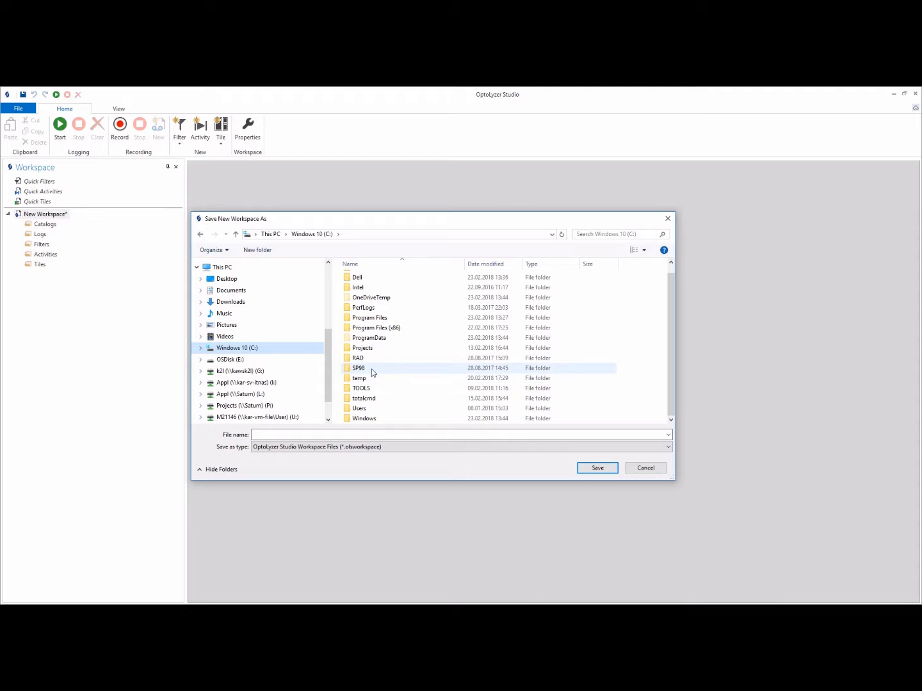
- Save the new workspace as CAN FD DEMO in the C:\temp\DEMO folder
double_click(371, 379)
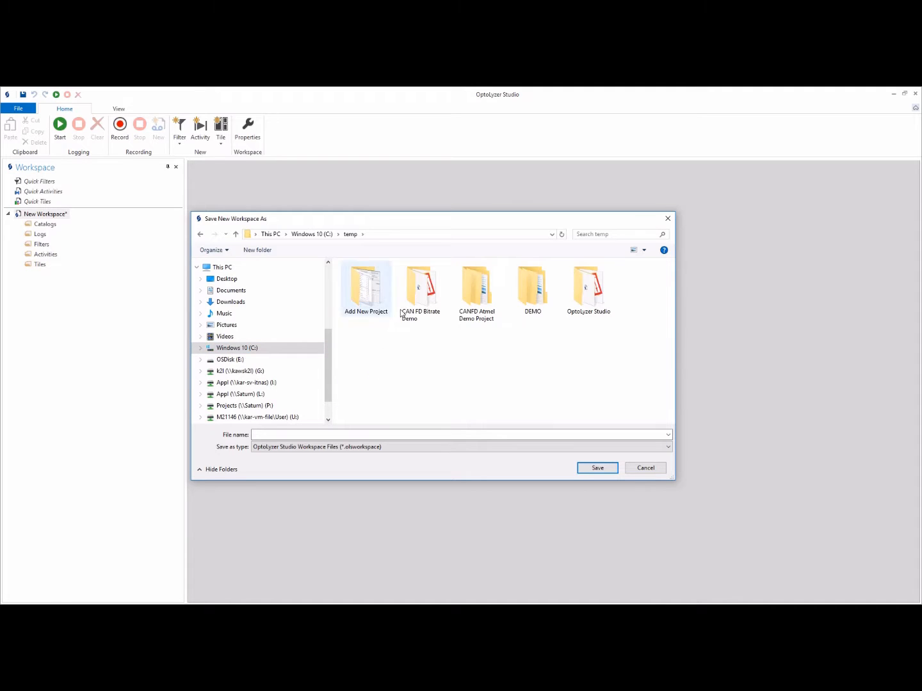
double_click(546, 296)
click(398, 435)
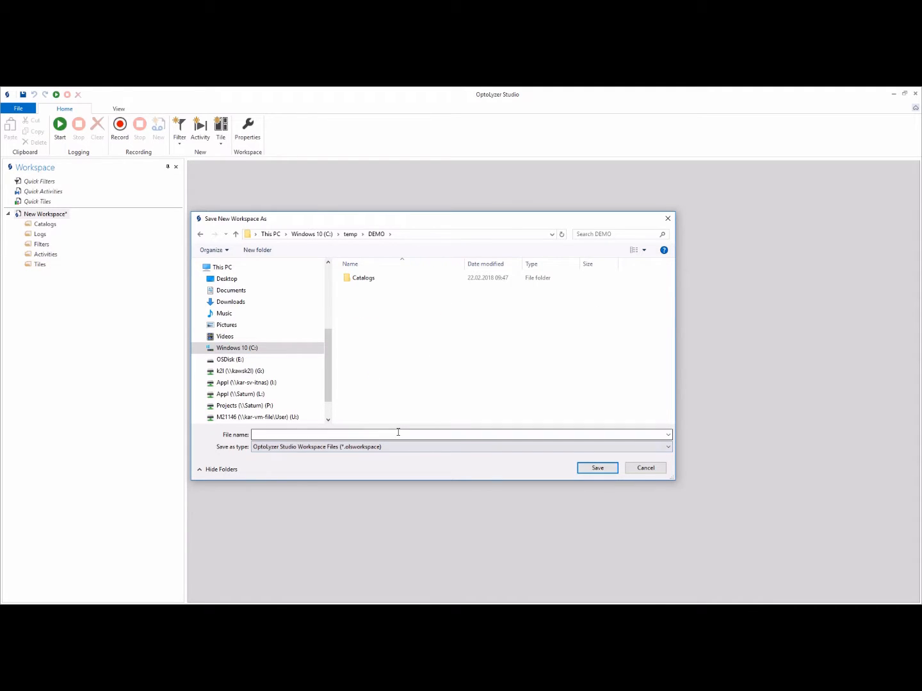
text(CAN FD DEM)
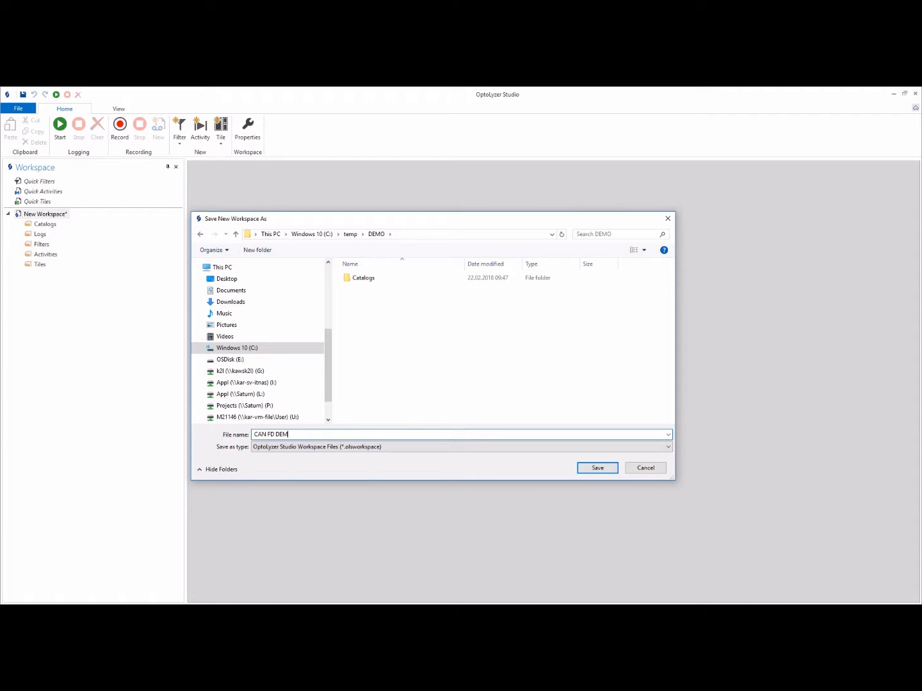
click(596, 469)
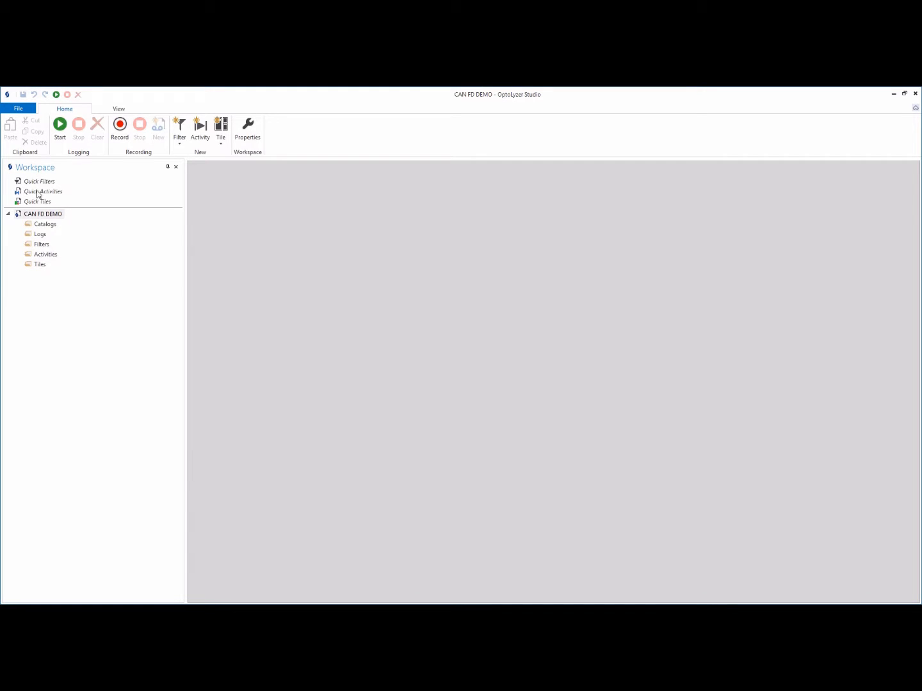
- Show the Device Manager and dock it beneath the Workspace tree
click(121, 109)
click(99, 122)
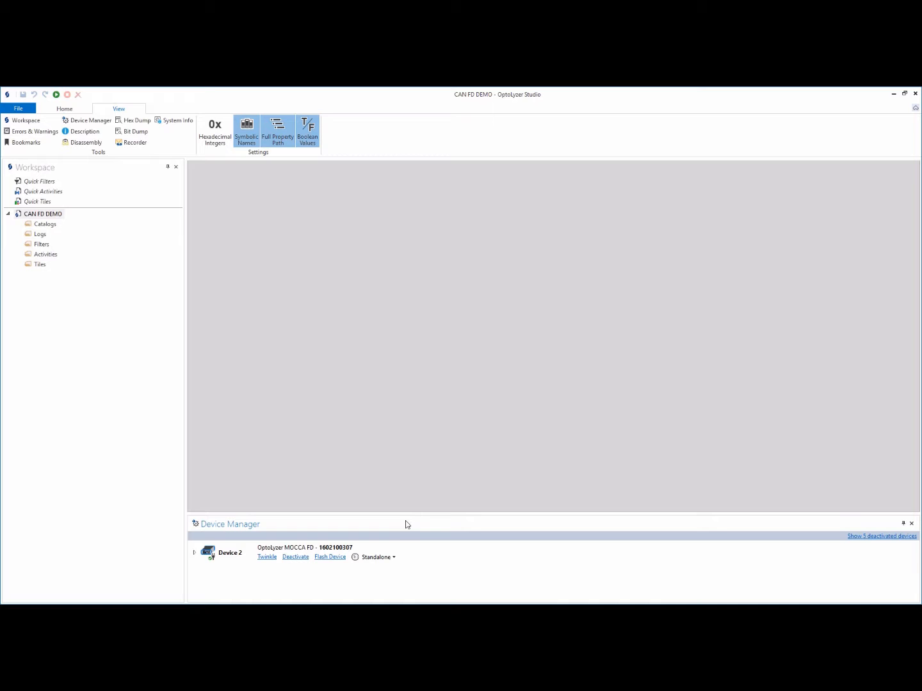
drag(412, 522, 98, 406)
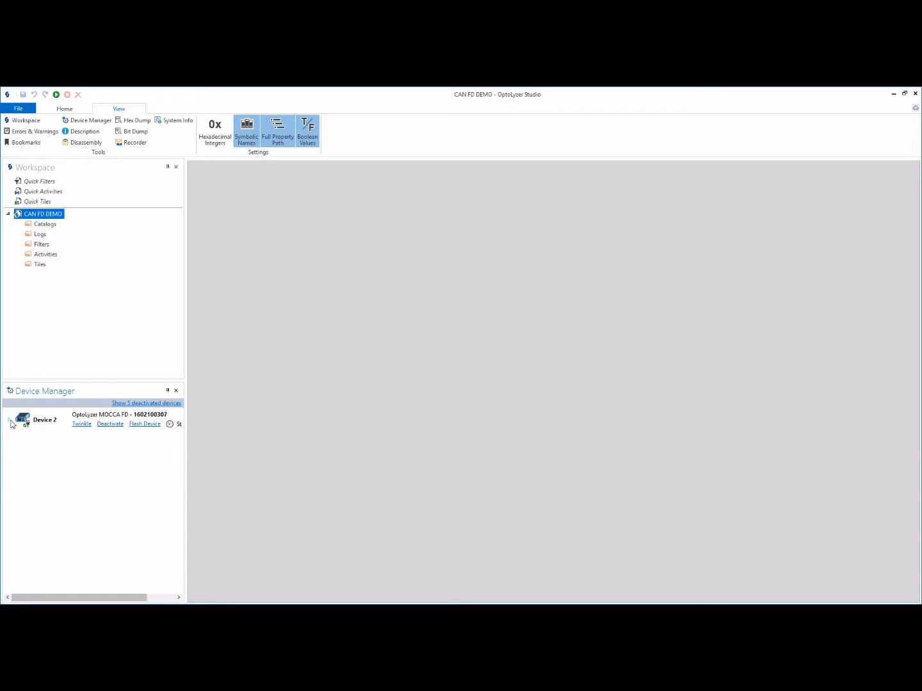
- Rename Device 2 as OptoLyzer MOCCA FD and widen the docked Device Manager area to fit its entries
click(56, 420)
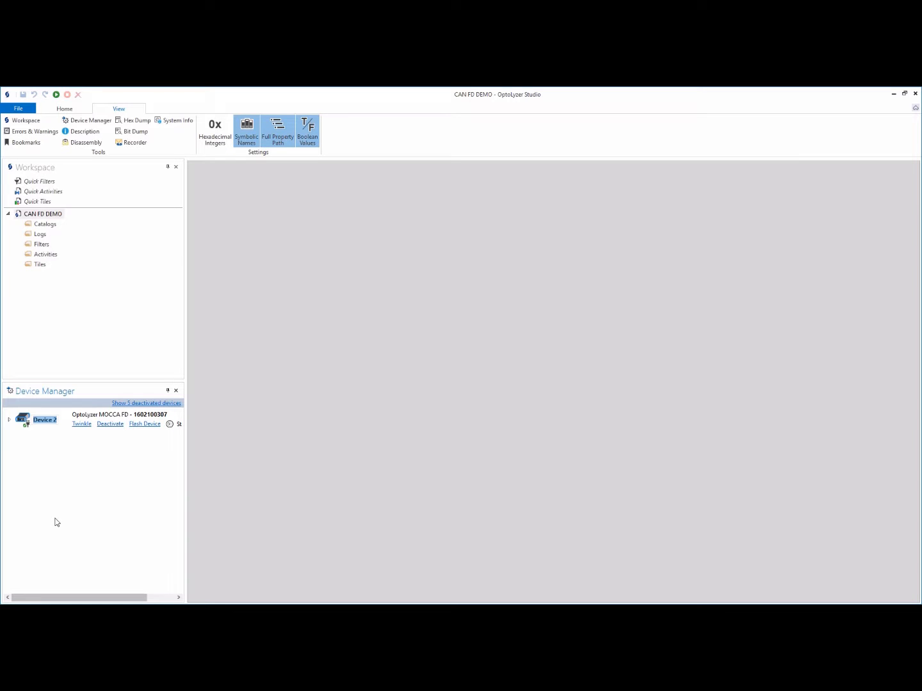
text(OptoL)
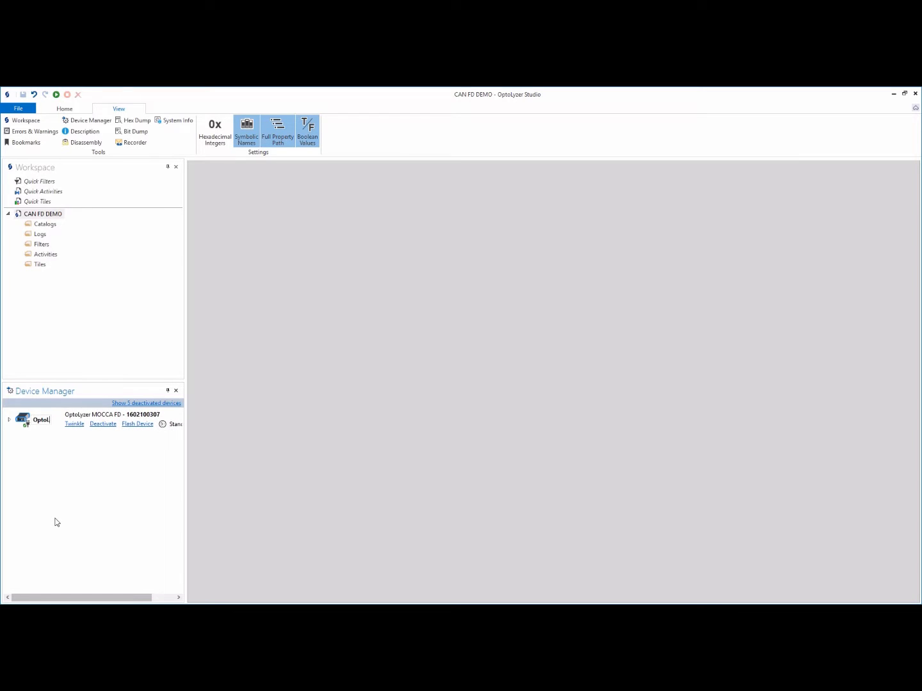
text(yze)
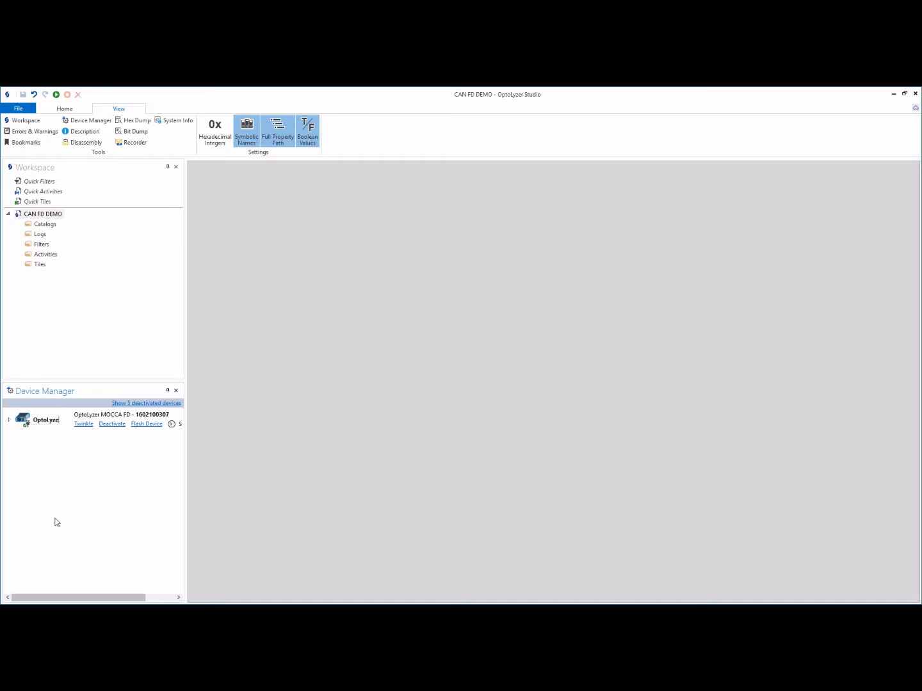
text(r MOCCA FD)
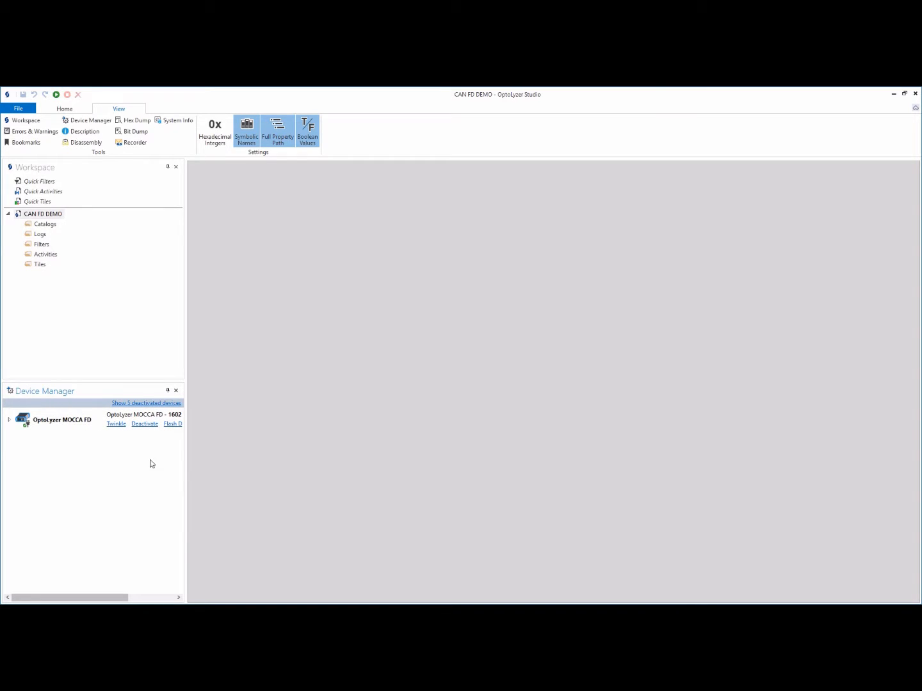
drag(187, 465, 251, 465)
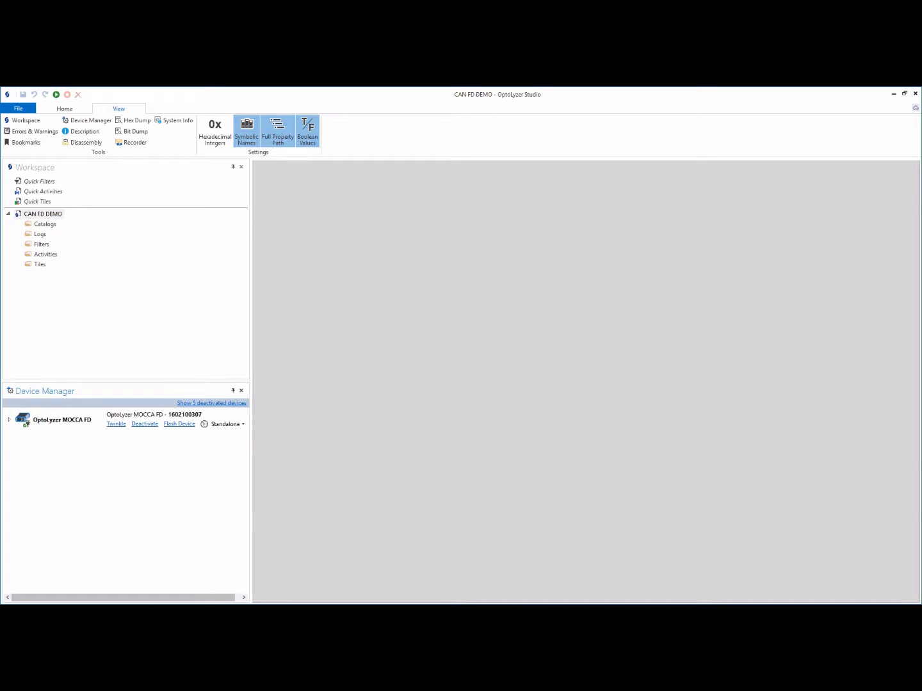
- Expand the device's CAN channels and examine the bit rate choices for CAN 1 and the CAN 2 FD data phase
click(9, 421)
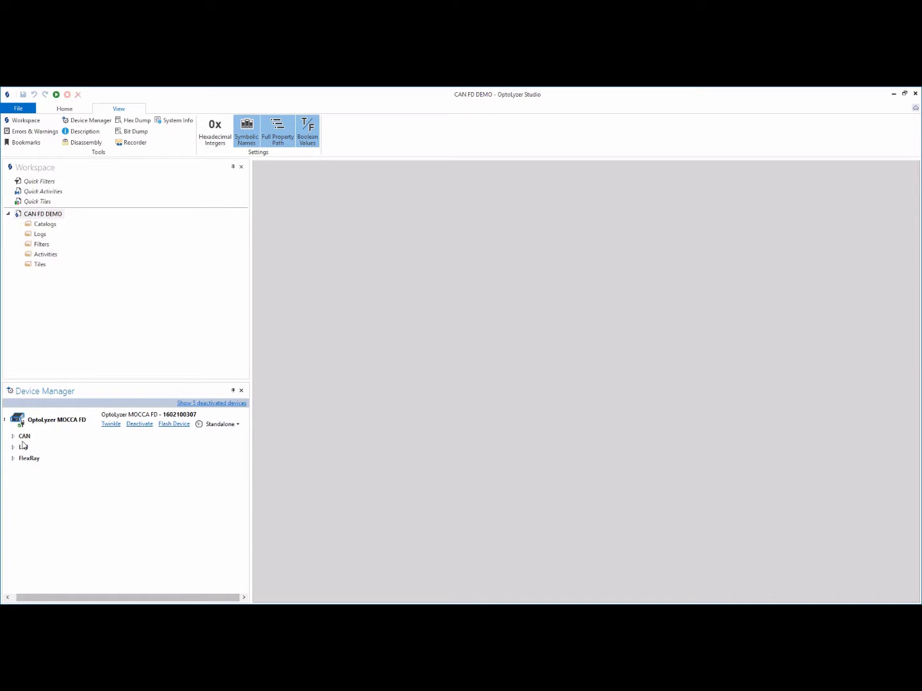
click(13, 438)
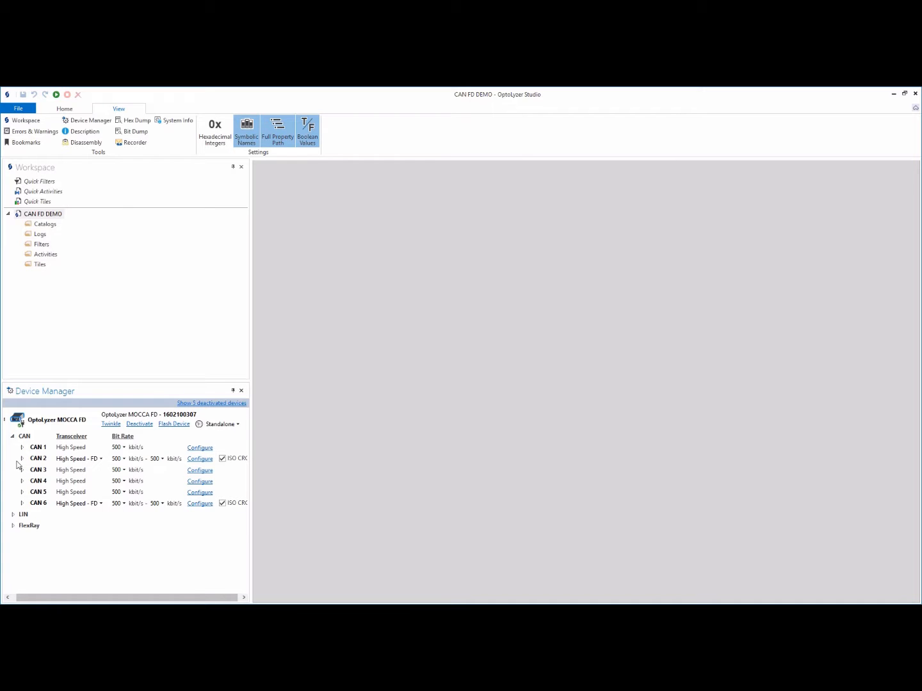
click(124, 448)
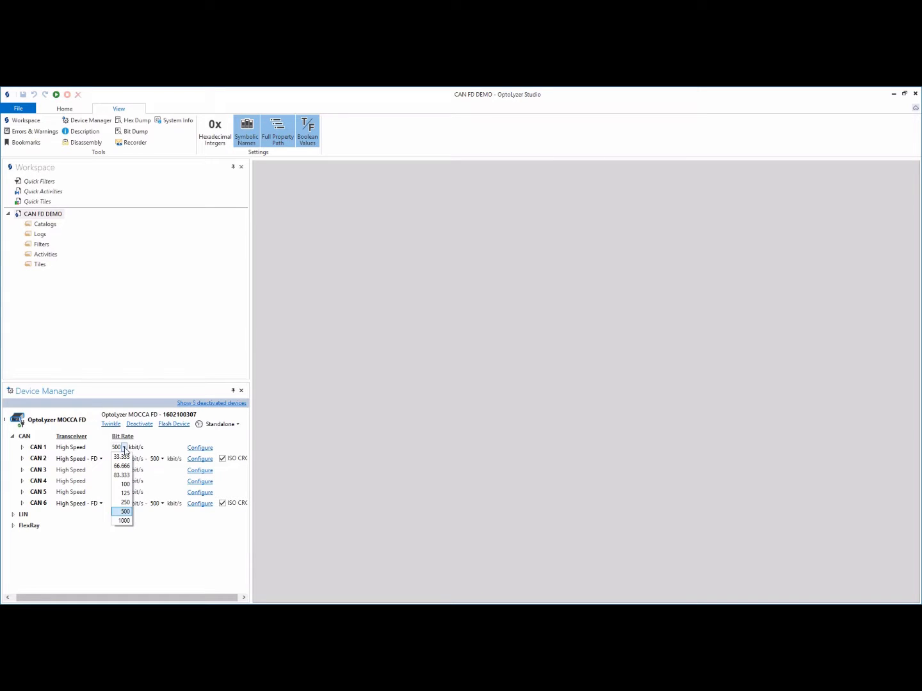
click(123, 447)
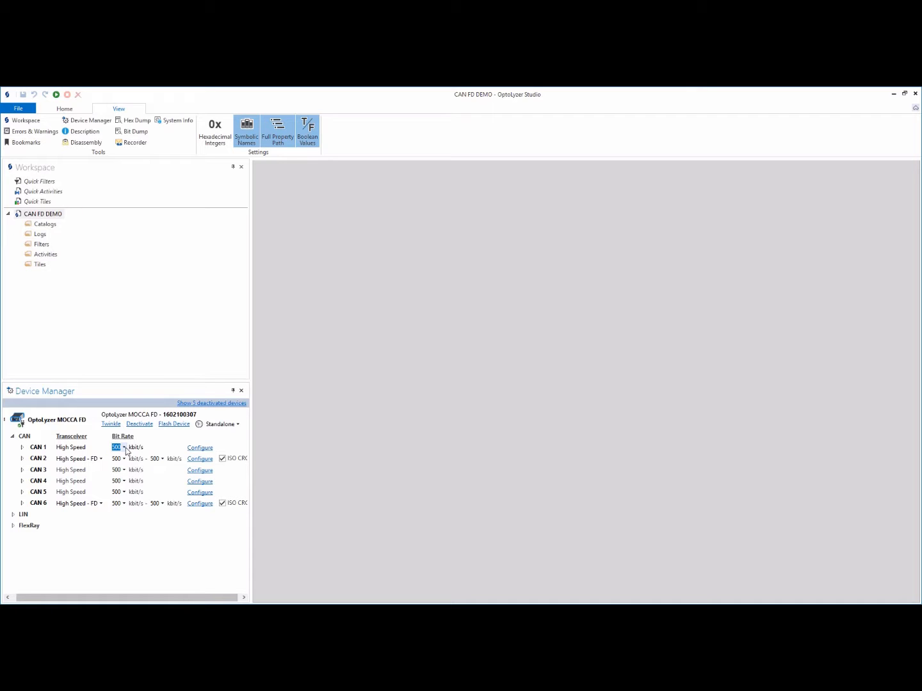
click(163, 460)
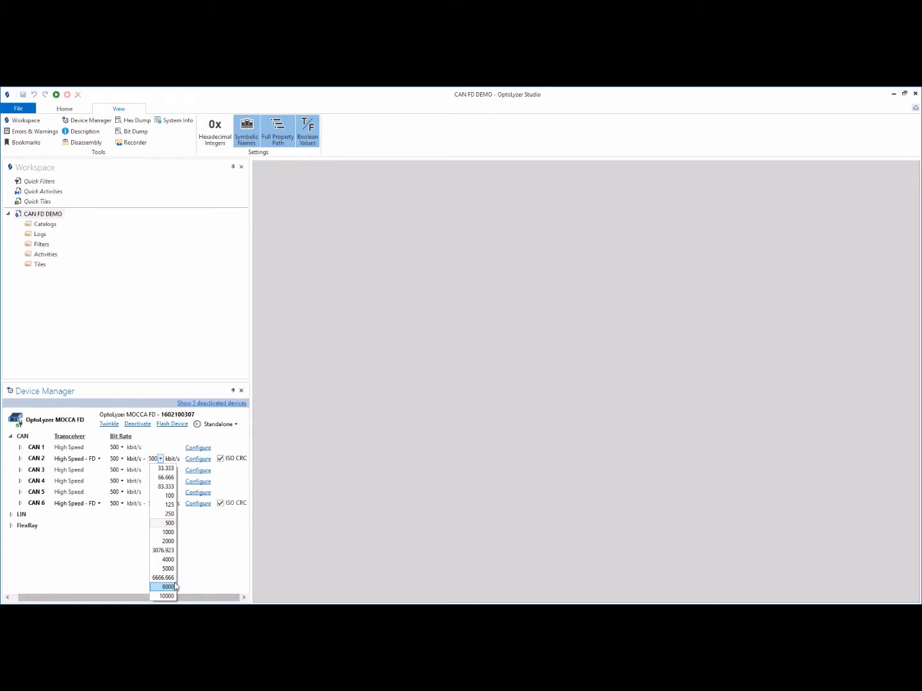
click(162, 459)
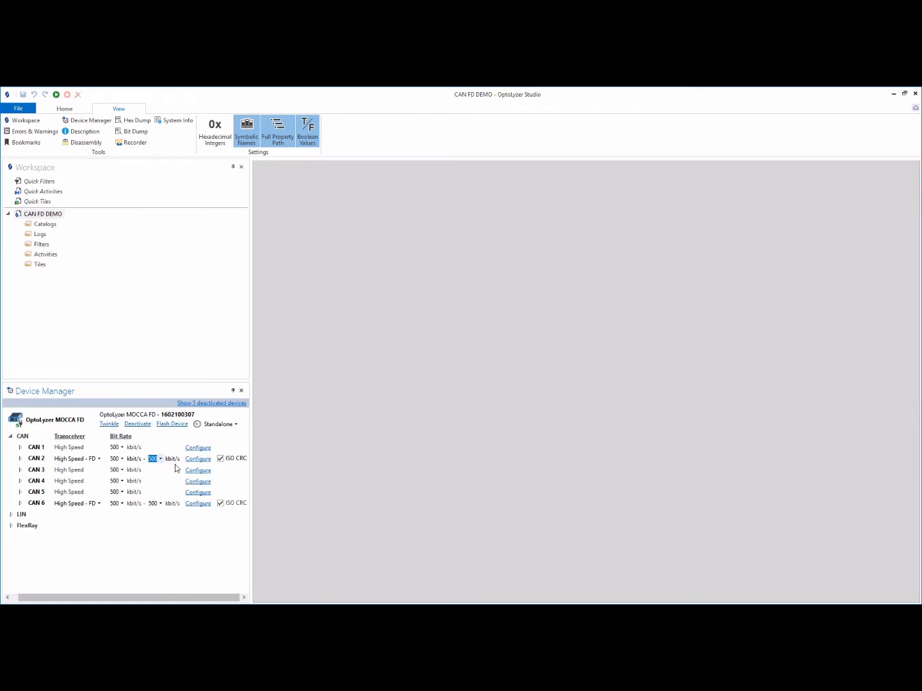
- Close the Device Manager and dock System Info beneath the Workspace tree instead
click(242, 391)
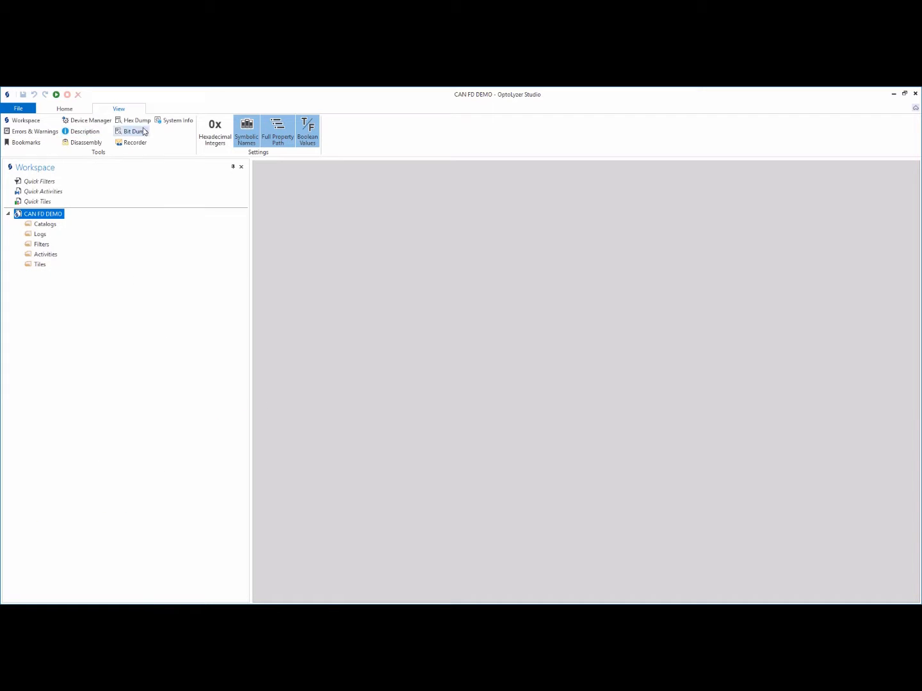
click(177, 122)
drag(351, 521, 126, 400)
- Expand the OptoLyzer MOCCA FD in System Info and inspect its Trigger/ECL pulse, signal and level entries
click(8, 410)
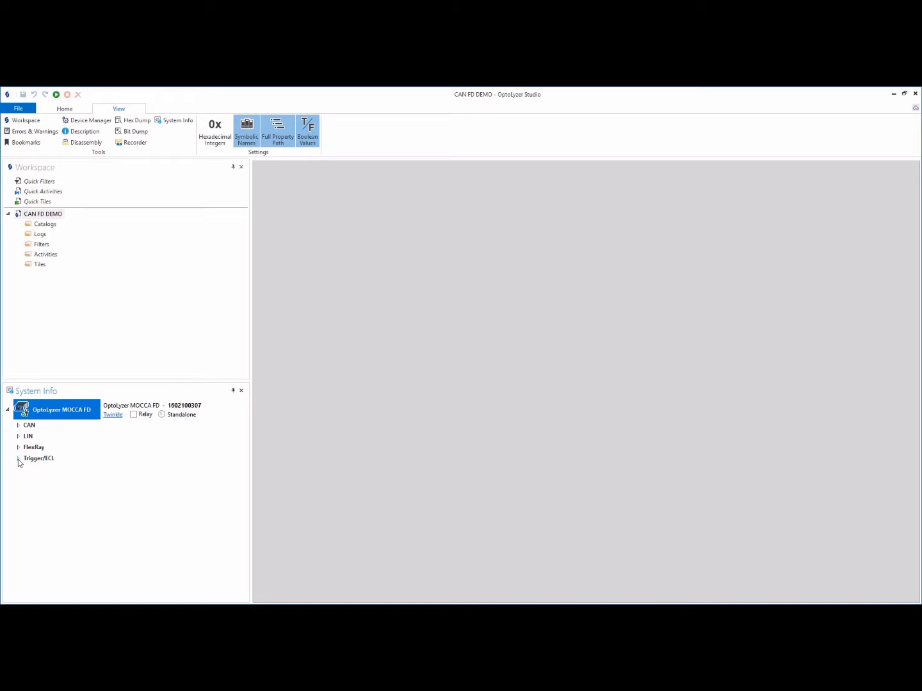
click(19, 459)
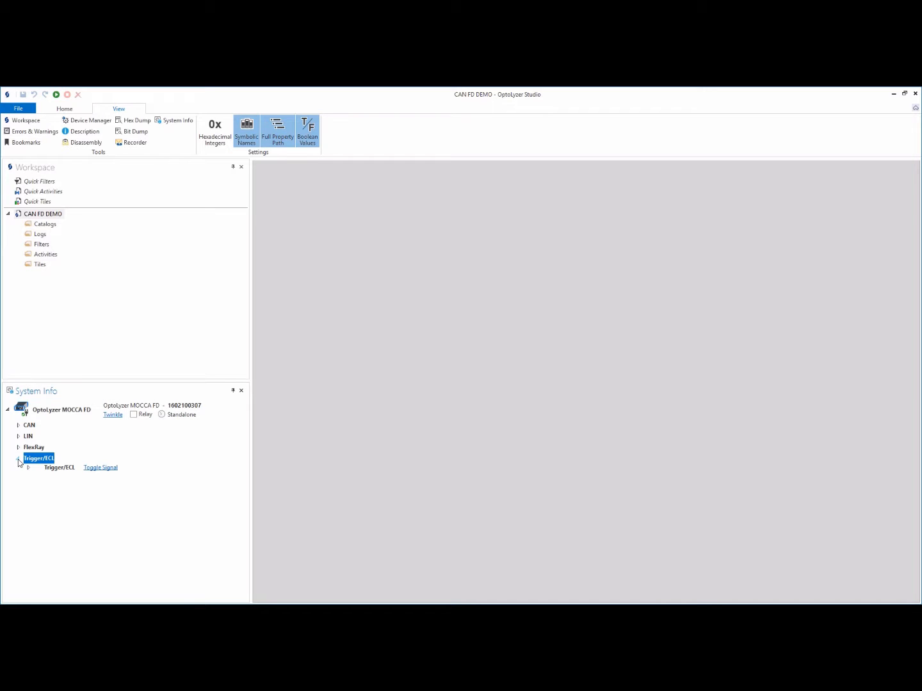
click(27, 468)
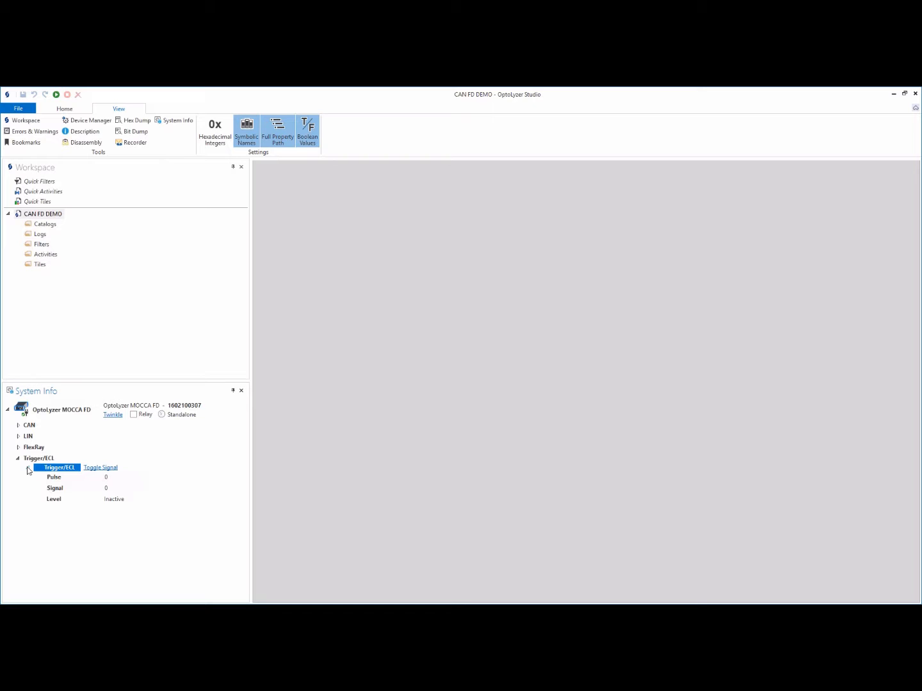
click(18, 458)
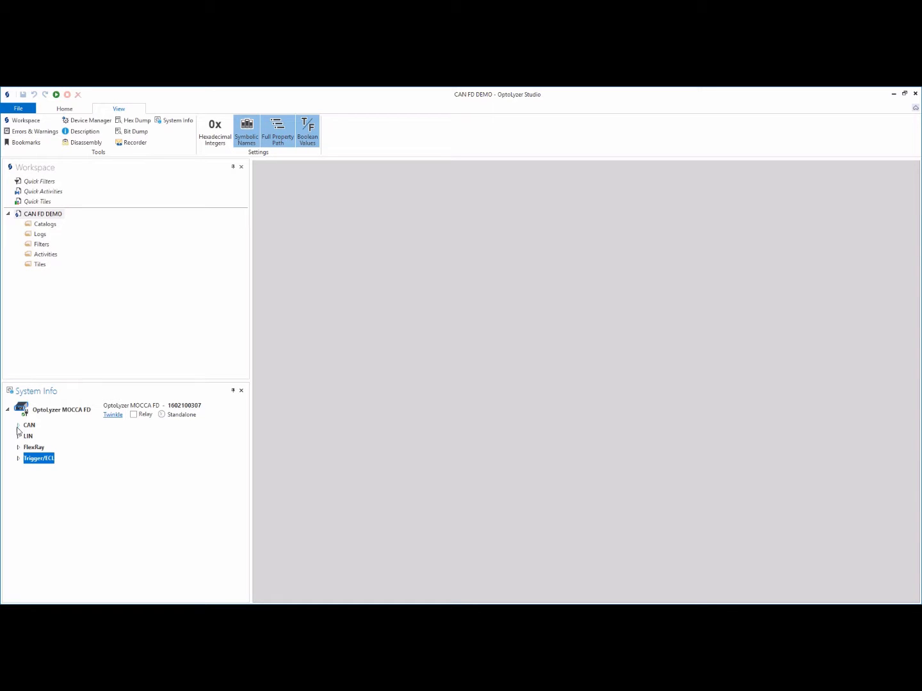
- Expand CAN 1 and CAN 2 in System Info and check their bit rates and sent, received and error counters
click(18, 426)
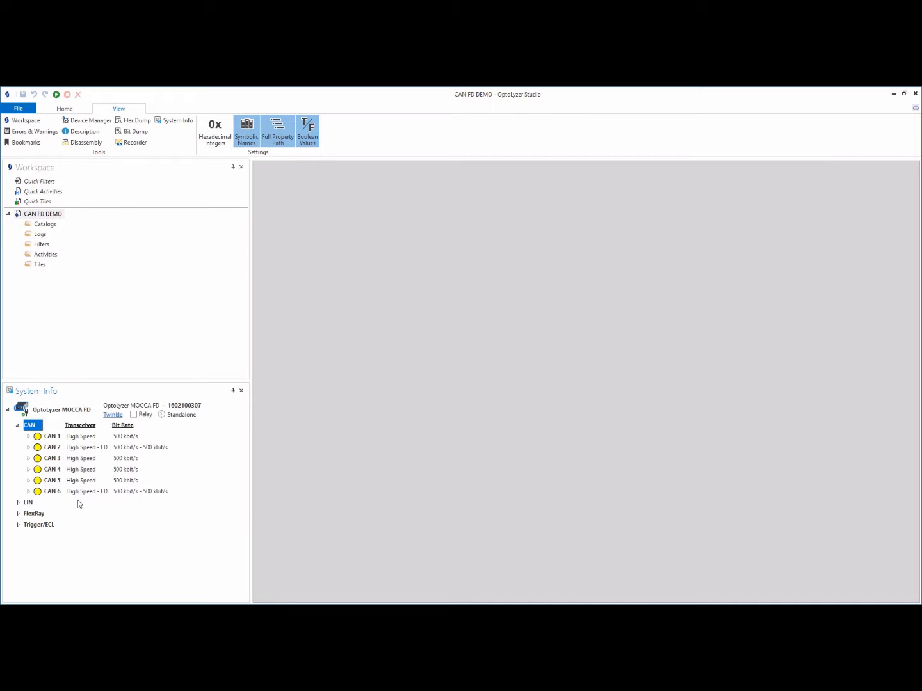
click(29, 448)
click(28, 436)
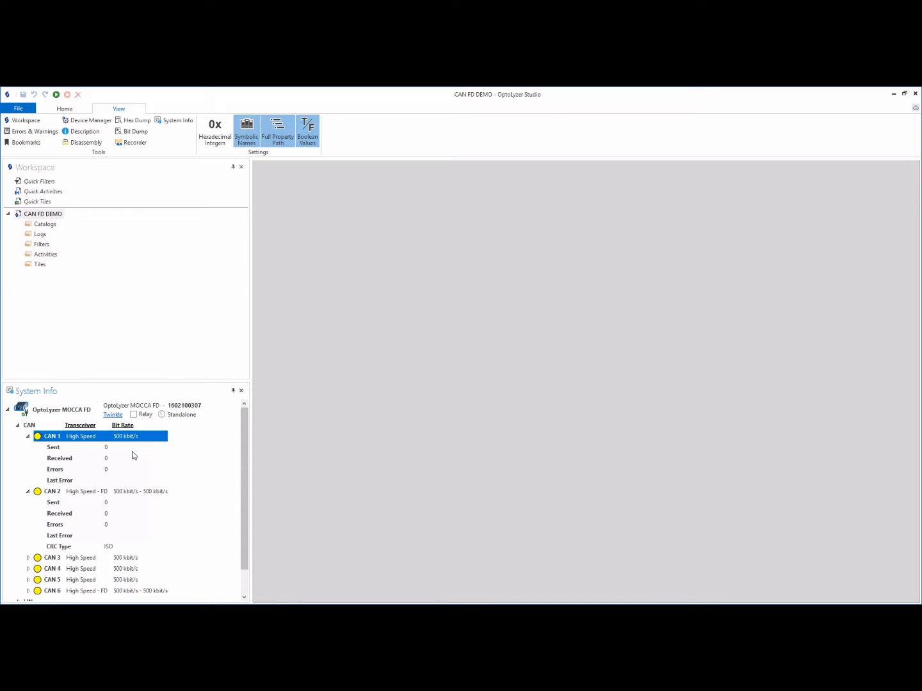
click(148, 493)
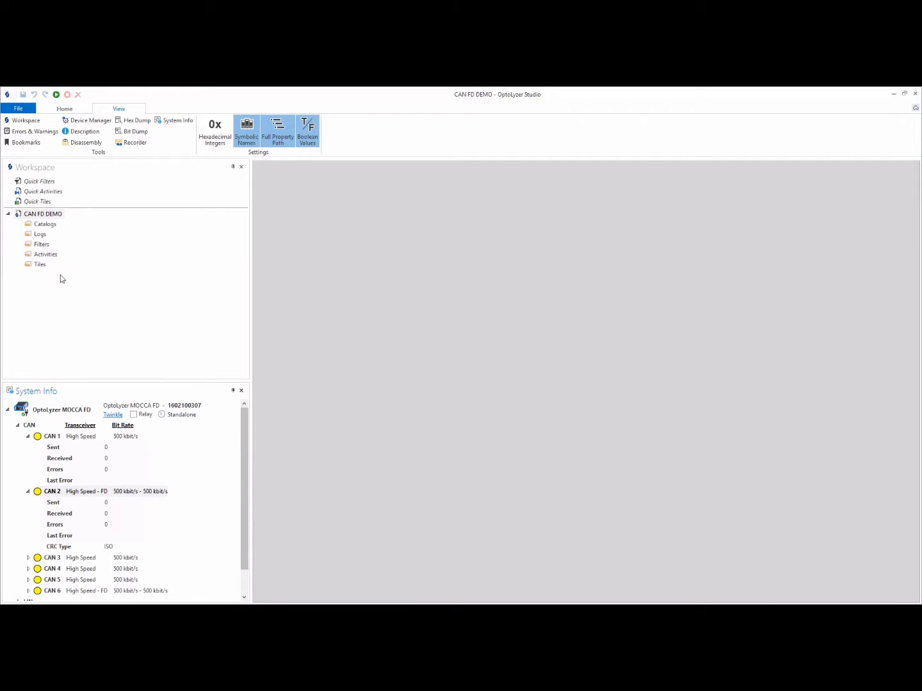
click(140, 494)
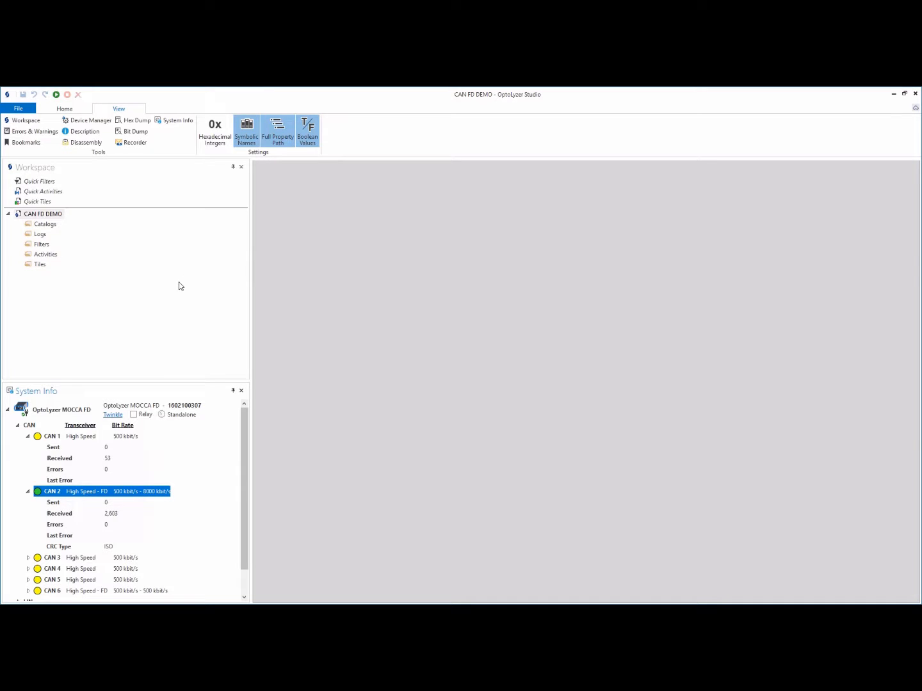
click(81, 516)
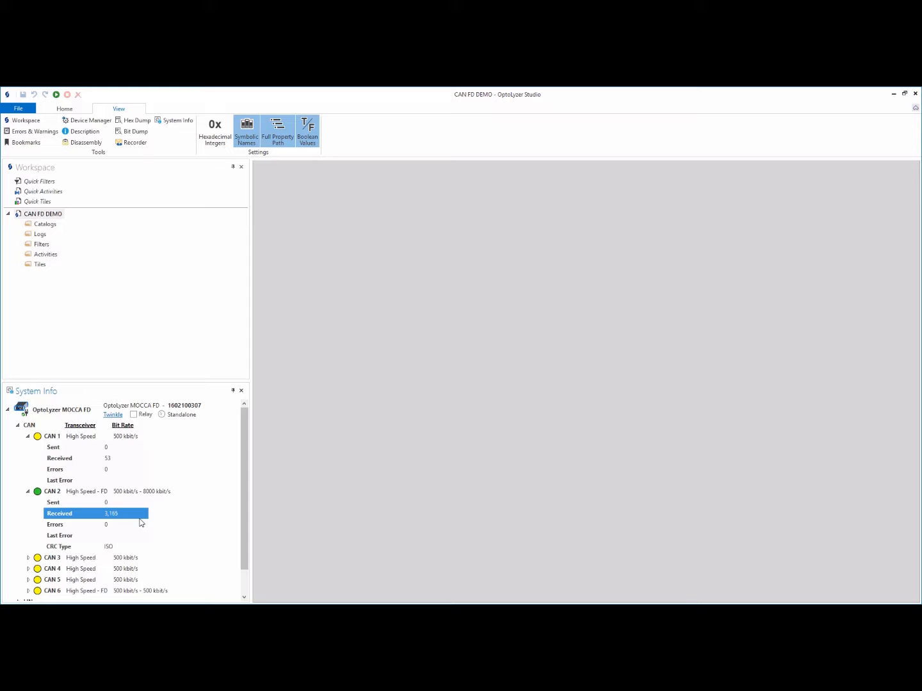
- Start logging the bus traffic and best-fit all trace columns, with extra width for the Data column
click(71, 111)
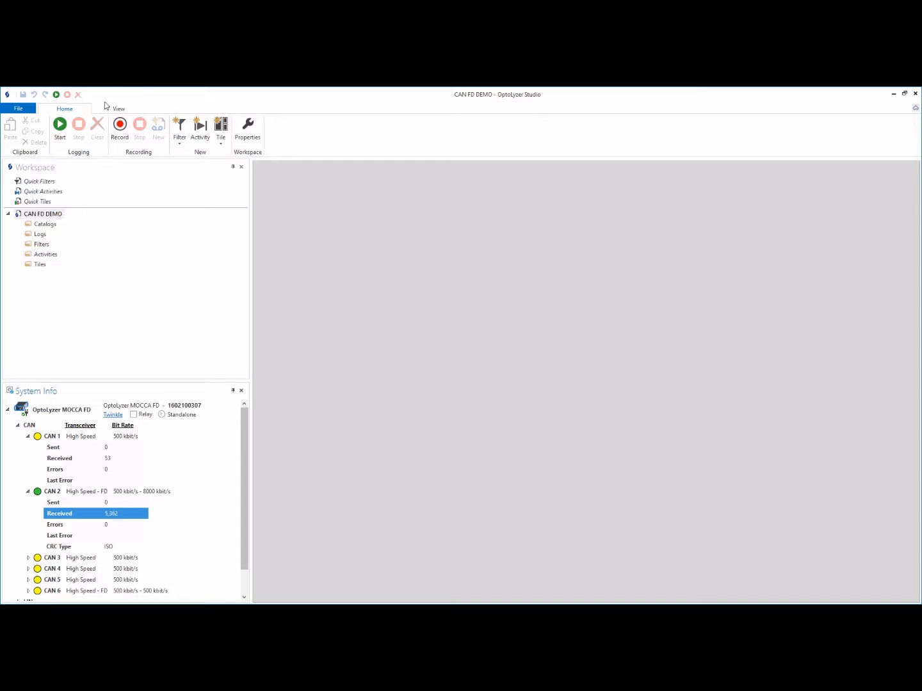
click(61, 132)
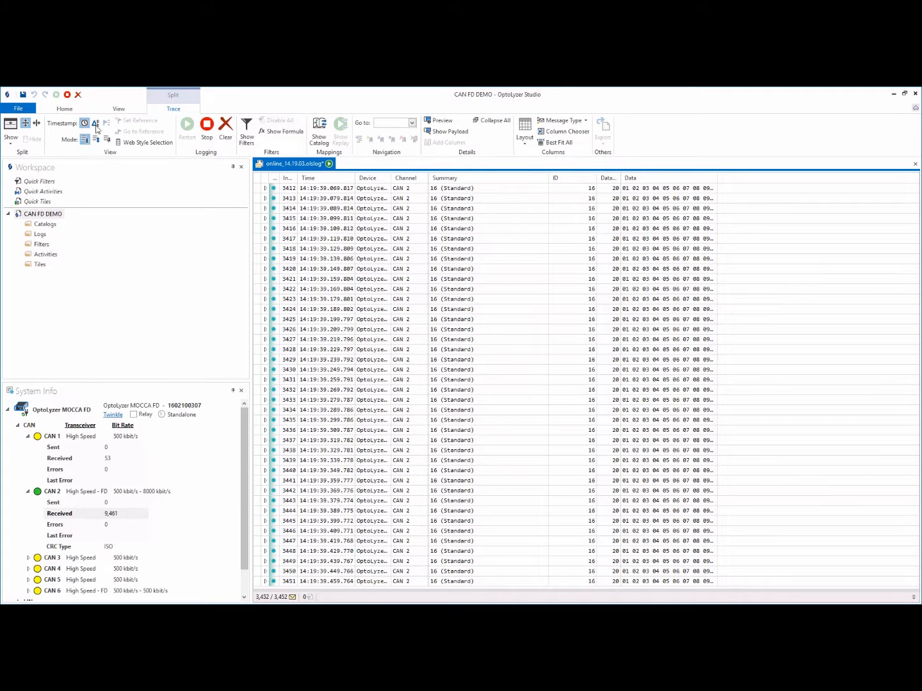
right_click(459, 178)
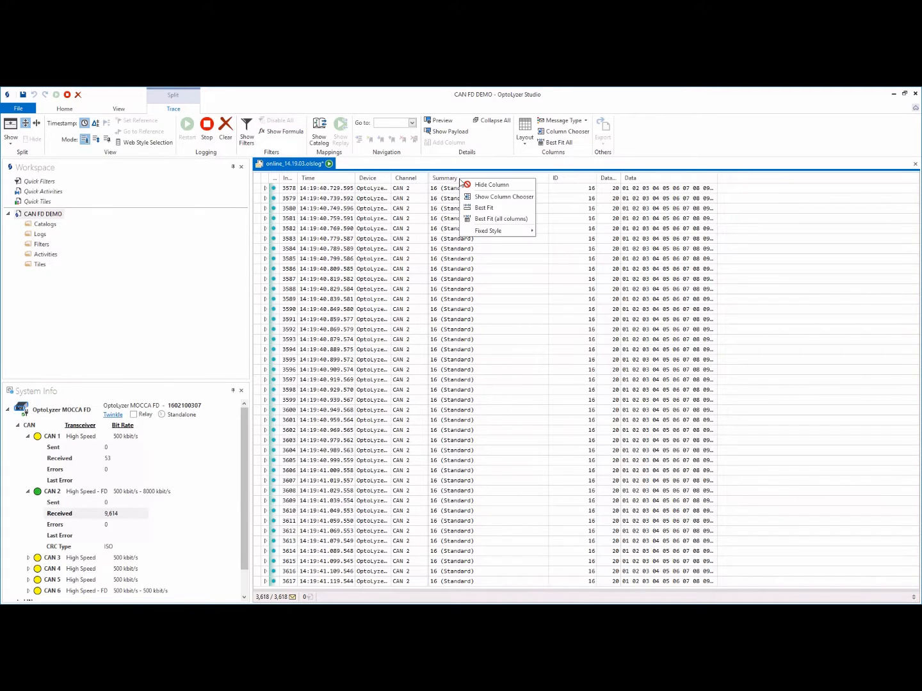
click(493, 219)
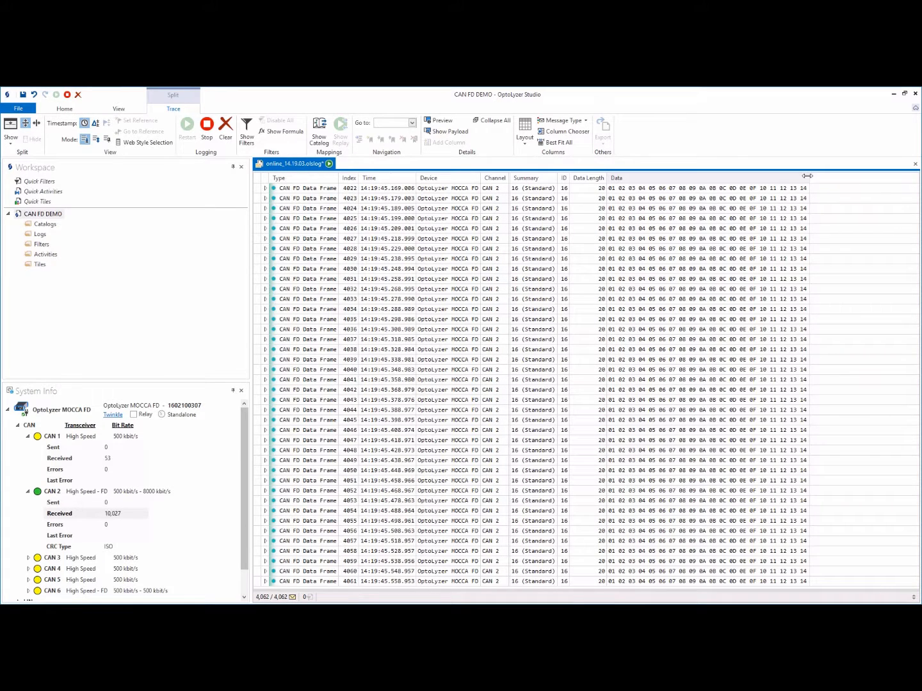
drag(809, 176, 910, 178)
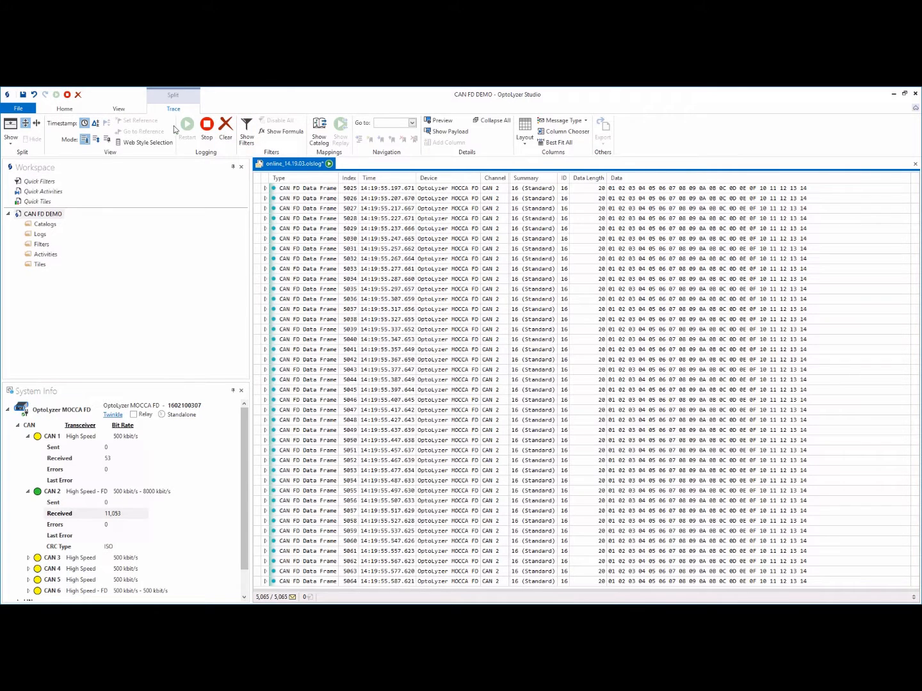
- Add a second Trace view to the log and set its mode to combine repeated messages into one counted row
click(10, 135)
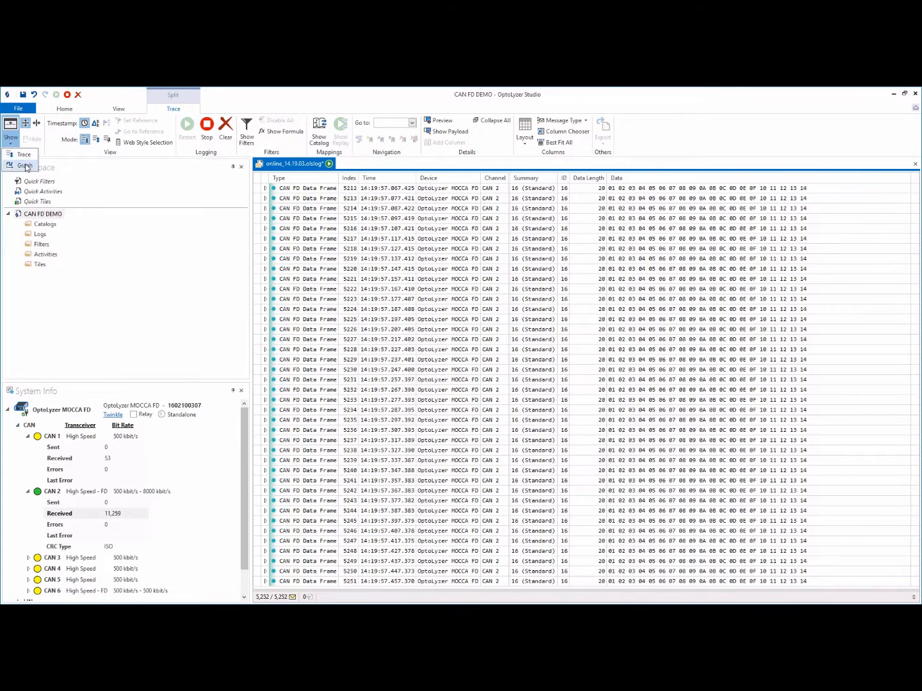
click(26, 157)
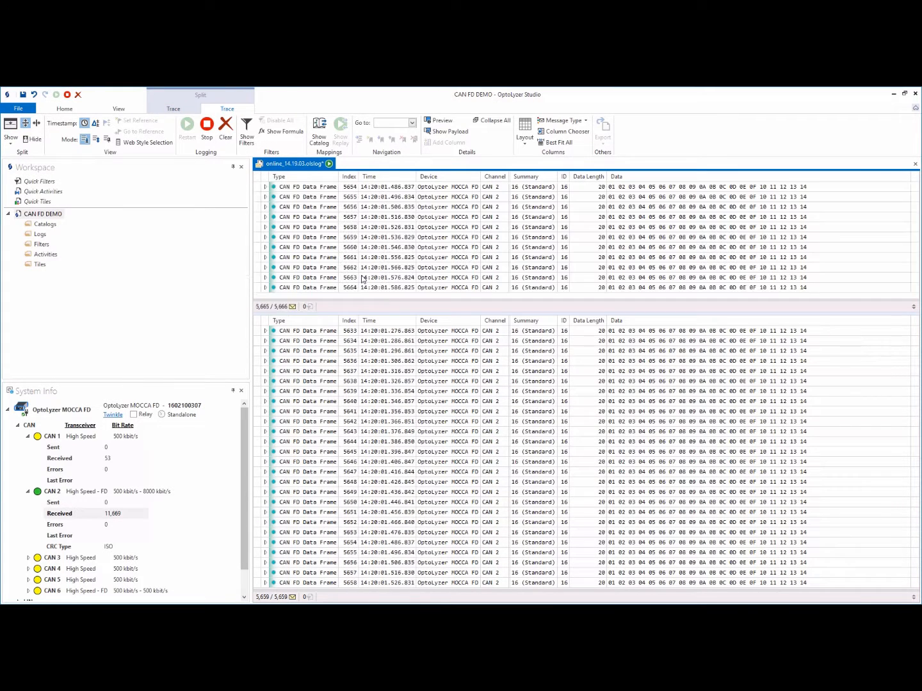
click(107, 141)
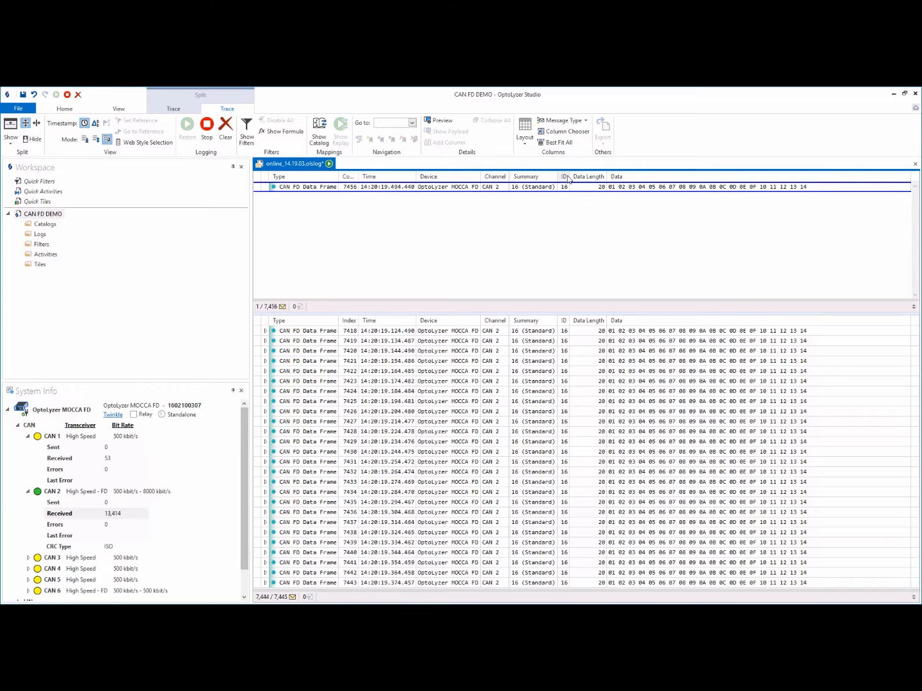
- Widen the ID column in the trace and turn on hexadecimal display of integers
drag(568, 176, 578, 176)
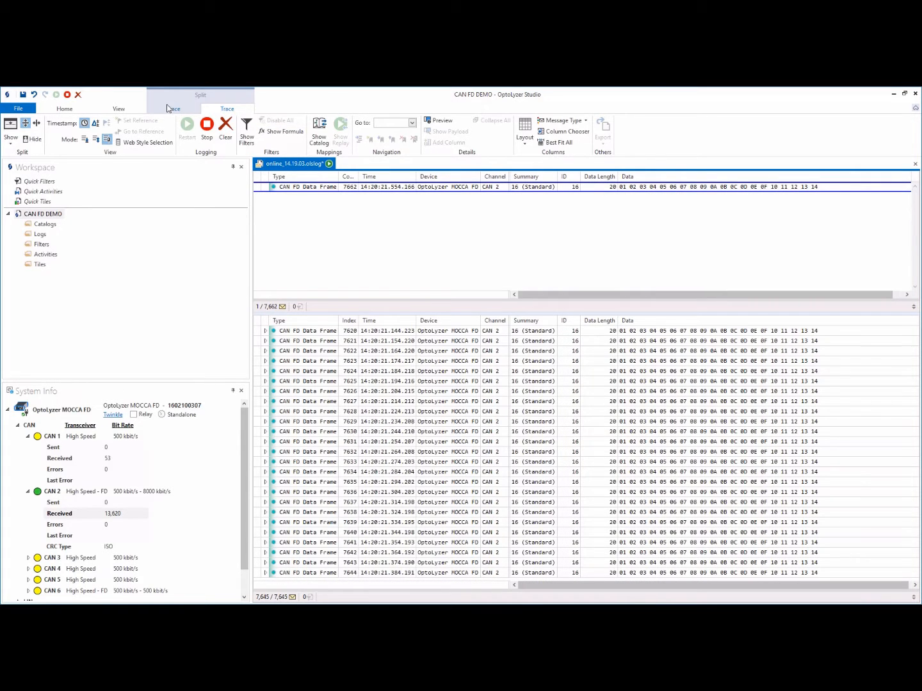
click(118, 108)
click(215, 135)
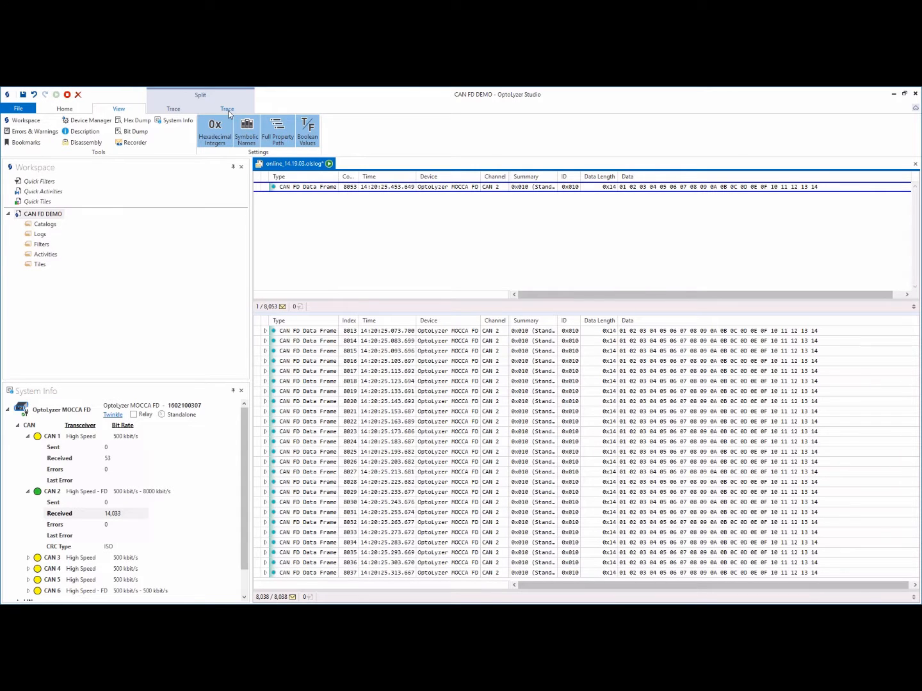
click(373, 227)
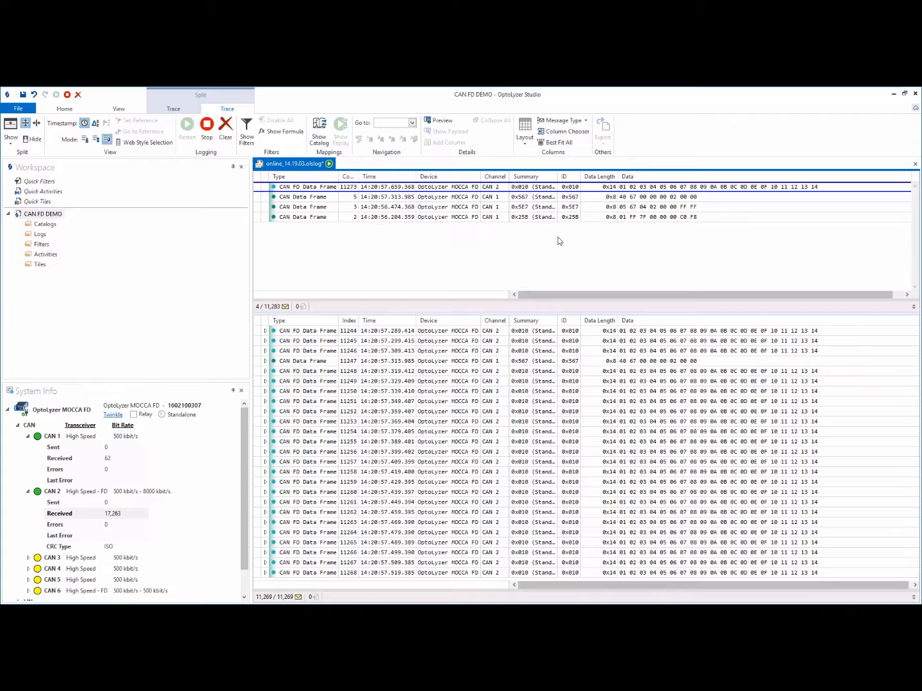
- Select the CAN 1 frame with ID 0x25B and show its Disassembly, docked with System Info, plus its Bit Dump and Hex Dump
click(574, 219)
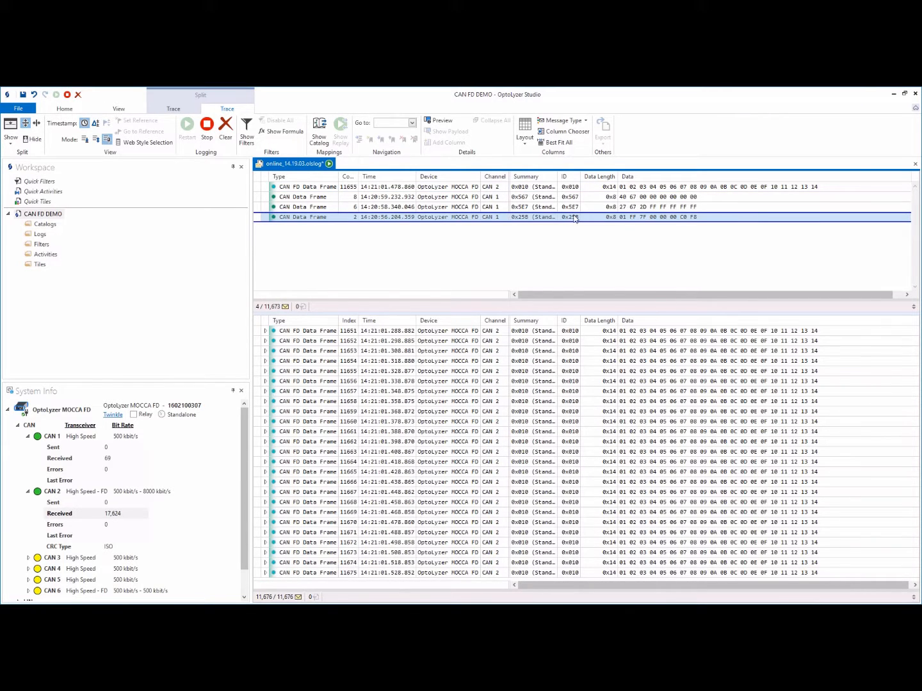
click(125, 114)
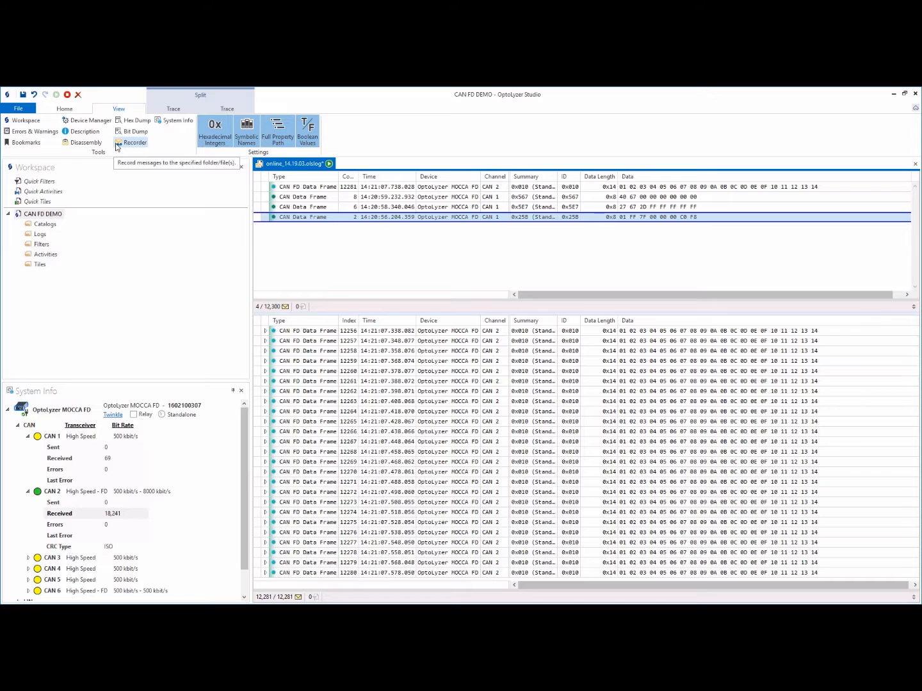
click(84, 142)
mouse_move(410, 524)
mouse_down()
mouse_move(160, 164)
mouse_move(127, 493)
mouse_up()
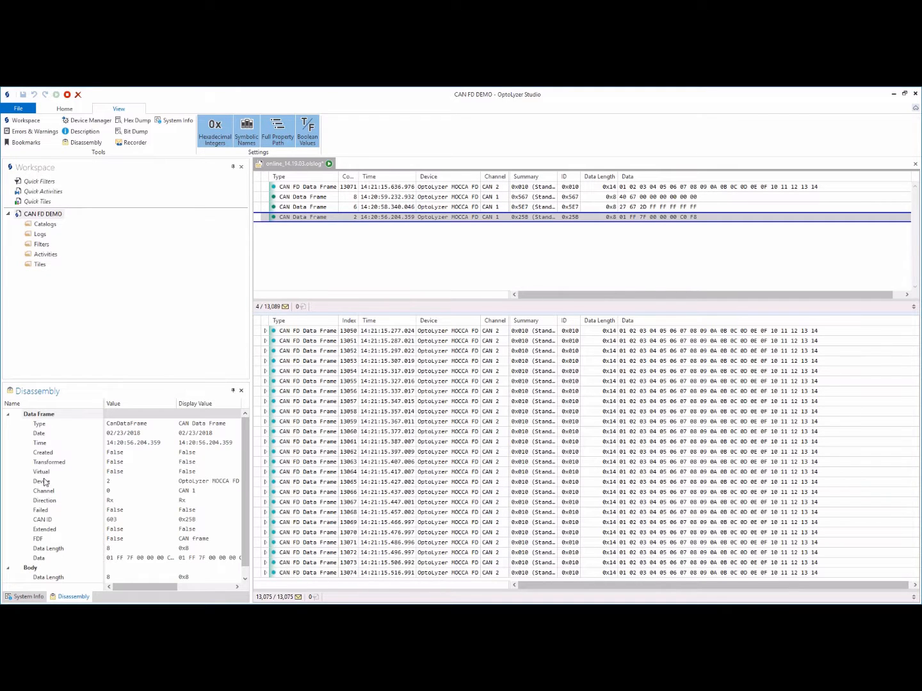
scroll(66, 498, down, 1)
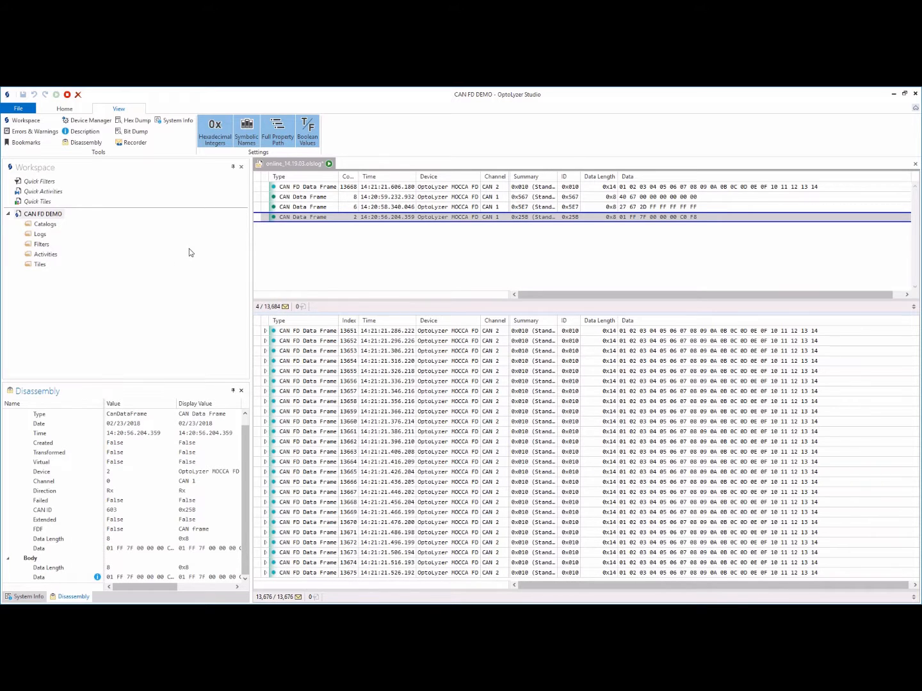
click(127, 132)
click(130, 121)
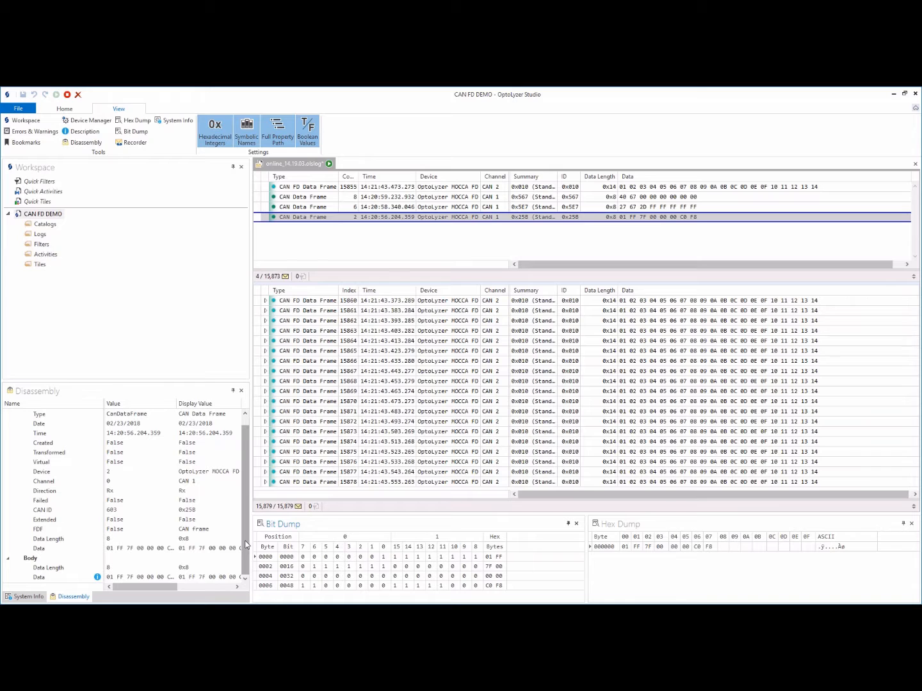
- Add the CAN catalog CANFD-Bitrate_Demo_Headunit.dbc to the workspace's Catalogs folder
right_click(47, 226)
mouse_move(78, 233)
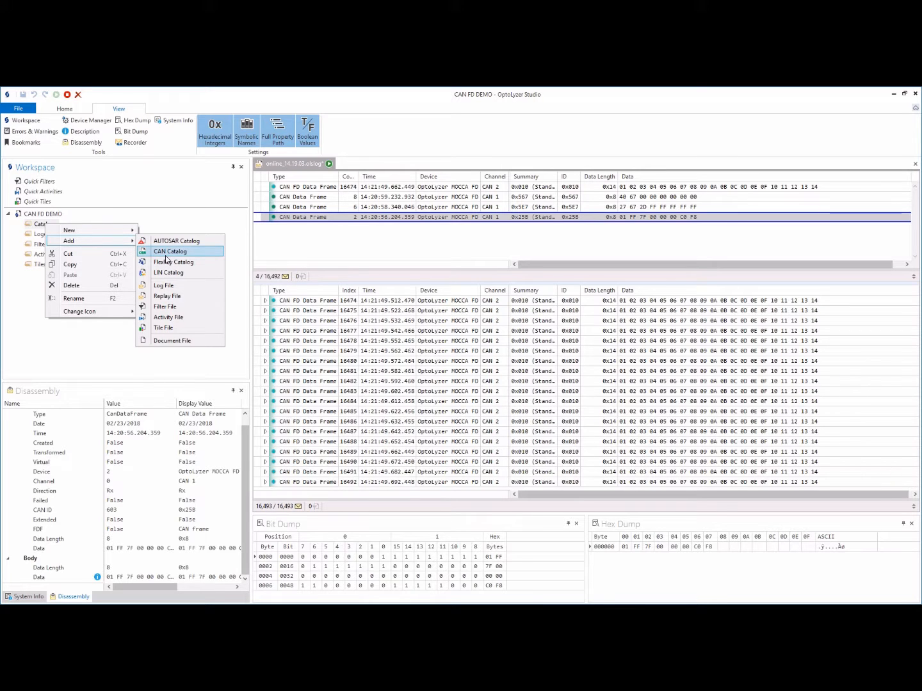
click(166, 256)
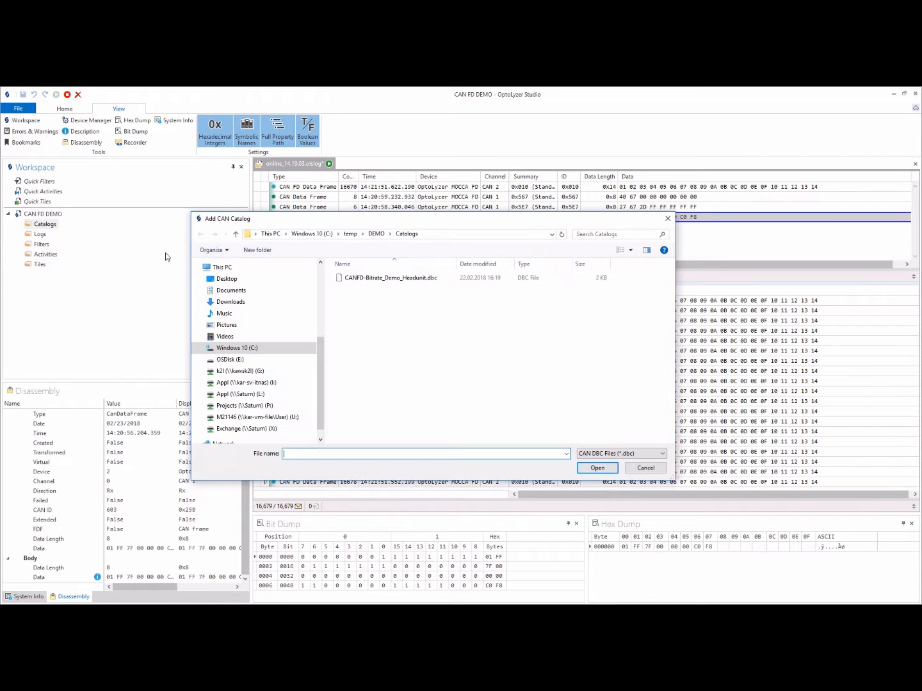
click(419, 284)
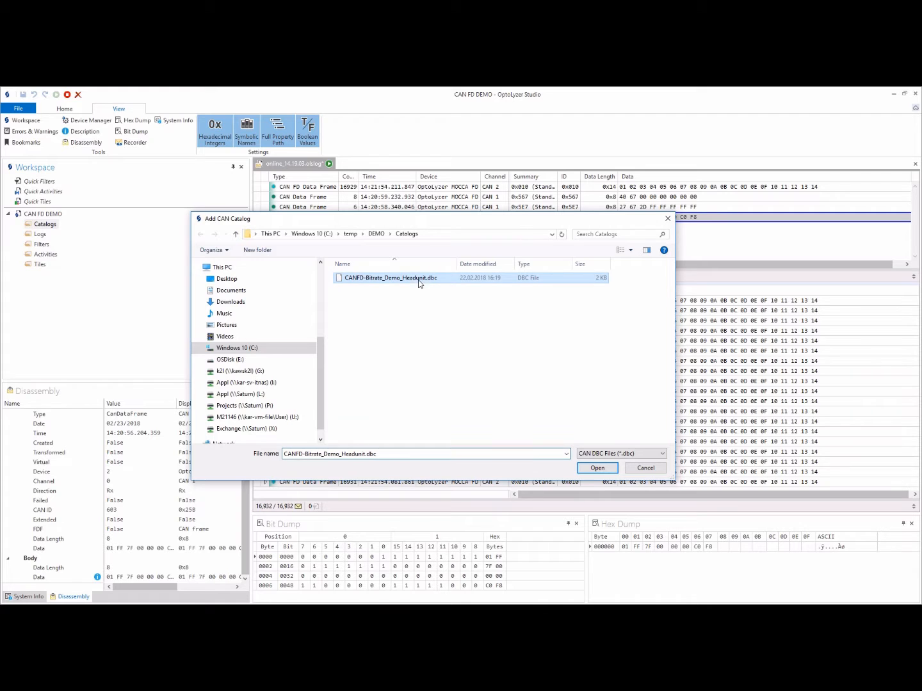
click(596, 471)
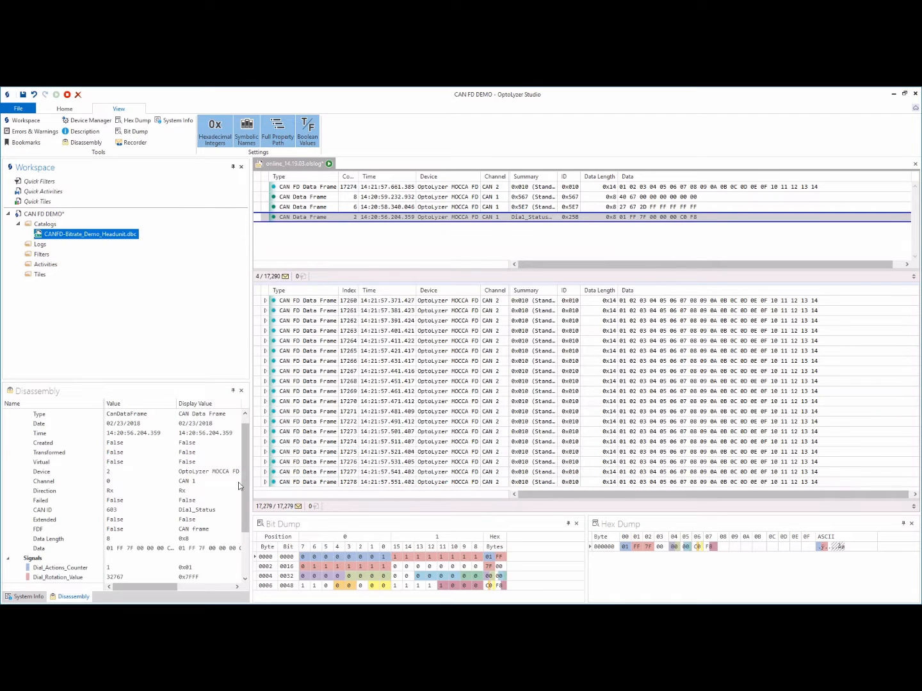
- Widen the Disassembly's Name column and select the Menu_Button_Press_Value signal to locate it in the bit and hex dumps
drag(243, 482, 244, 525)
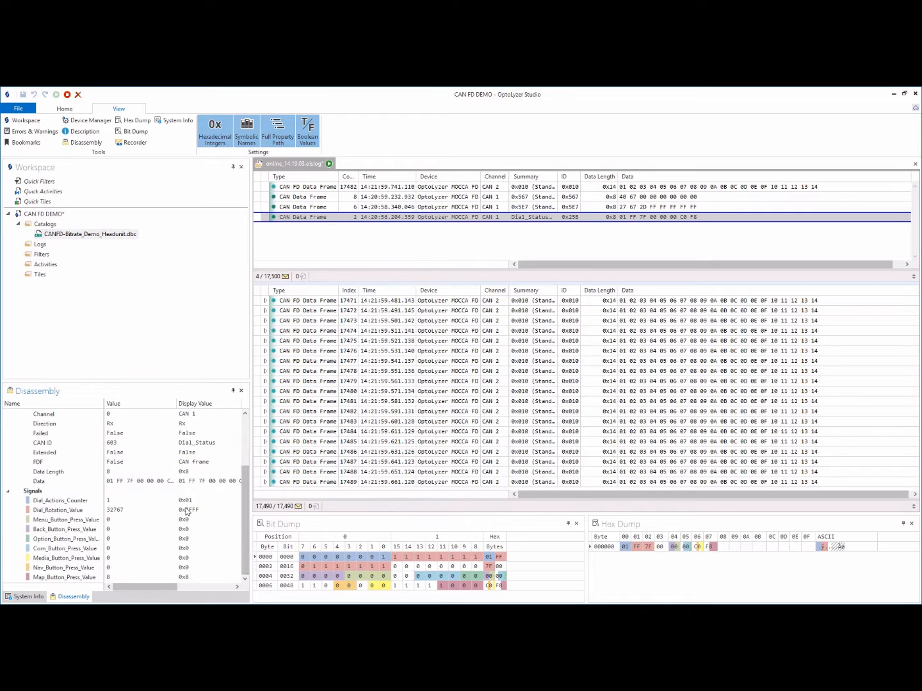
drag(101, 403, 113, 404)
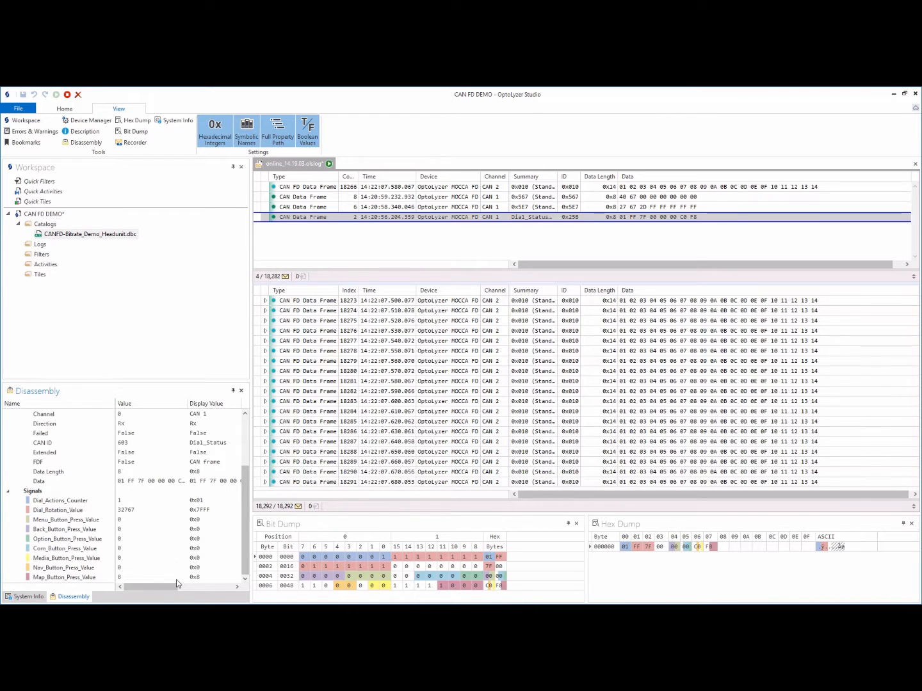
mouse_move(339, 564)
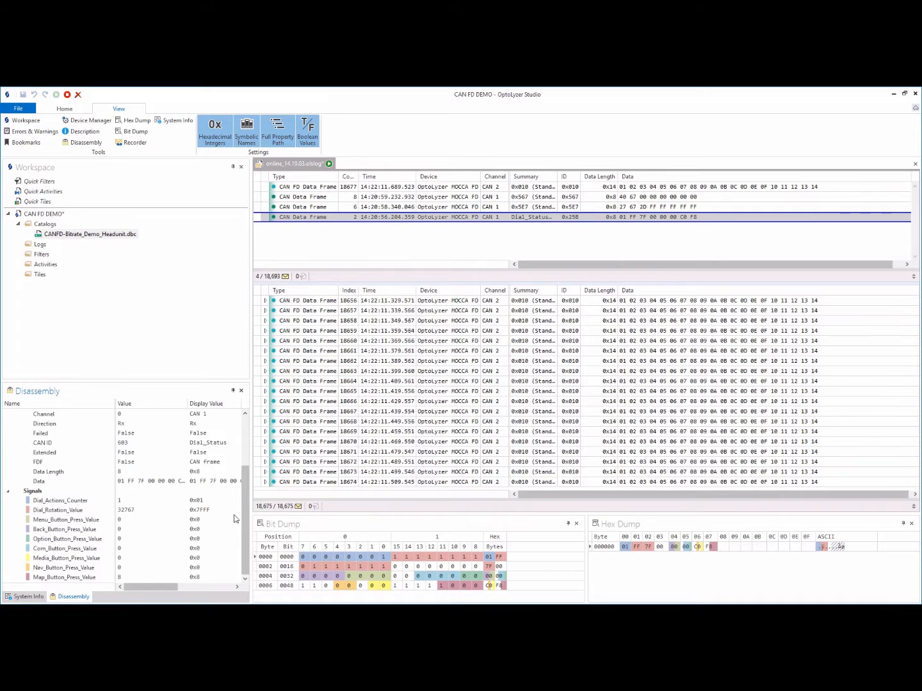
click(80, 522)
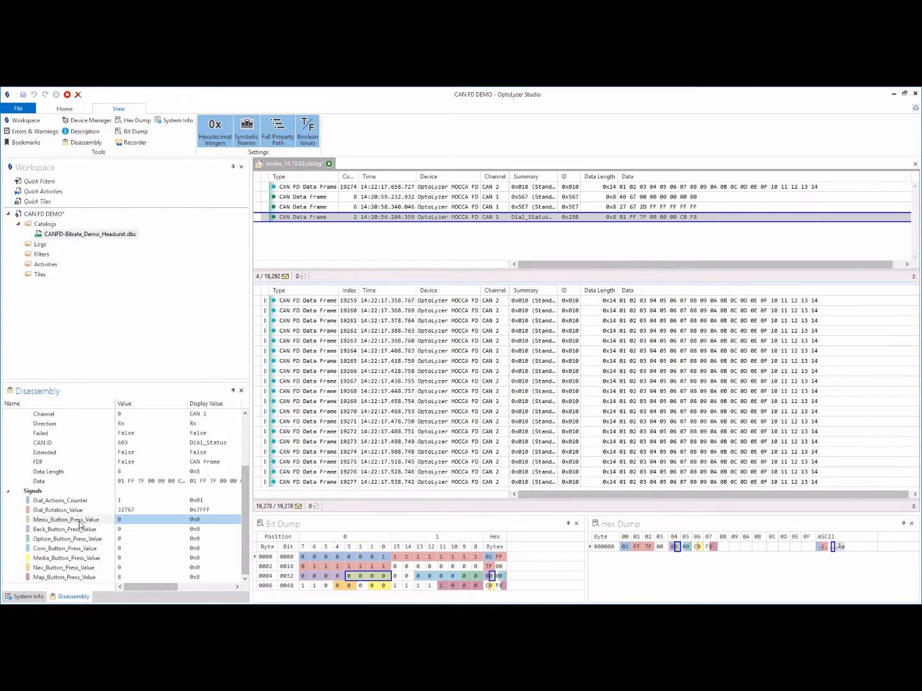
- Select byte ranges in the bit and hex dumps, check the copy options, and locate Media_Button_Press_Value and Dial_Rotation_Value
click(329, 556)
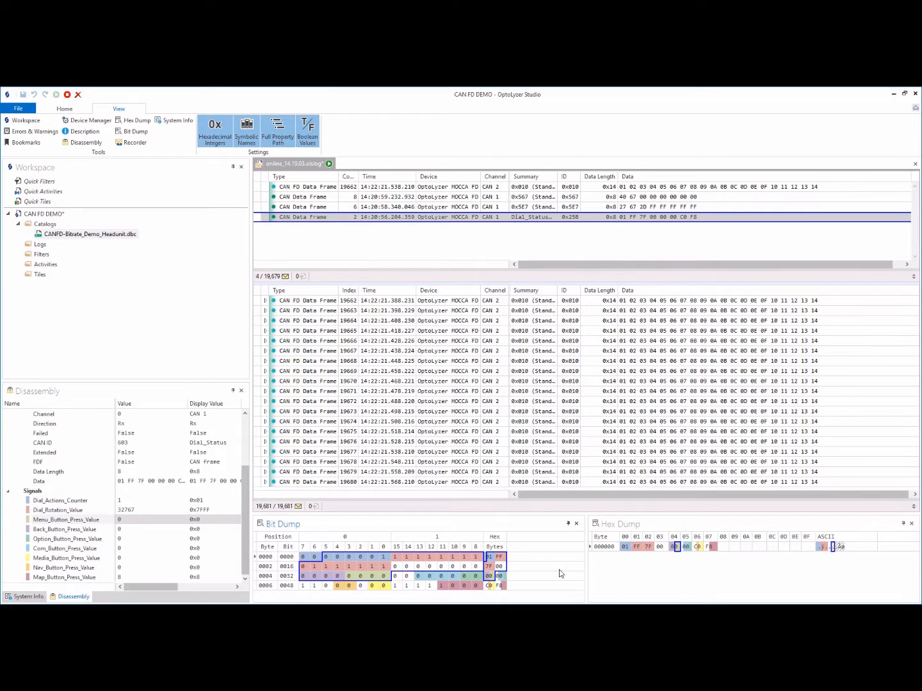
mouse_move(648, 548)
mouse_down()
mouse_move(709, 551)
mouse_move(700, 552)
mouse_up()
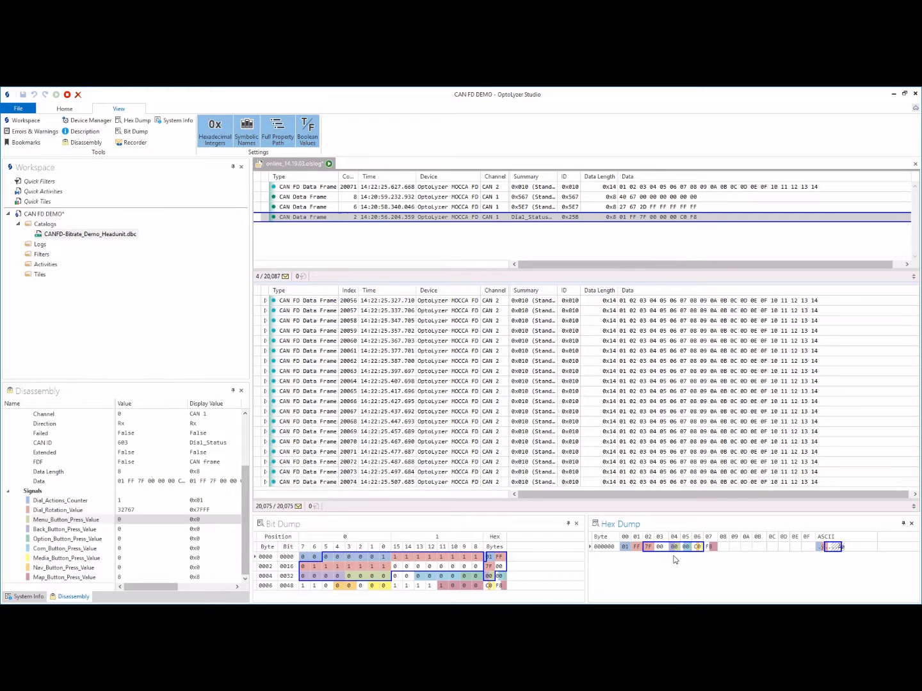
right_click(689, 546)
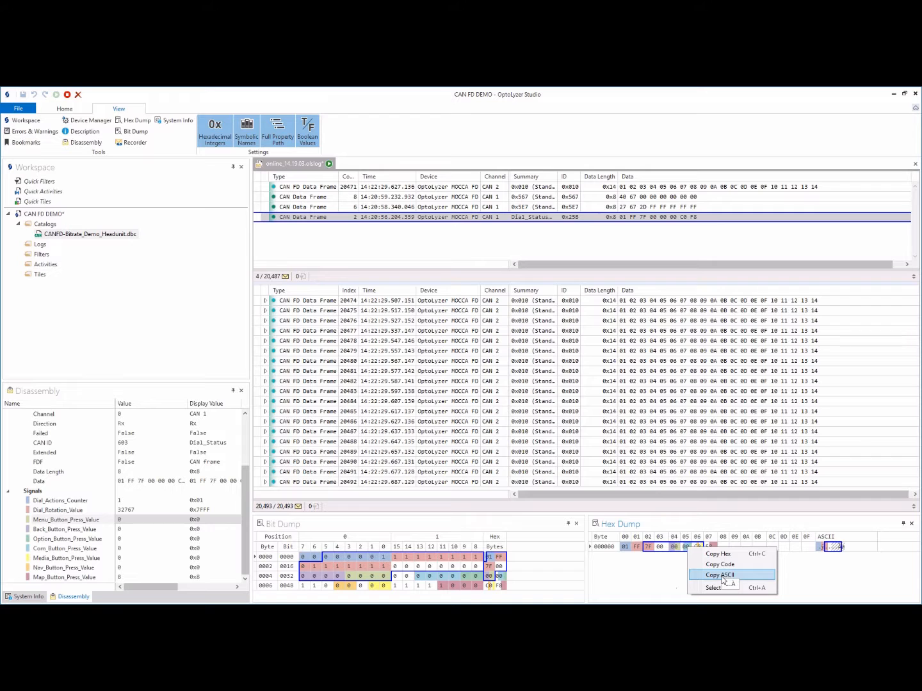
click(374, 585)
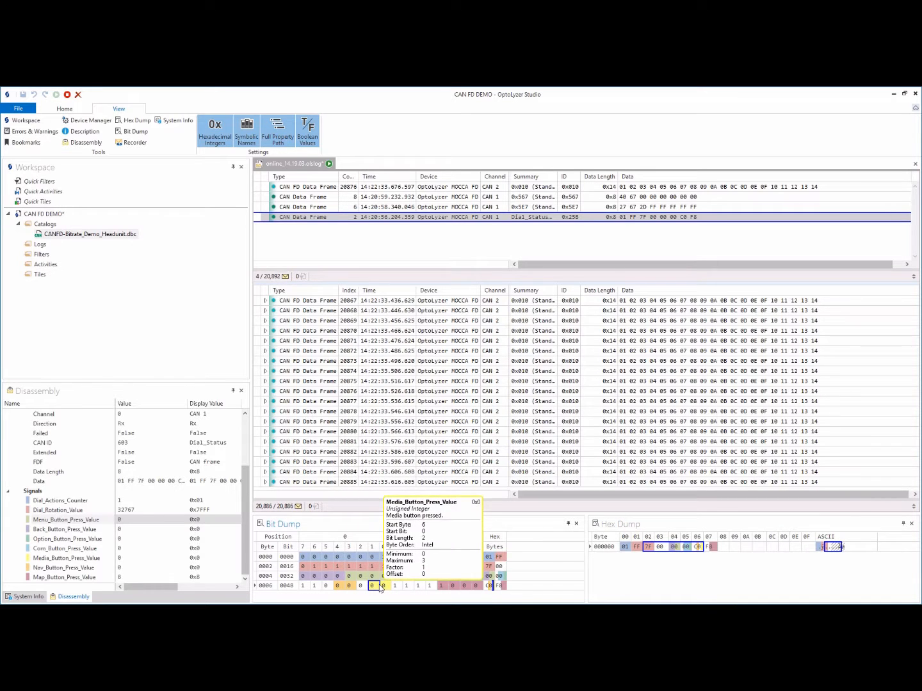
click(378, 587)
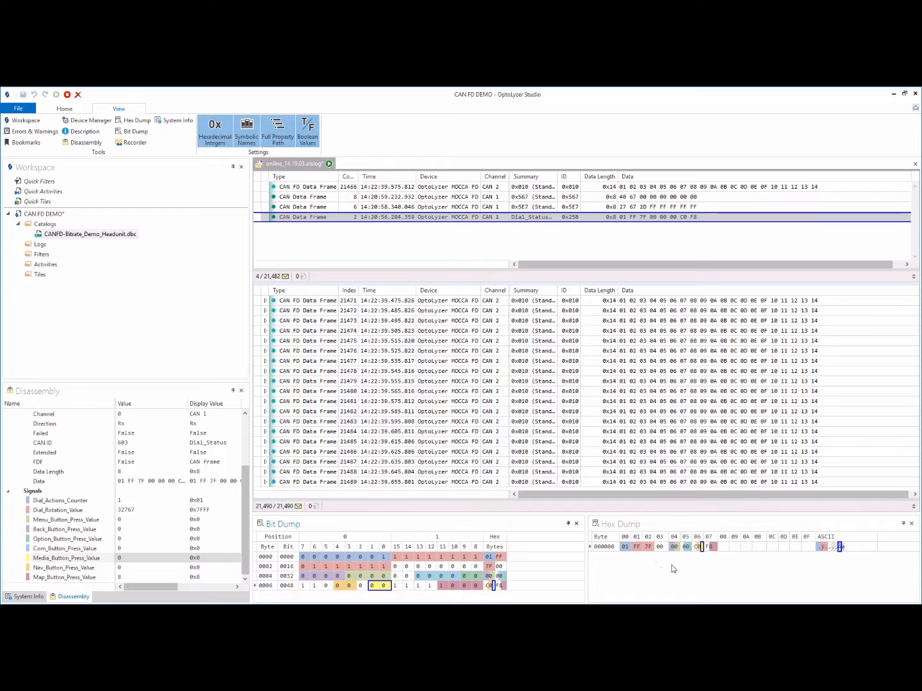
click(652, 551)
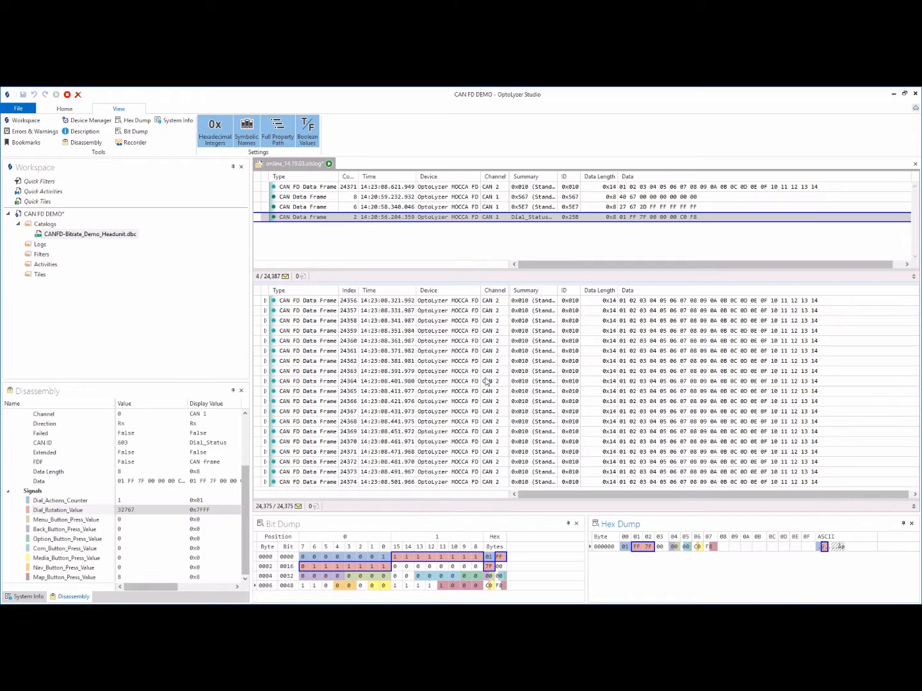
- Enlarge the lower trace and exclude the OptoLyzer MOCCA FD's CAN 2 channel from it with a filter
click(562, 237)
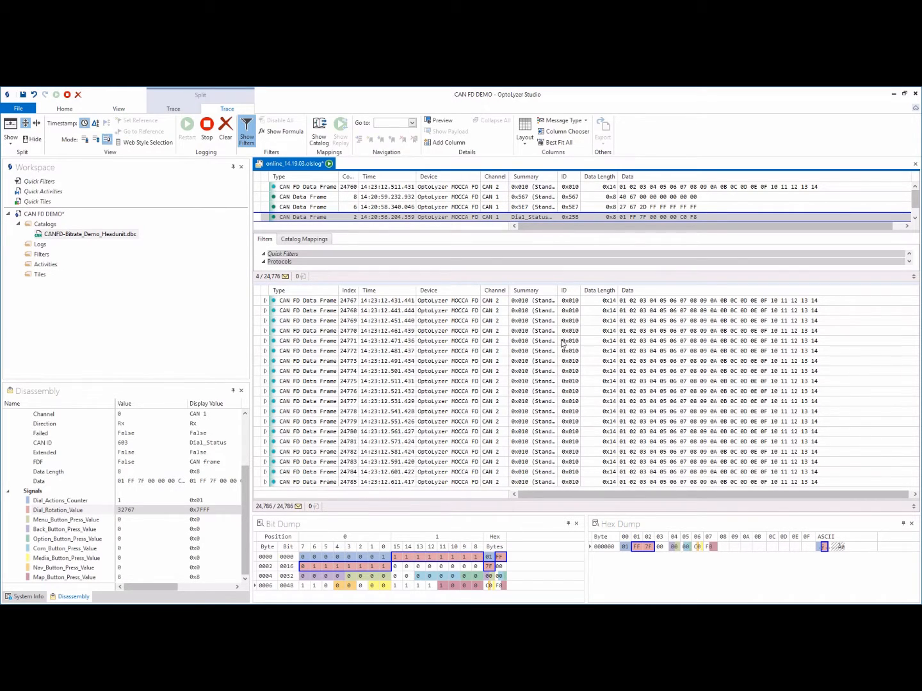
mouse_move(493, 230)
mouse_down()
mouse_move(494, 288)
mouse_move(491, 235)
mouse_up()
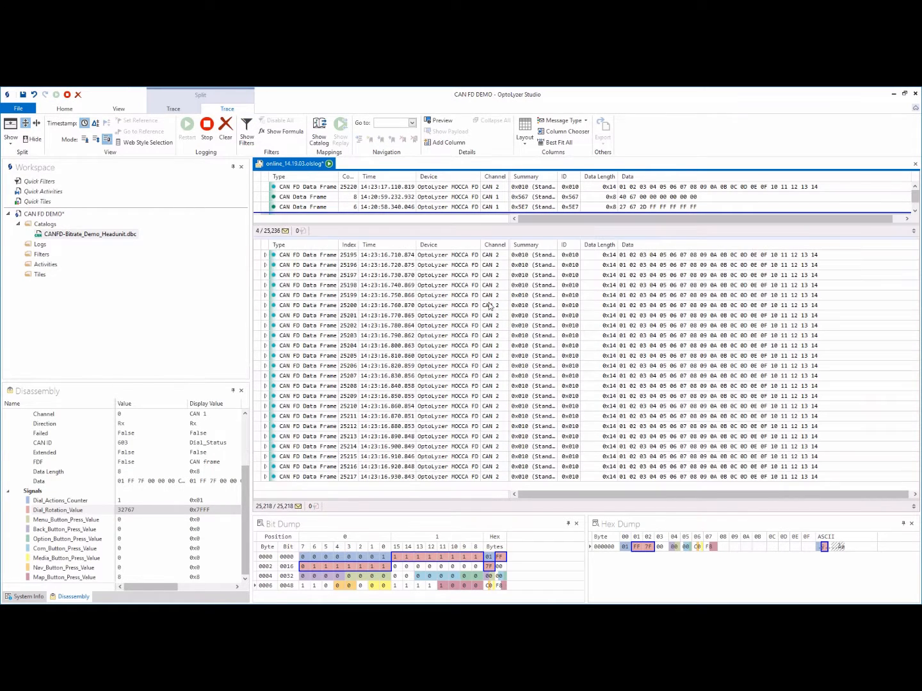
click(646, 408)
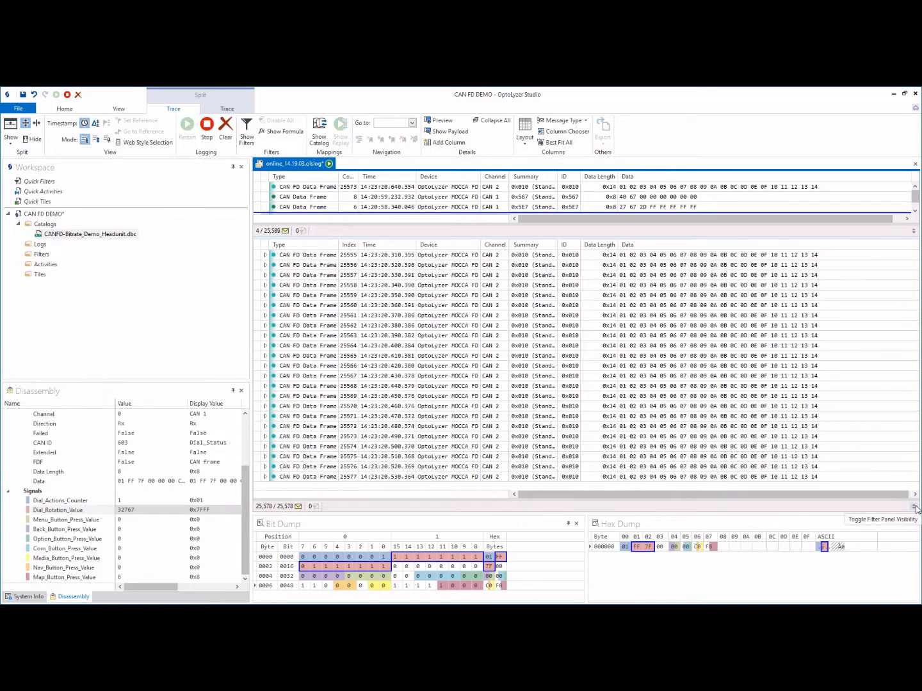
click(917, 507)
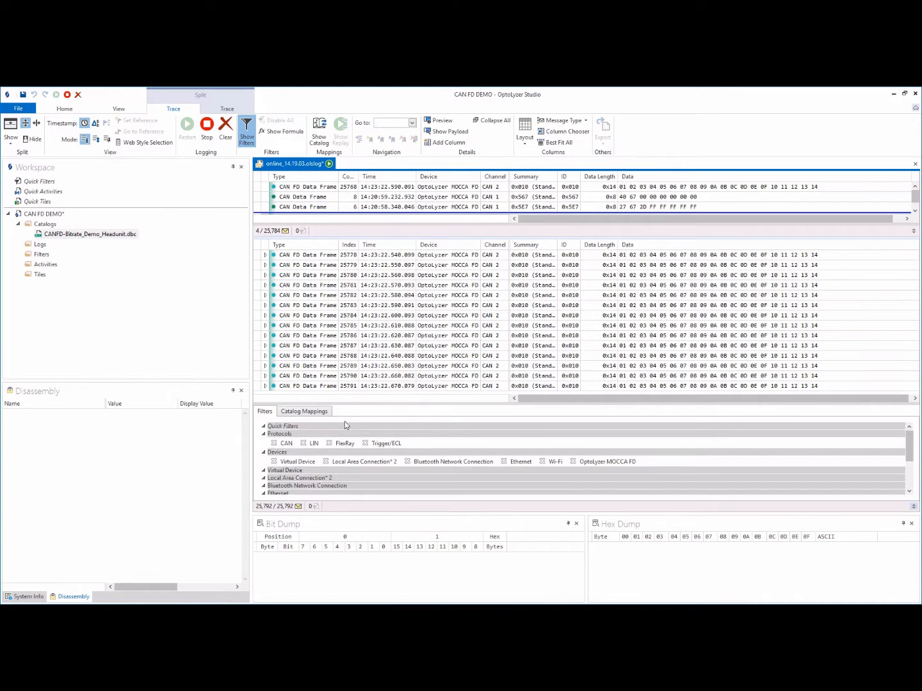
scroll(334, 441, down, 3)
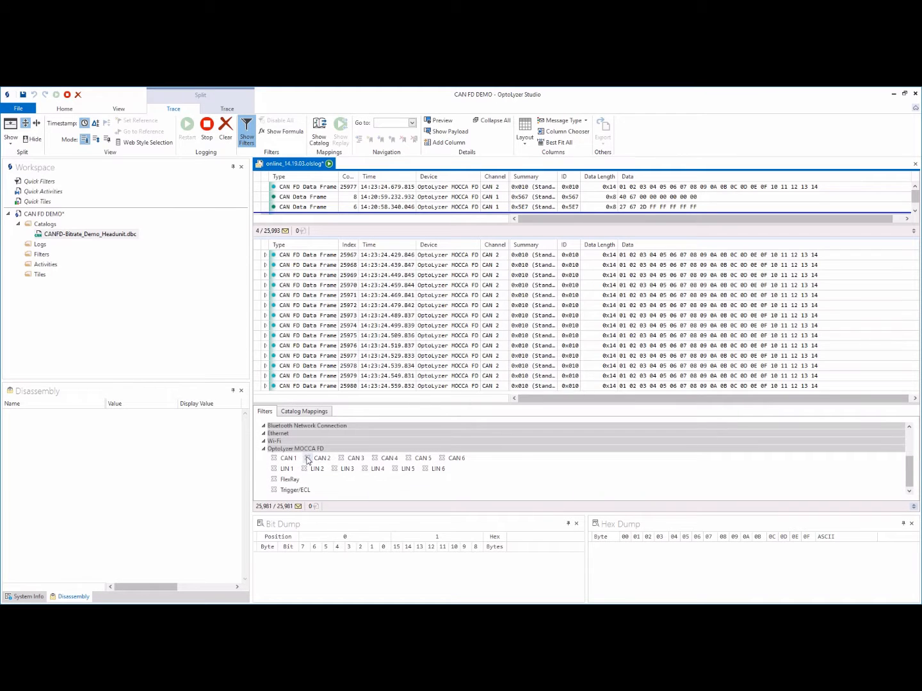
click(308, 458)
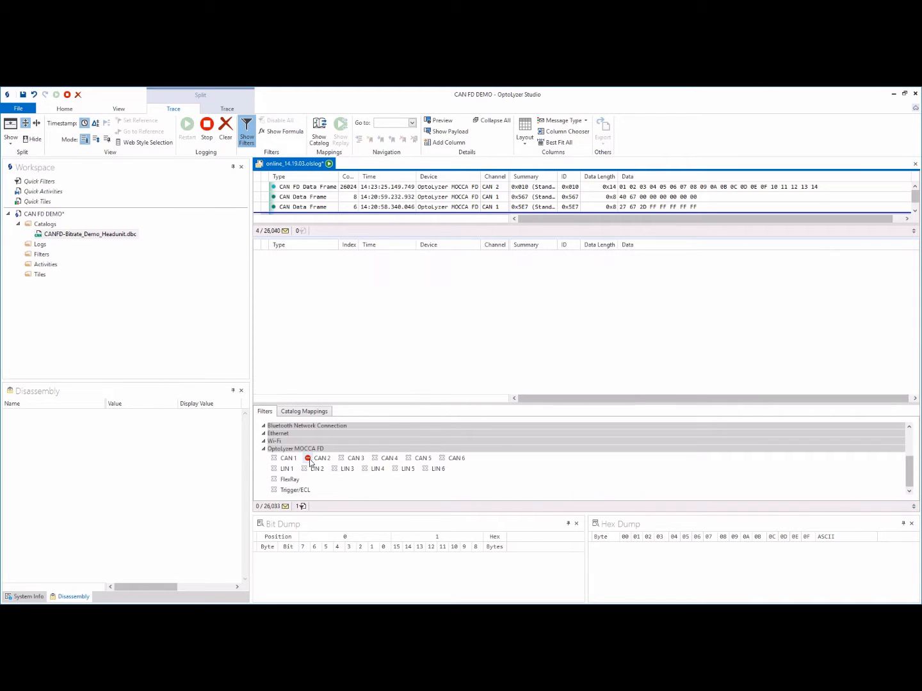
click(913, 508)
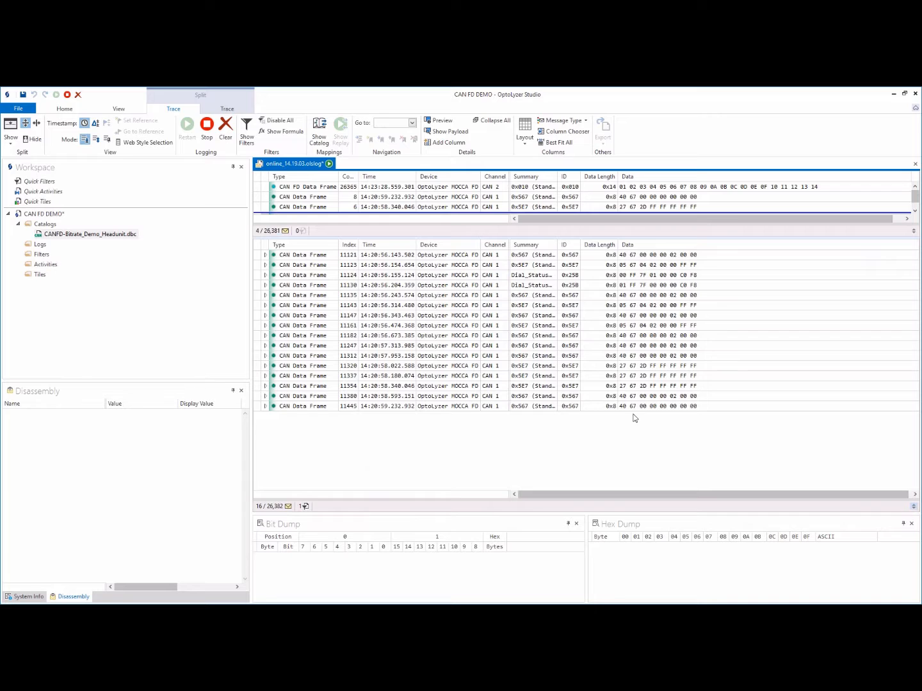
- Widen the Summary column and expand both Dial_Status frames in the lower trace to compare their signals
click(300, 277)
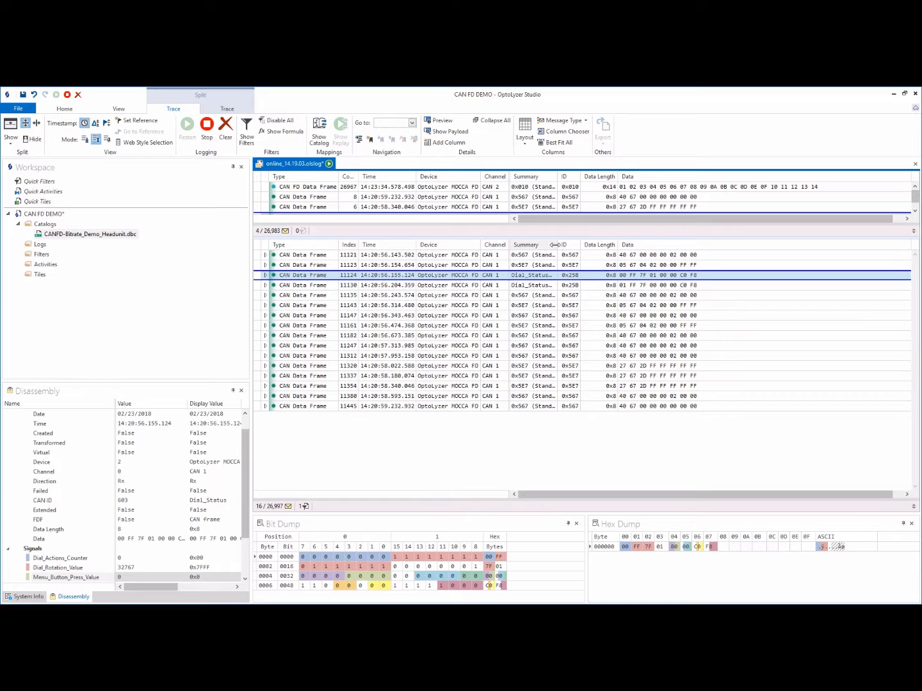
drag(562, 245, 573, 244)
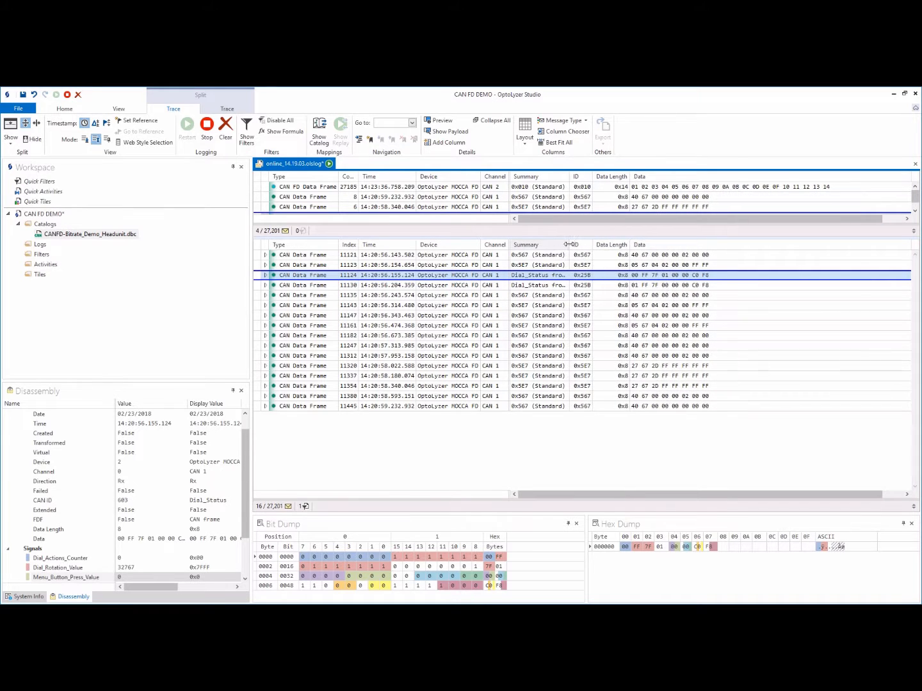
click(266, 275)
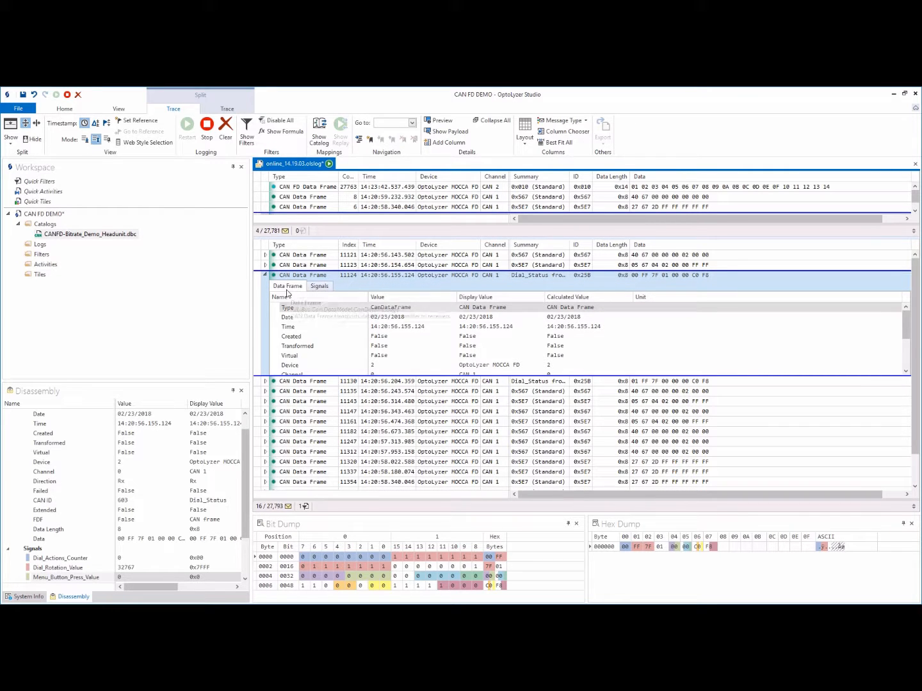
click(321, 286)
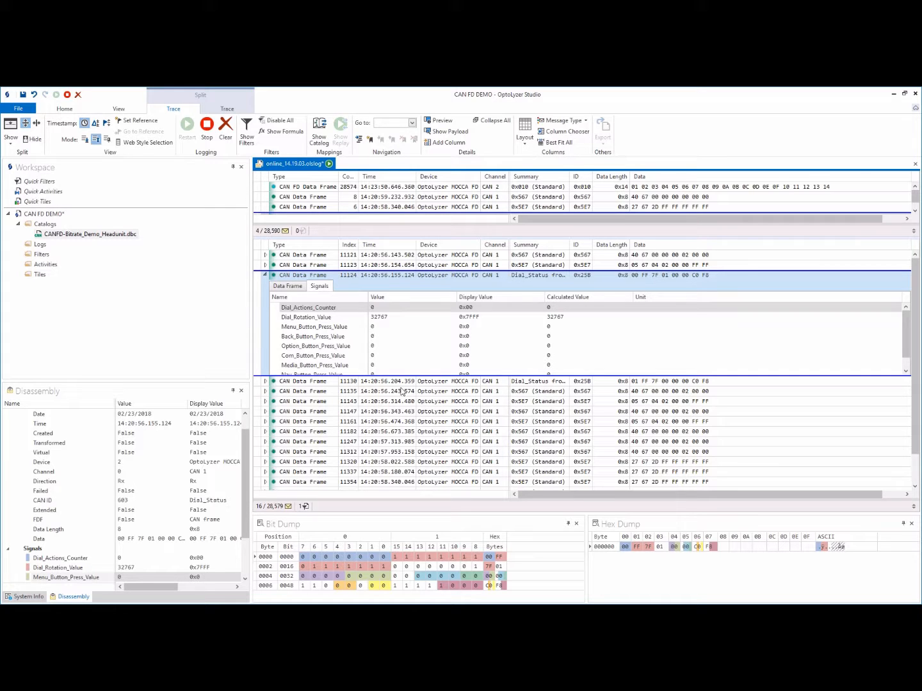
click(265, 383)
click(319, 393)
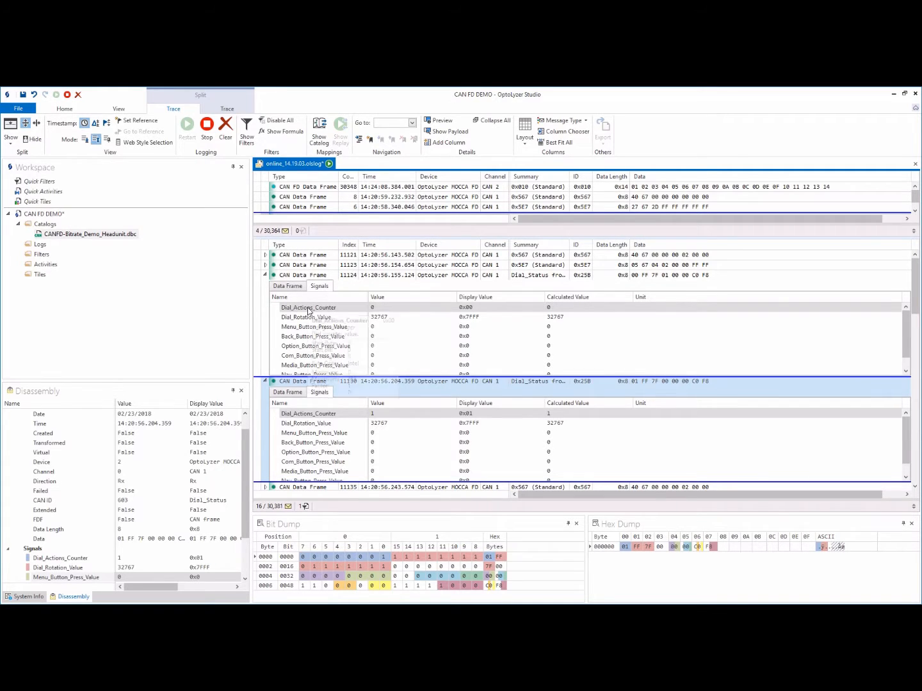
- Add the Dial_Status signals Menu_Button_Press_Value and Dial_Actions_Counter as trace columns between Summary and ID
right_click(304, 245)
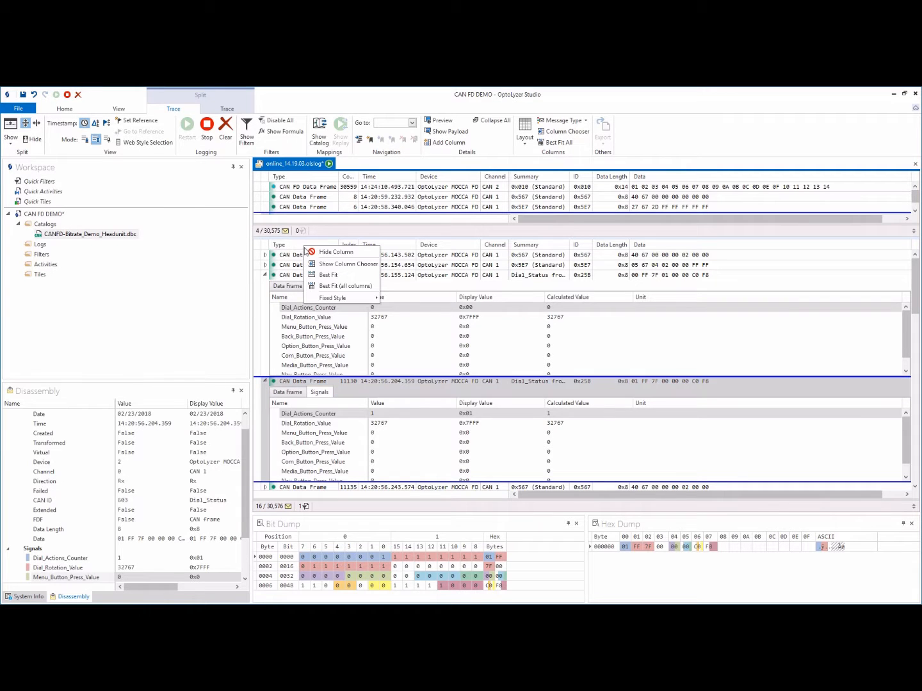
click(343, 265)
mouse_move(371, 273)
mouse_down()
mouse_move(208, 211)
mouse_move(205, 232)
mouse_up()
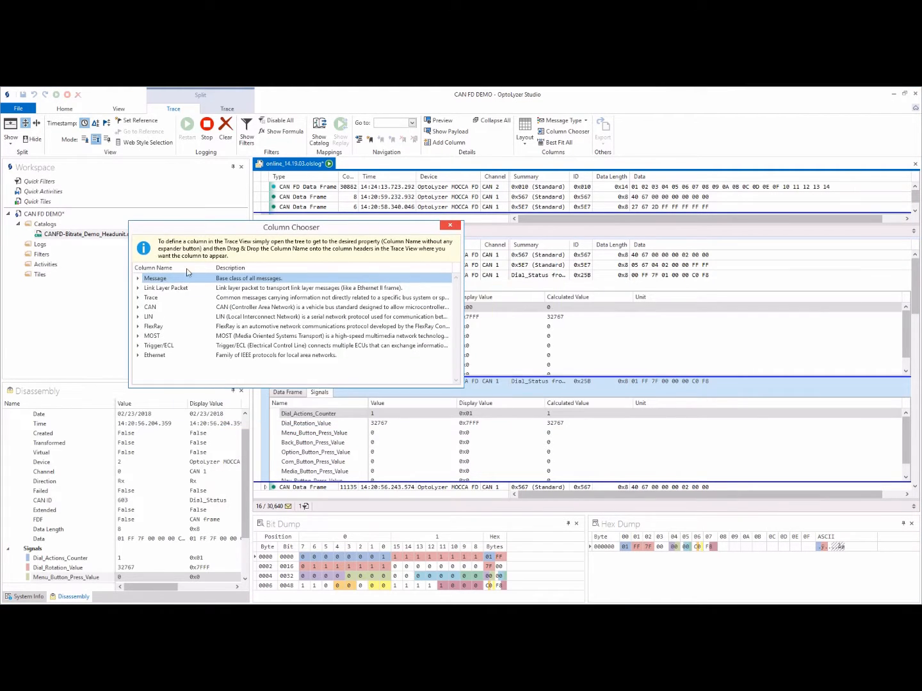
click(139, 308)
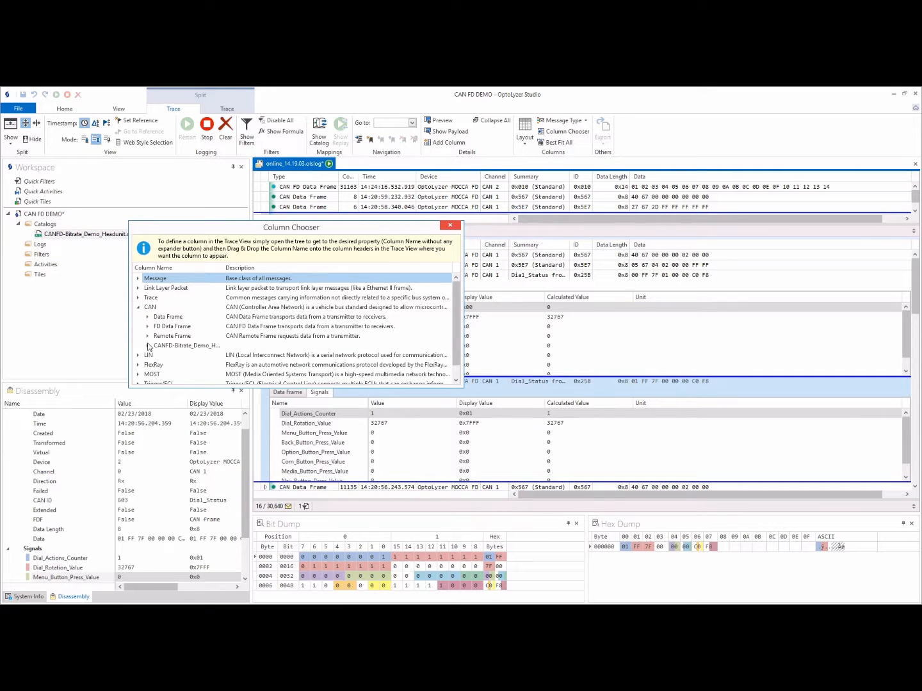
click(148, 346)
click(158, 356)
scroll(267, 292, down, 3)
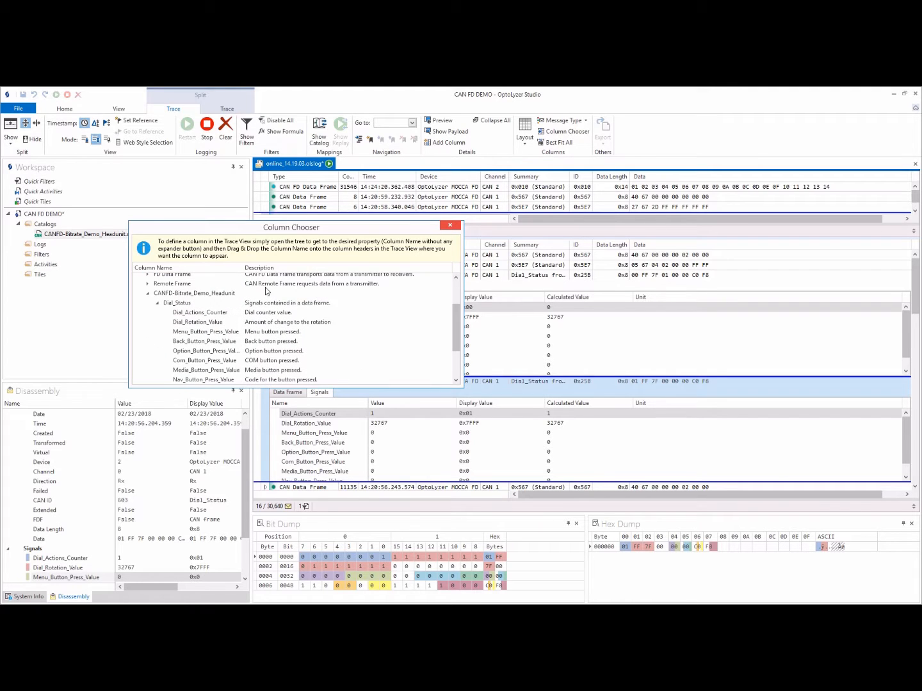
drag(241, 269, 262, 268)
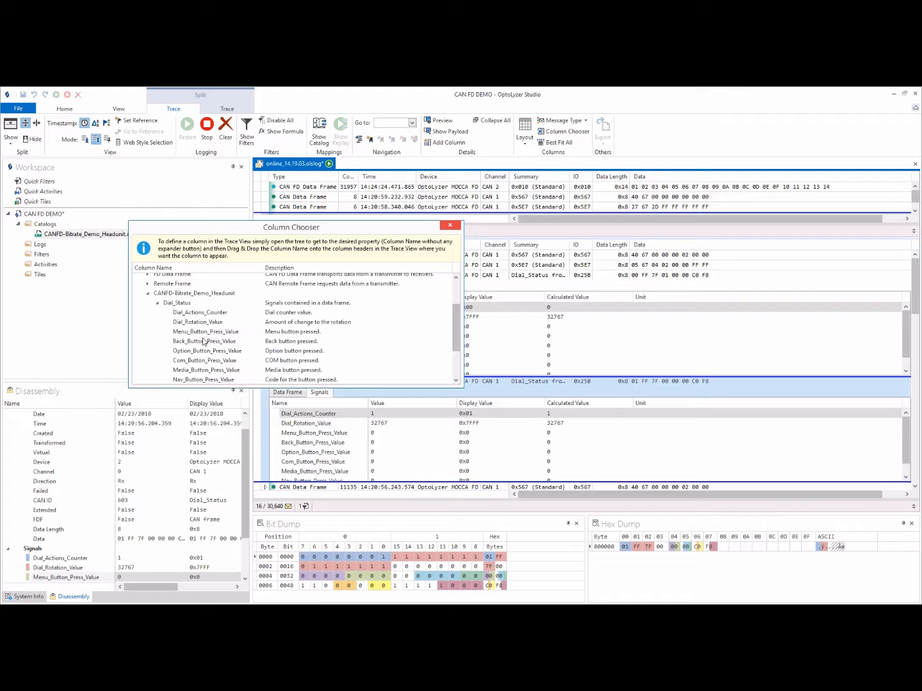
mouse_move(205, 332)
mouse_down()
mouse_move(545, 292)
mouse_move(596, 254)
mouse_up()
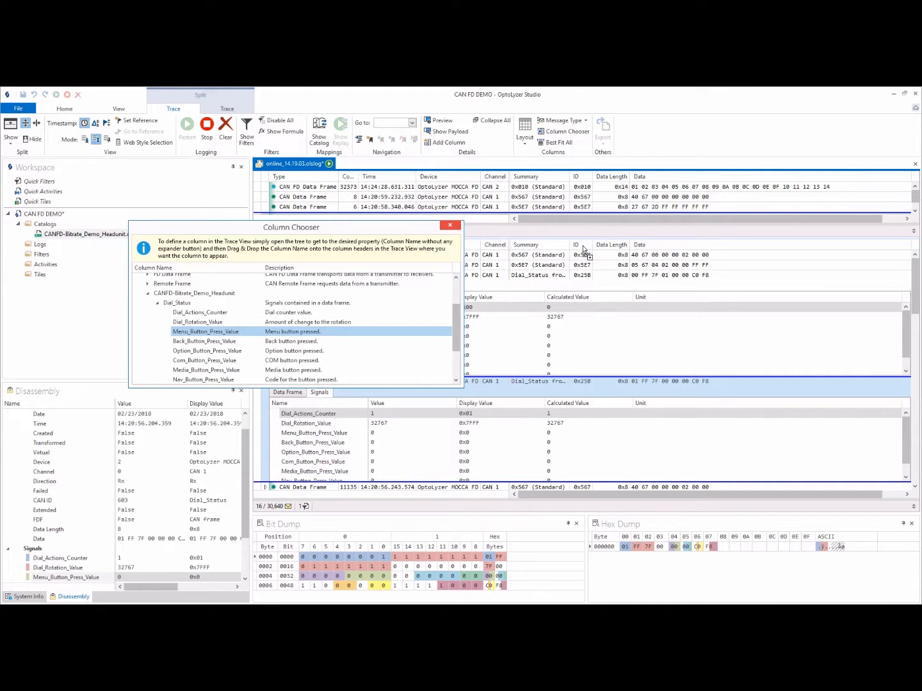
drag(584, 249, 584, 251)
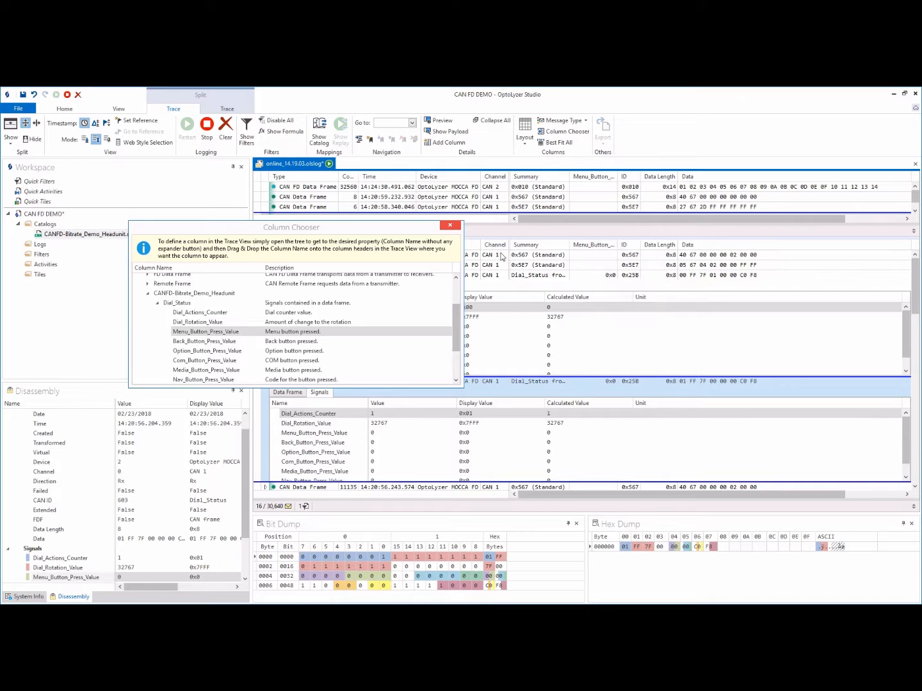
click(451, 226)
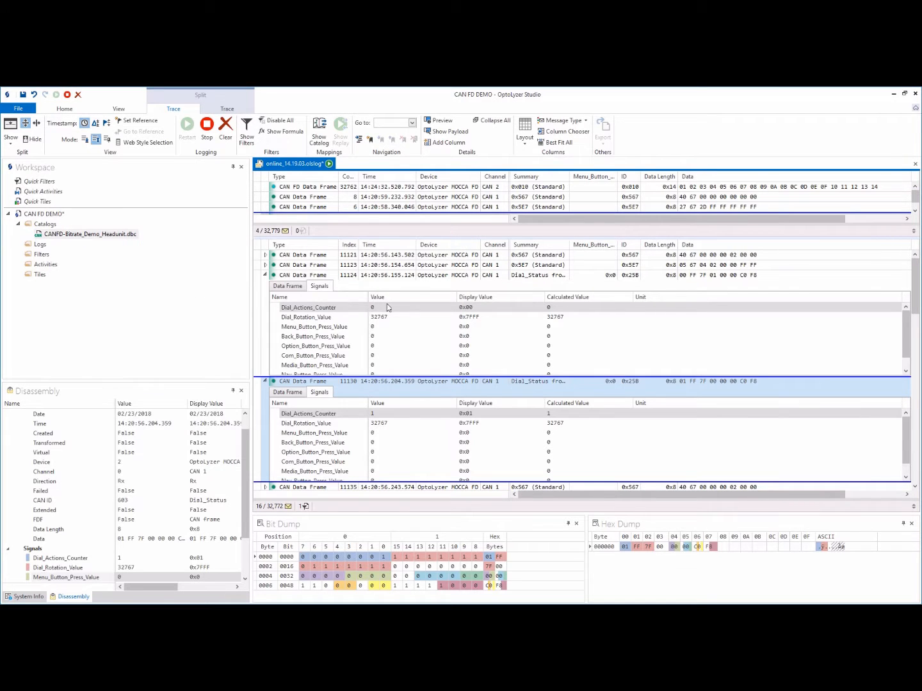
mouse_move(326, 311)
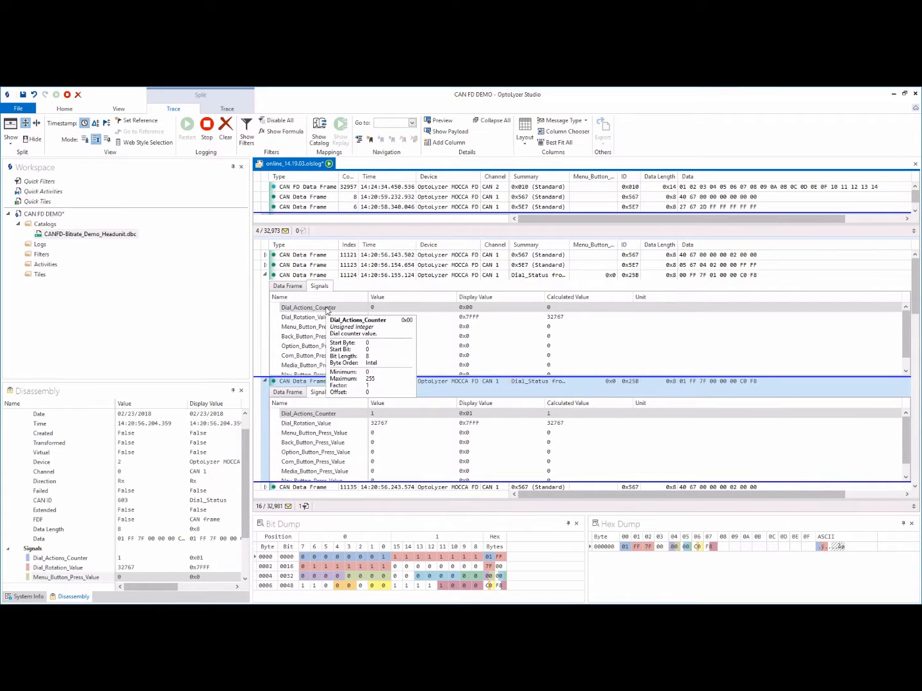
mouse_move(577, 274)
mouse_down()
mouse_move(635, 252)
mouse_move(571, 252)
mouse_up()
- Collapse both expanded Dial_Status frames in the lower trace
click(265, 276)
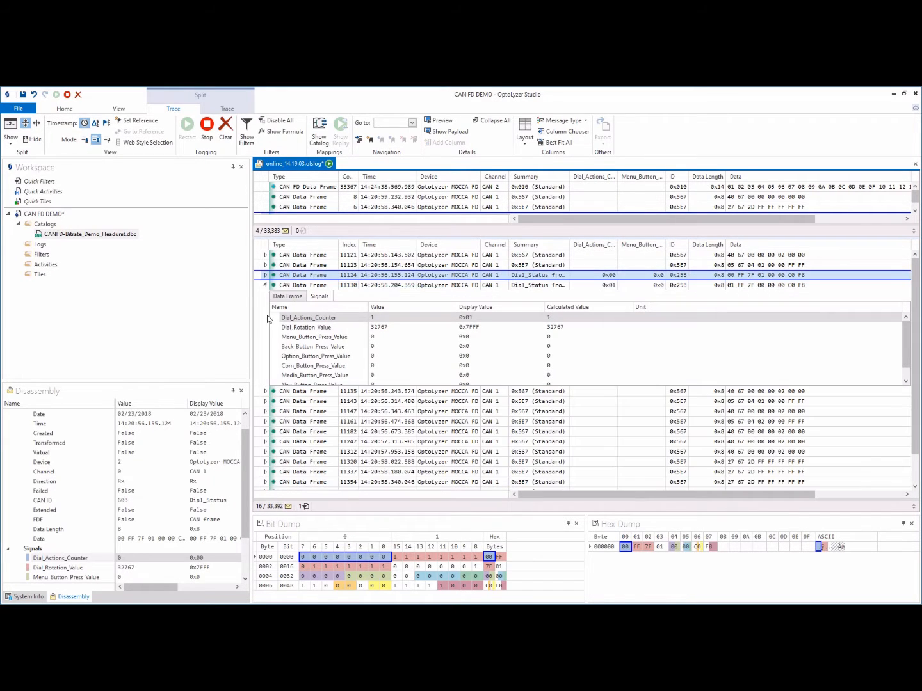
click(265, 286)
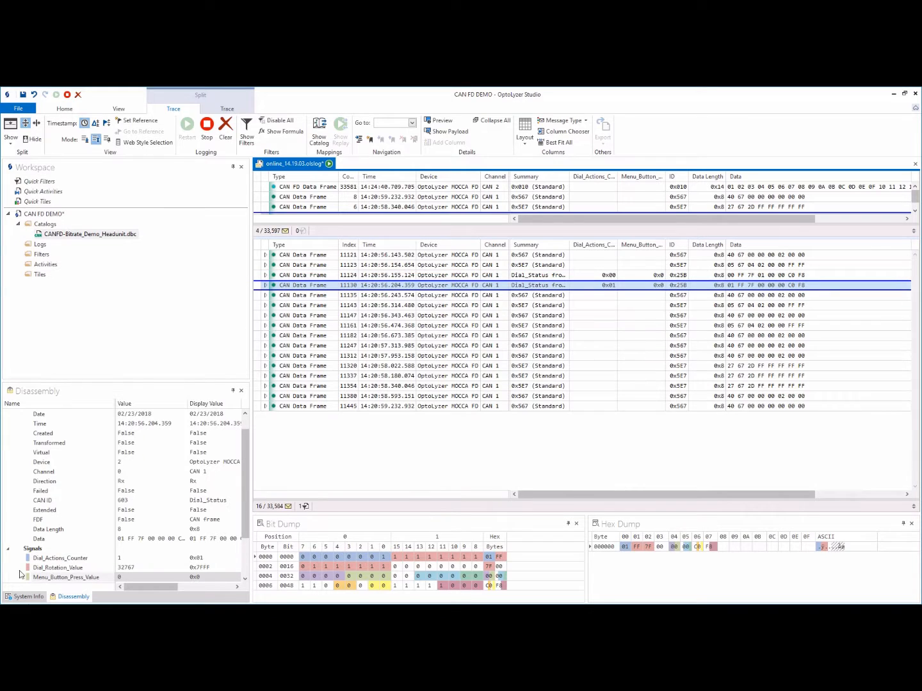
- Add the Dial_Rotation_Value signal from the Disassembly as a trace column in front of Dial_Actions_Counter
scroll(69, 574, down, 1)
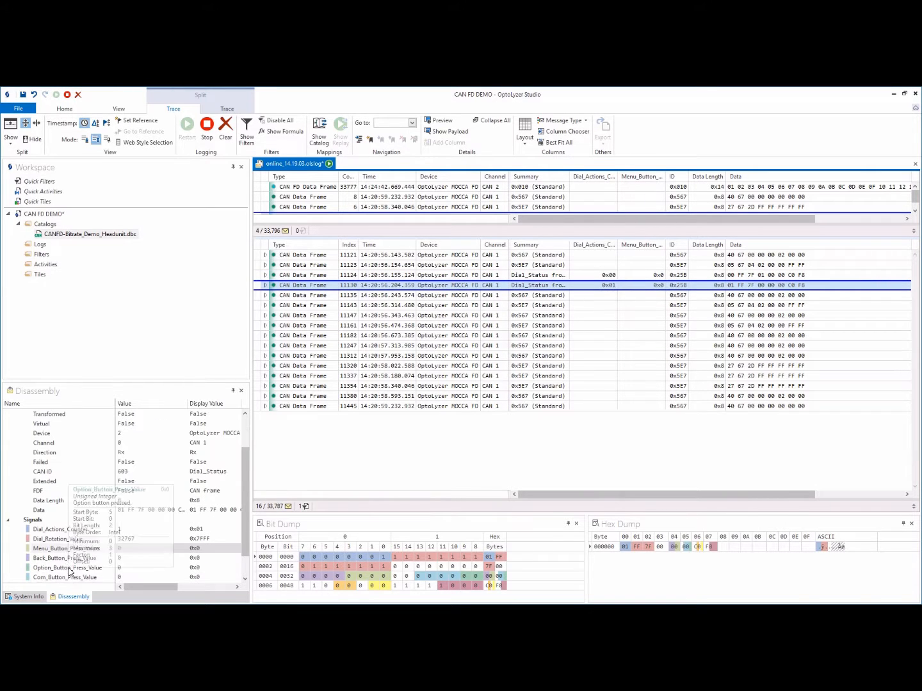
drag(59, 539, 605, 247)
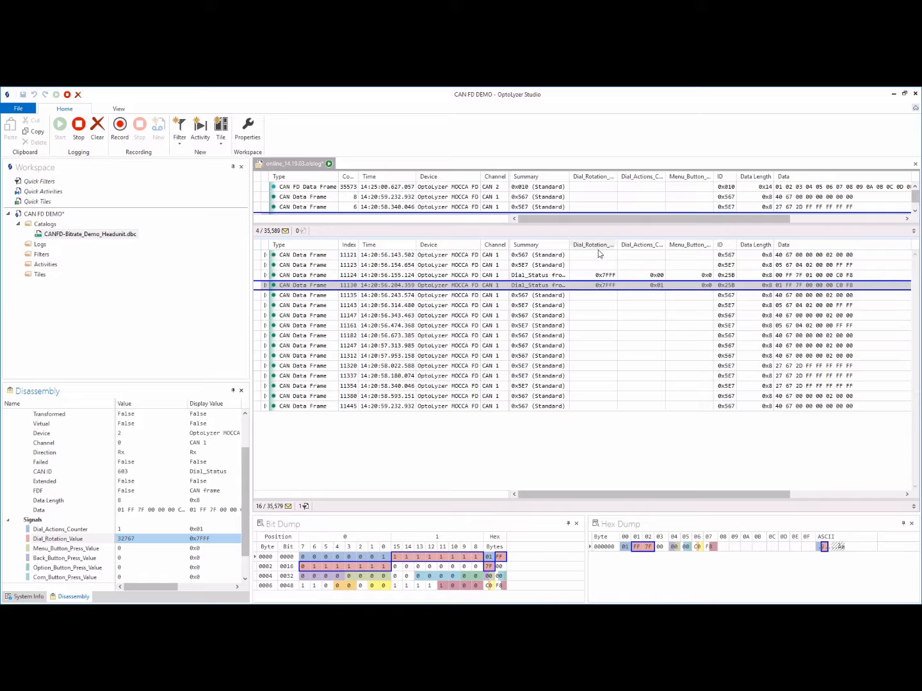
- Remove the Dial_Rotation_Value, Dial_Actions_Counter and Menu_Button_Press_Value columns from the trace
mouse_move(595, 248)
click(595, 279)
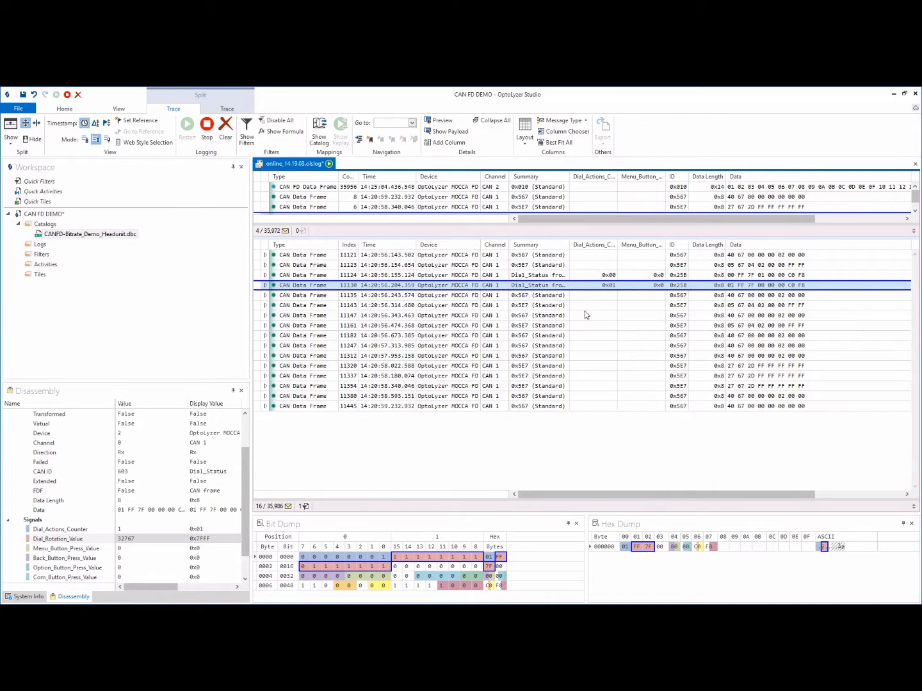
right_click(589, 249)
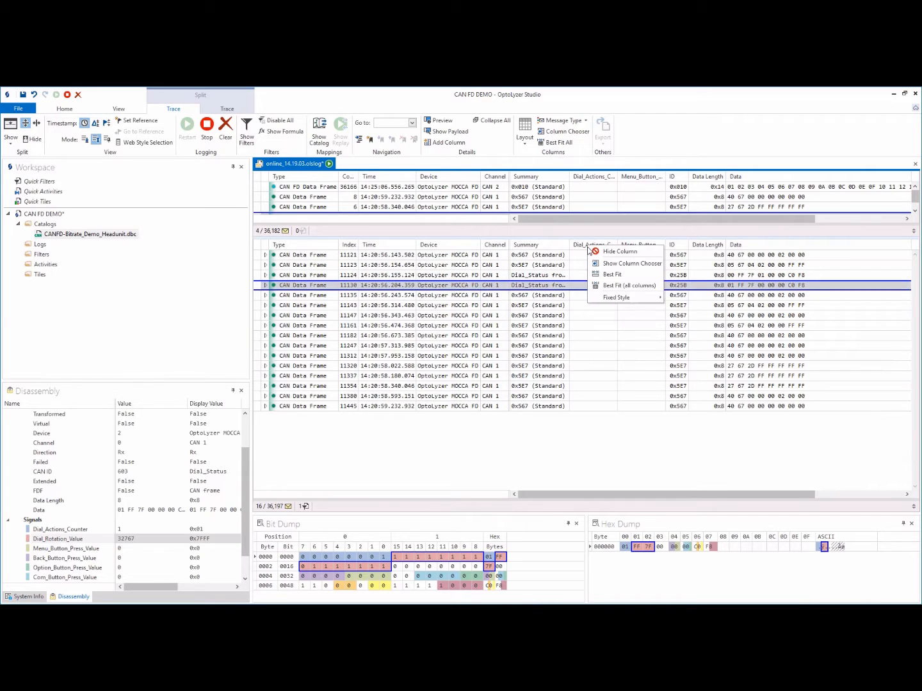
click(607, 251)
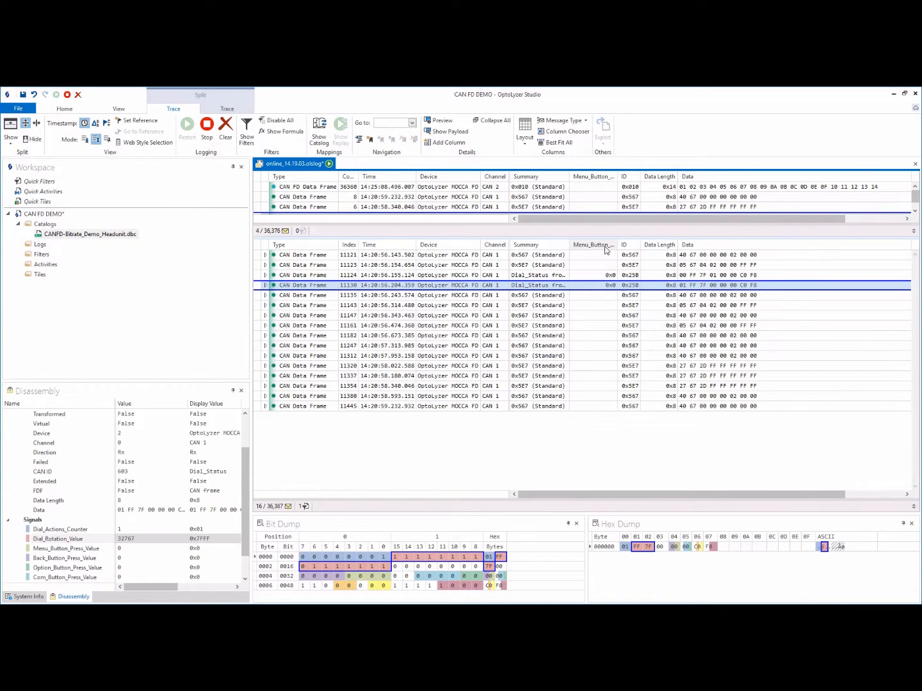
drag(607, 245, 600, 310)
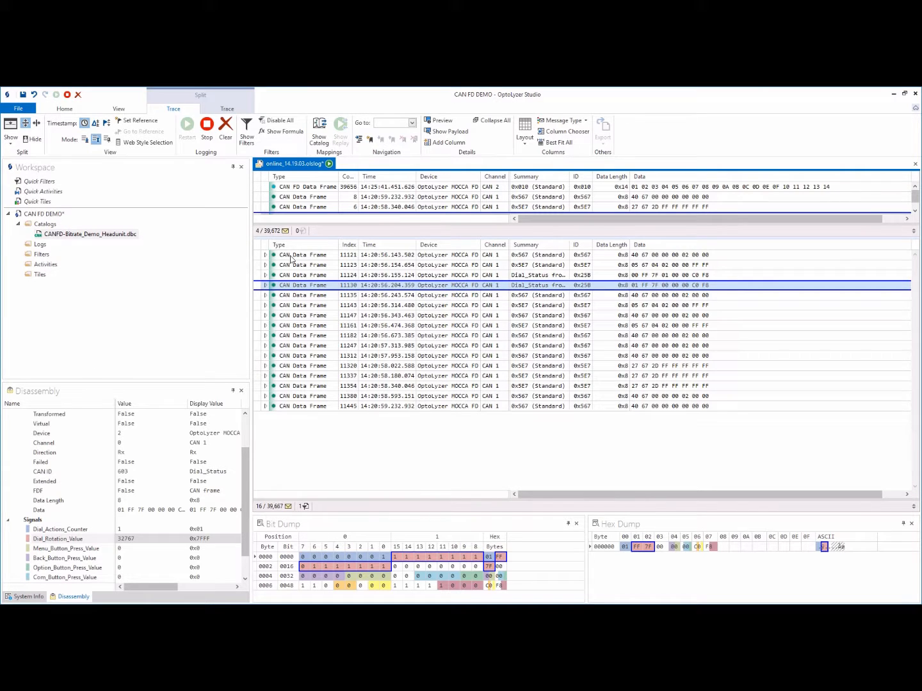
- Replace the upper trace split with a Graph view and enlarge it
click(15, 148)
click(25, 170)
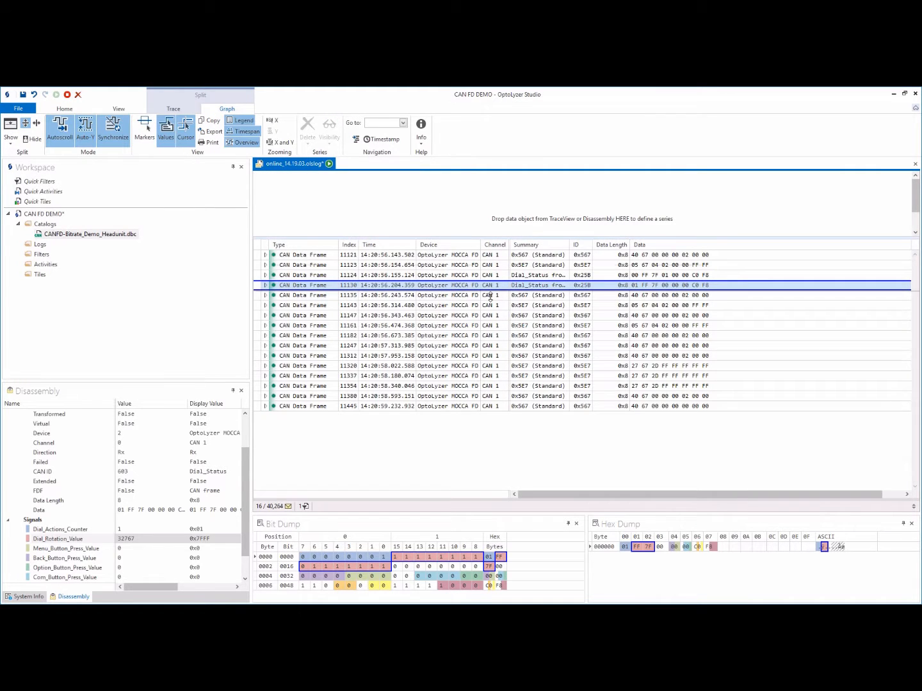
drag(490, 238, 492, 288)
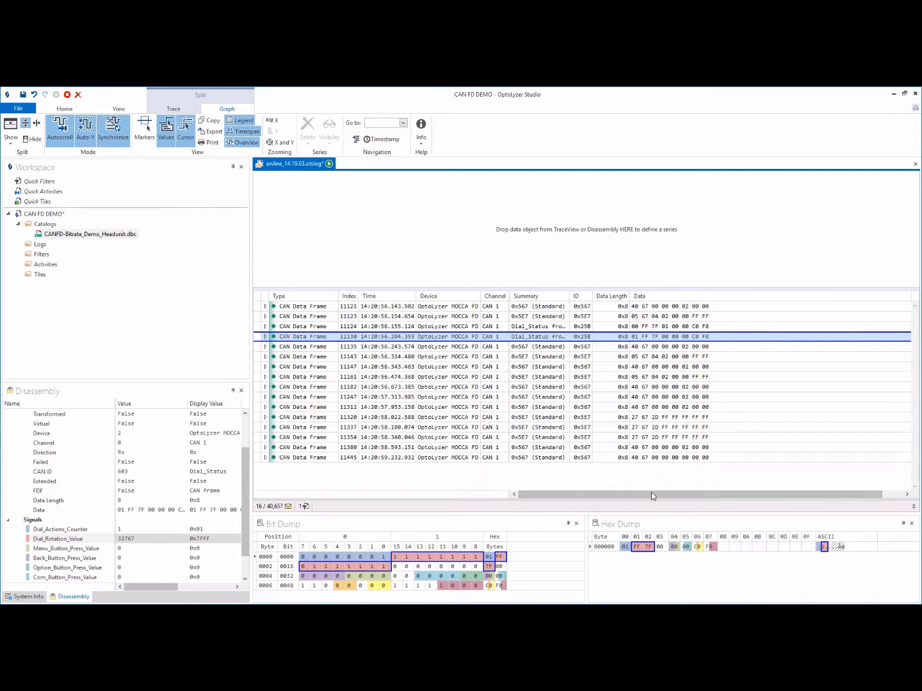
- Clear the exclusion of the OptoLyzer MOCCA FD's CAN 2 channel in the trace filters and hide the filter area
click(914, 507)
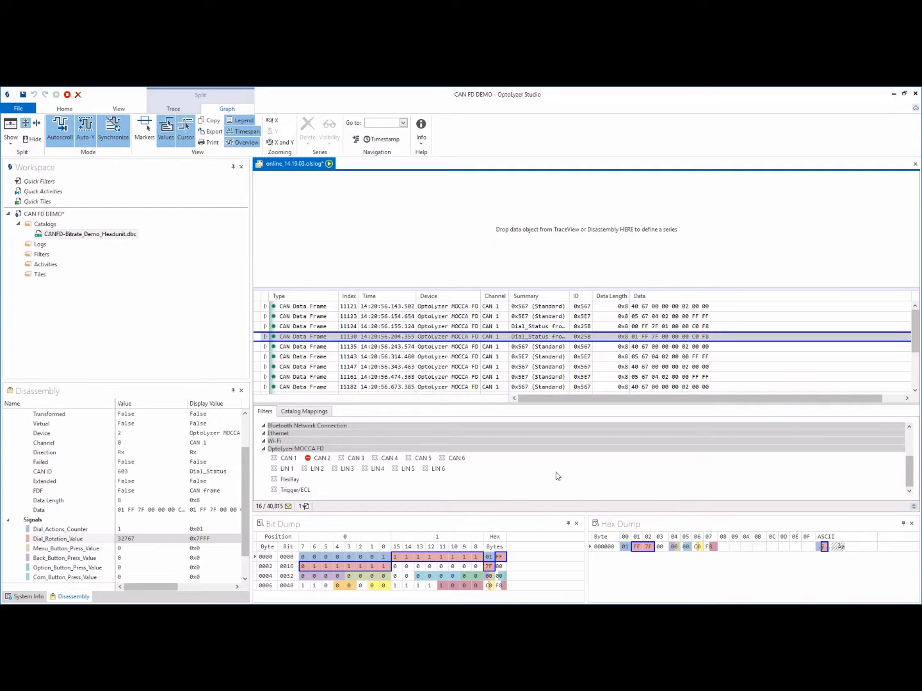
click(308, 459)
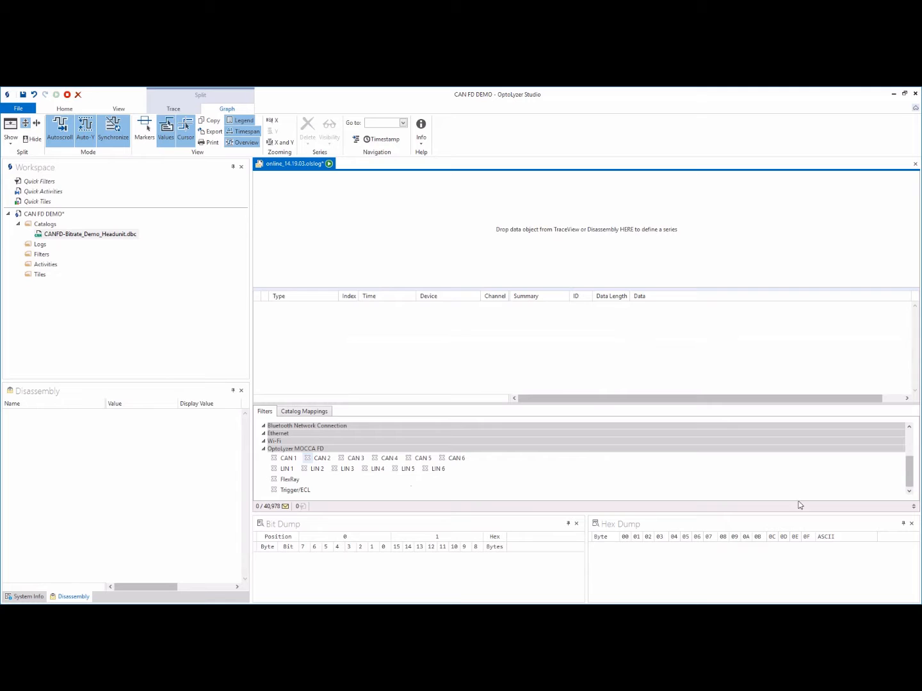
click(915, 508)
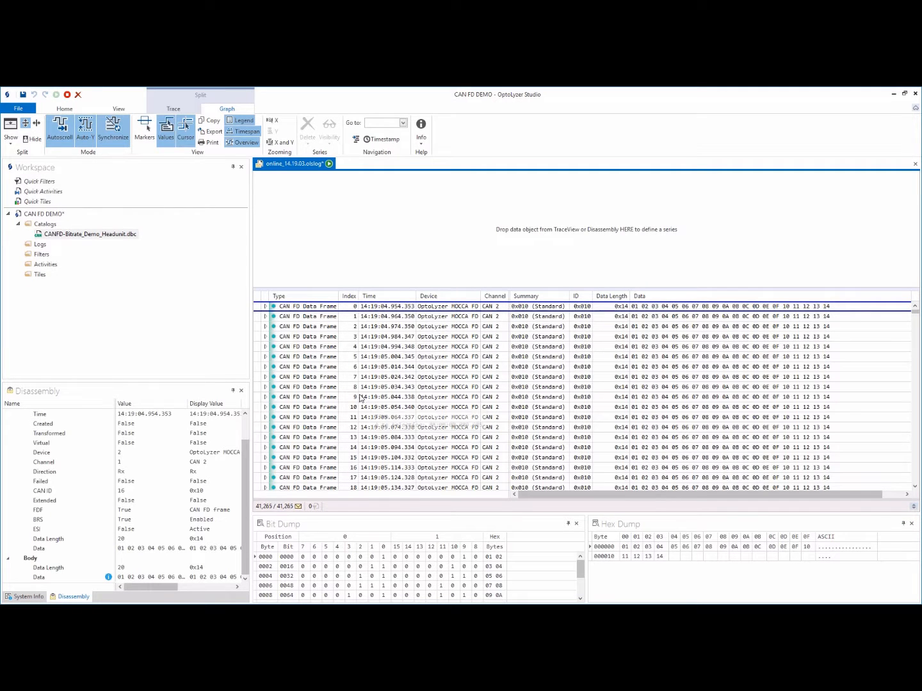
- Select the CAN FD Data Frame with index 9 and plot its Data Length as a graph series
click(362, 397)
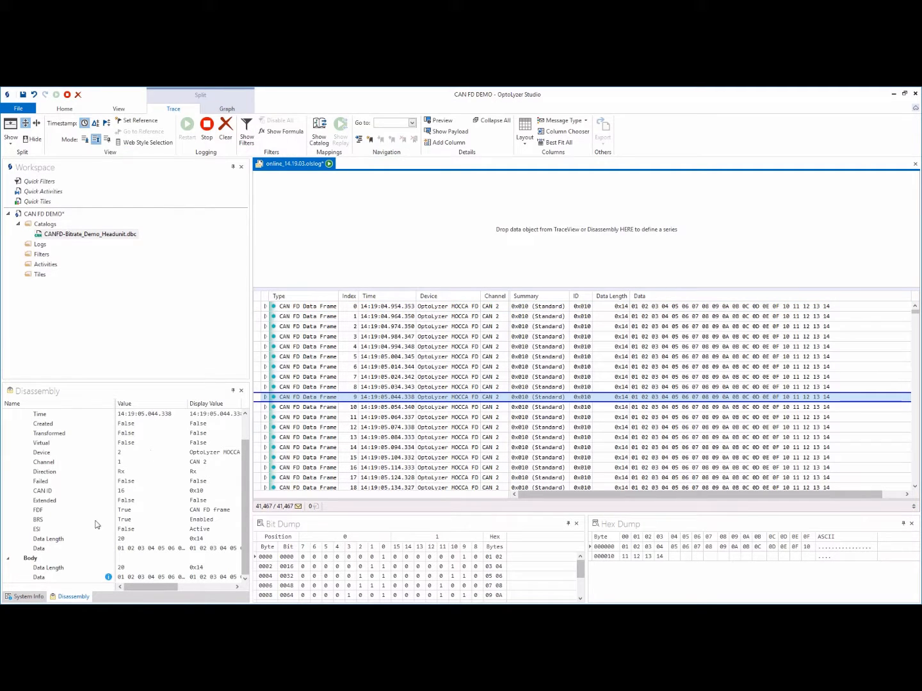
click(58, 541)
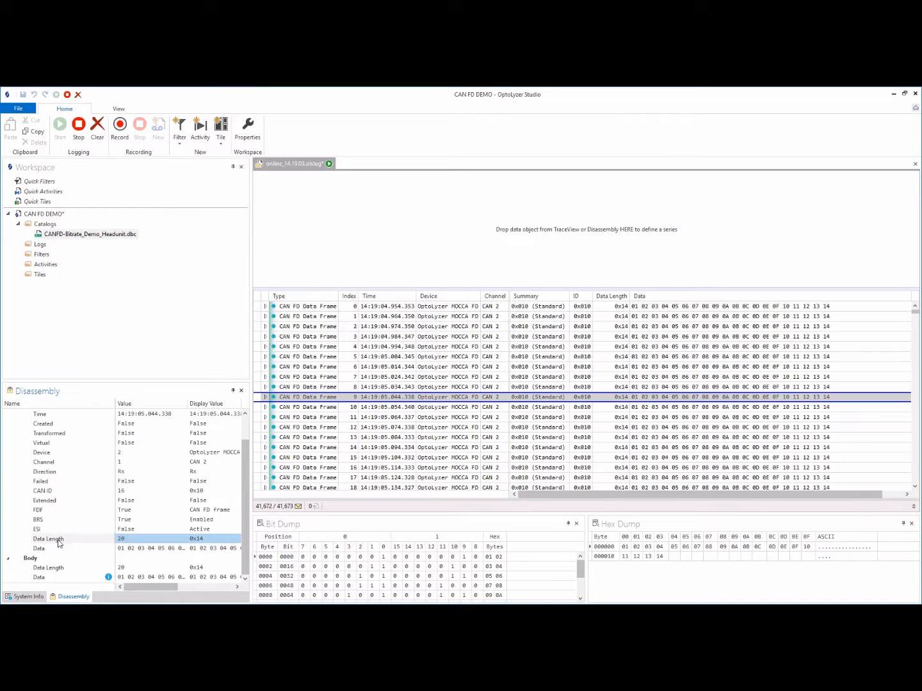
drag(377, 287, 402, 256)
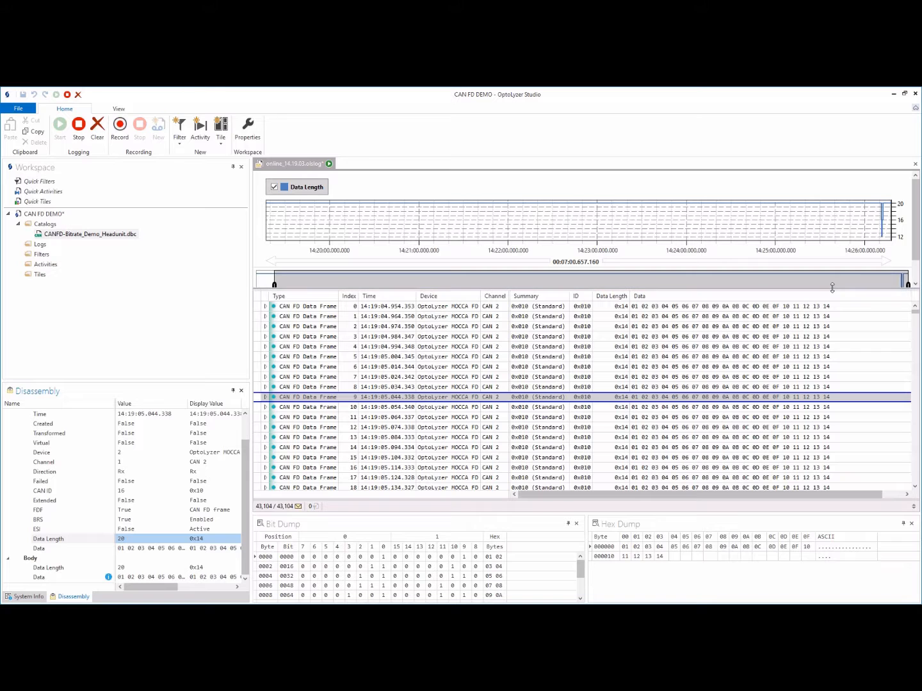
- Enlarge the graph further and zoom in on the Data Length change around 14:26:12
click(877, 221)
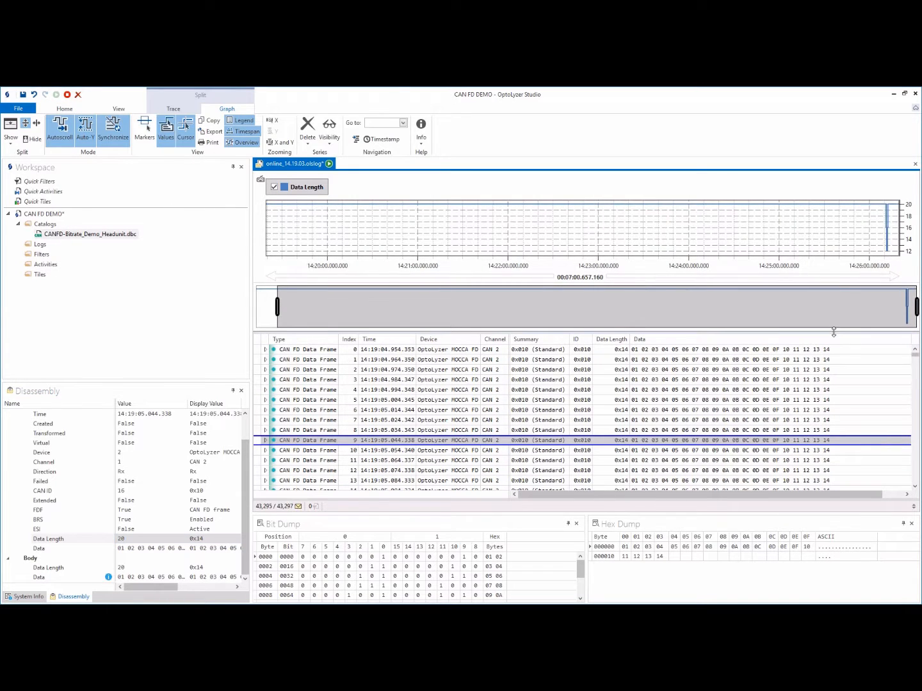
scroll(881, 224, up, 5)
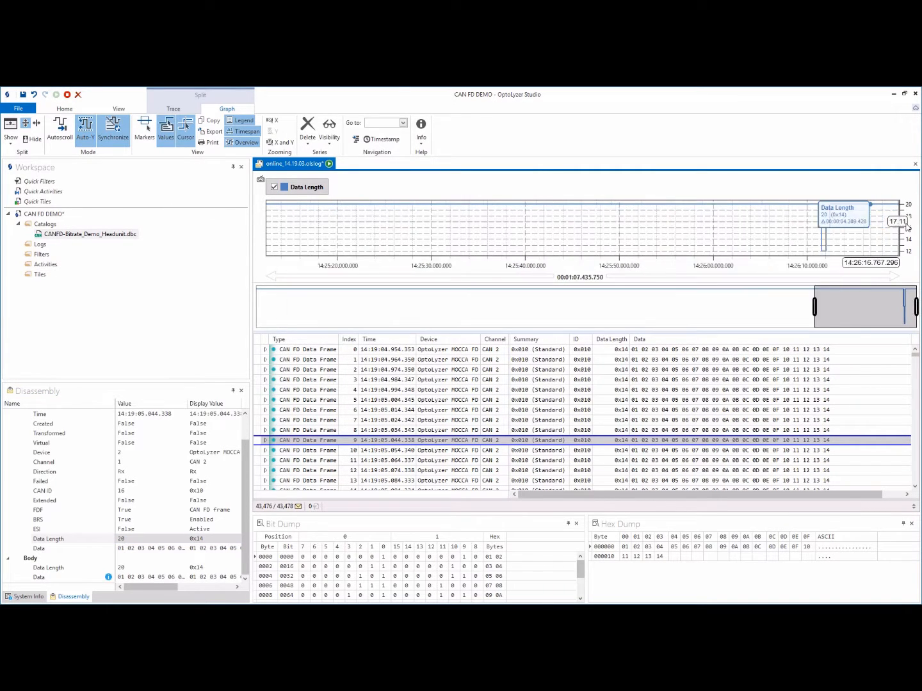
scroll(525, 244, left, 1)
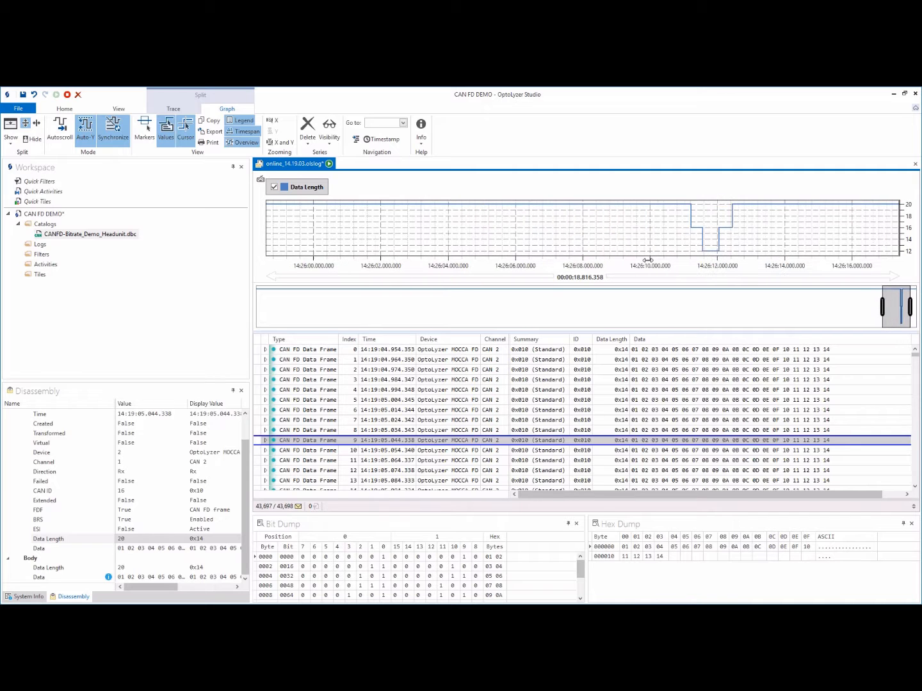
drag(568, 243, 758, 244)
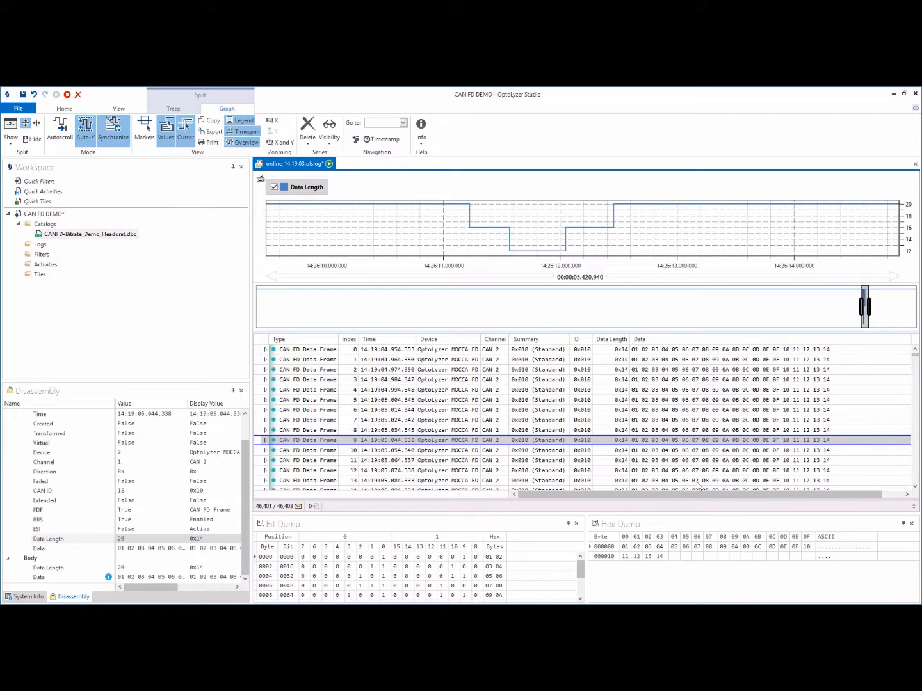
- Exclude the OptoLyzer MOCCA FD's CAN 2 channel from the trace again and hide the filter area
click(913, 507)
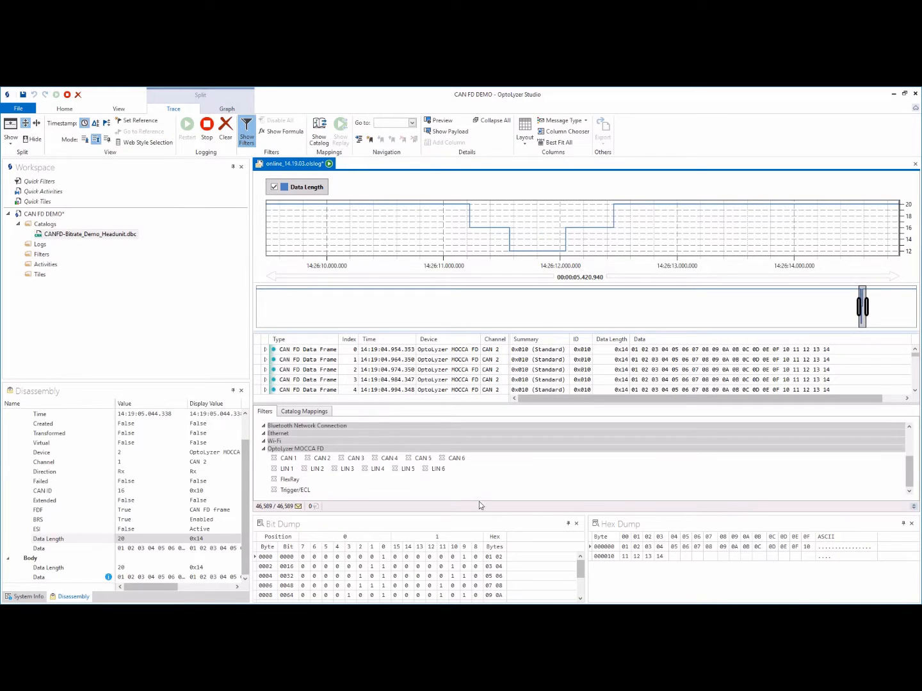
click(307, 458)
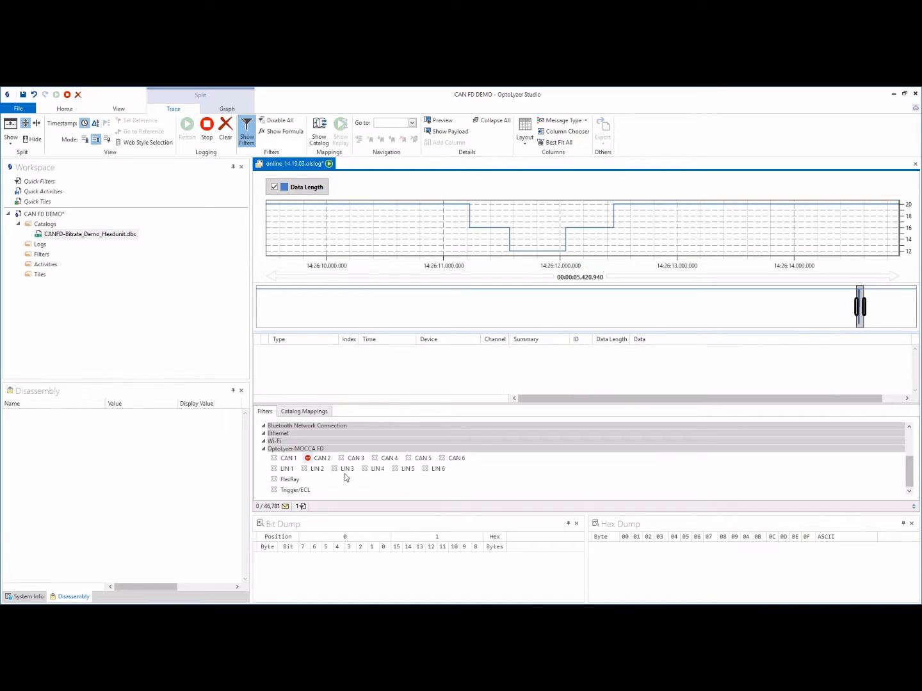
click(913, 508)
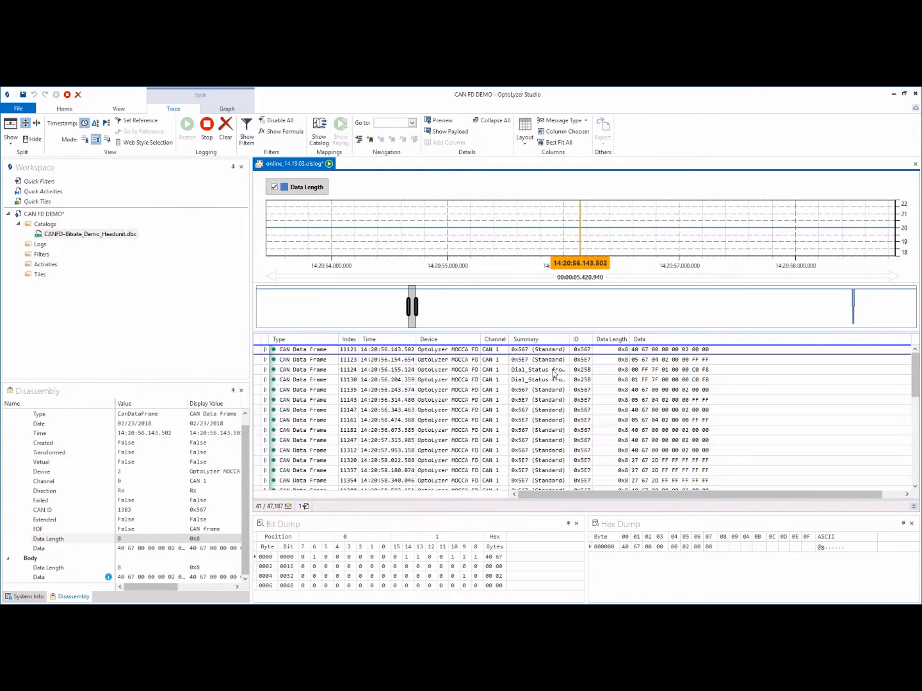
- Select the Dial_Status frame with index 11124 and add its Dial_Actions_Counter signal to the graph
click(555, 371)
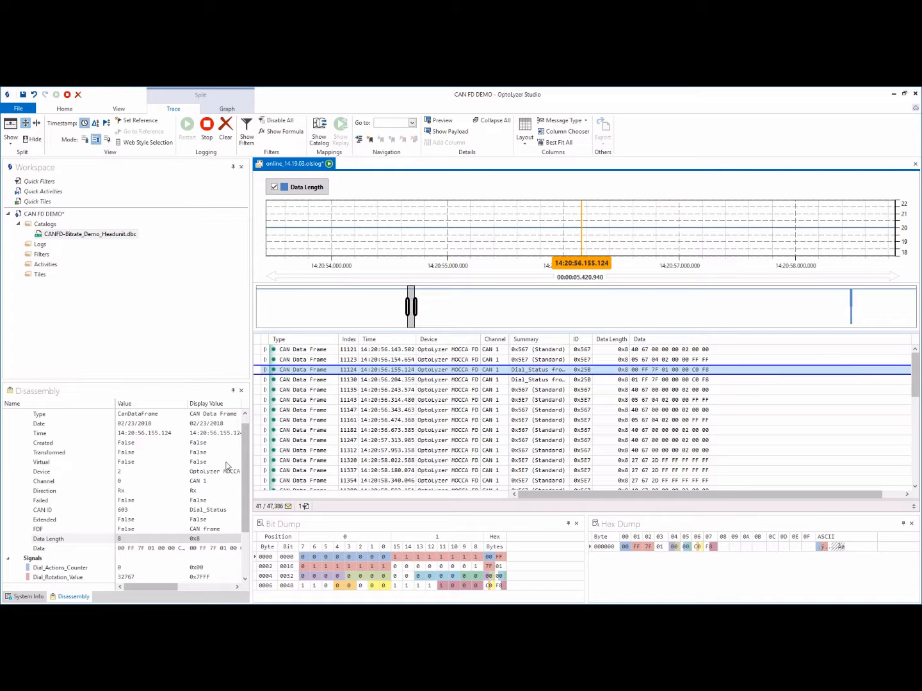
drag(244, 456, 245, 525)
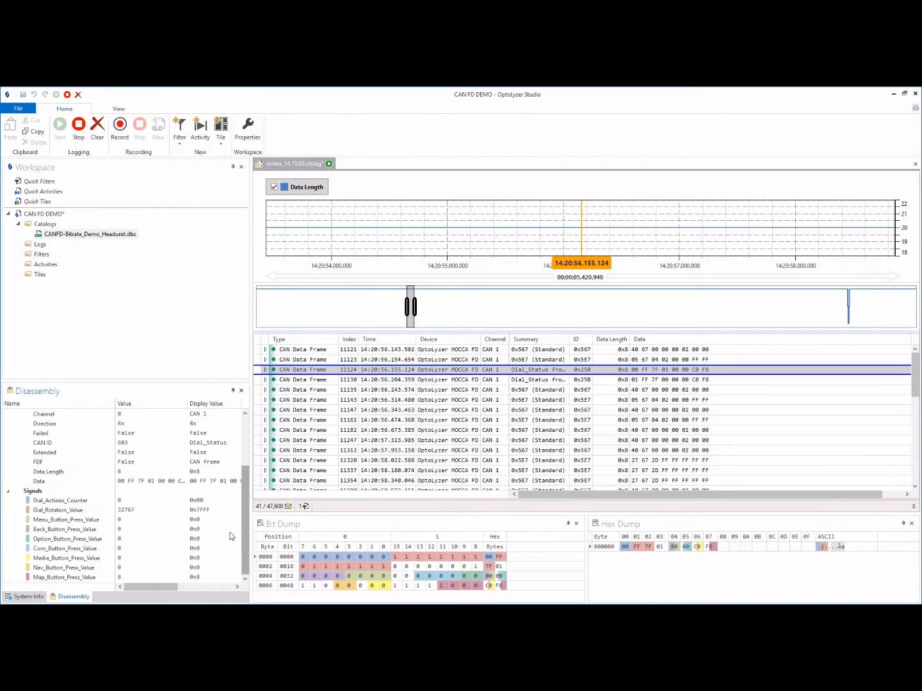
mouse_move(53, 504)
drag(53, 505, 434, 246)
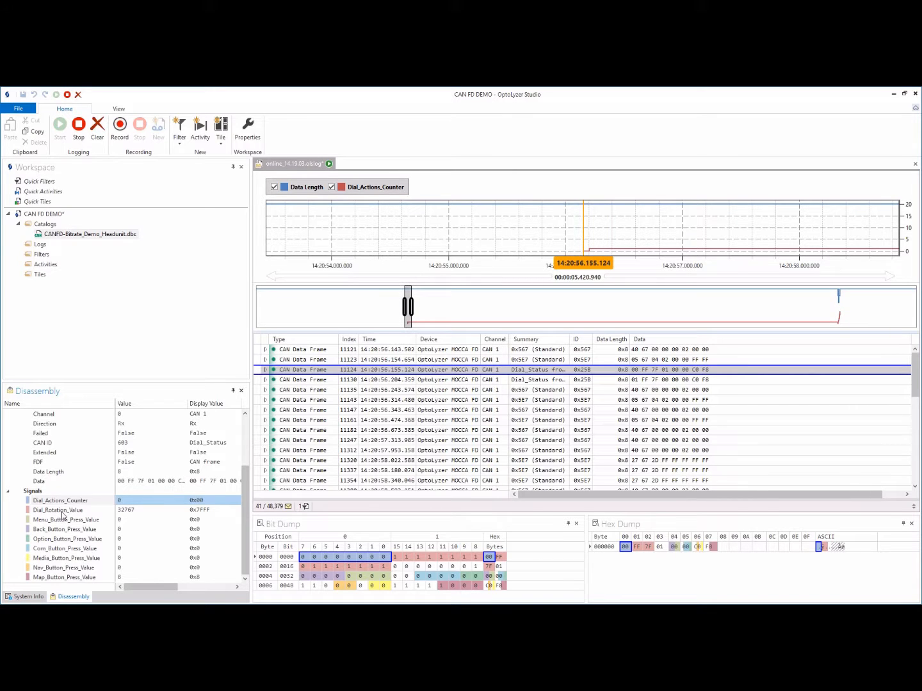
- Add the Dial_Rotation_Value signal to the graph and show its Y-axis separately on the right
drag(63, 514, 649, 236)
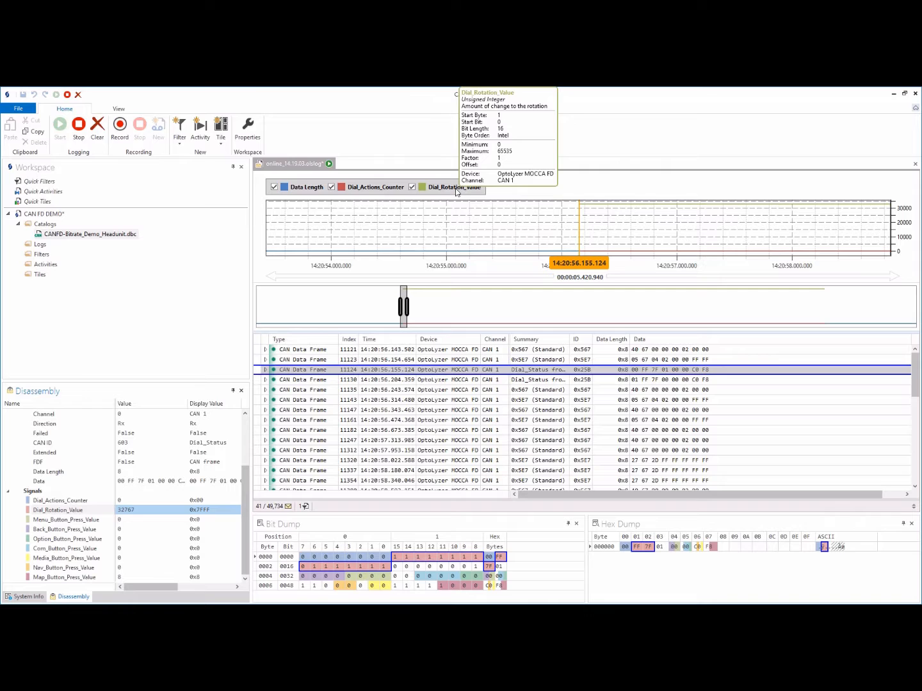
right_click(457, 191)
mouse_move(487, 229)
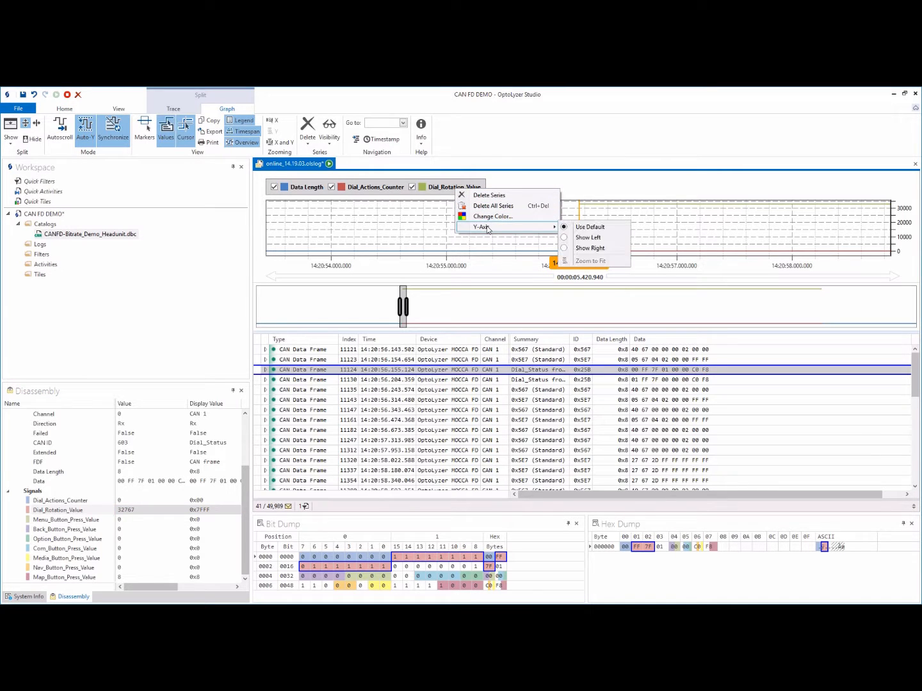
click(596, 249)
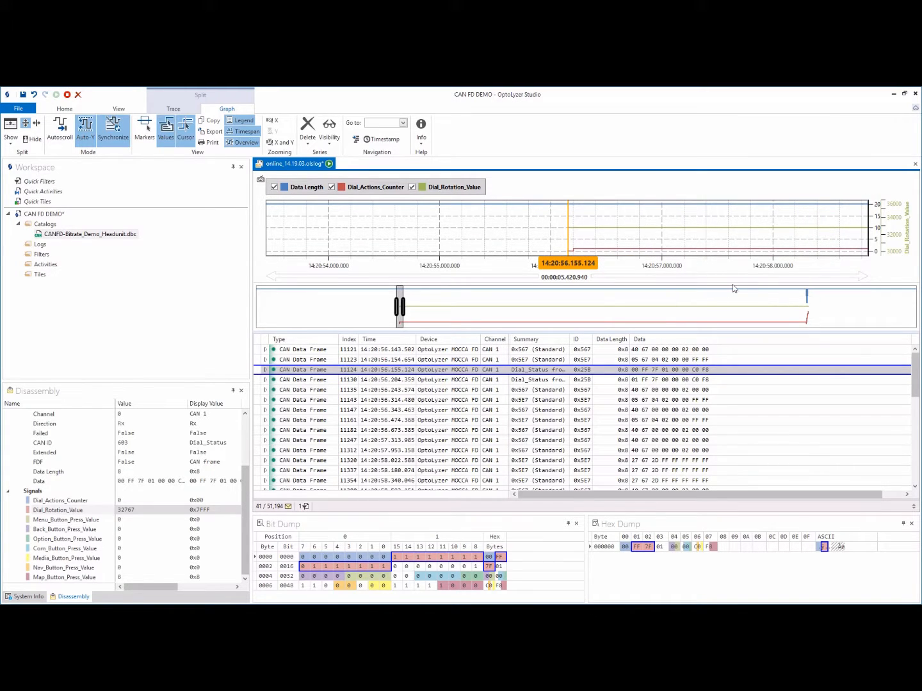
- Zoom the graph in on the signal changes around 14:26:11 and turn on data point markers
click(805, 308)
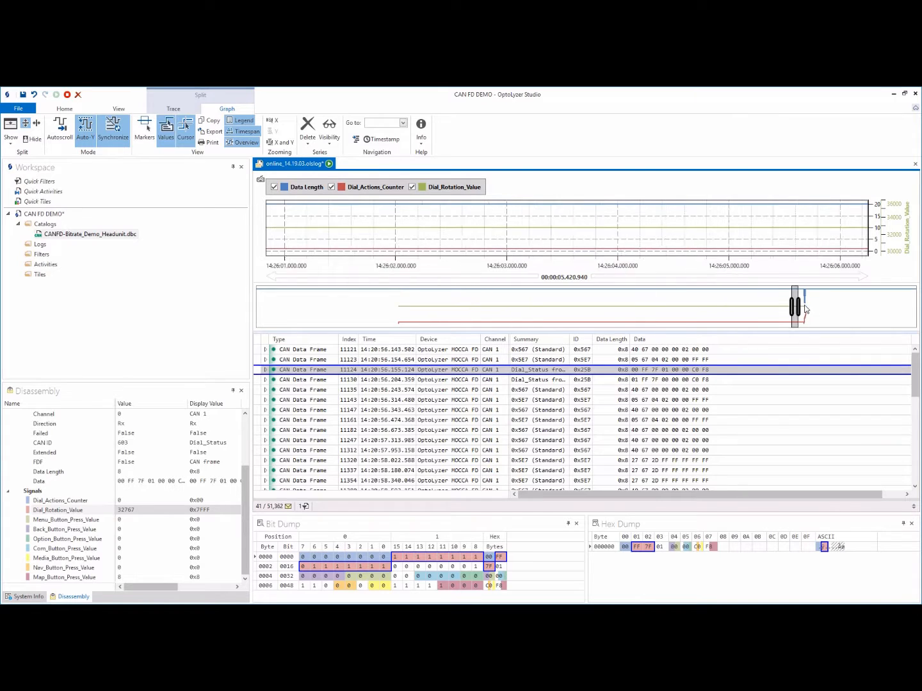
scroll(556, 225, up, 2)
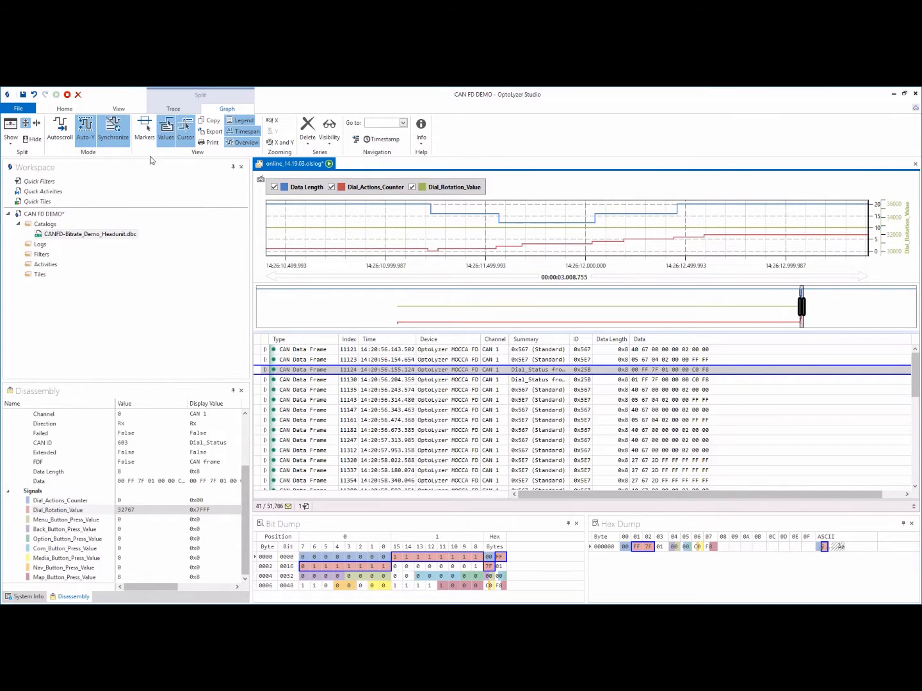
click(147, 136)
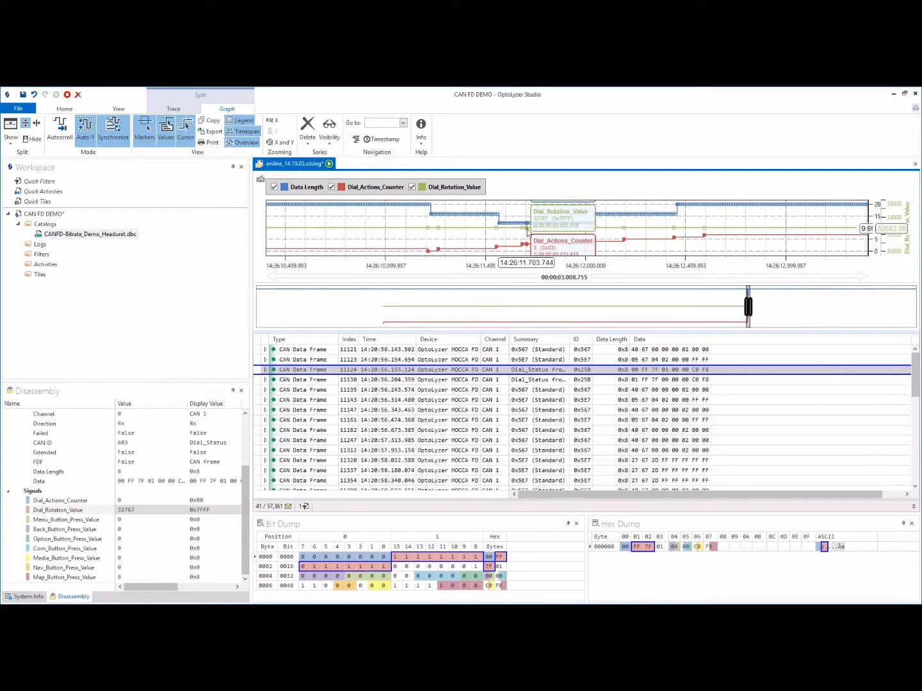
scroll(493, 240, up, 5)
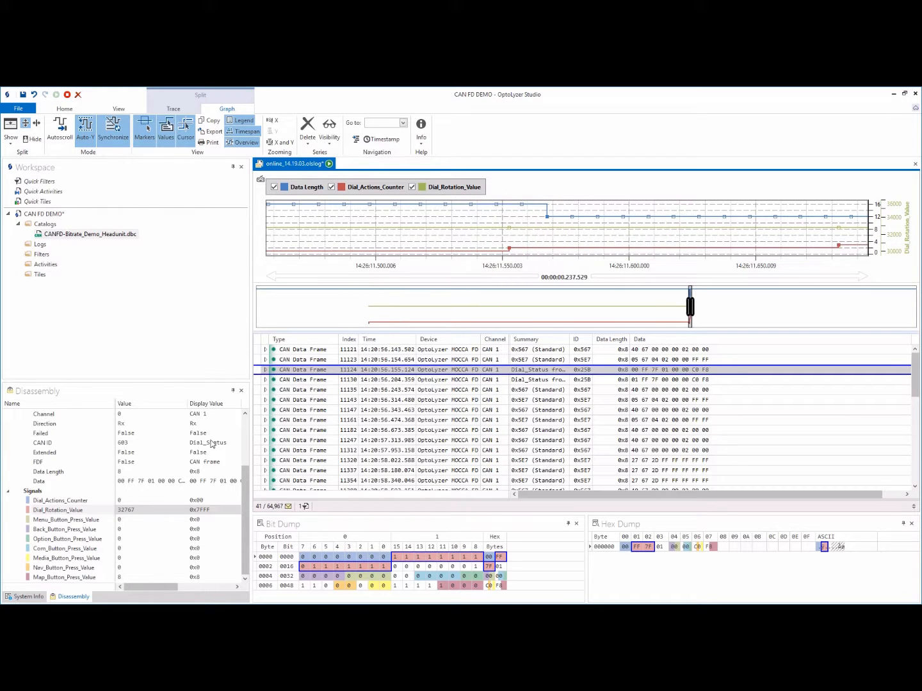
- Open Quick Tiles, dock it side by side with the online log, and enlarge its tile area
click(36, 203)
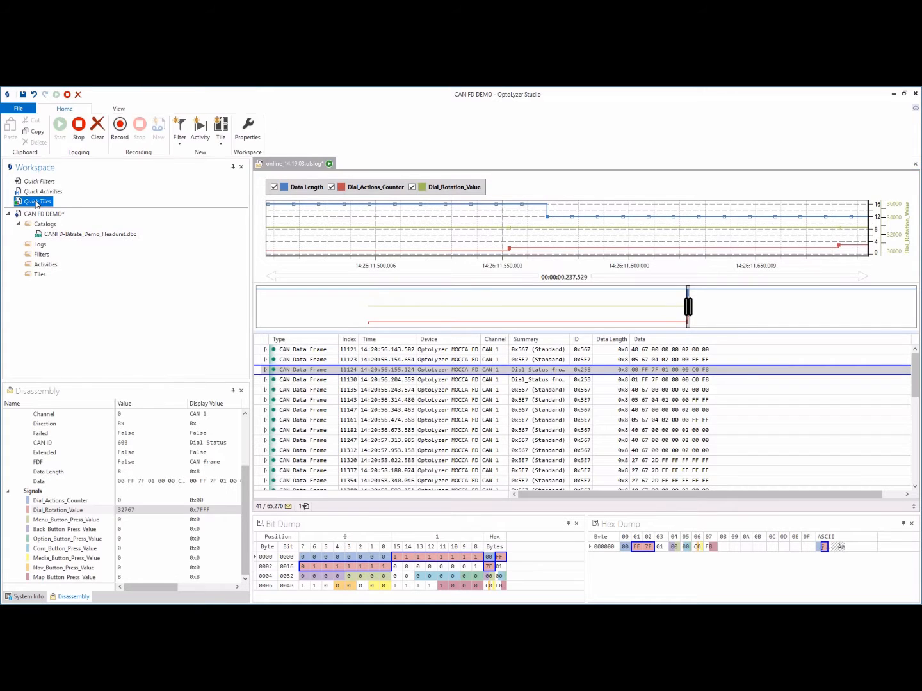
double_click(37, 202)
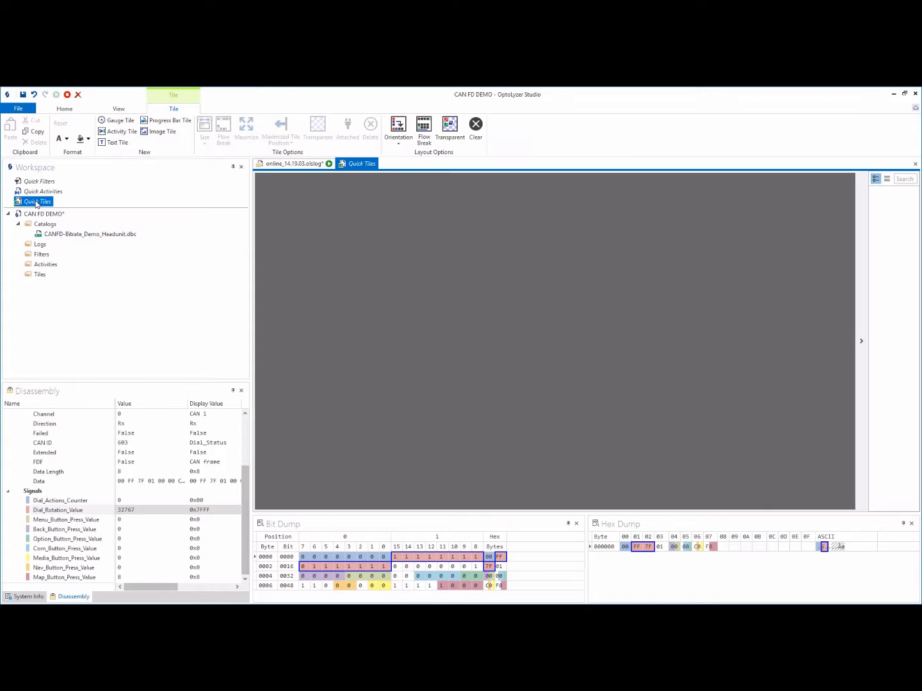
click(864, 295)
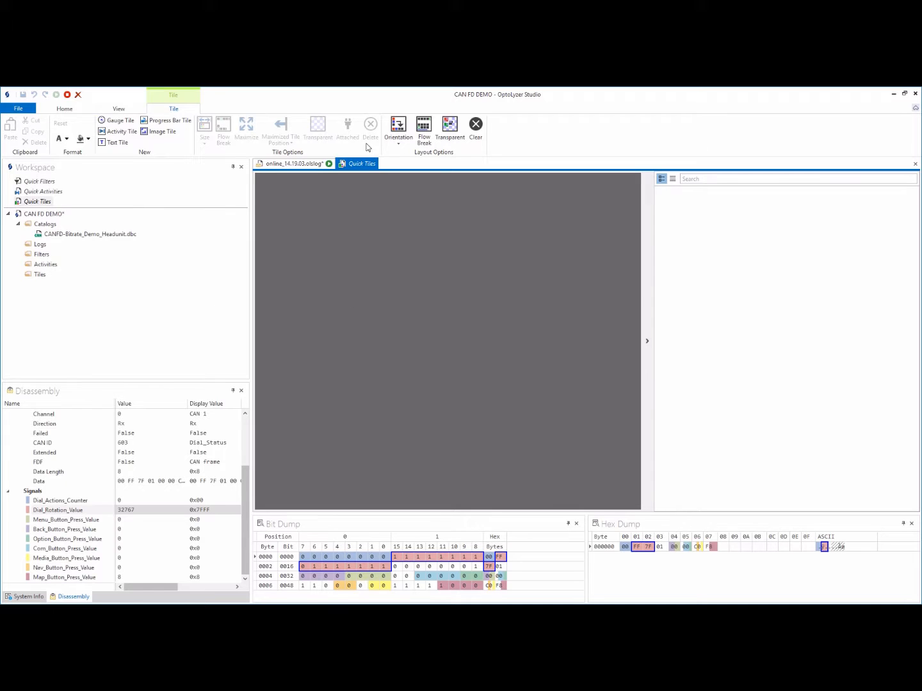
drag(360, 165, 534, 289)
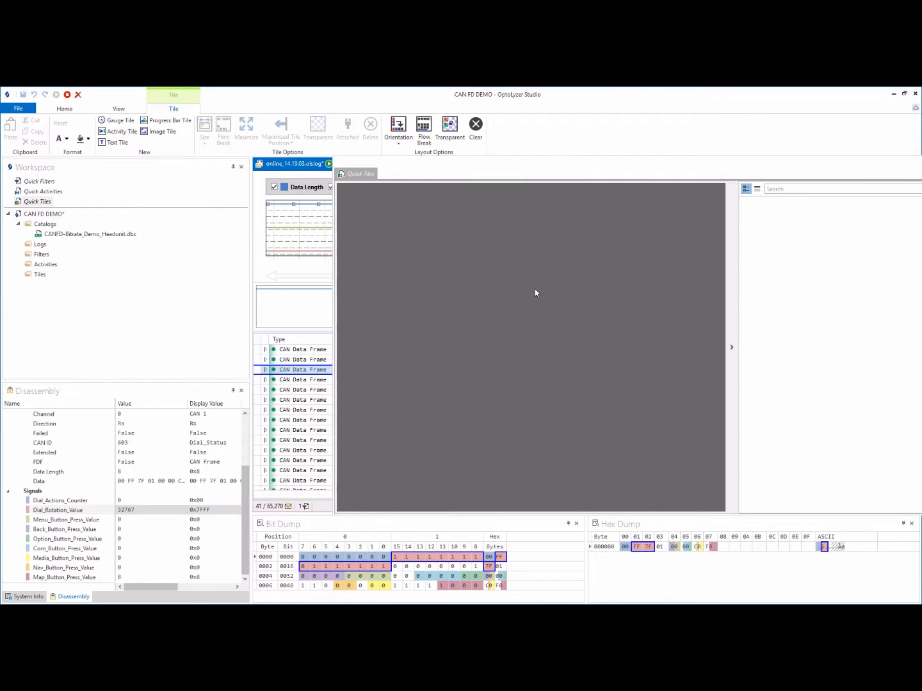
mouse_move(643, 315)
mouse_down()
mouse_move(666, 328)
mouse_move(602, 339)
mouse_up()
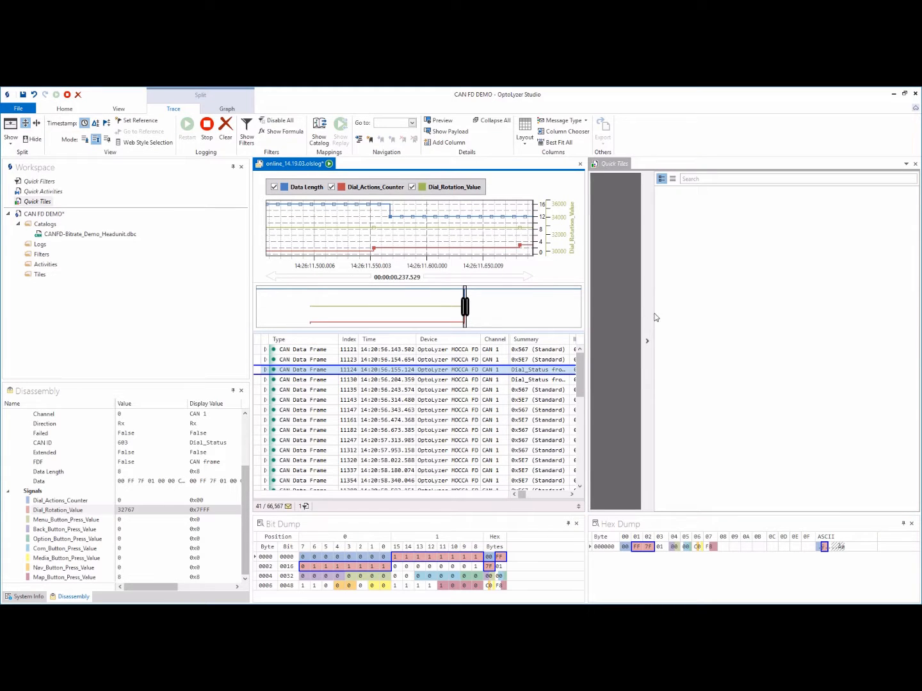
drag(652, 314, 802, 320)
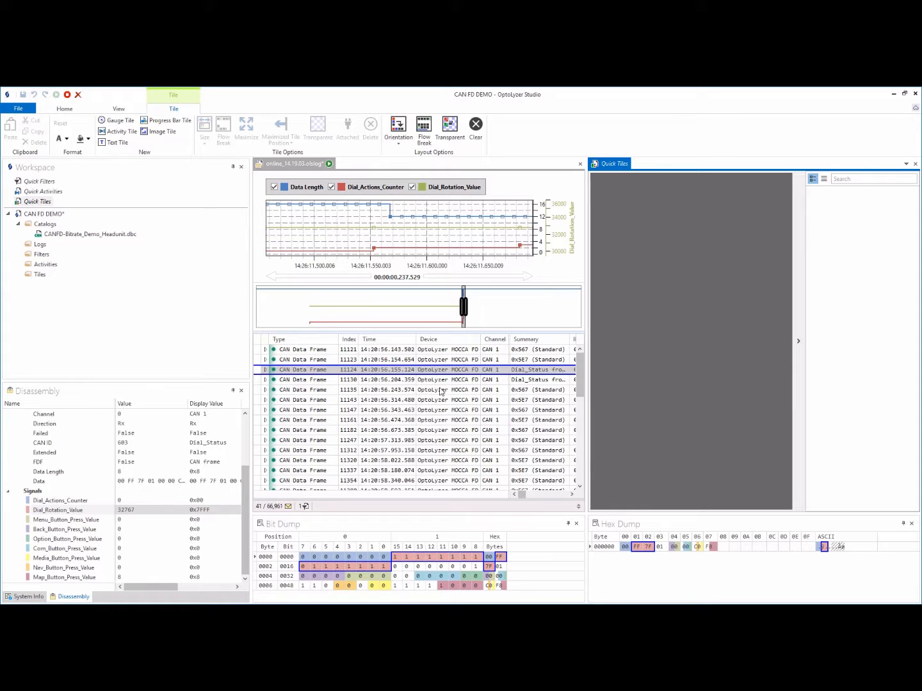
- Remove the CAN 2 exclusion of the OptoLyzer MOCCA FD from the trace filters and hide the filter area
click(580, 507)
click(309, 469)
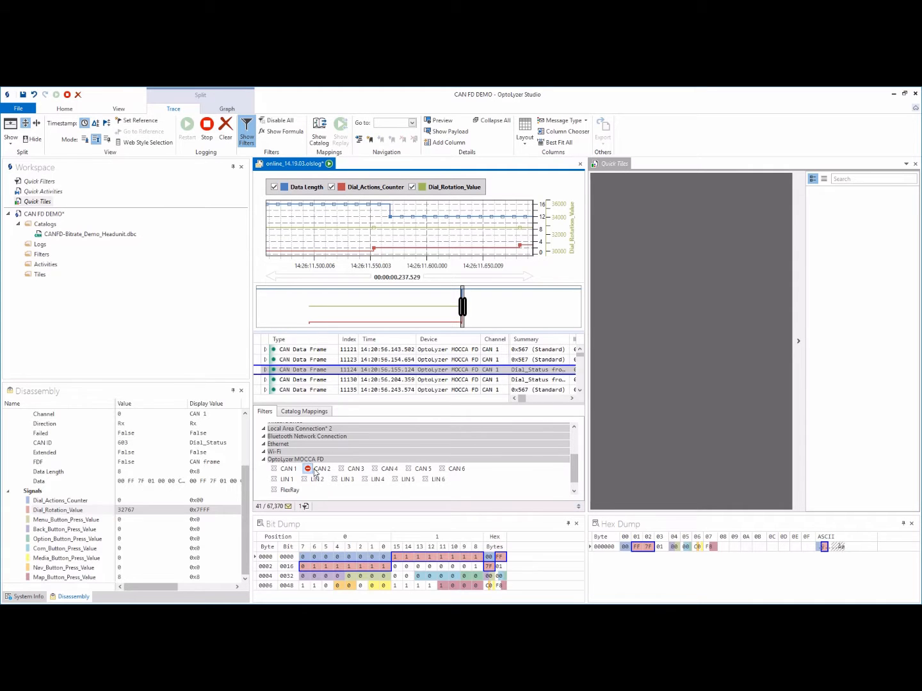
click(580, 507)
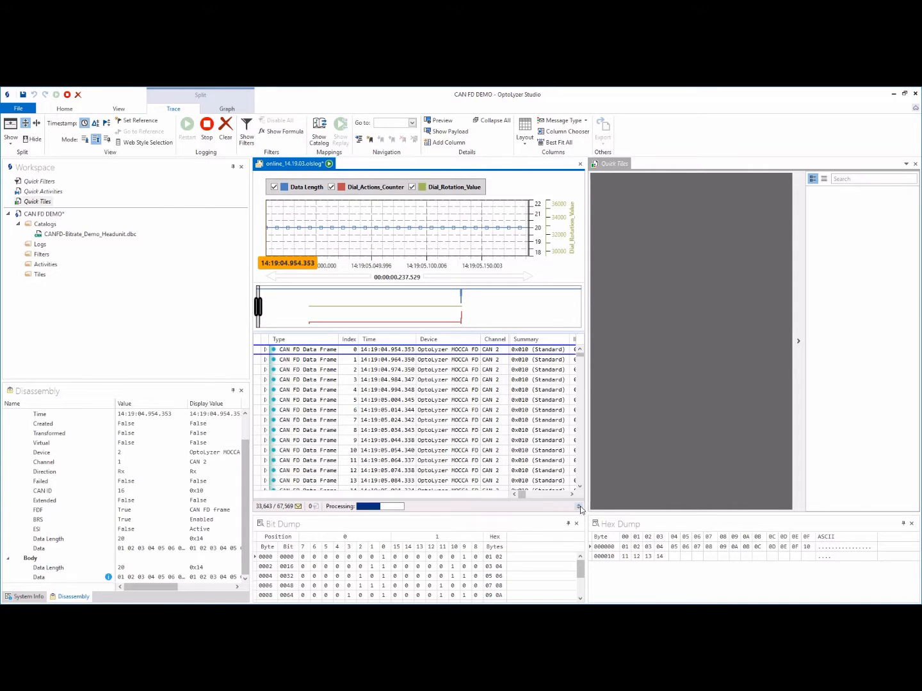
- Select the CAN FD Data Frame with index 7 and create a gauge tile from its Data Length
click(386, 420)
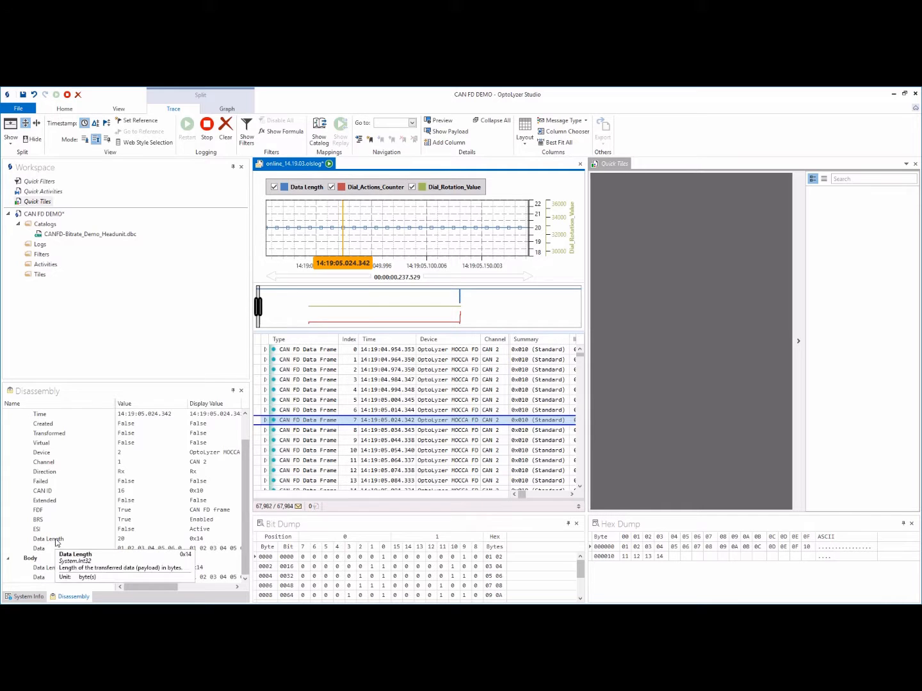
drag(56, 544, 558, 477)
drag(667, 442, 667, 441)
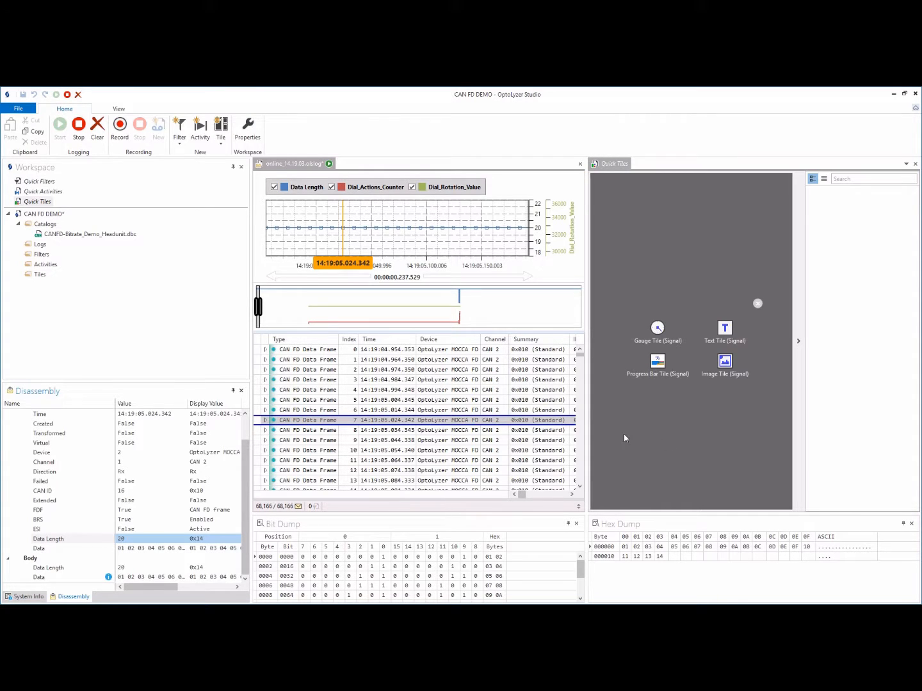
click(664, 333)
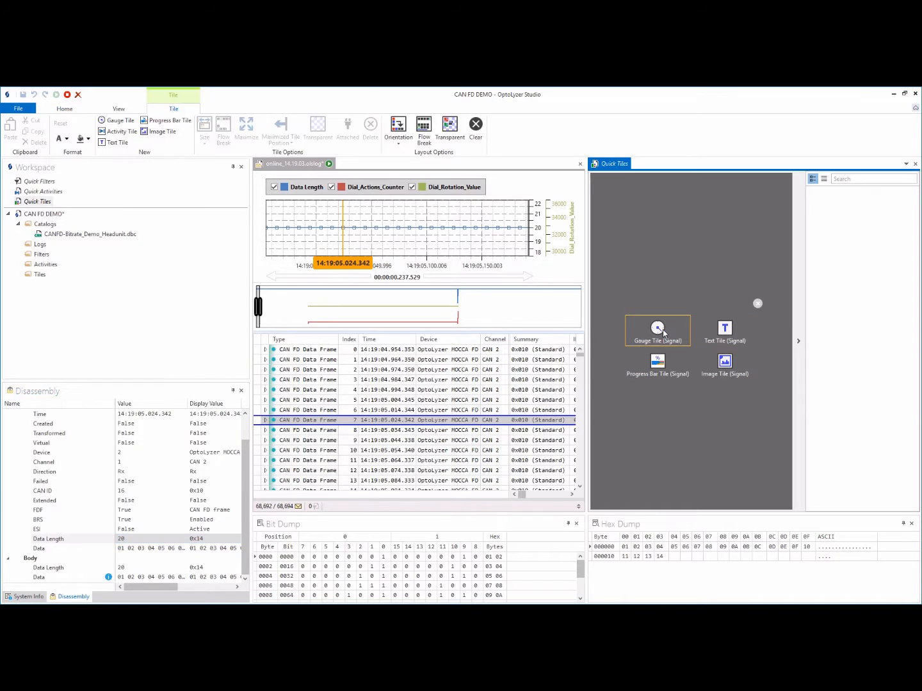
click(663, 331)
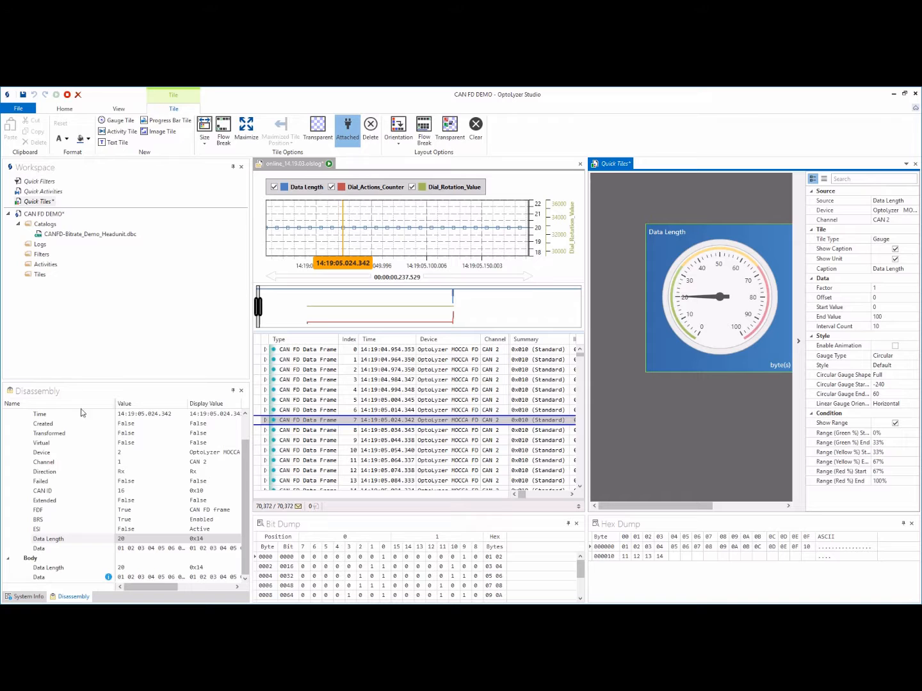
- Create a Data Length image tile, place it below the gauge with a layout flow break, and widen the tile properties
drag(76, 539, 262, 522)
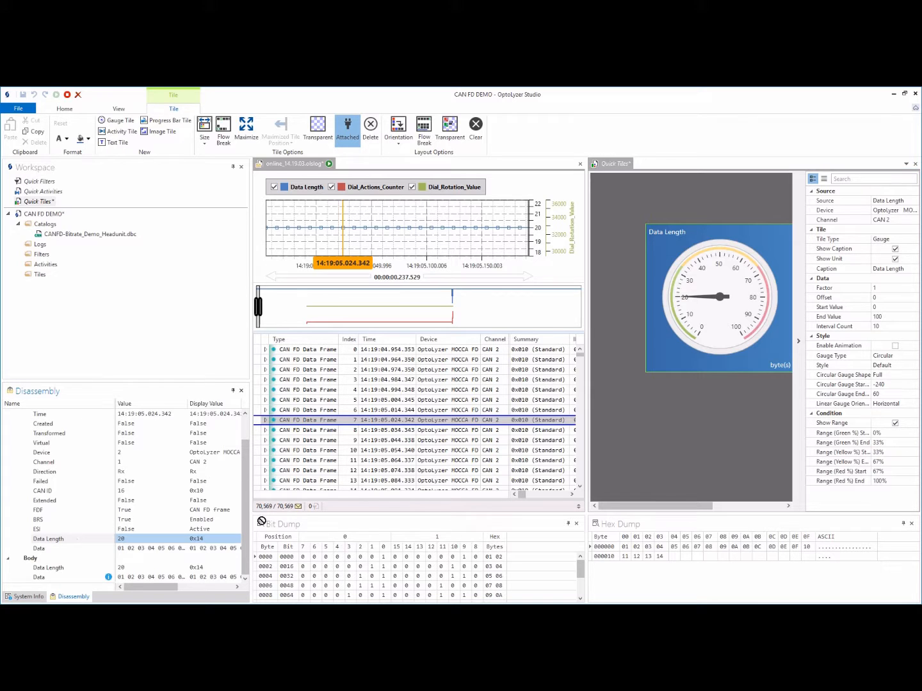
drag(730, 433, 729, 366)
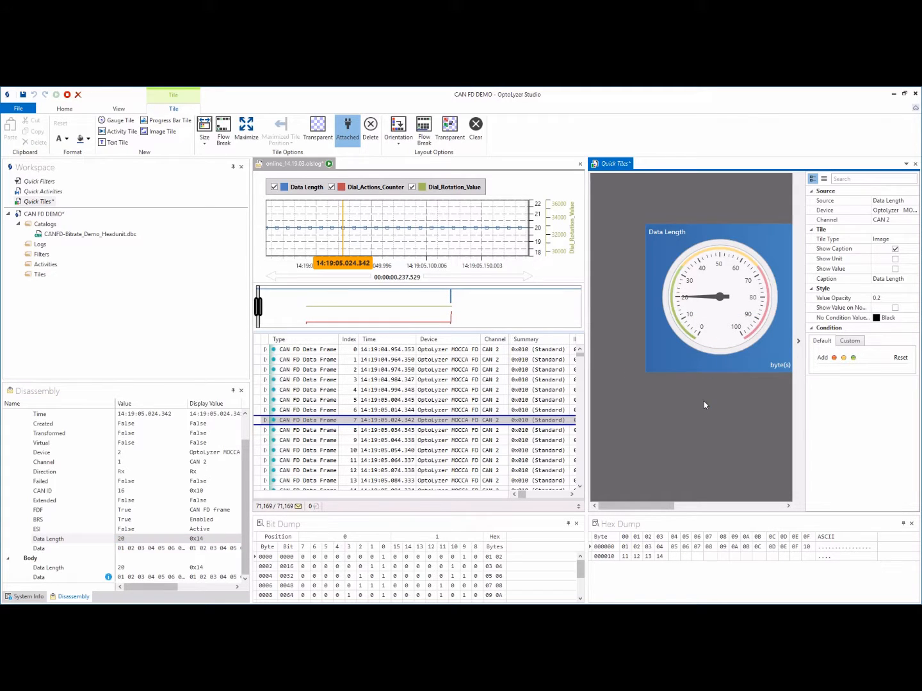
drag(643, 512, 665, 506)
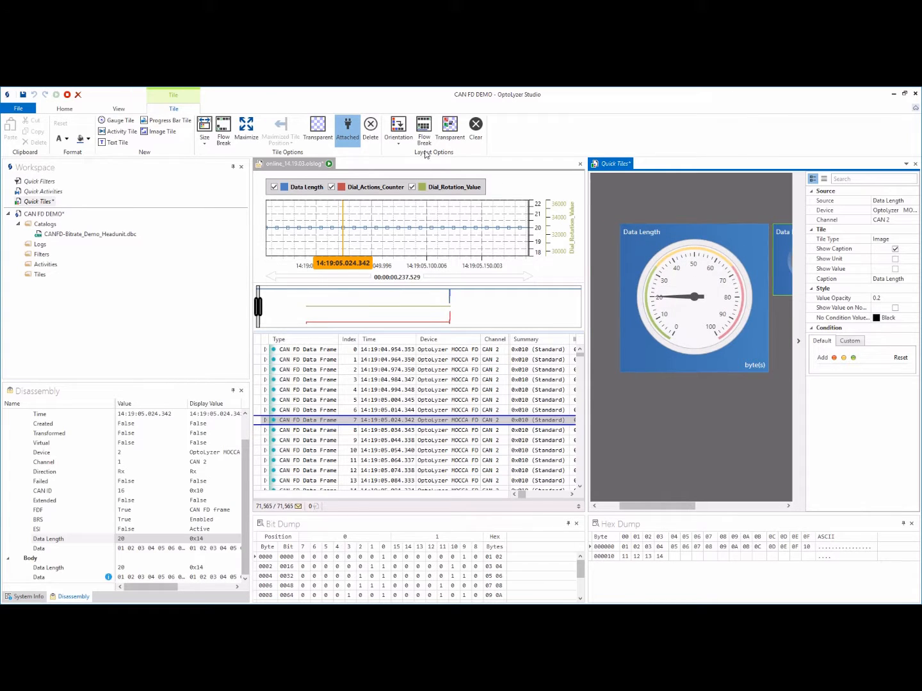
click(424, 128)
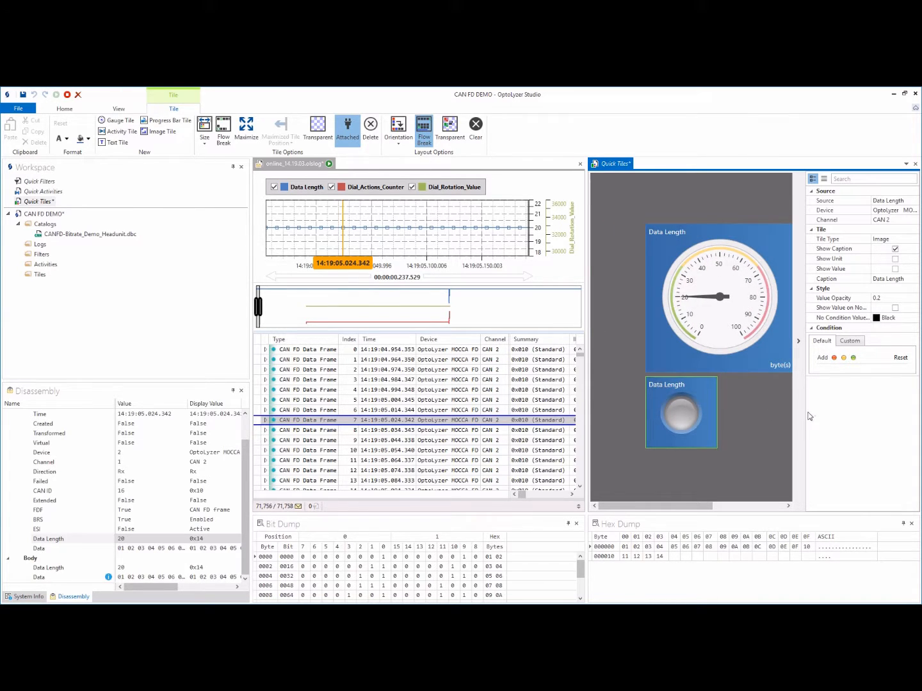
drag(804, 384, 732, 361)
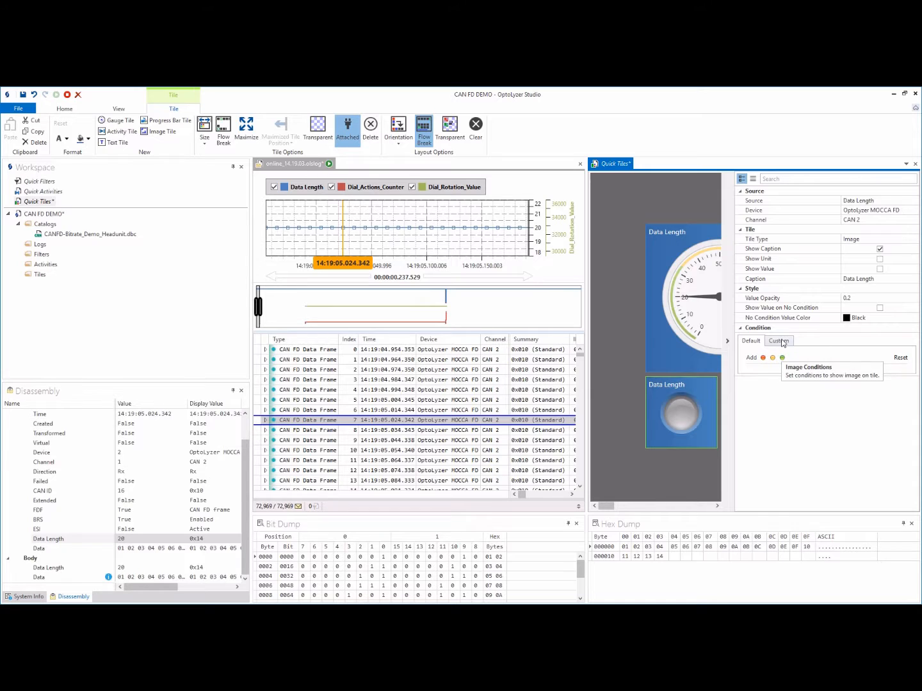
- Try custom image conditions on the Data Length image tile by adding six blank ones, and return to the default images
click(781, 341)
click(752, 358)
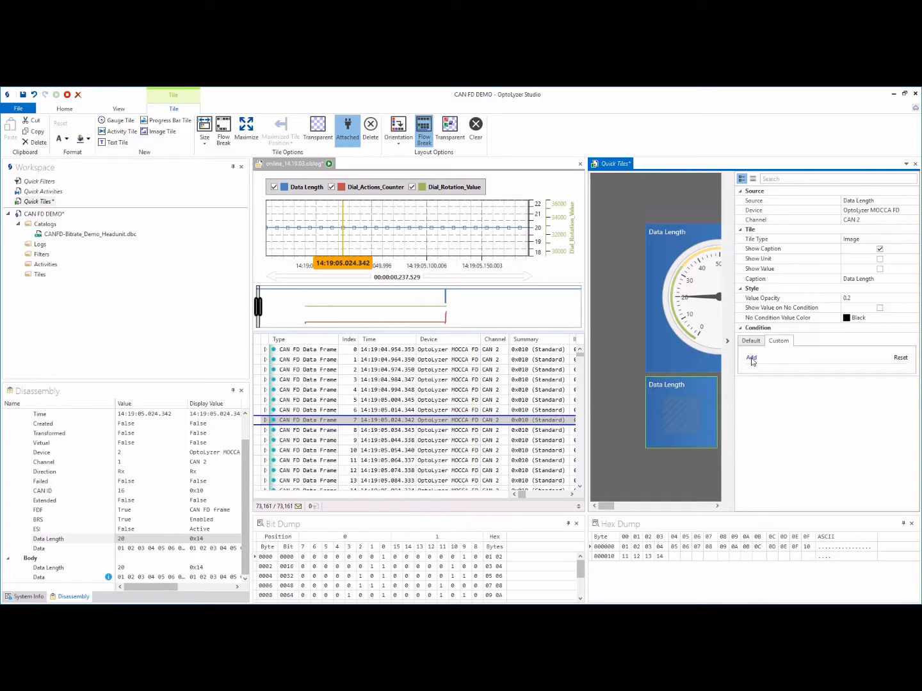
click(752, 359)
click(752, 358)
click(753, 359)
click(752, 360)
click(753, 358)
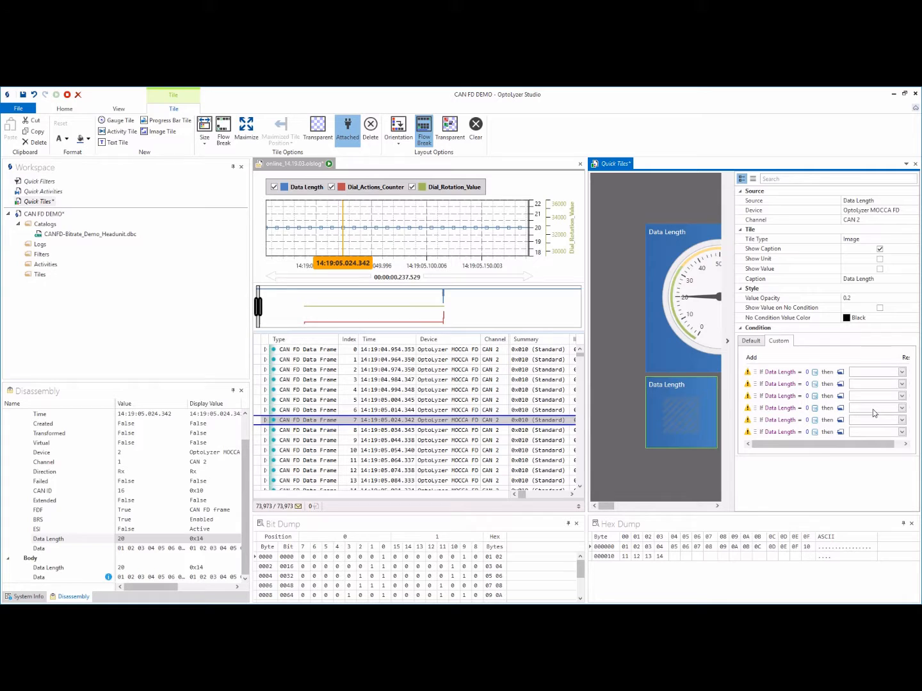
click(758, 345)
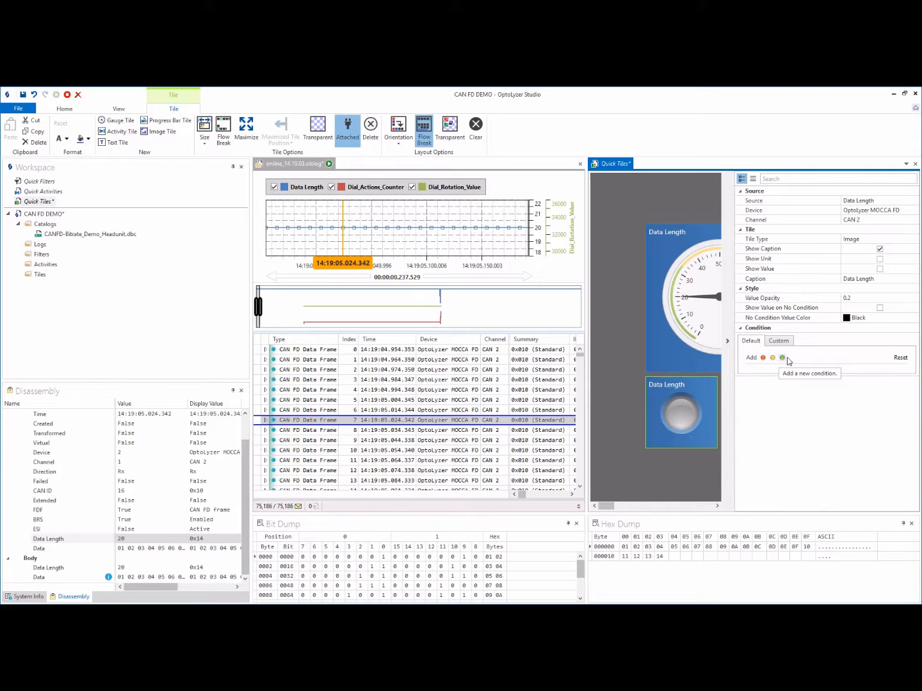
- Add one green, one yellow and one red default condition to the Data Length image tile
click(782, 359)
click(773, 358)
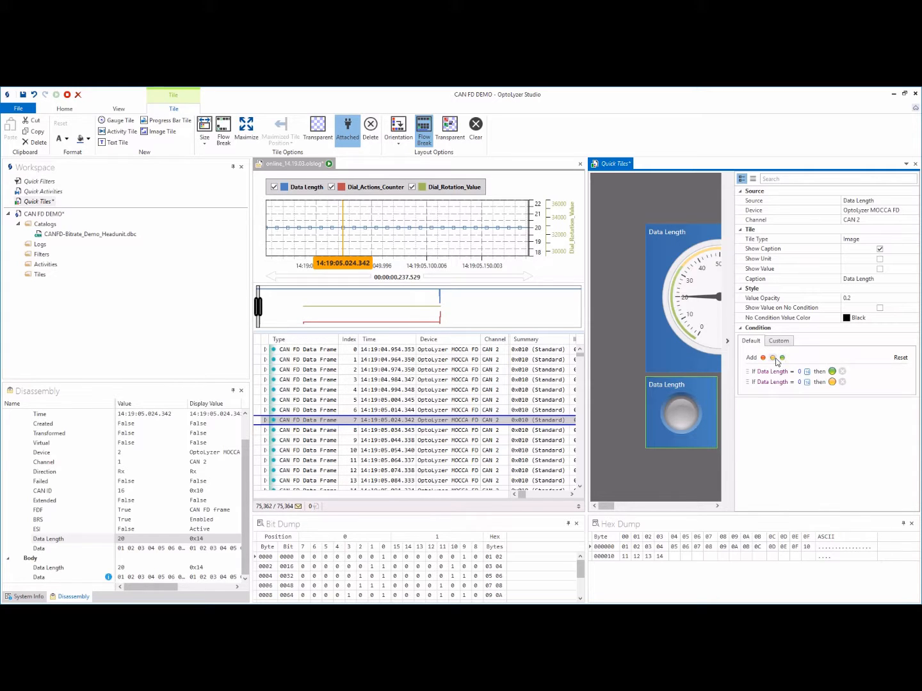
click(764, 359)
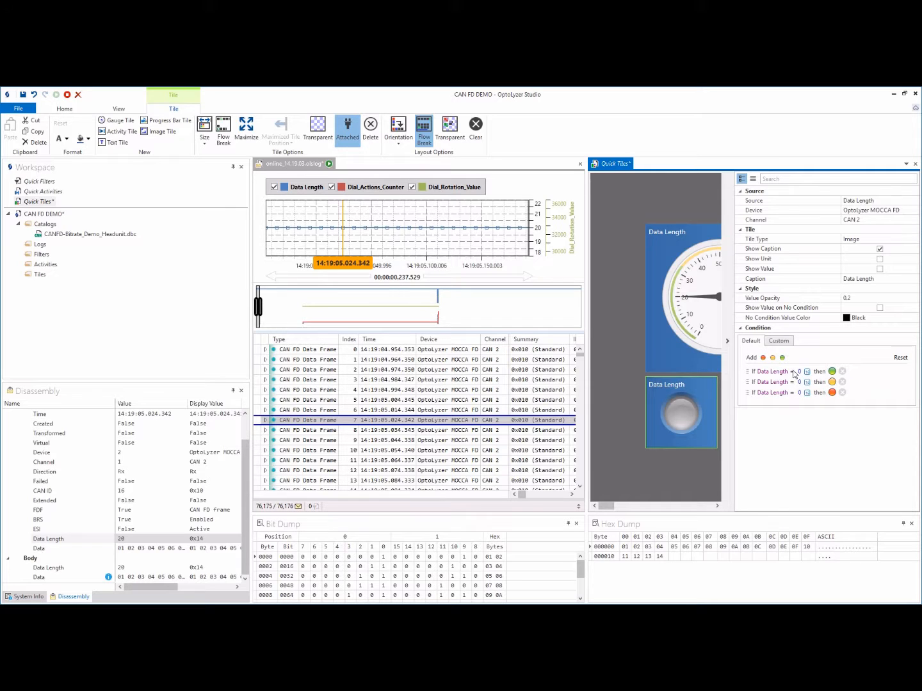
- Set the green condition to Data Length ≥ 0 and the yellow condition to Data Length > 20
click(793, 371)
click(832, 399)
click(800, 383)
click(829, 401)
click(799, 382)
text(2)
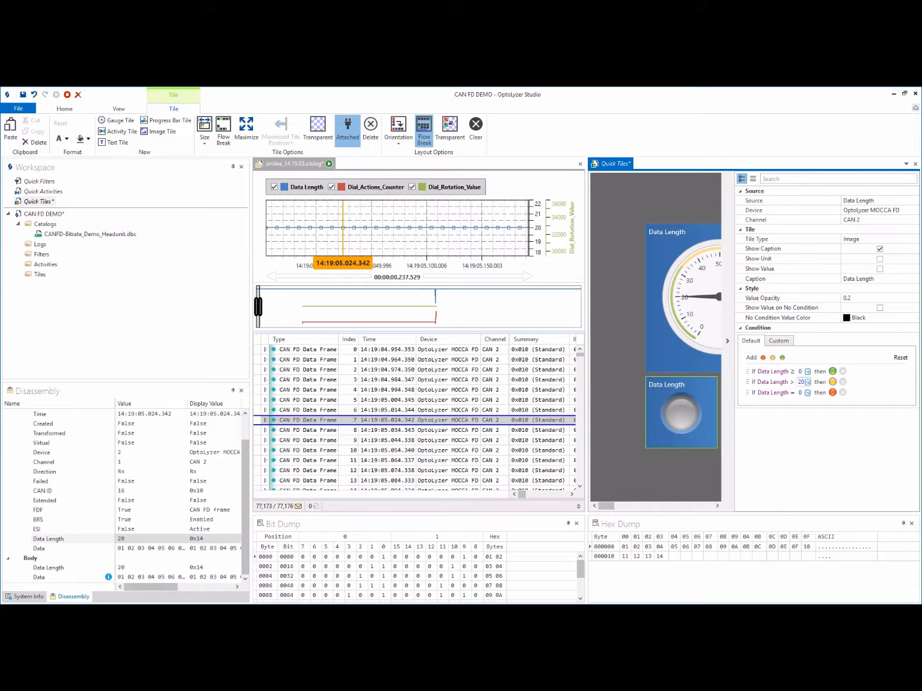
click(804, 422)
- Set the red condition to Data Length ≥ 50
click(793, 393)
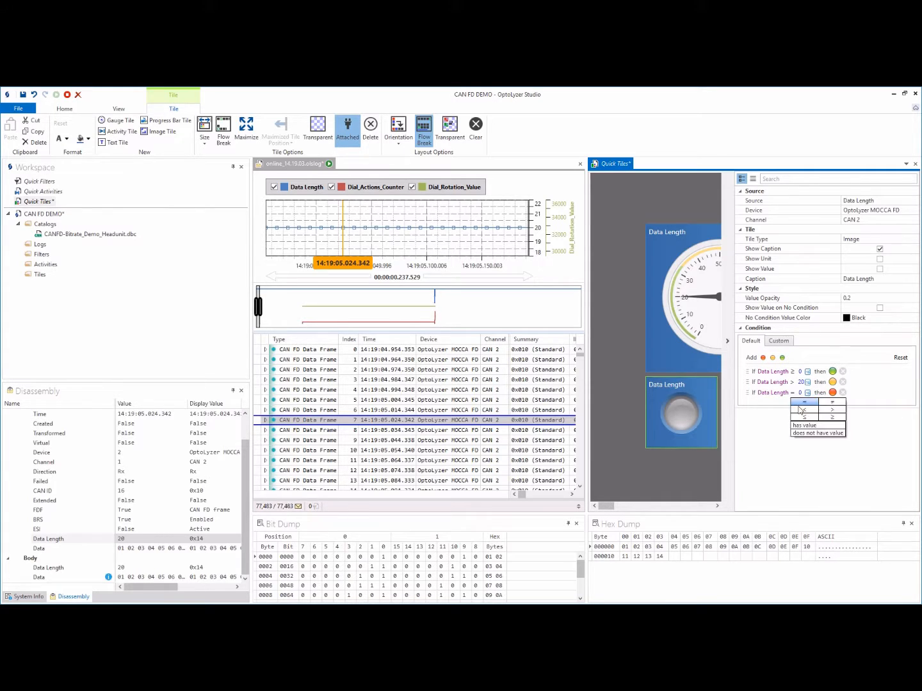
click(831, 419)
click(800, 393)
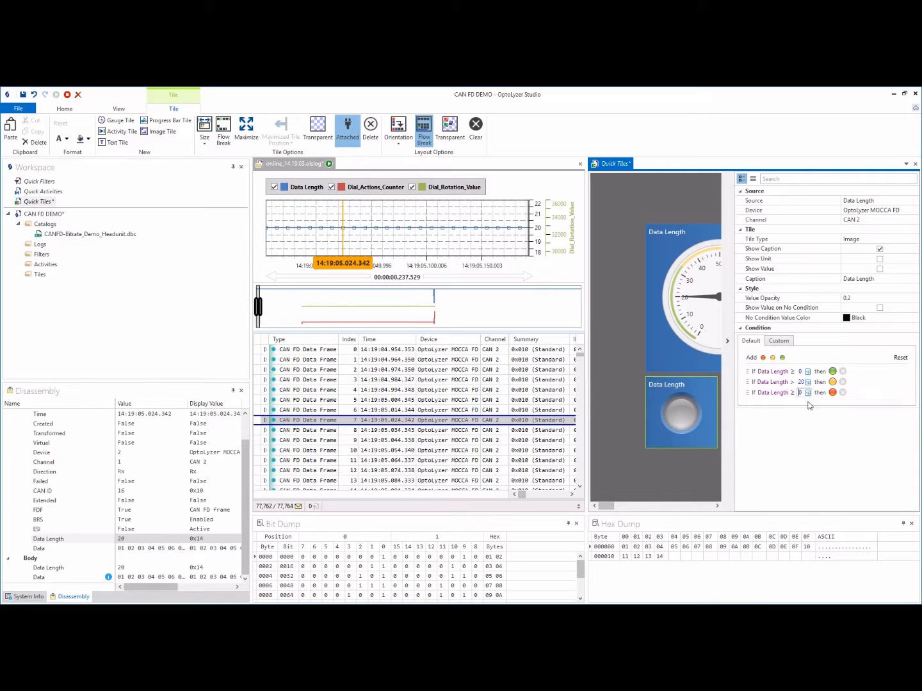
text(5)
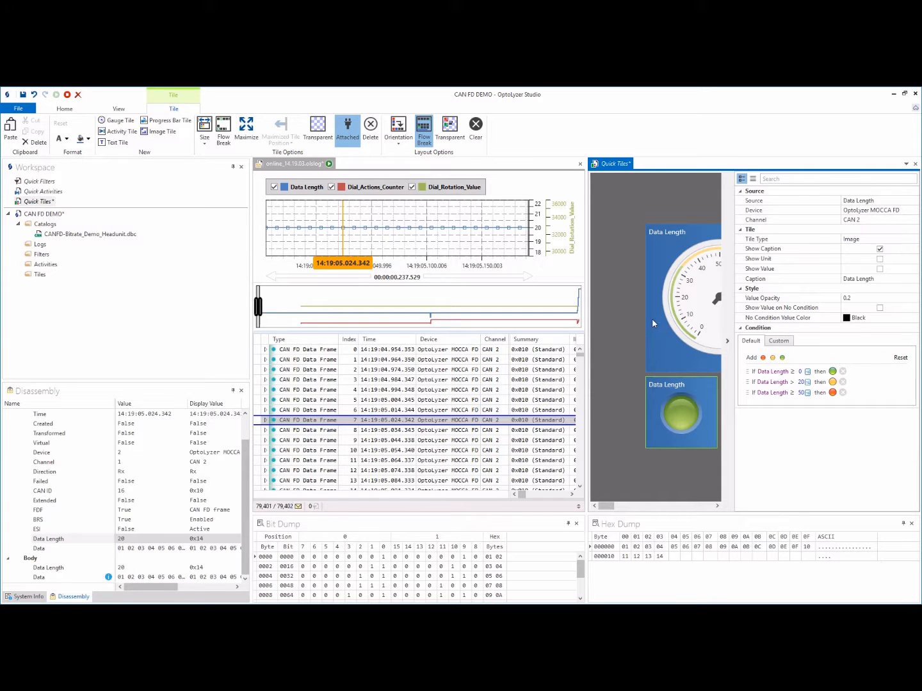
- Reorder the image tile's conditions so that red comes first, yellow second and green last
mouse_move(778, 372)
mouse_move(746, 372)
mouse_down()
mouse_move(747, 396)
mouse_move(753, 373)
mouse_up()
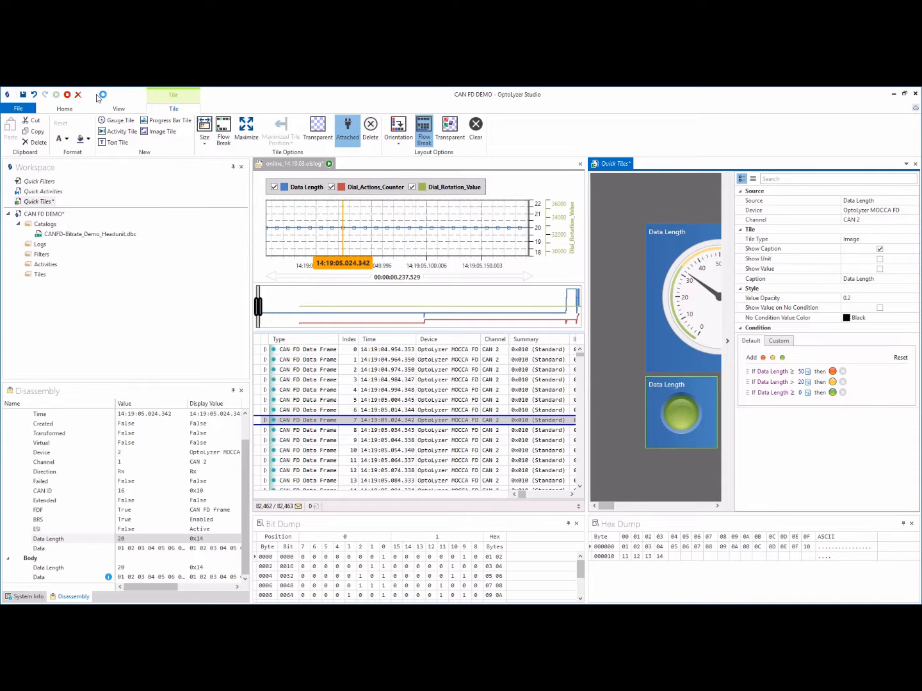
- Display the available tool windows and view settings
click(118, 110)
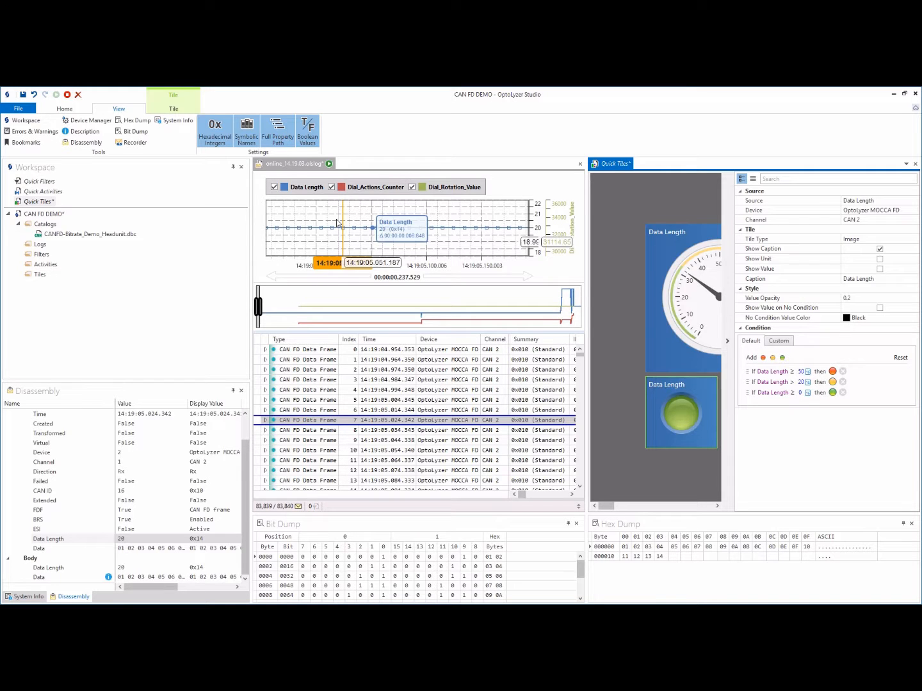
- Display integers in decimal and set the image tile's yellow condition threshold to 20 and red threshold to 50
click(220, 141)
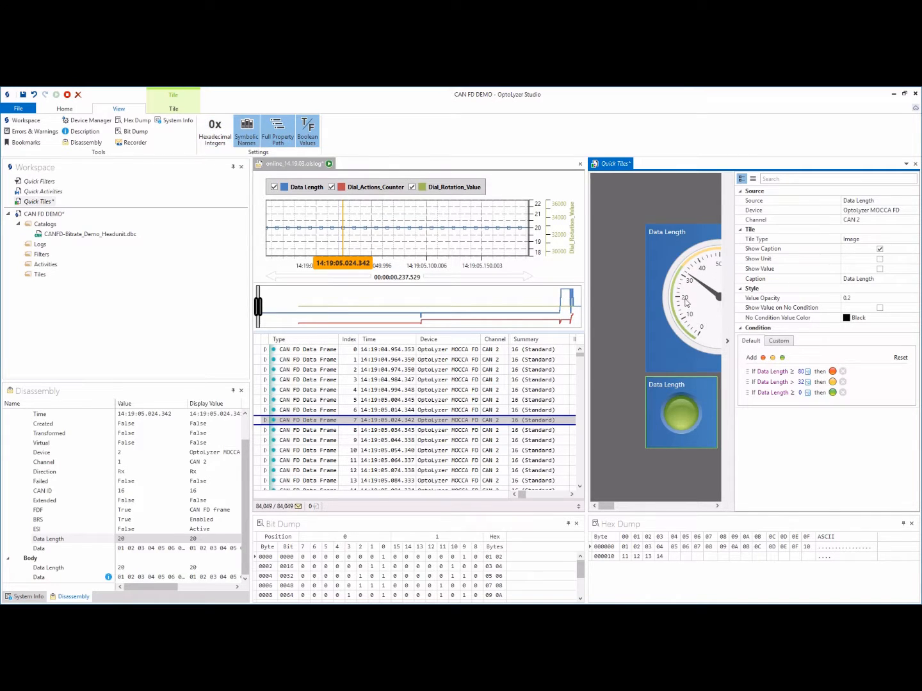
click(805, 381)
text(20)
click(800, 372)
text(50)
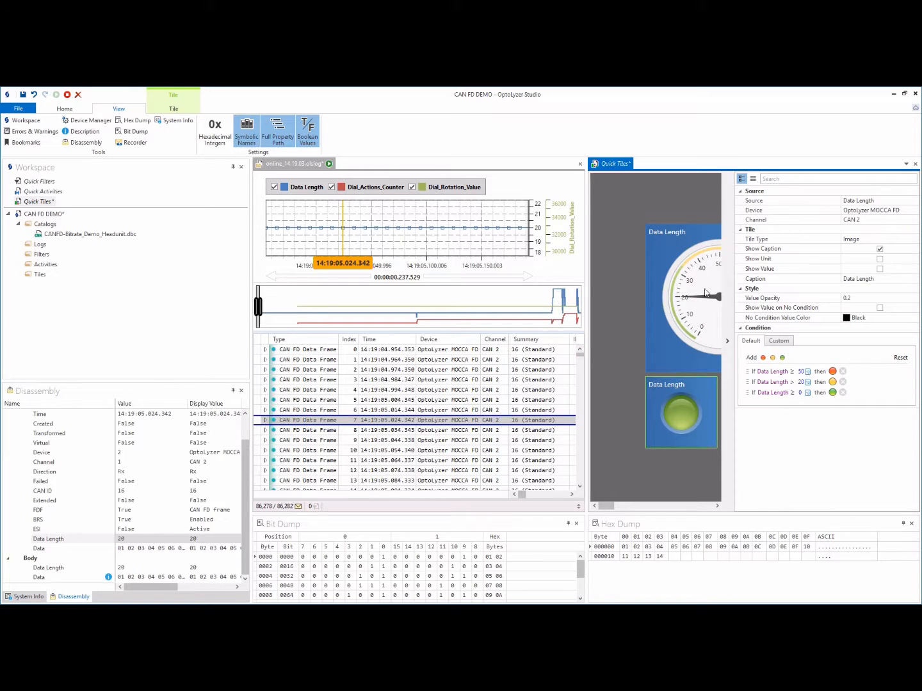
- Keep the range shown on the Data Length gauge tile and set its green range end to 20%
click(706, 293)
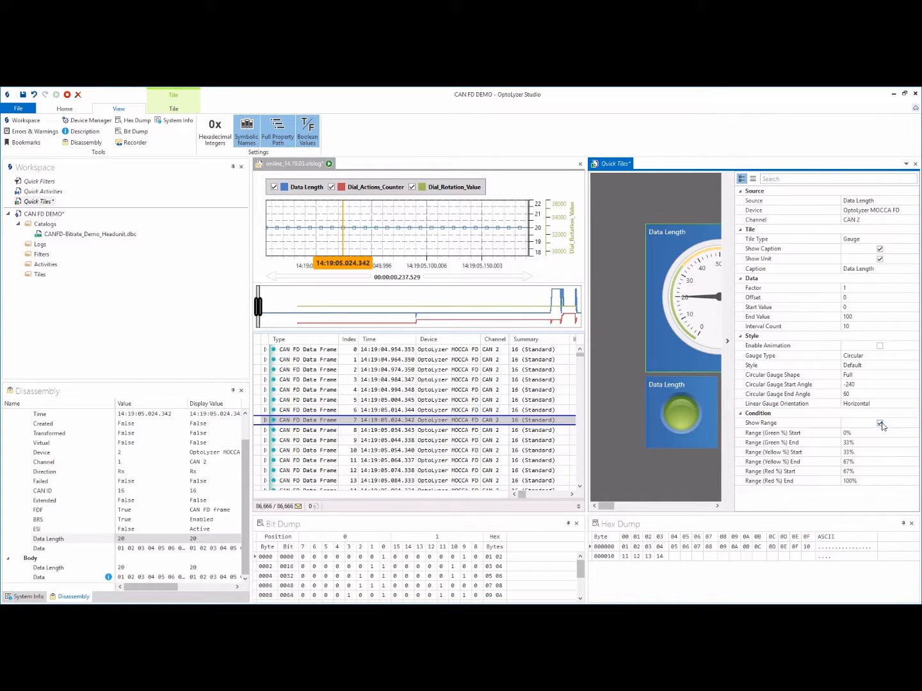
click(880, 423)
click(881, 424)
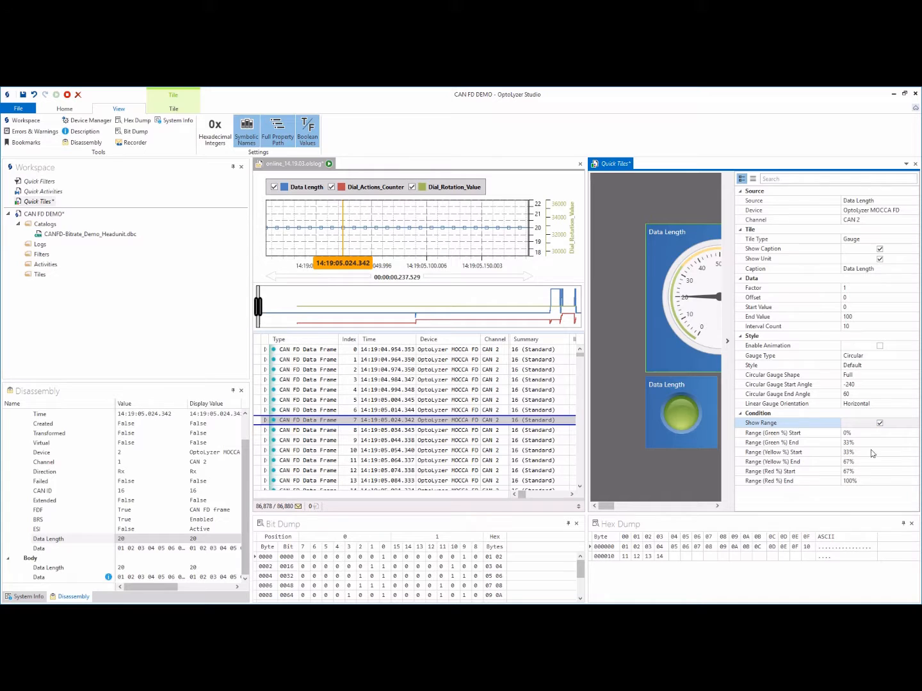
click(859, 443)
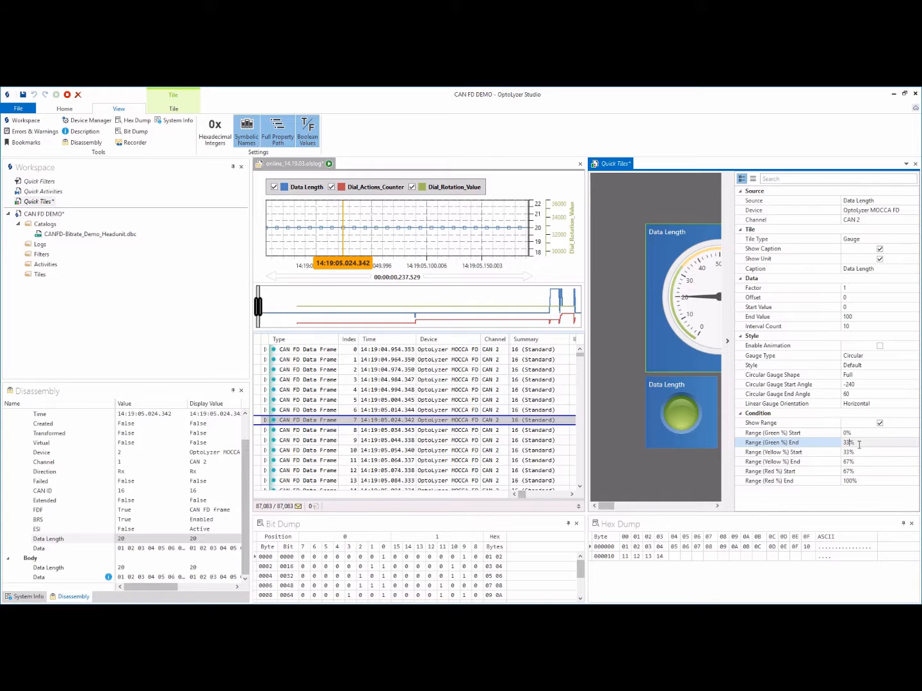
key(BackSpace)
key(BackSpace)
- Set the gauge's yellow range to 21%–49% and its red range start to 50%
click(850, 453)
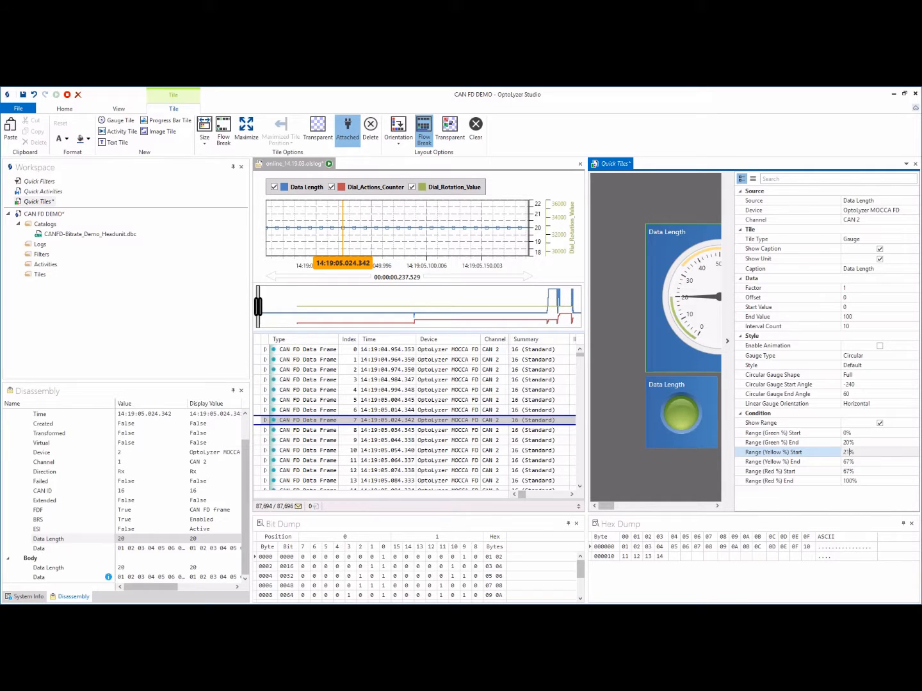
click(849, 462)
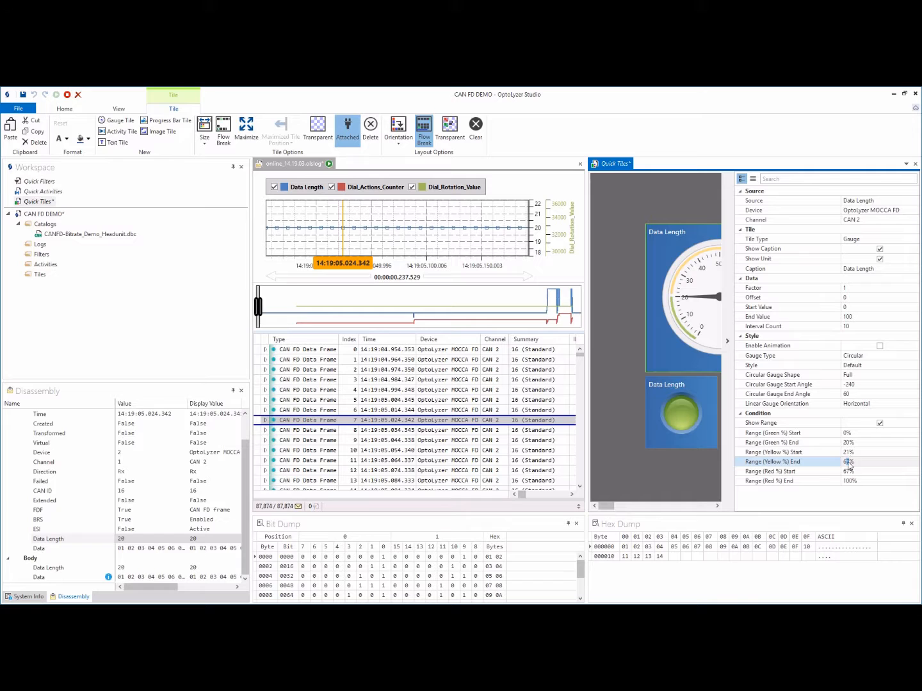
key(BackSpace)
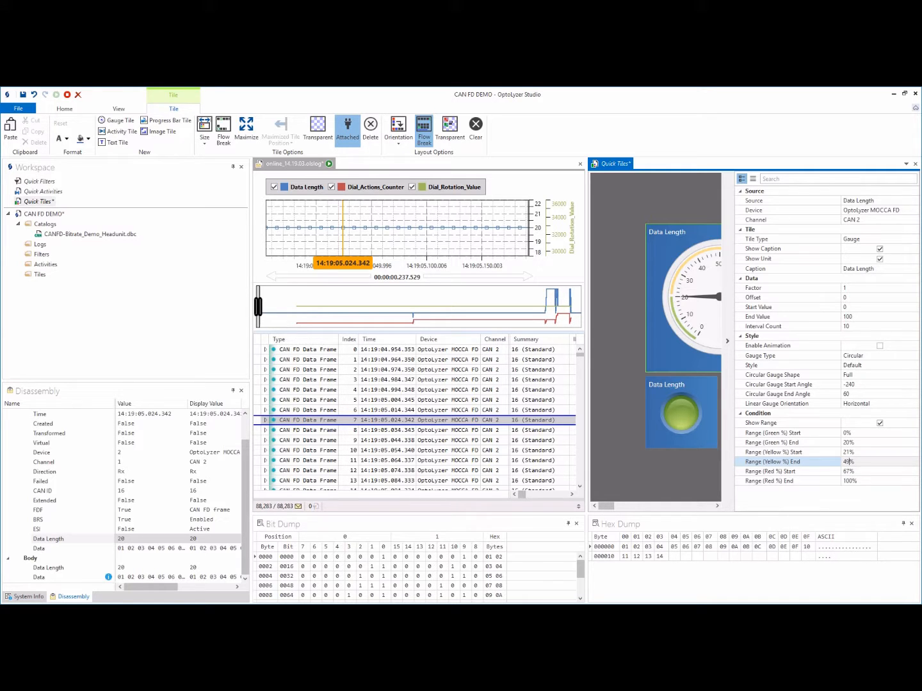
click(854, 472)
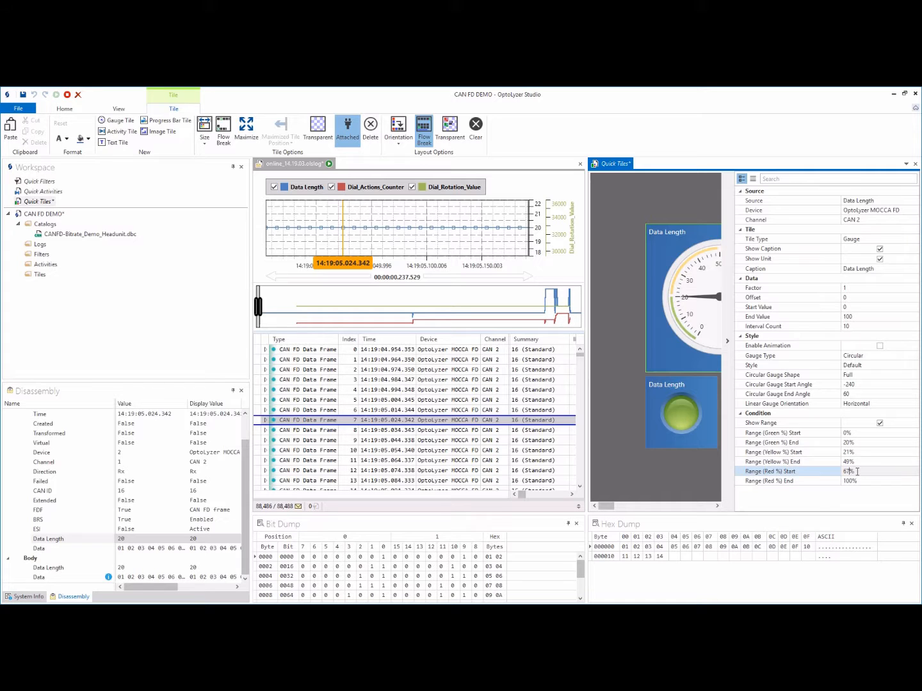
text(50)
key(Return)
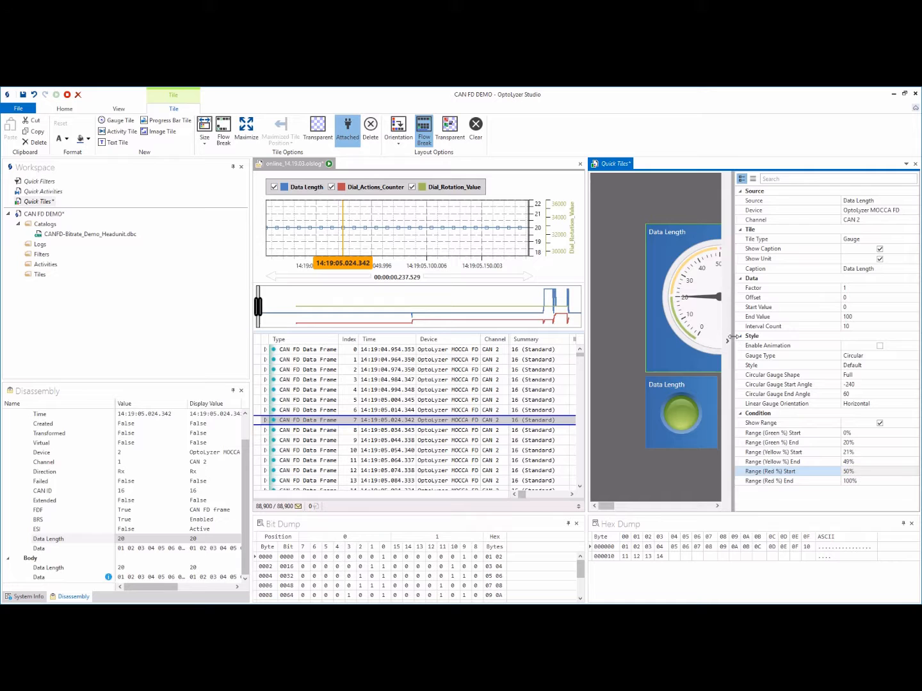
drag(734, 337, 775, 336)
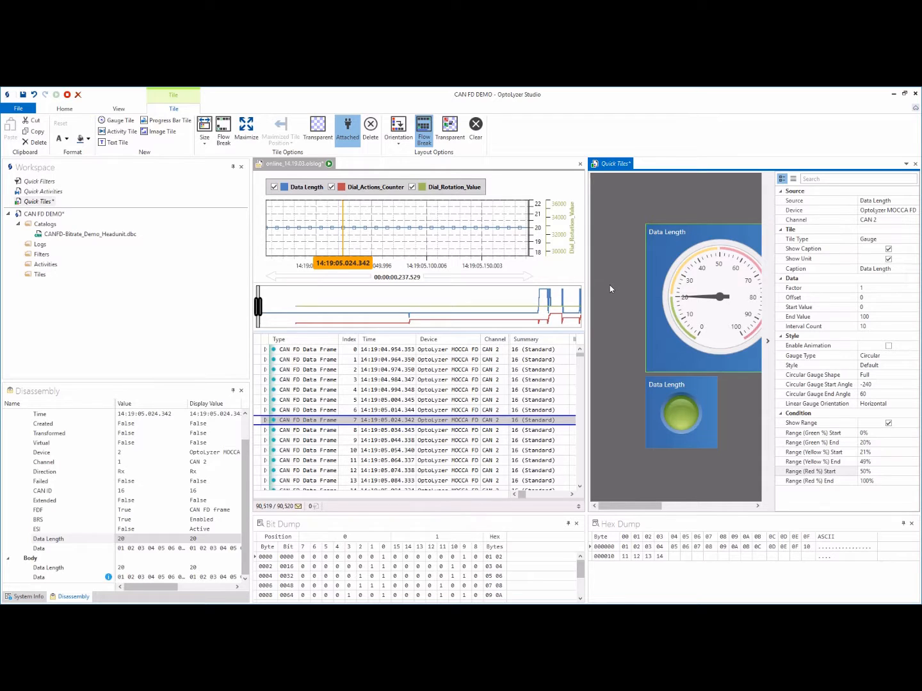
- Add a text tile for Data Length to the quick tiles and display integers in hexadecimal
click(56, 539)
drag(742, 477, 711, 330)
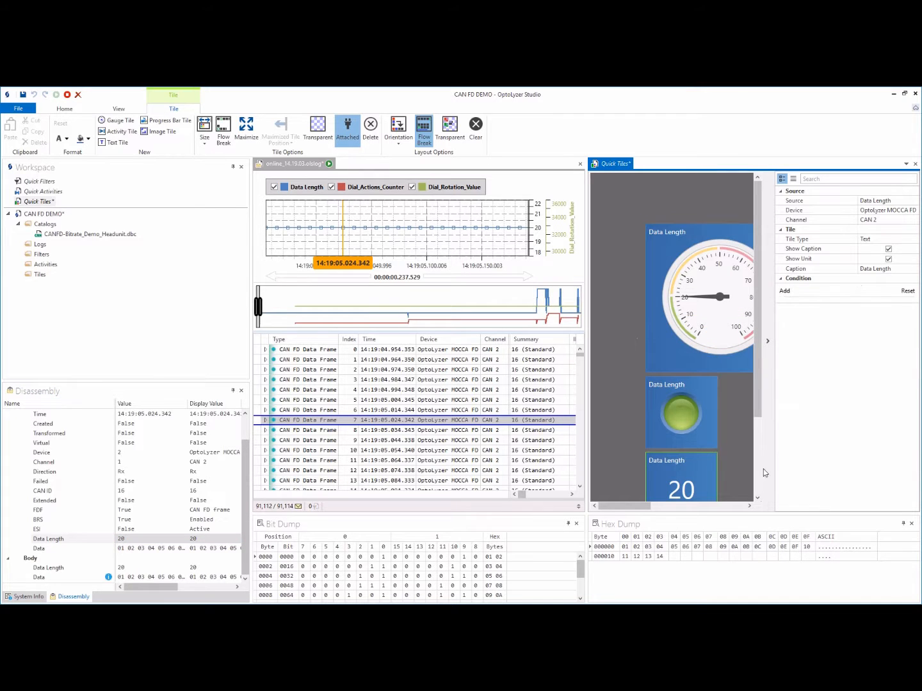
drag(773, 458, 907, 442)
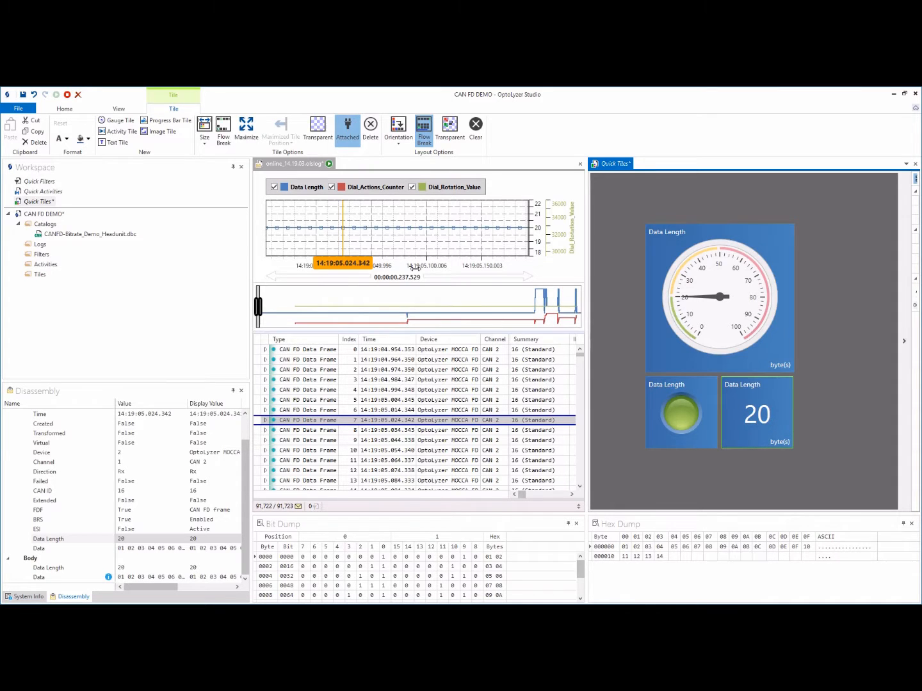
click(116, 111)
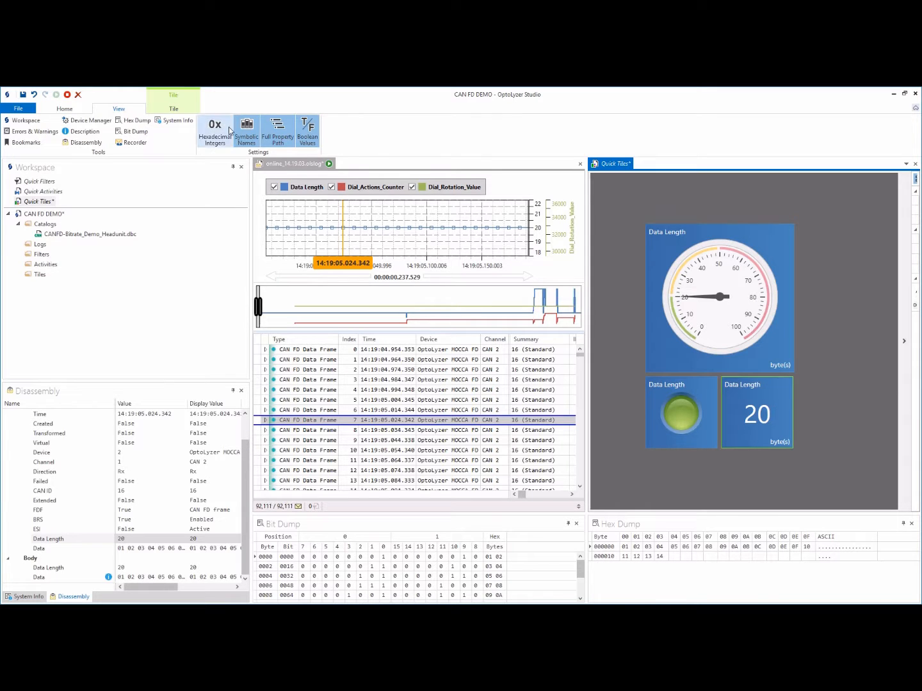
click(228, 133)
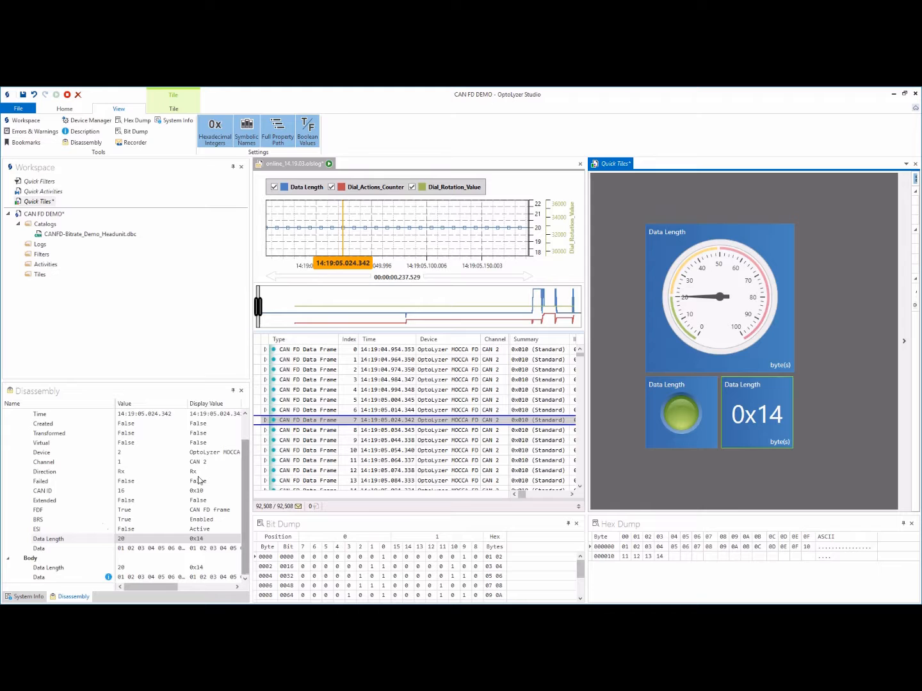
- Add a progress bar tile for Data Length and widen it to match the gauge tile's width
click(80, 538)
drag(100, 544, 712, 362)
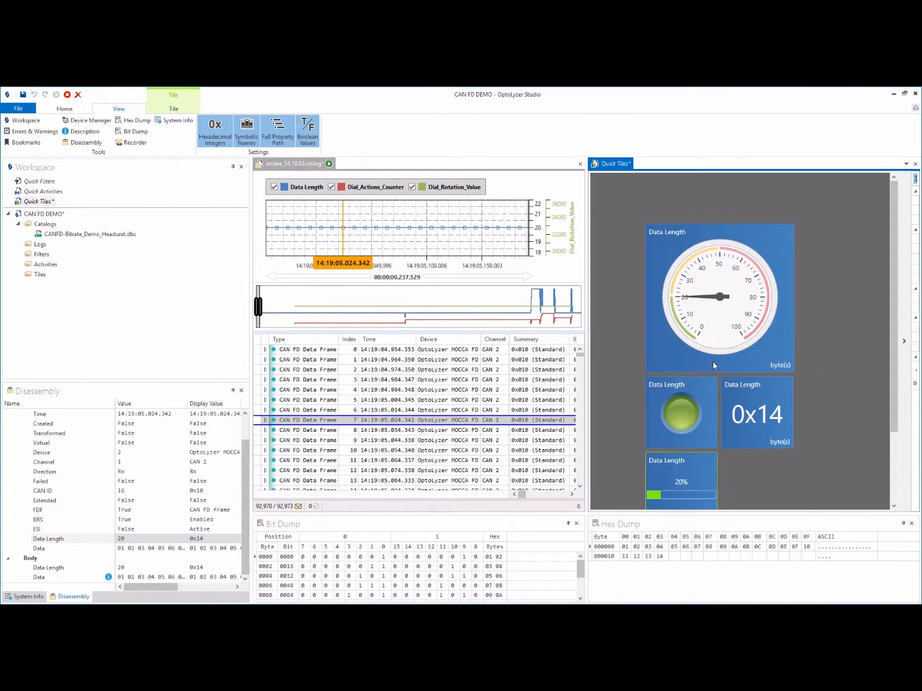
click(178, 110)
click(204, 137)
click(227, 158)
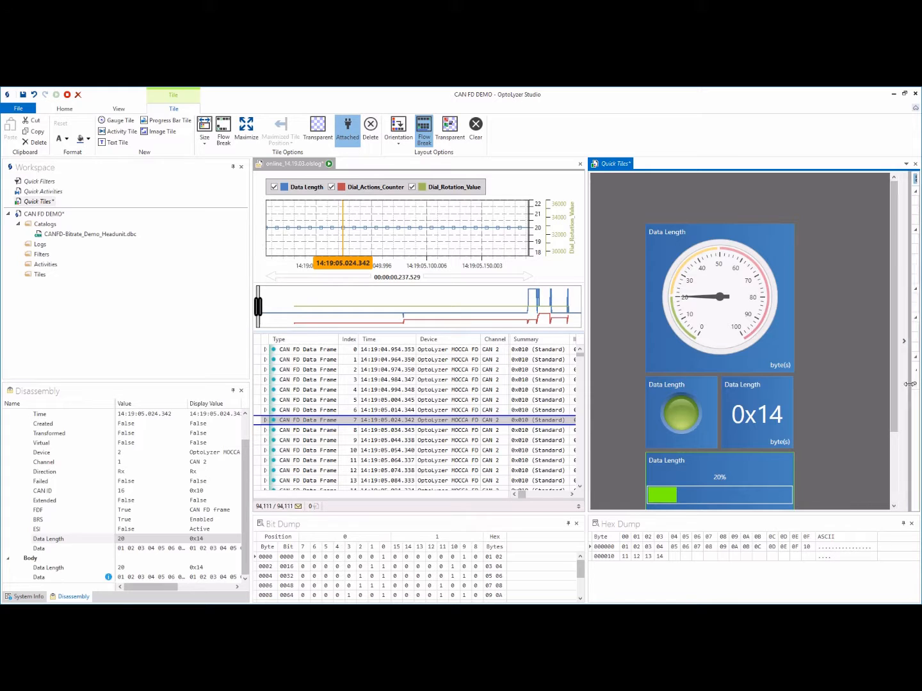
- Set the progress bar tile's maximum to 64 and collapse the tile properties
drag(910, 384, 742, 389)
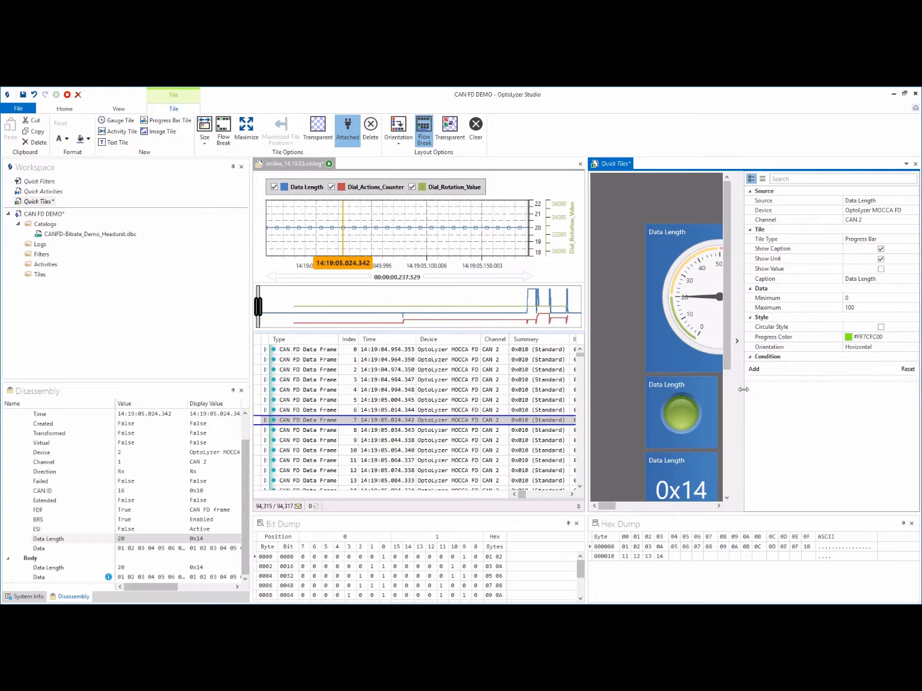
click(864, 307)
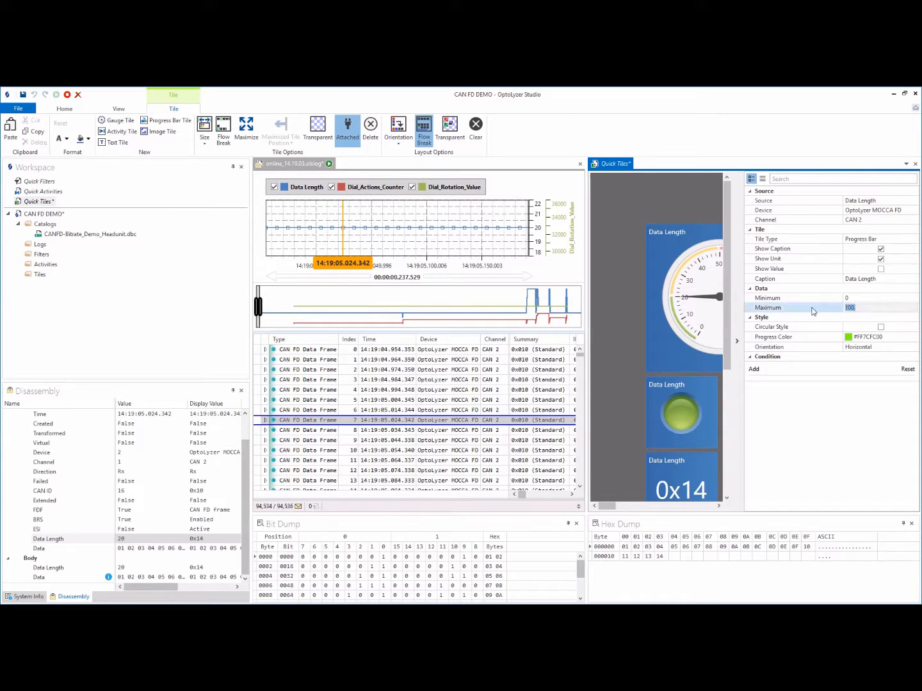
text(64)
key(Return)
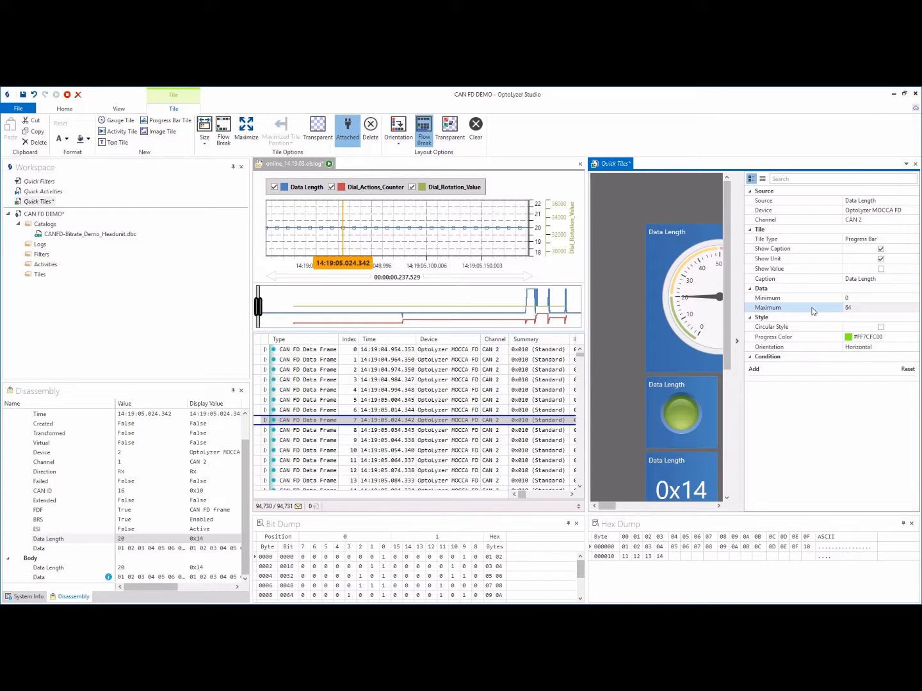
click(738, 354)
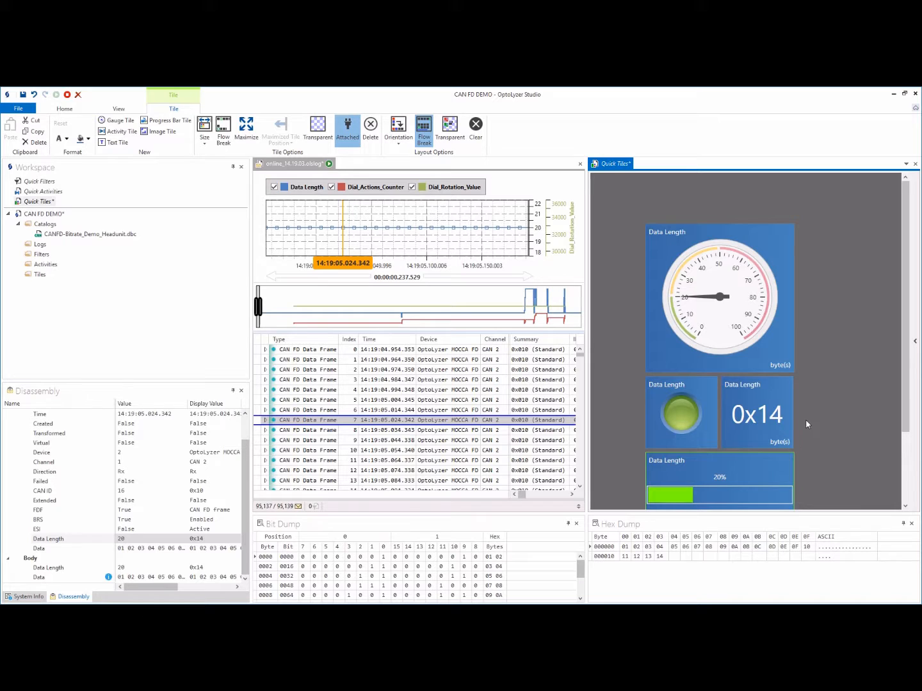
- Make the progress bar tile show its value instead of a percentage, with the tile properties collapsed again
click(916, 344)
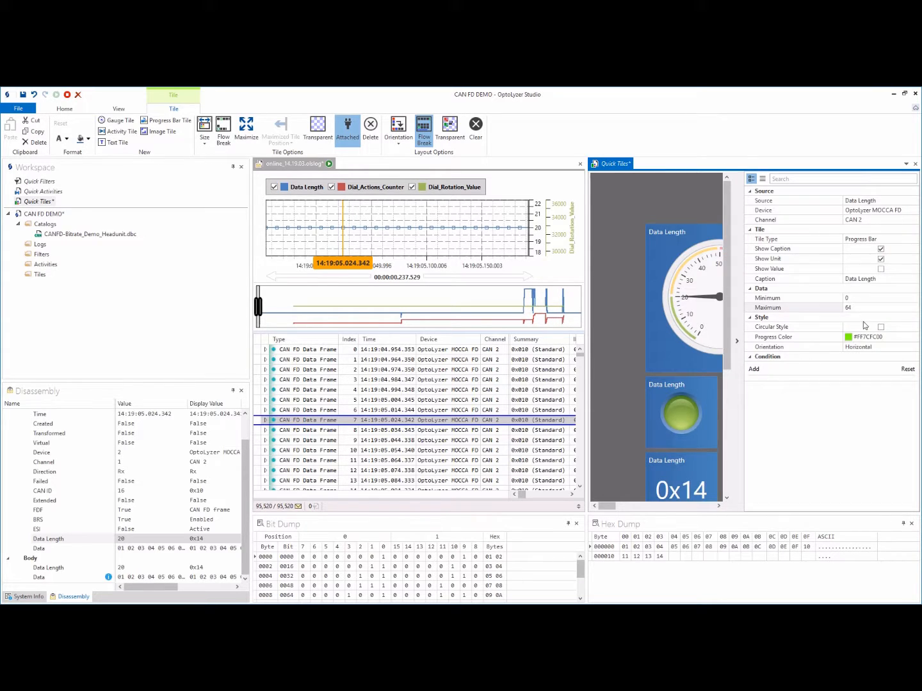
click(881, 269)
click(737, 341)
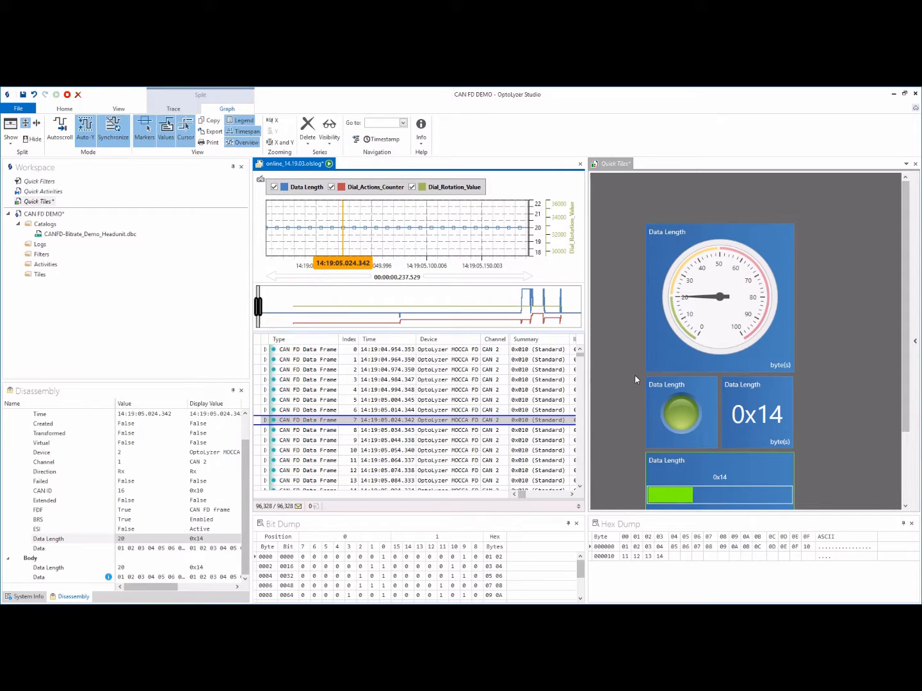
- Widen the log pane beside the quick tiles and switch integers back to decimal display
drag(590, 378, 627, 377)
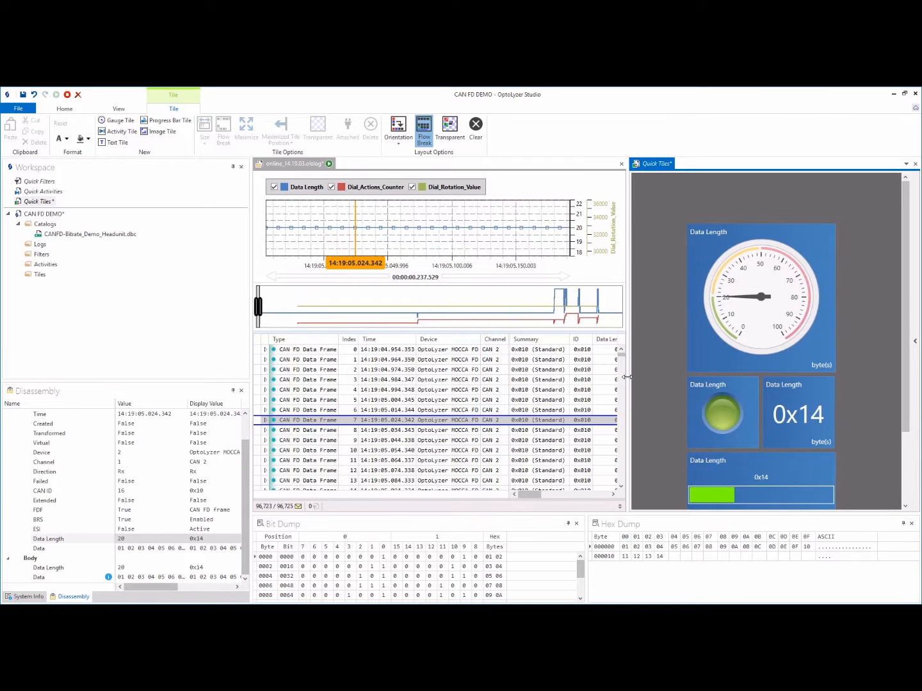
drag(904, 409, 902, 445)
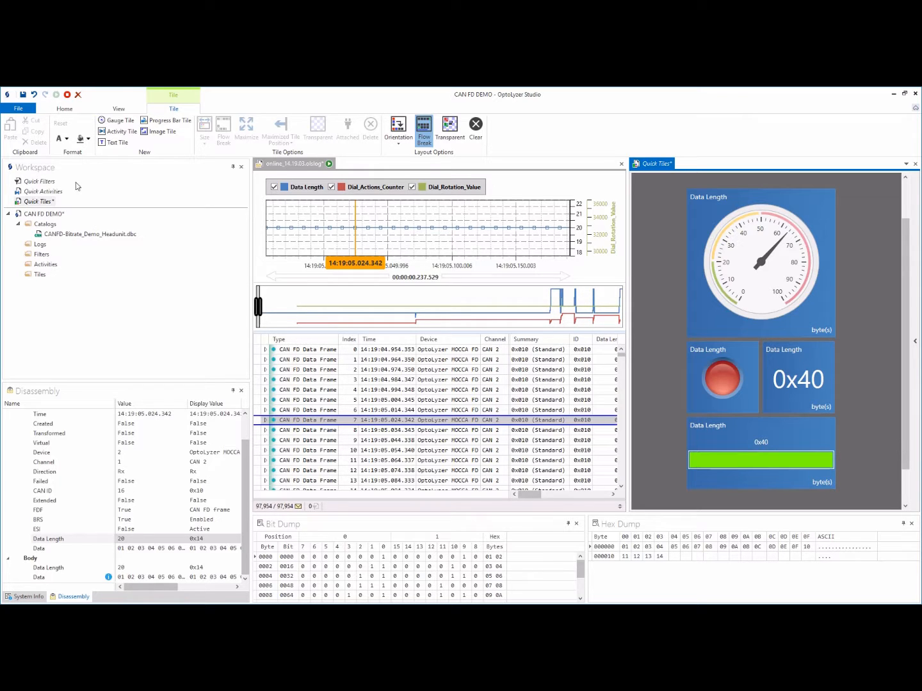
click(119, 110)
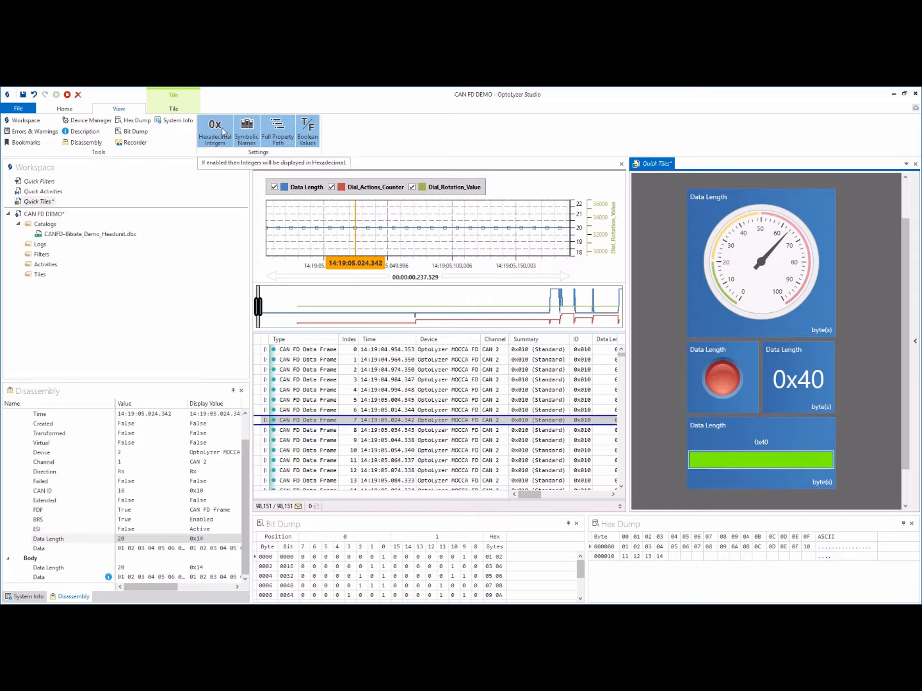
click(216, 128)
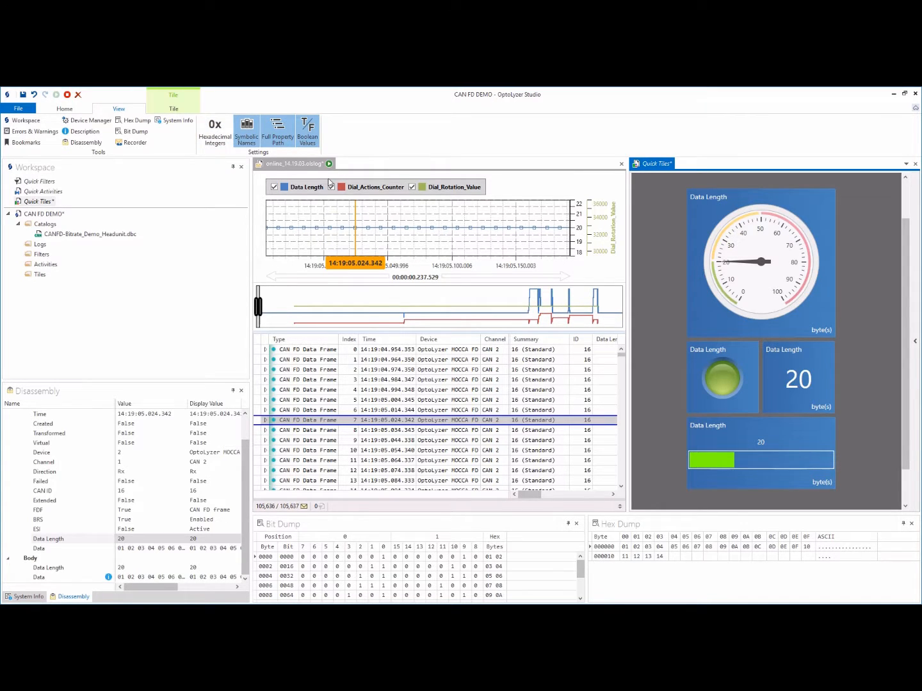
- Clear the online log's captured traffic and stop logging once new frames have been recorded
click(311, 165)
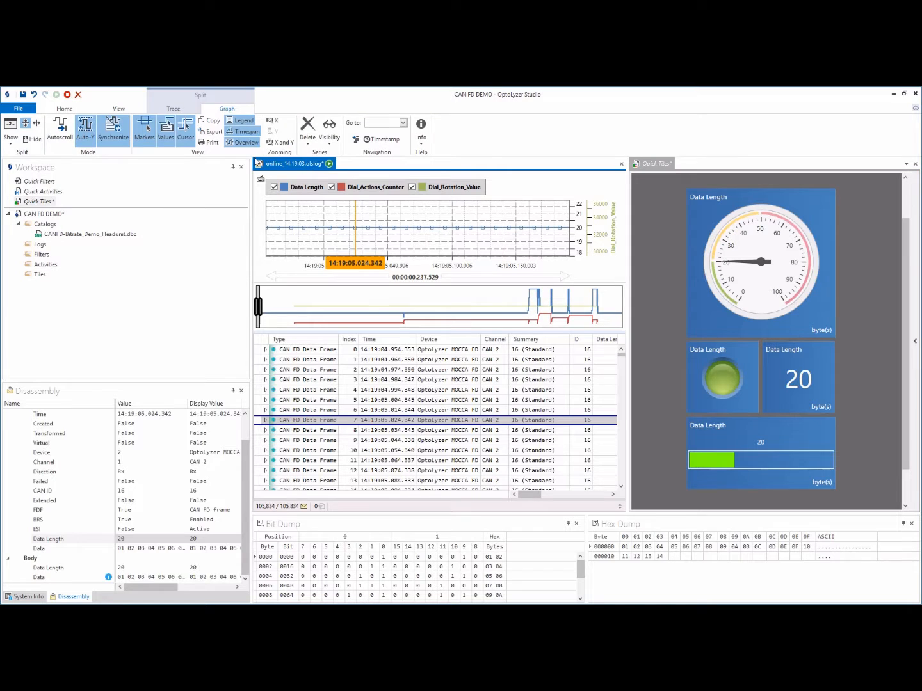
click(77, 96)
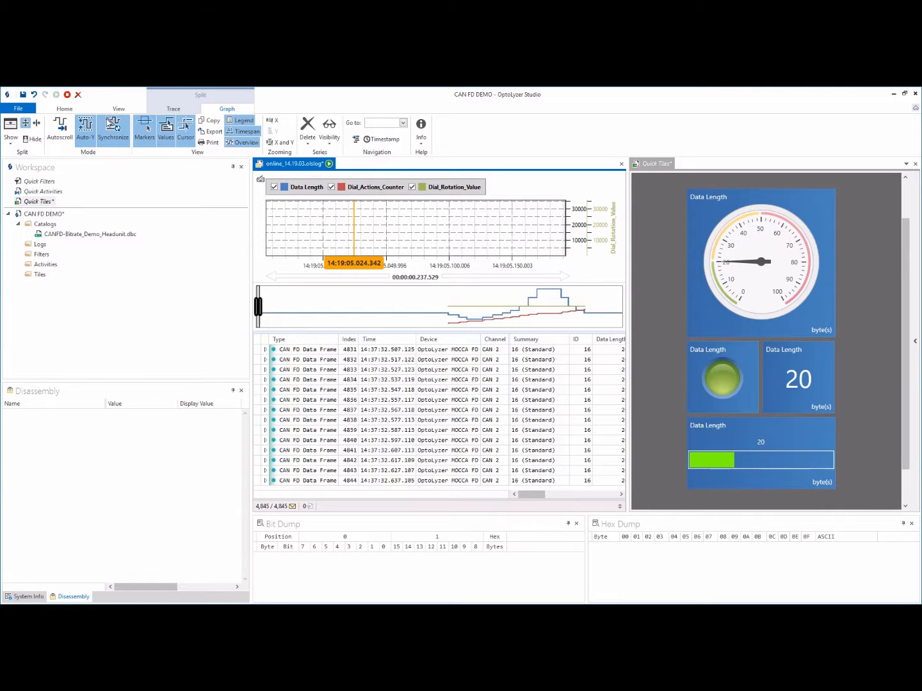
click(67, 95)
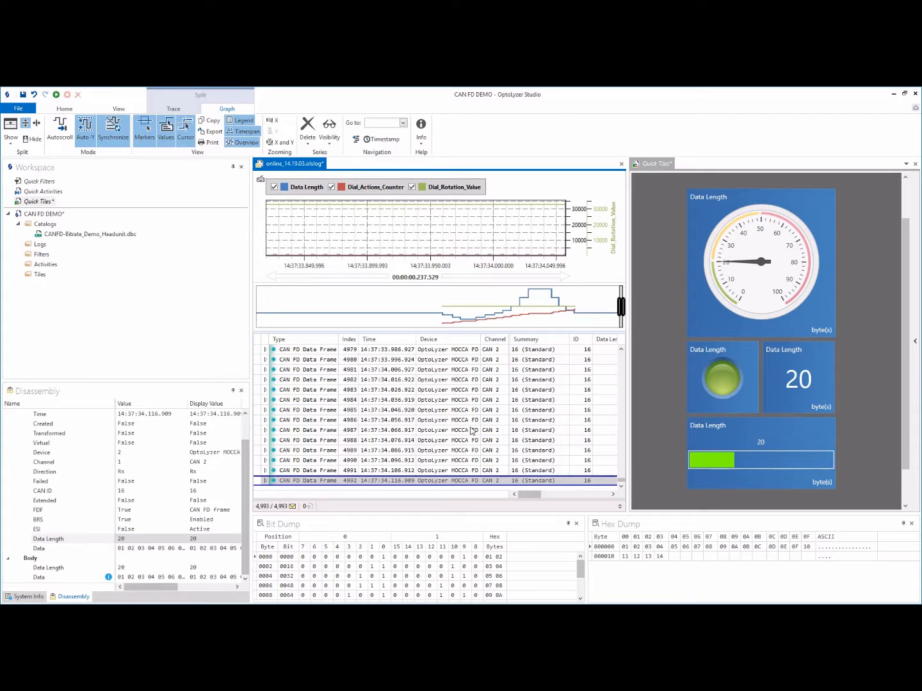
- Exclude CAN 2 of the OptoLyzer MOCCA FD from the trace and hide the filter settings
click(625, 507)
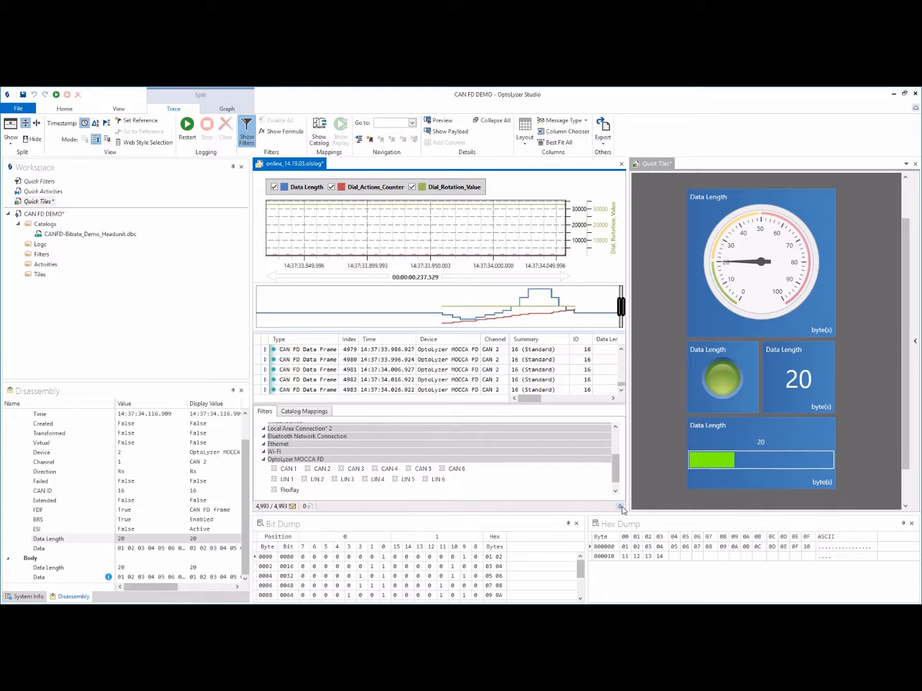
click(308, 470)
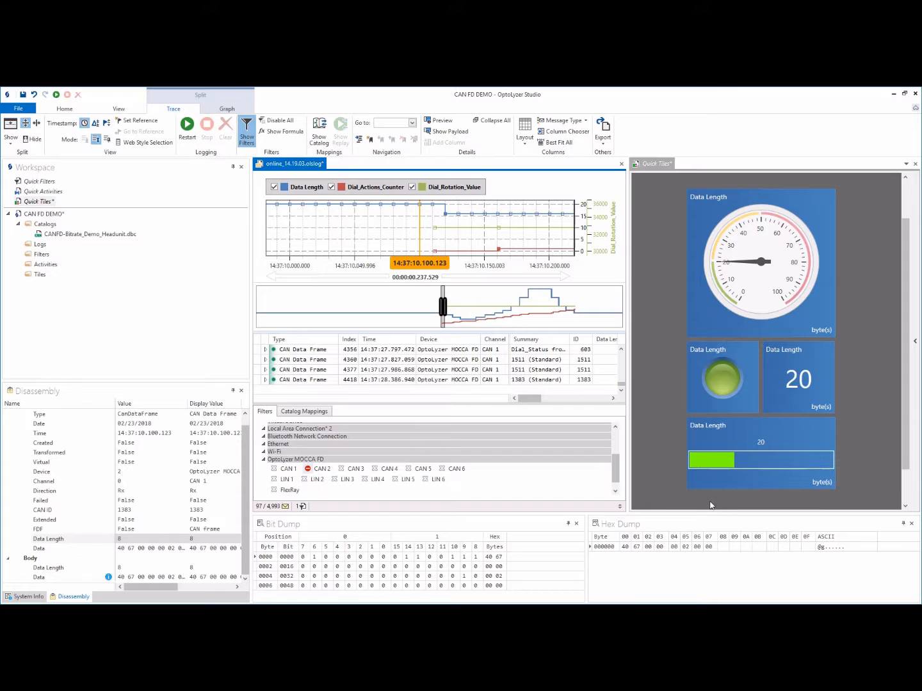
click(619, 507)
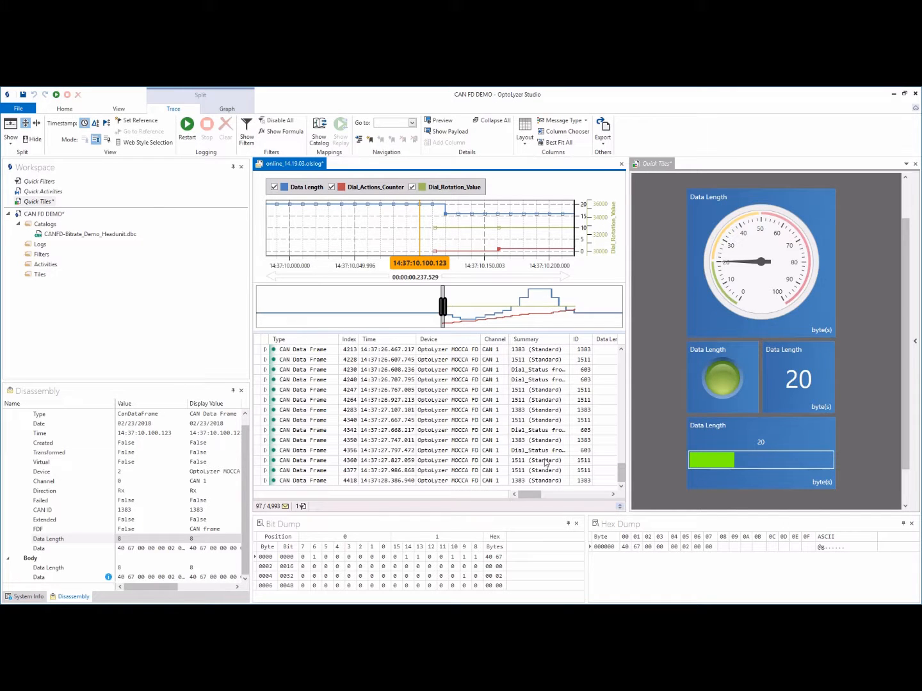
- Create a quick filter on the CAN ID Dial_Status, taken from the log's Dial_Status frame at index 4230
click(536, 371)
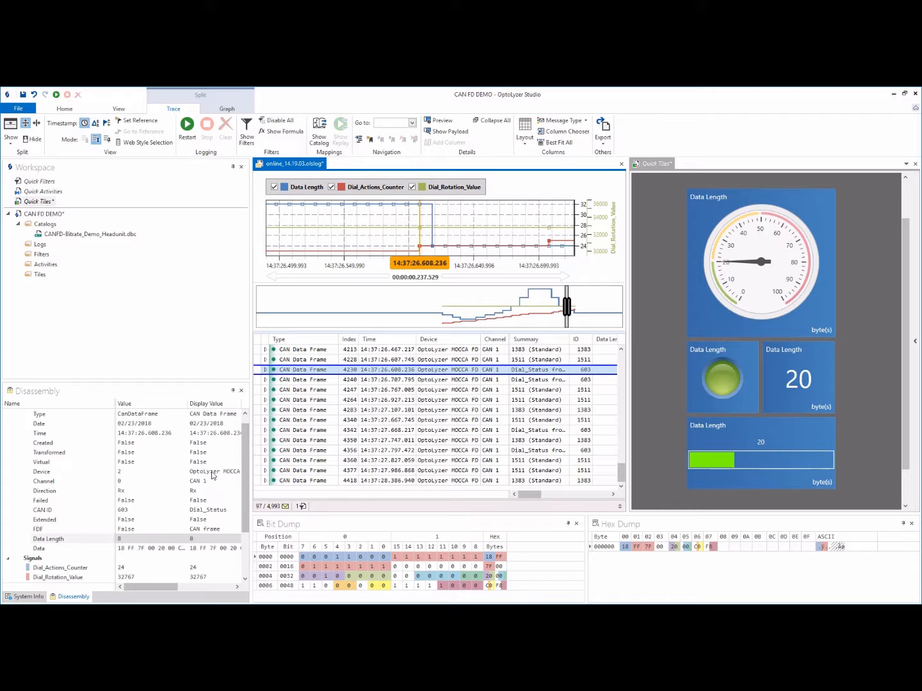
double_click(49, 184)
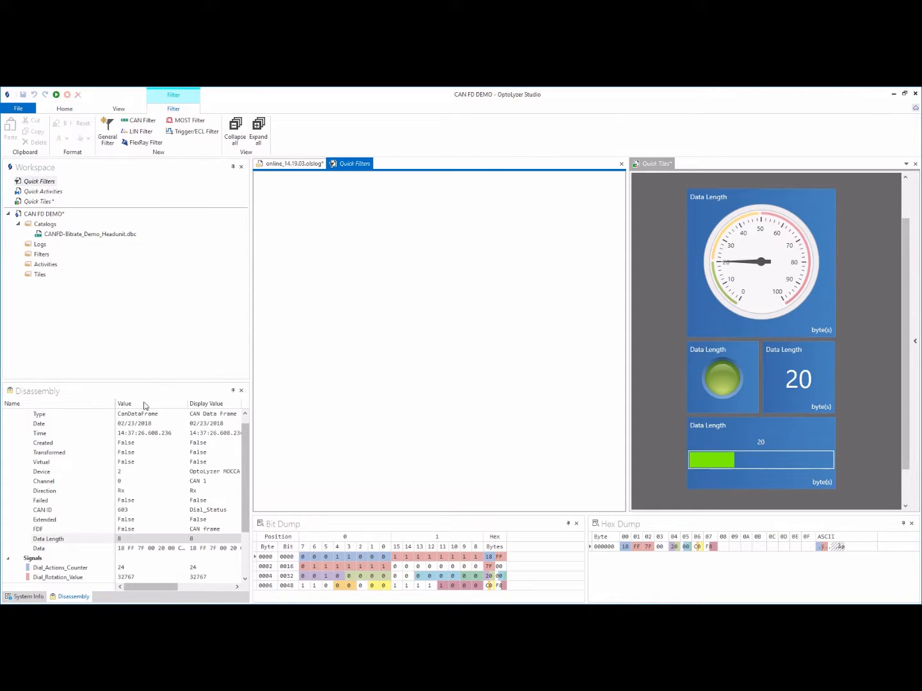
mouse_move(96, 516)
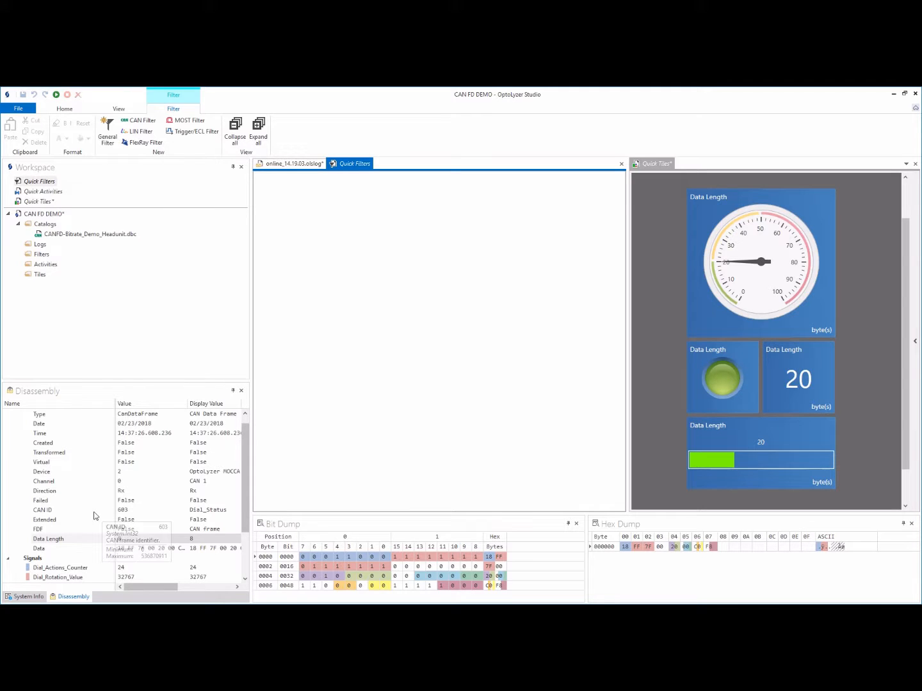
click(52, 510)
drag(51, 514, 344, 292)
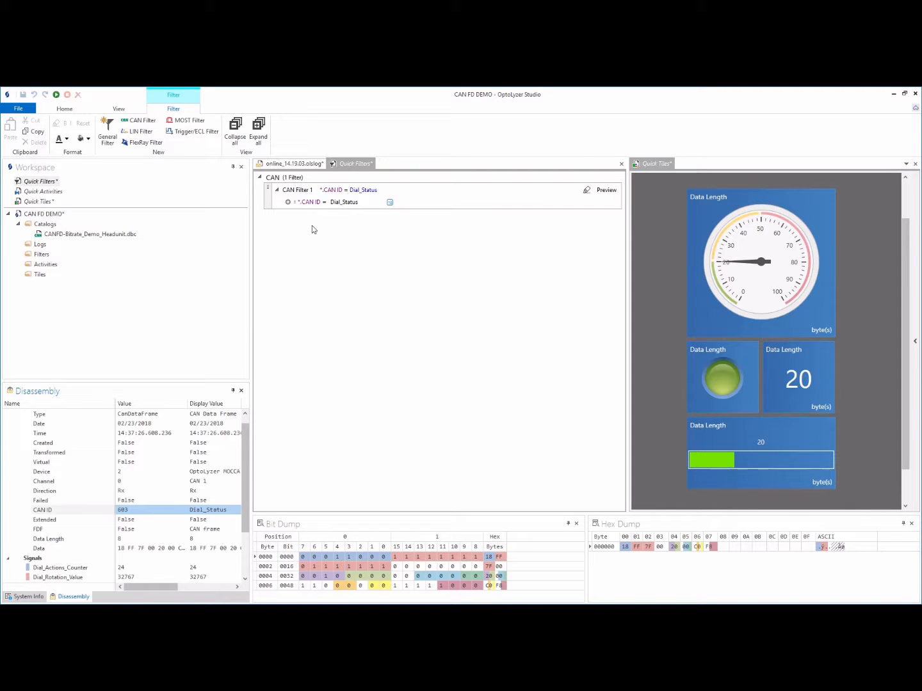
click(369, 197)
- Replace the online log's CAN 2 exclusion with CAN Filter 1 as a pass filter and hide the filter settings
click(300, 164)
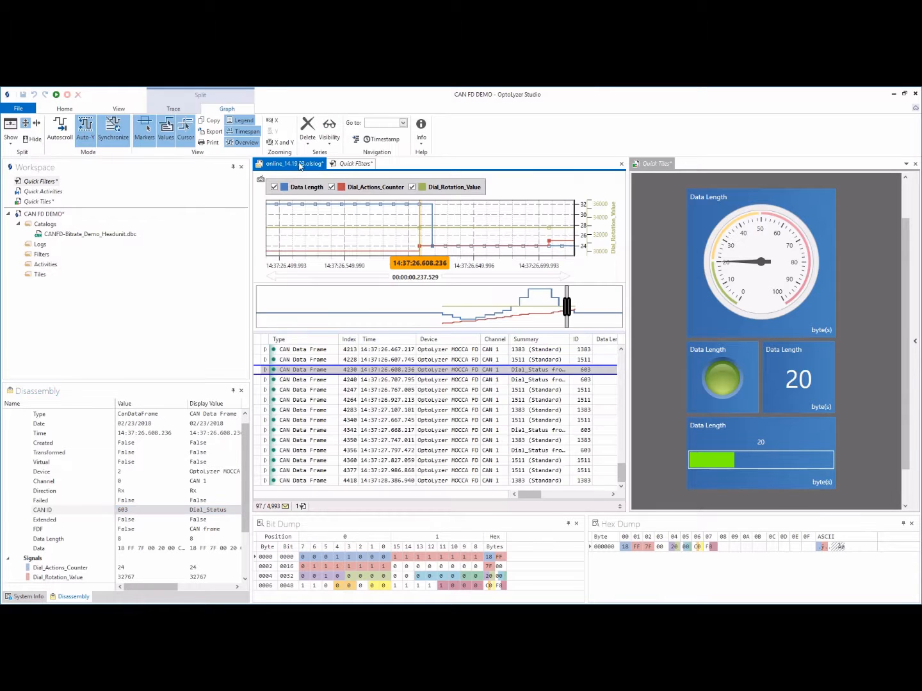
click(619, 507)
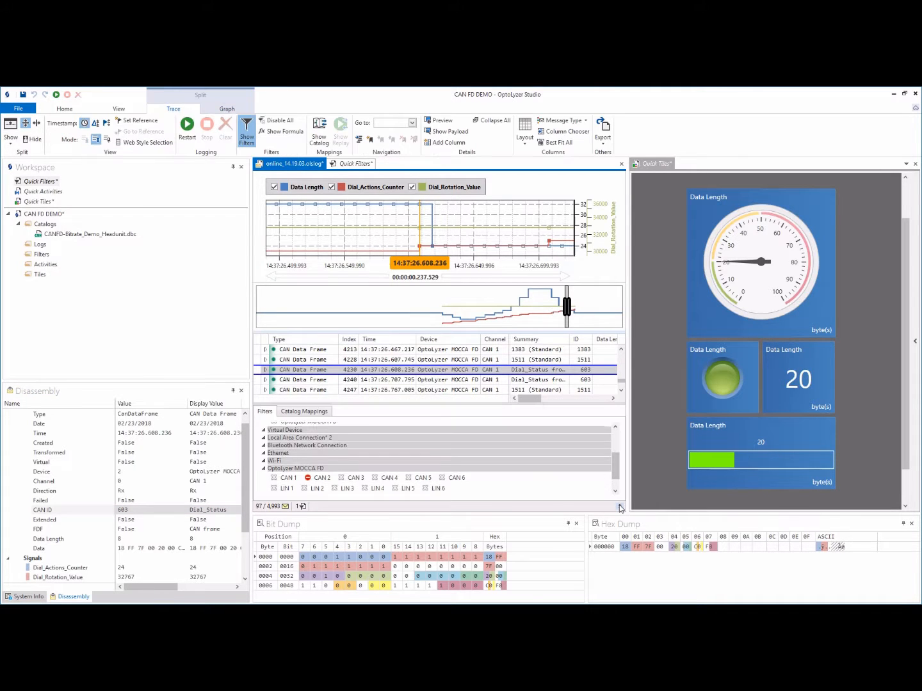
click(308, 479)
scroll(449, 454, up, 3)
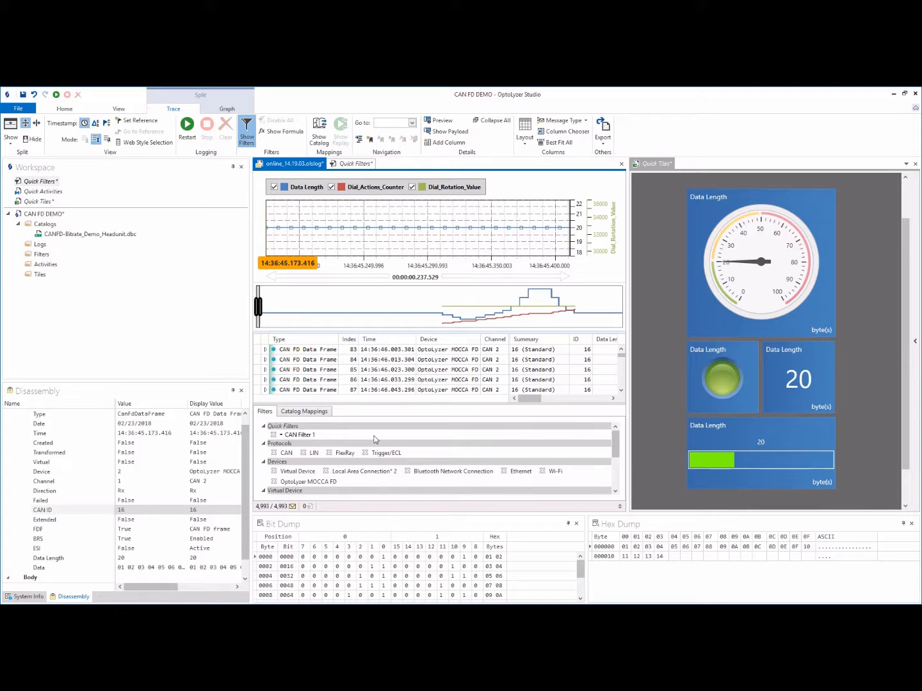
click(282, 435)
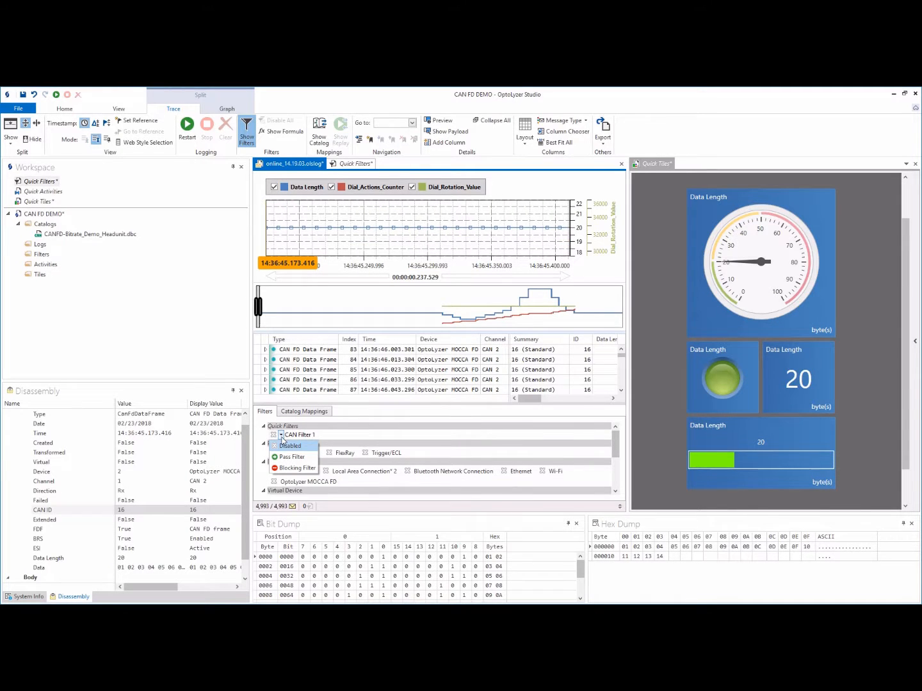
click(288, 460)
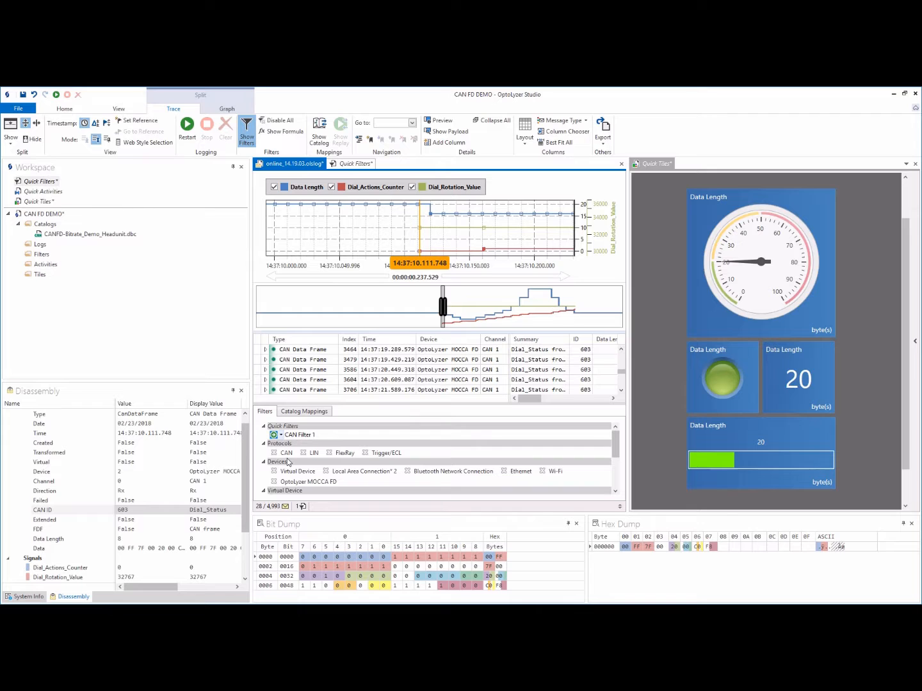
click(620, 507)
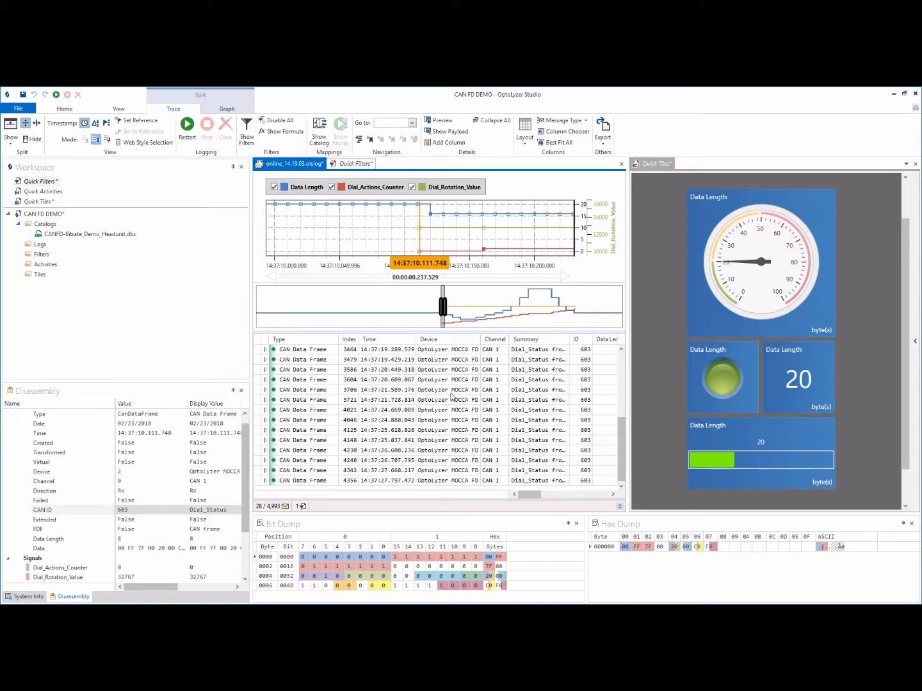
- Start exporting only the filtered messages and create a folder named Replay inside C:\temp\DEMO
click(603, 141)
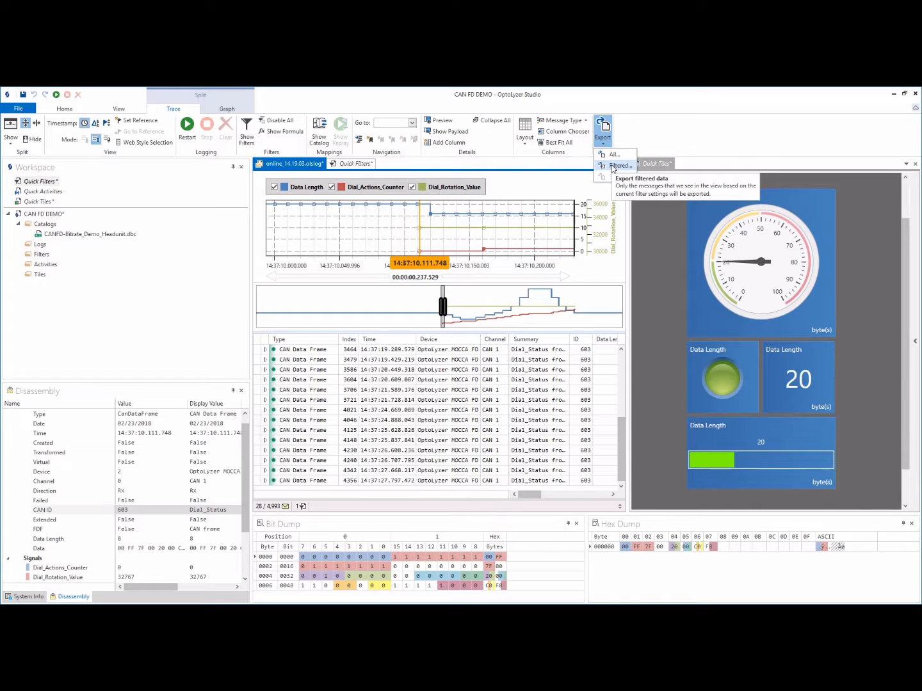
click(618, 165)
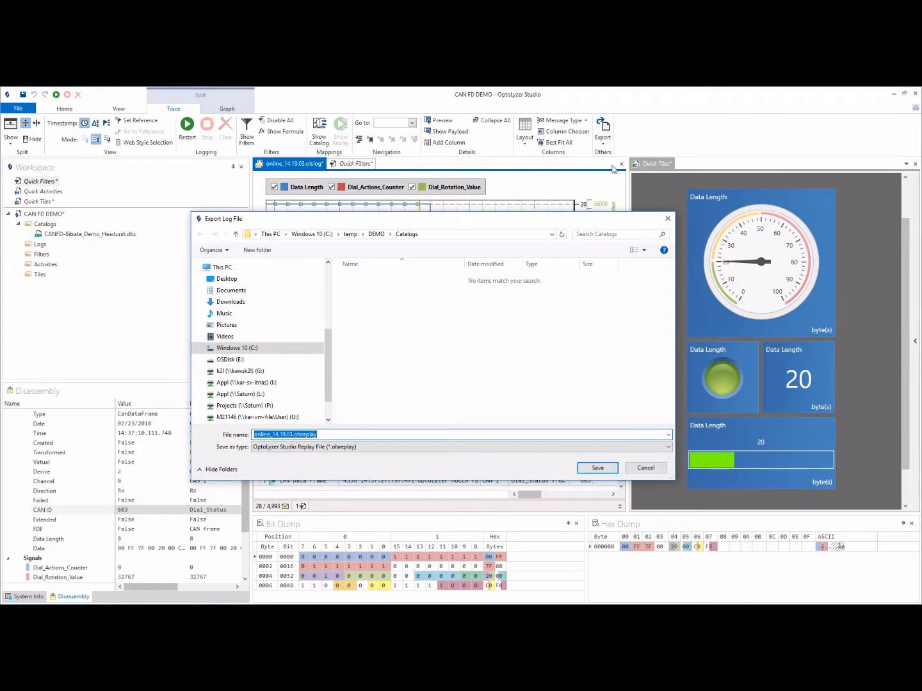
click(377, 235)
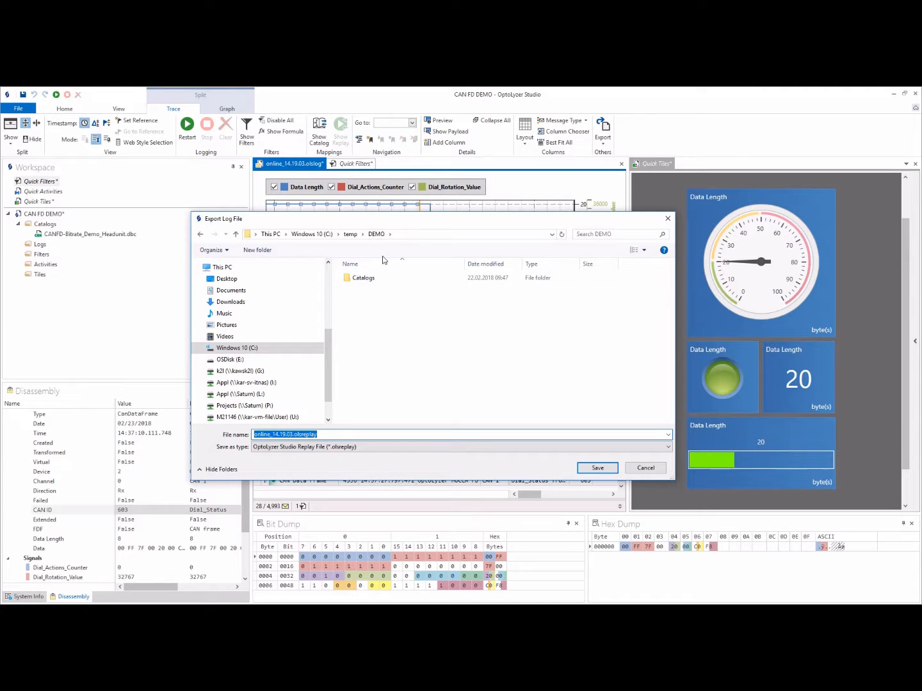
right_click(358, 309)
mouse_move(442, 463)
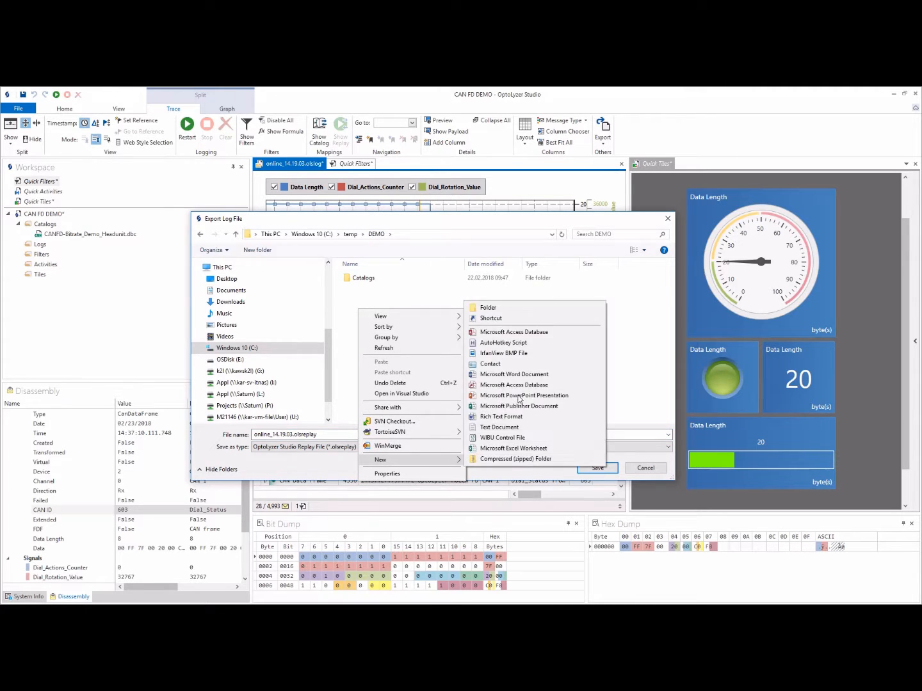
click(519, 308)
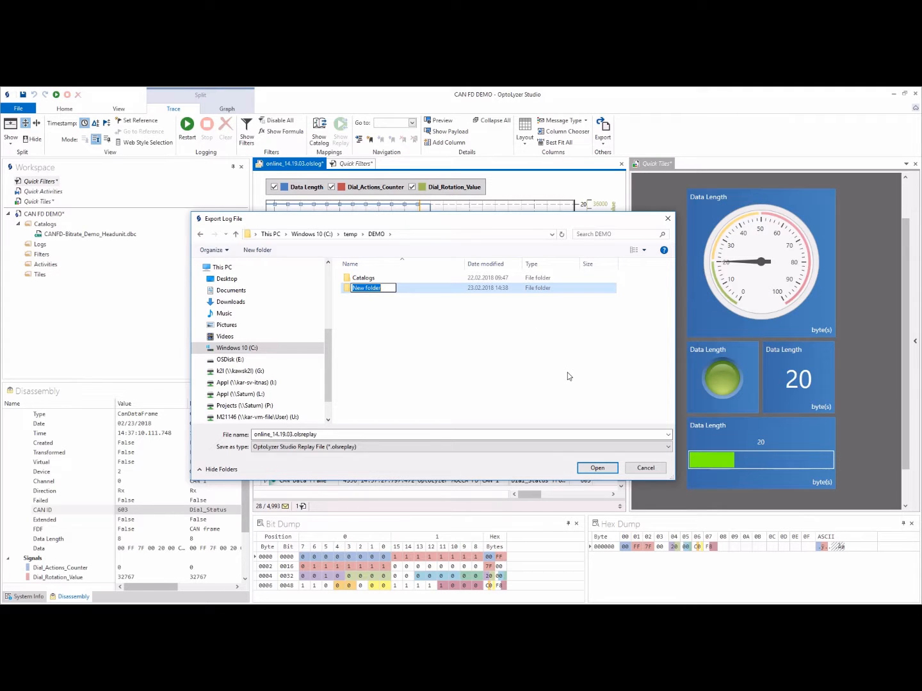
text(Replay)
key(Return)
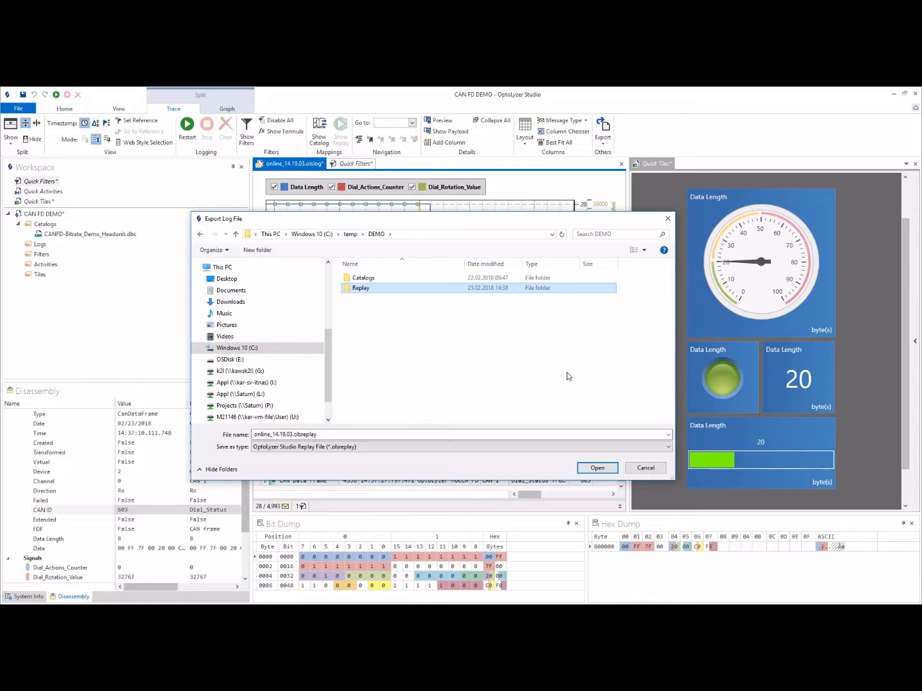
- Save the export in the Replay folder as an OptoLyzer Studio replay file named Change CAN FD Data Length
double_click(377, 289)
double_click(350, 434)
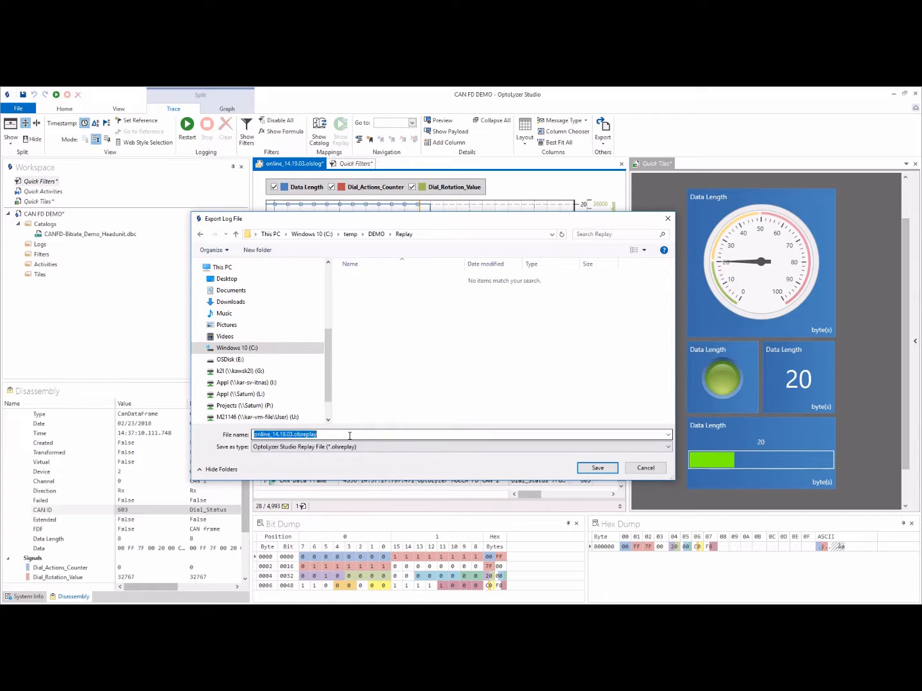
text(Change CAN FD Data Length)
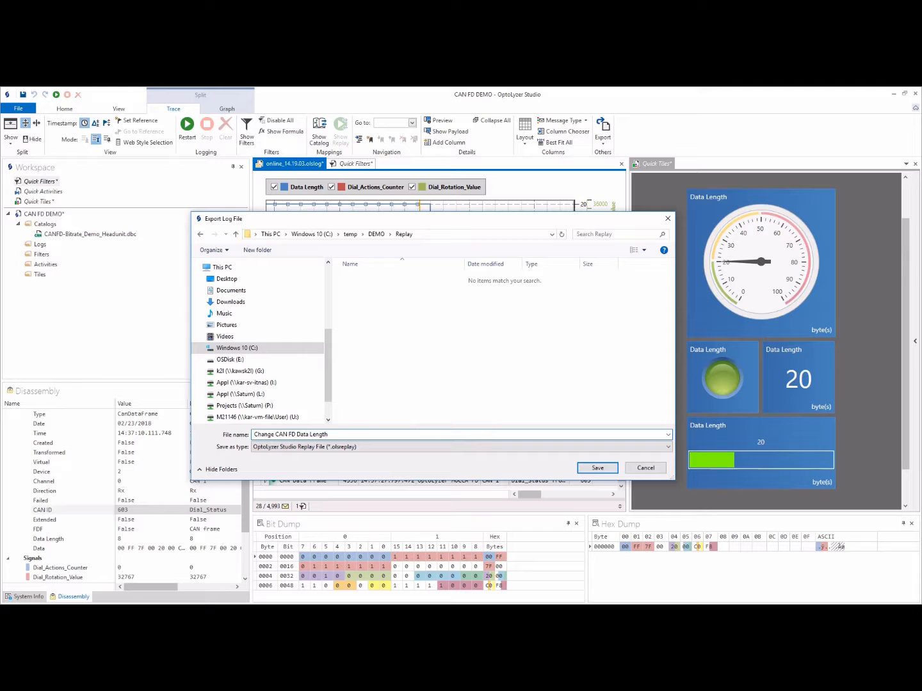
click(588, 469)
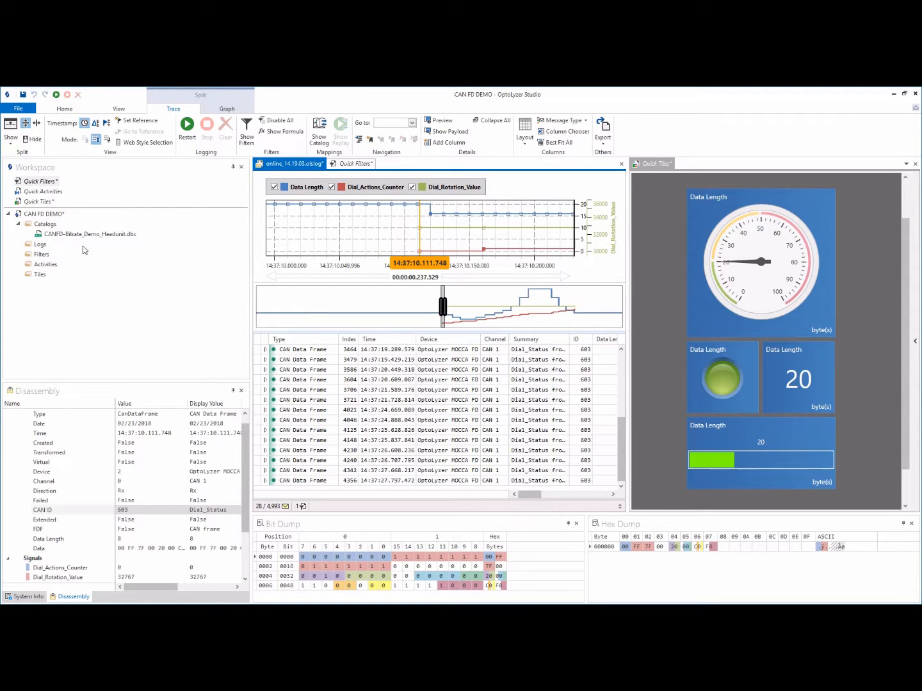
- Add the replay file Change CAN FD Data Length.olsreplay to the CAN FD DEMO workspace
right_click(38, 216)
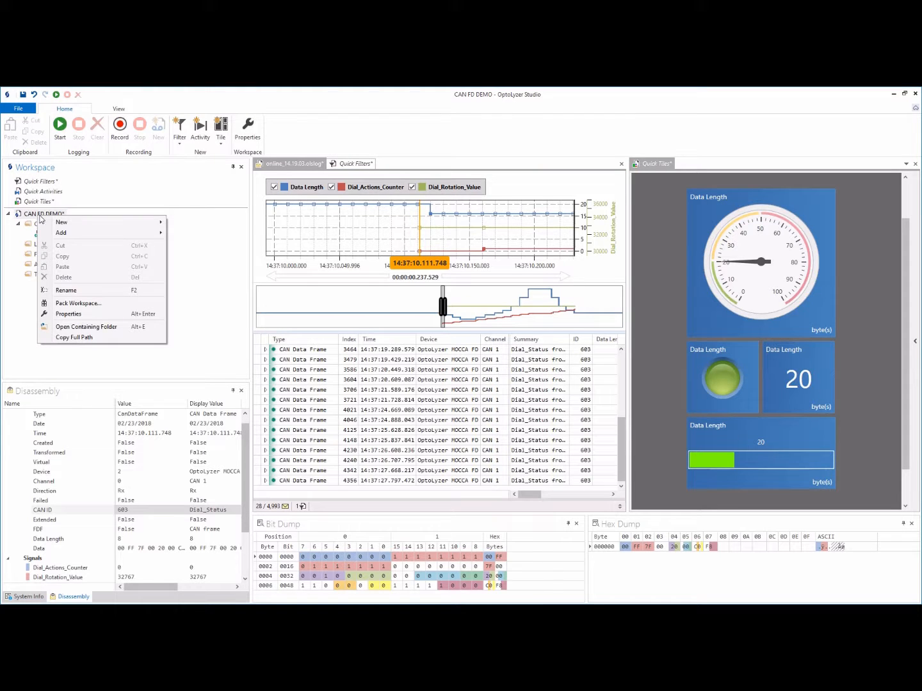
mouse_move(73, 233)
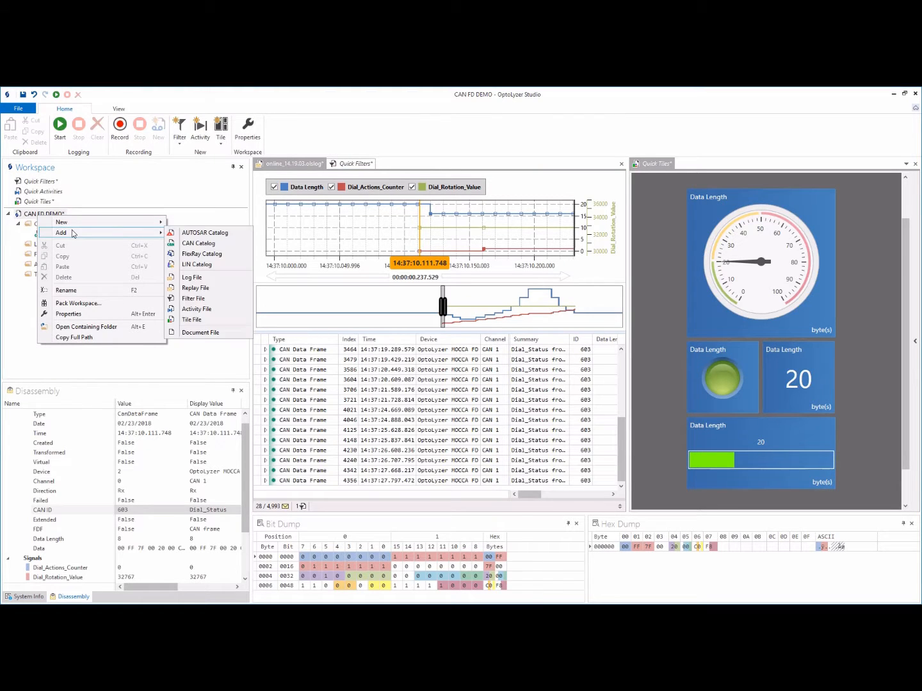
click(195, 288)
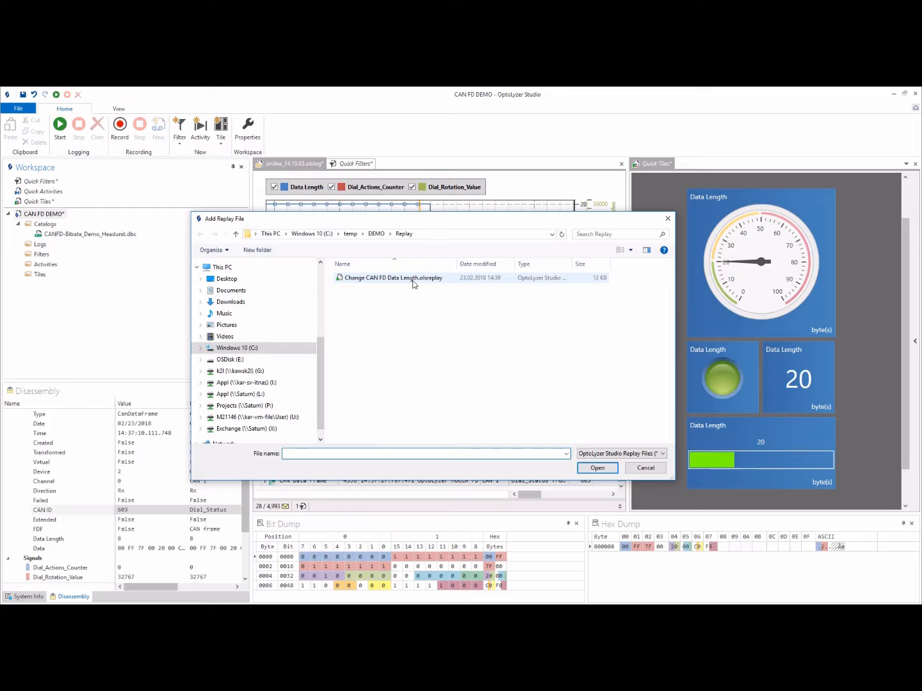
double_click(412, 281)
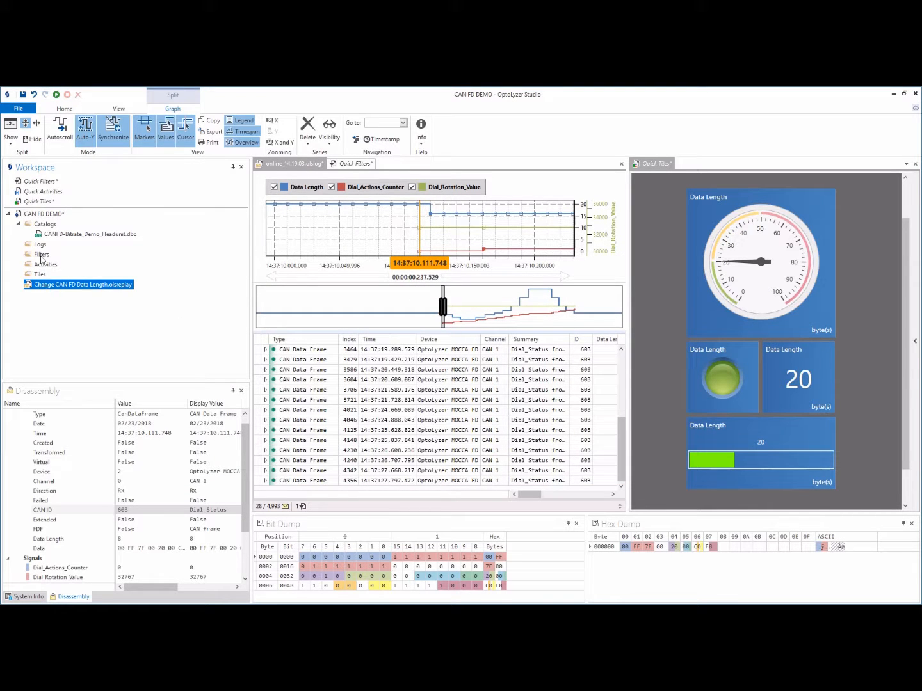
- Create a workspace folder named Replay and move Change CAN FD Data Length.olsreplay into it
right_click(41, 216)
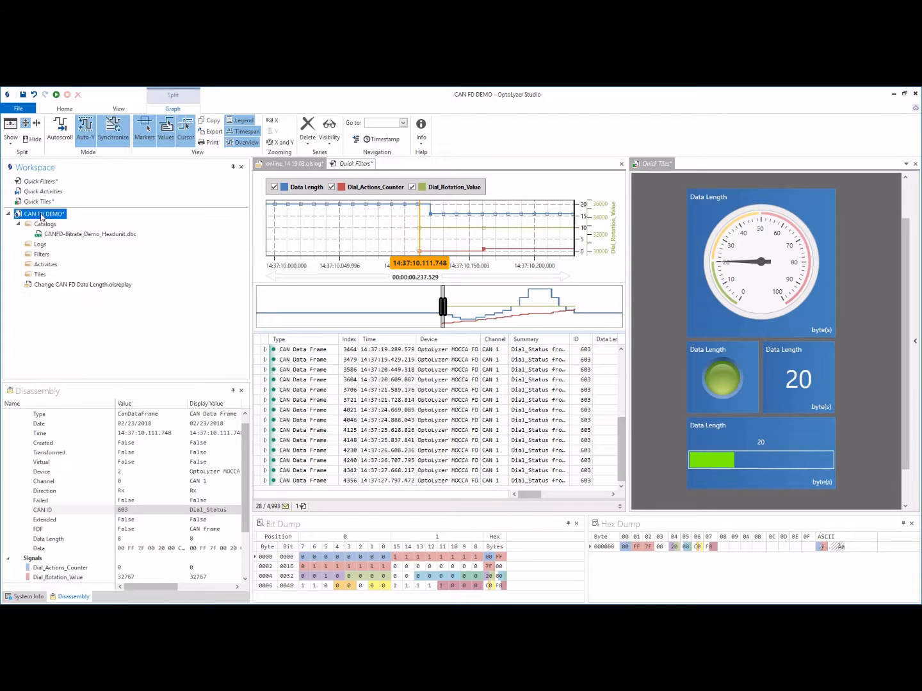
mouse_move(73, 226)
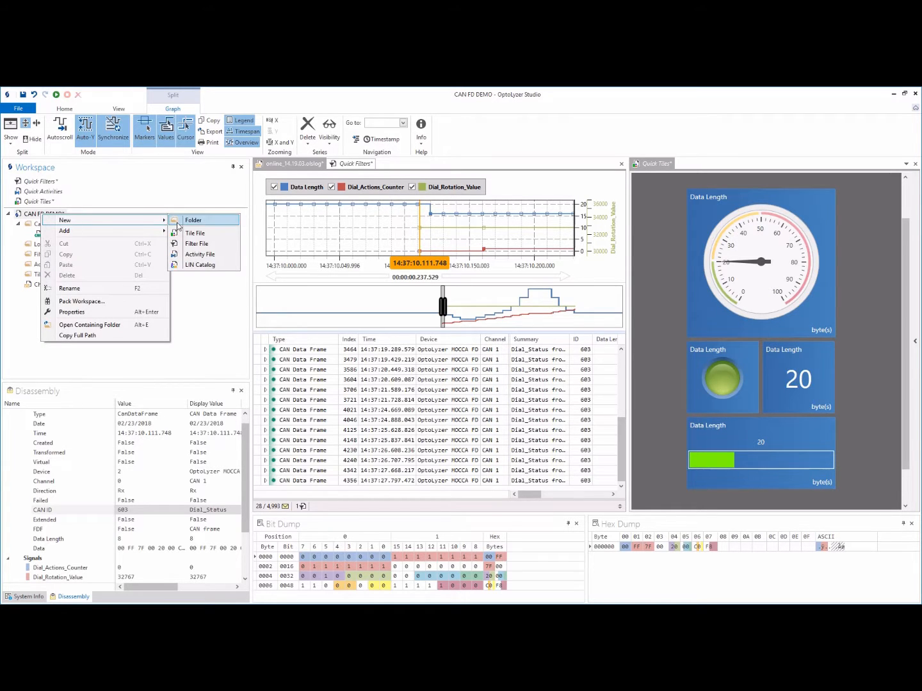
click(194, 221)
text(R)
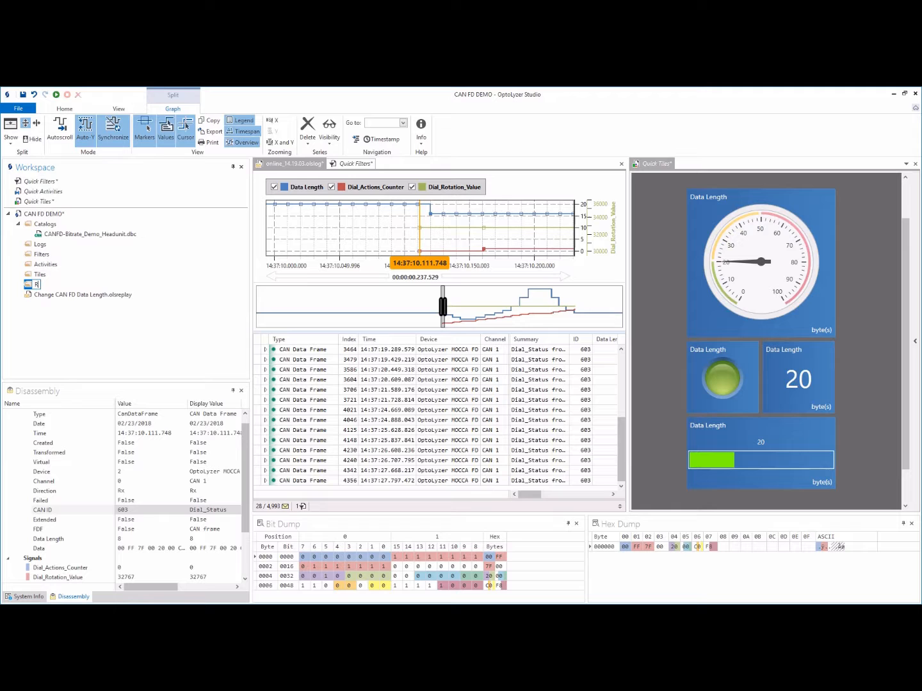
text(eplay)
key(Return)
drag(29, 299, 38, 290)
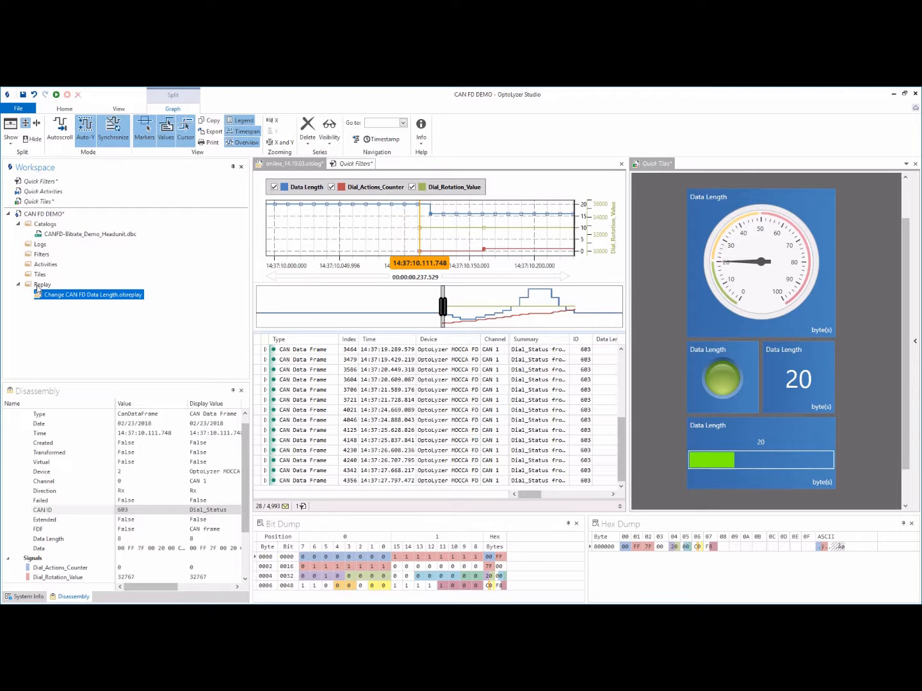
- Open Change CAN FD Data Length.olsreplay and show its replay mappings
double_click(82, 296)
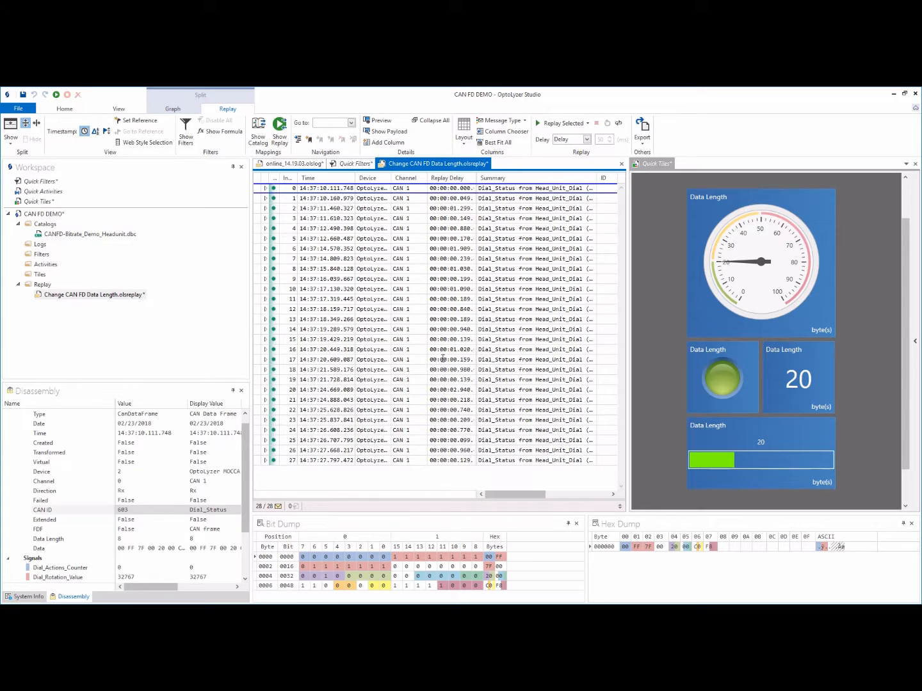
drag(341, 275, 319, 335)
click(618, 507)
click(350, 413)
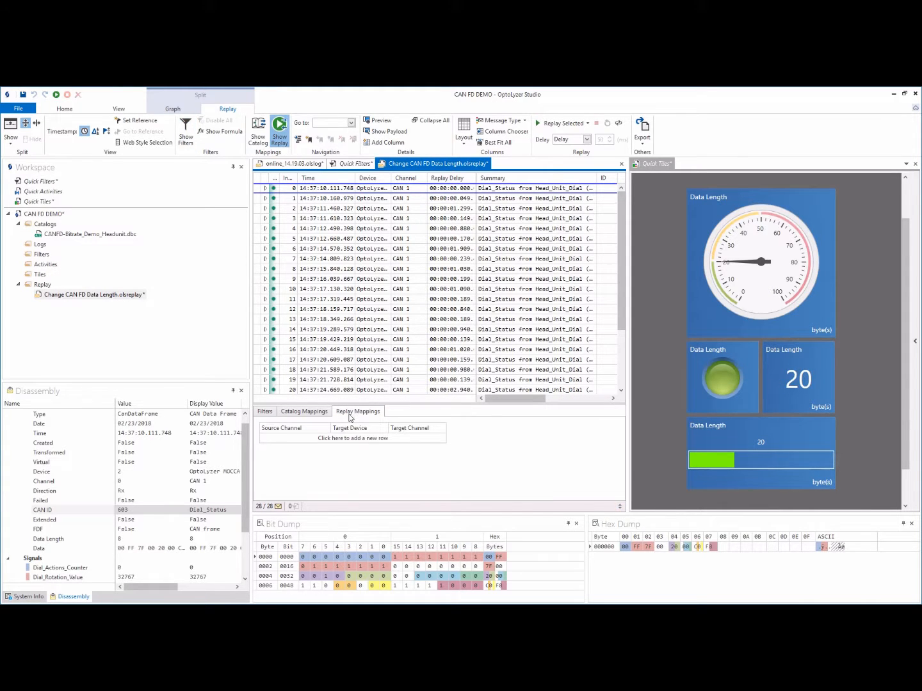
- Map source channel CAN 1 to CAN 1 of the OptoLyzer MOCCA FD and save the replay file, with the mappings hidden again
click(274, 441)
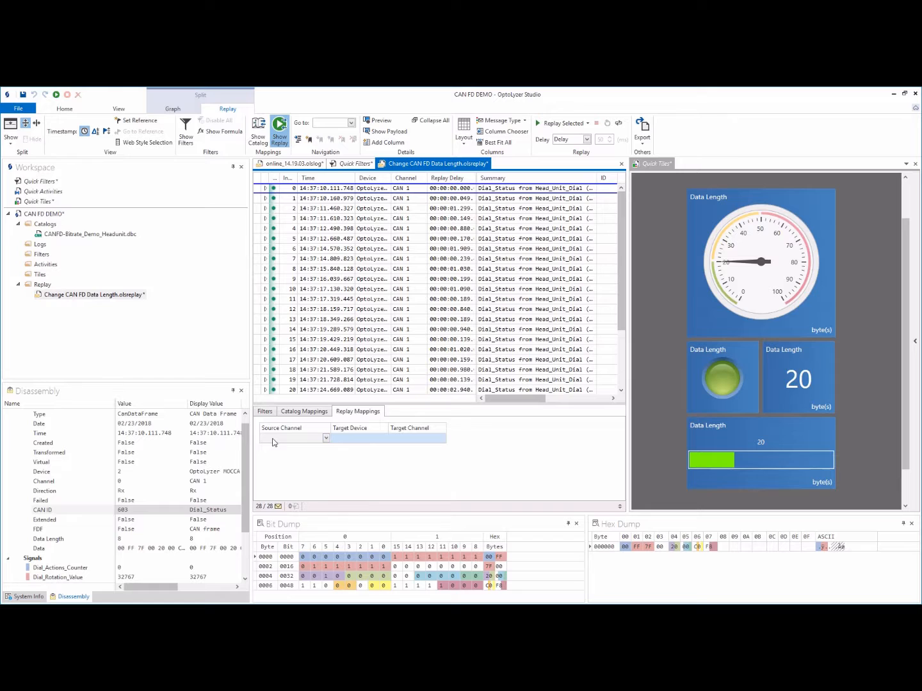
click(274, 441)
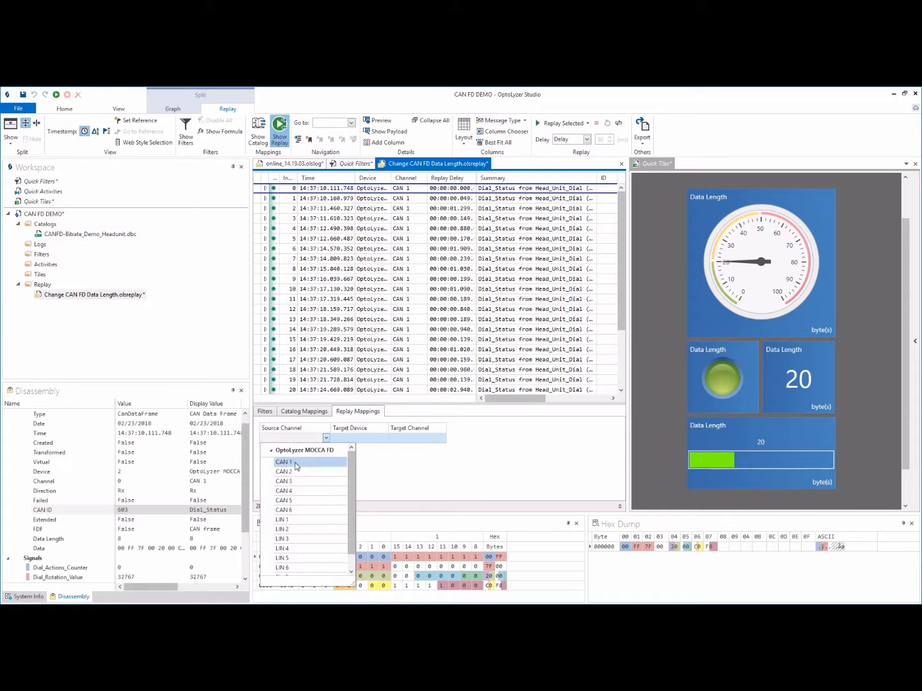
click(295, 462)
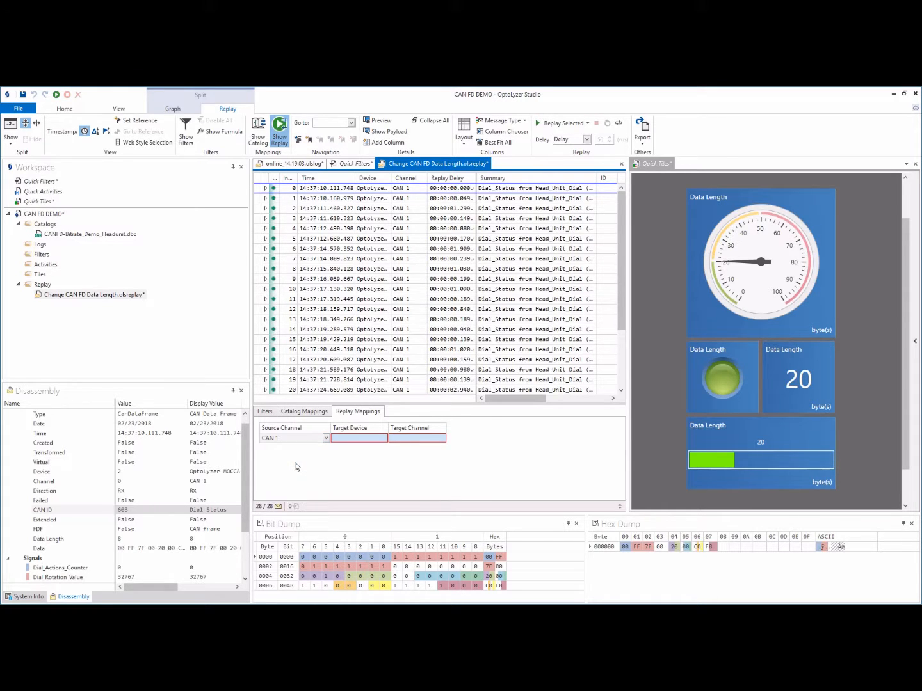
click(363, 441)
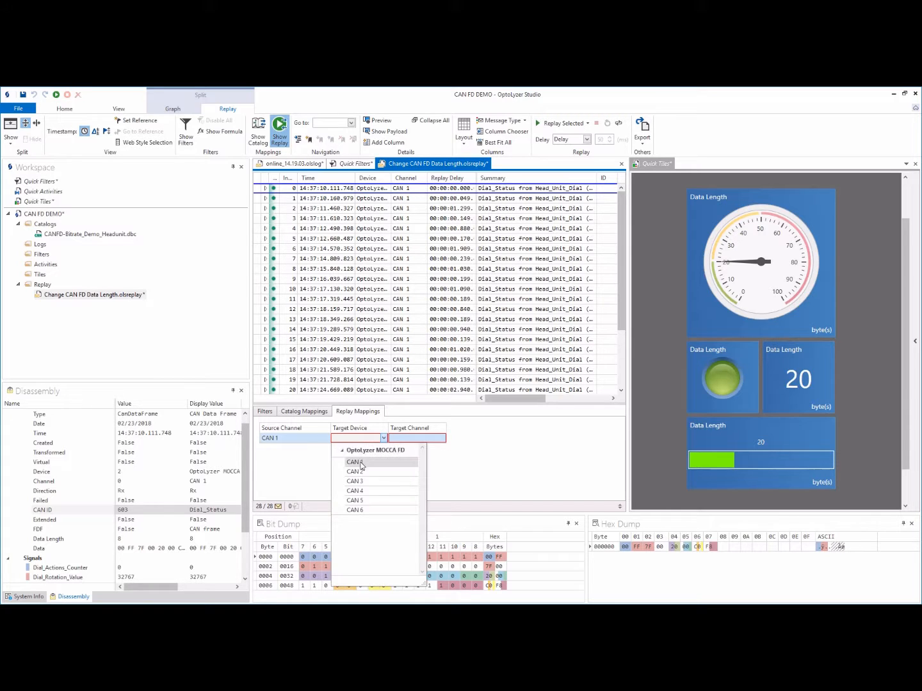
click(362, 463)
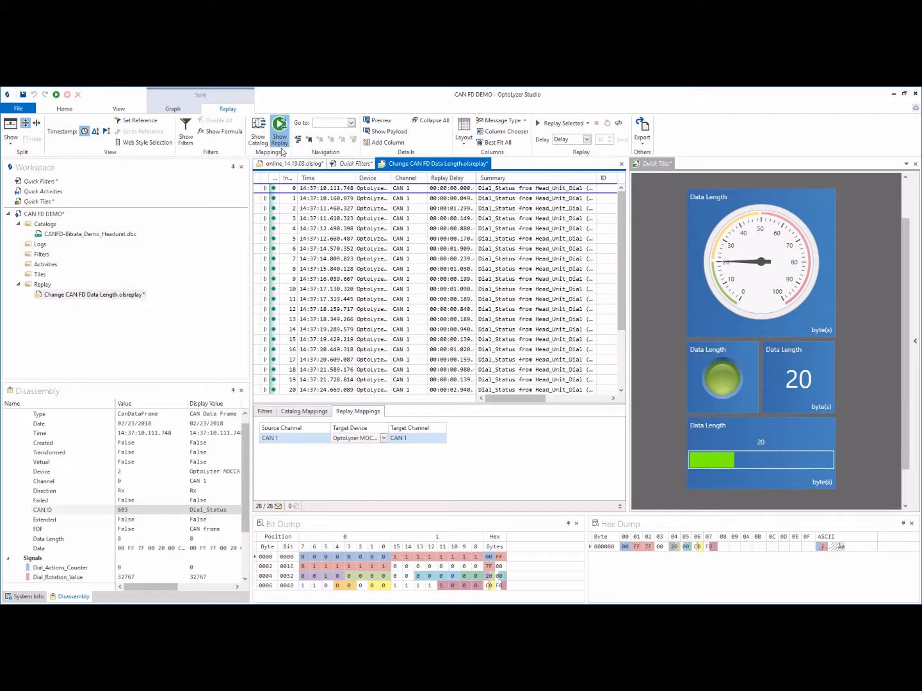
click(22, 96)
click(619, 507)
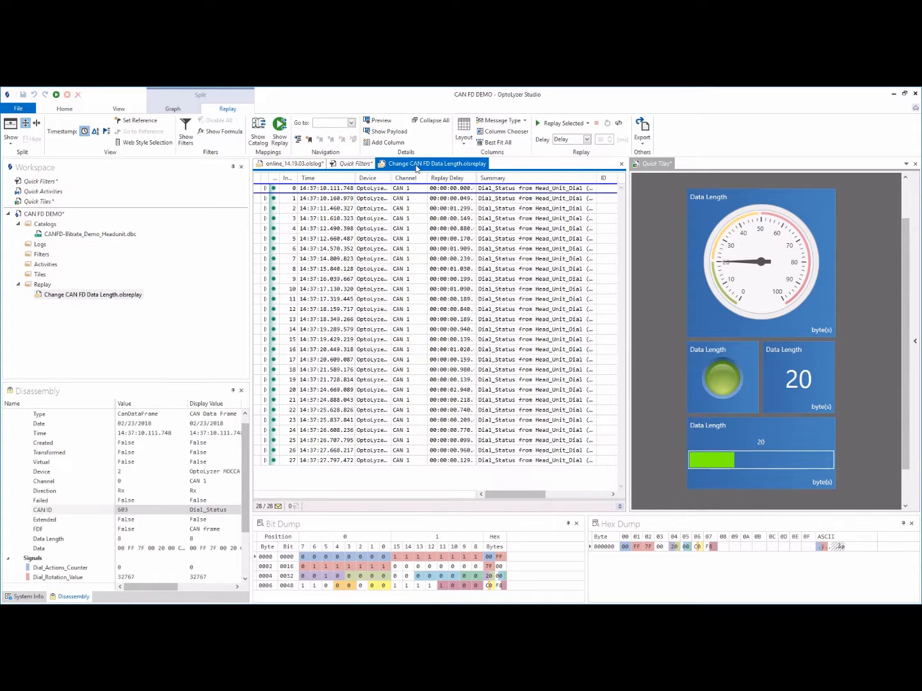
- Dock Change CAN FD Data Length.olsreplay above the Workspace pane and bring the online_14.19.03.olslog document to the front
double_click(417, 168)
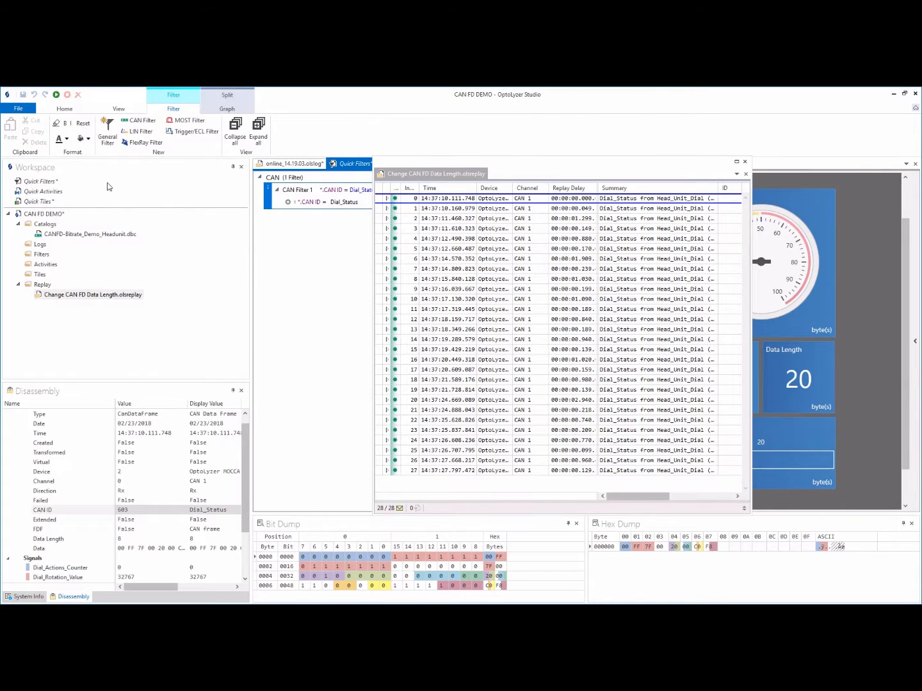
drag(109, 187, 130, 251)
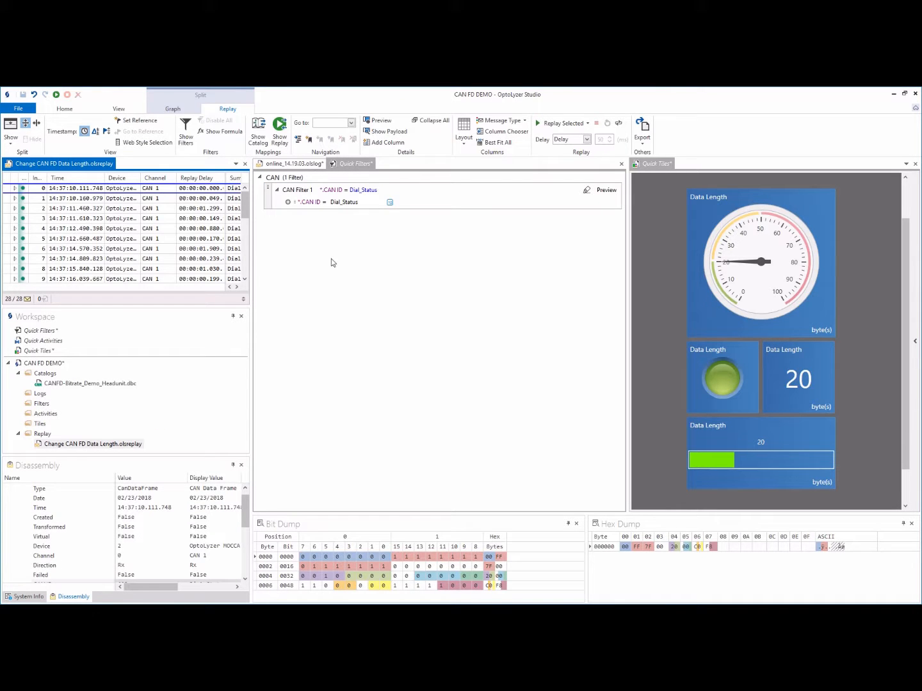
click(296, 164)
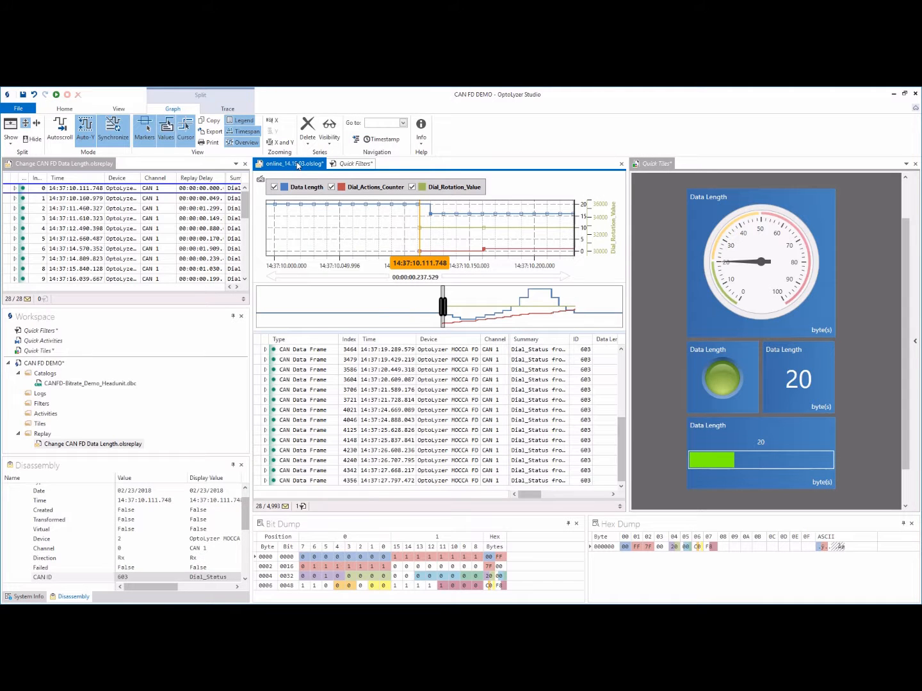
- Restart logging in online_14.19.03.olslog, disable all its filters and select an incoming CAN 2 frame
click(440, 424)
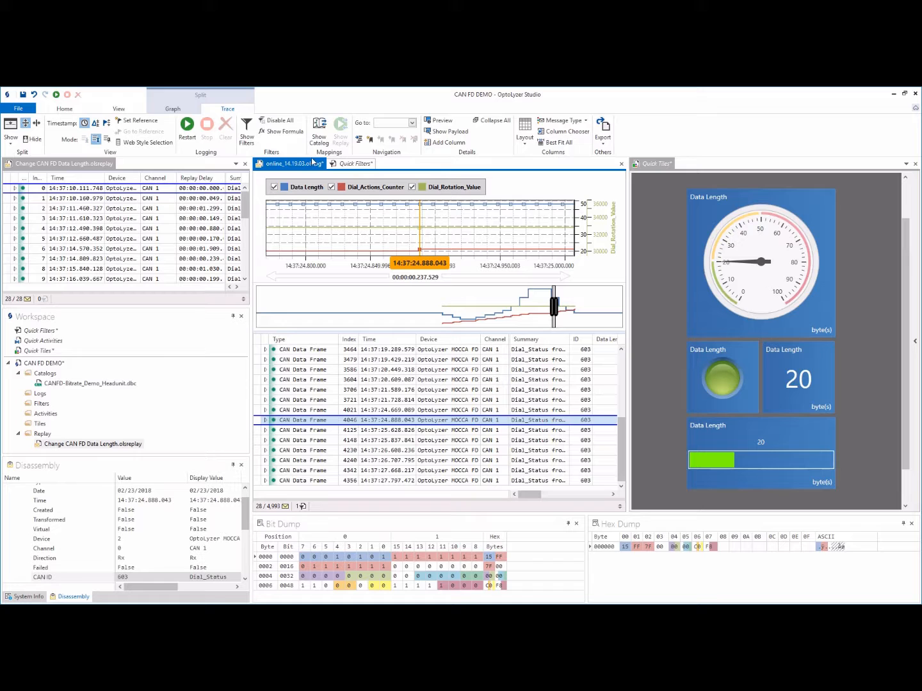
click(187, 127)
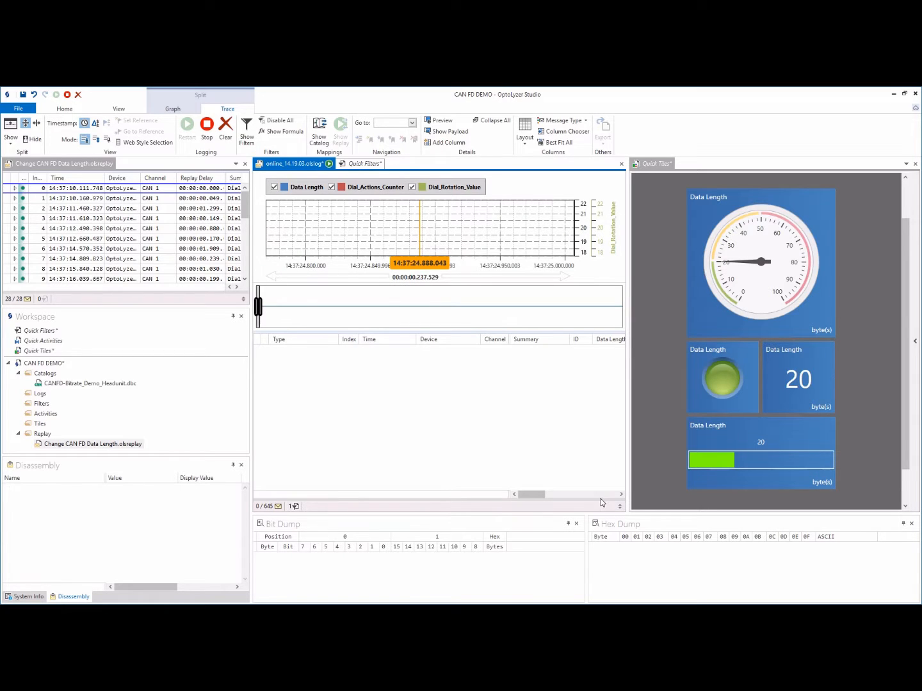
click(276, 121)
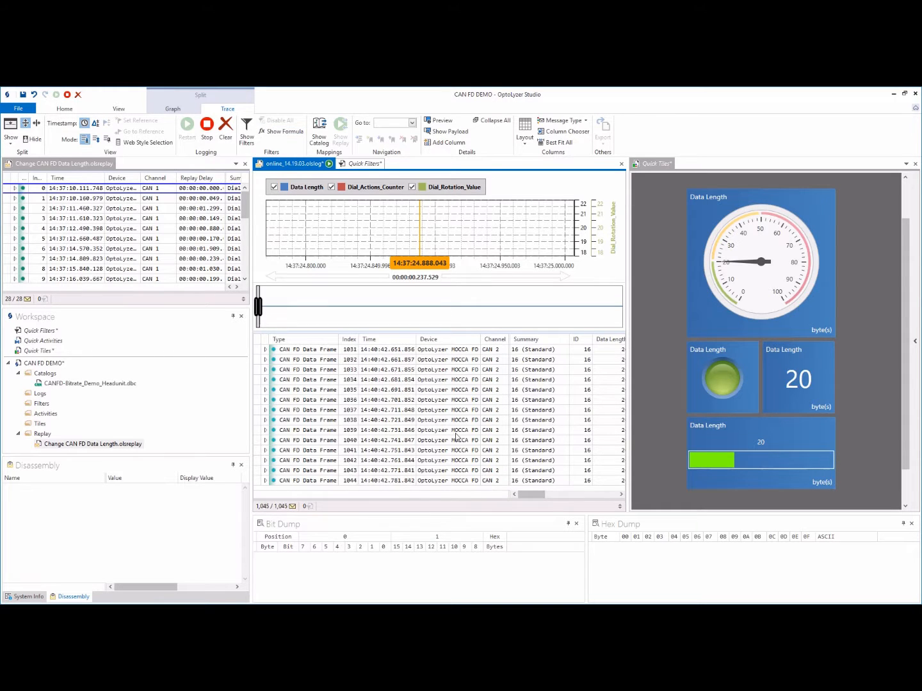
click(460, 440)
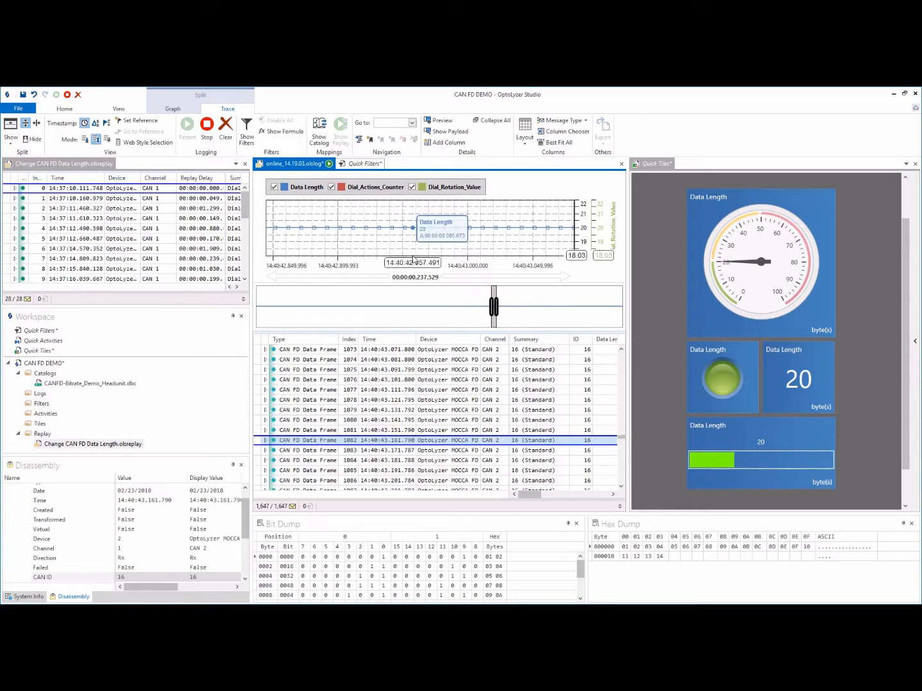
- Delete the Dial_Rotation_Value and Dial_Actions_Counter series from the graph, keeping only Data Length
right_click(459, 189)
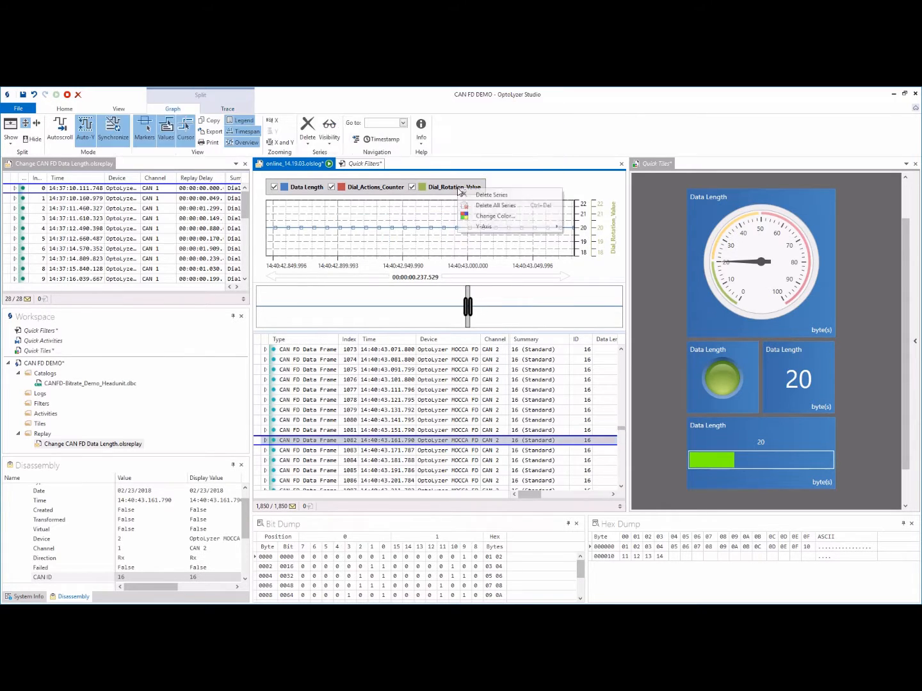
click(492, 195)
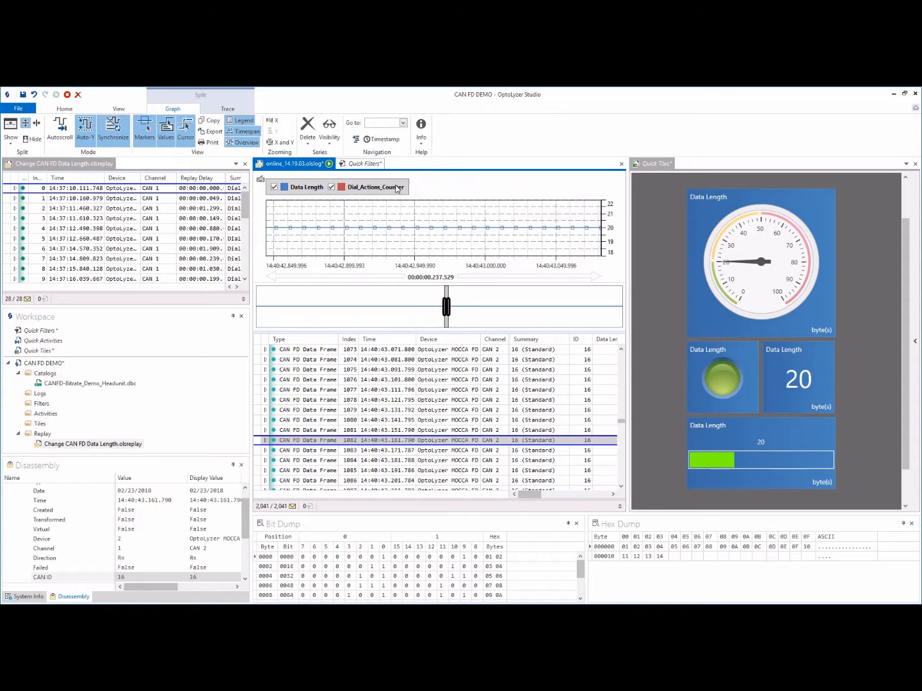
right_click(389, 187)
click(418, 194)
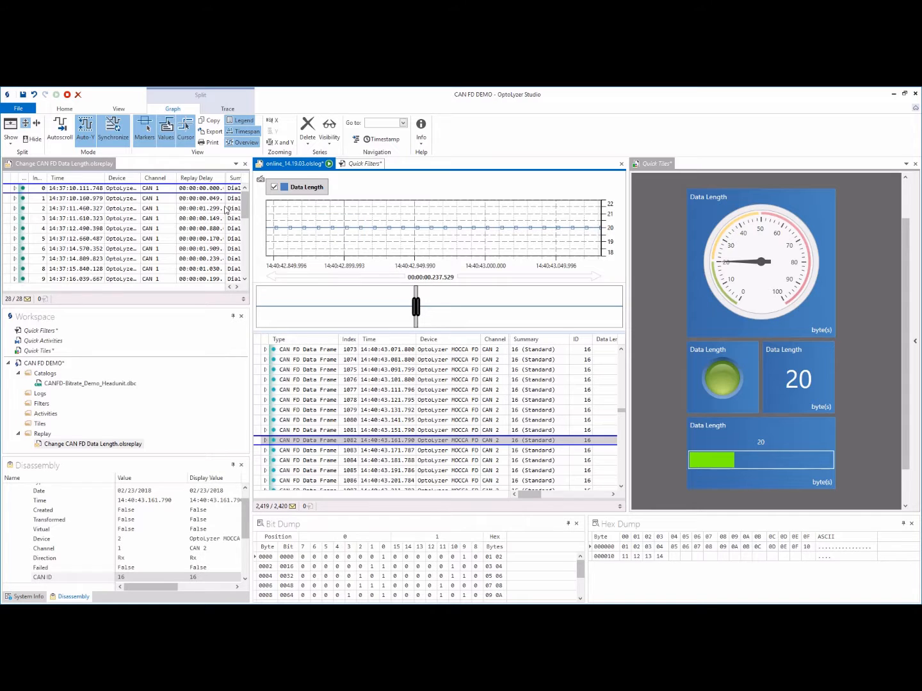
- Widen the graph's visible timespan to about 16 seconds and have it autoscroll with the live data
click(65, 138)
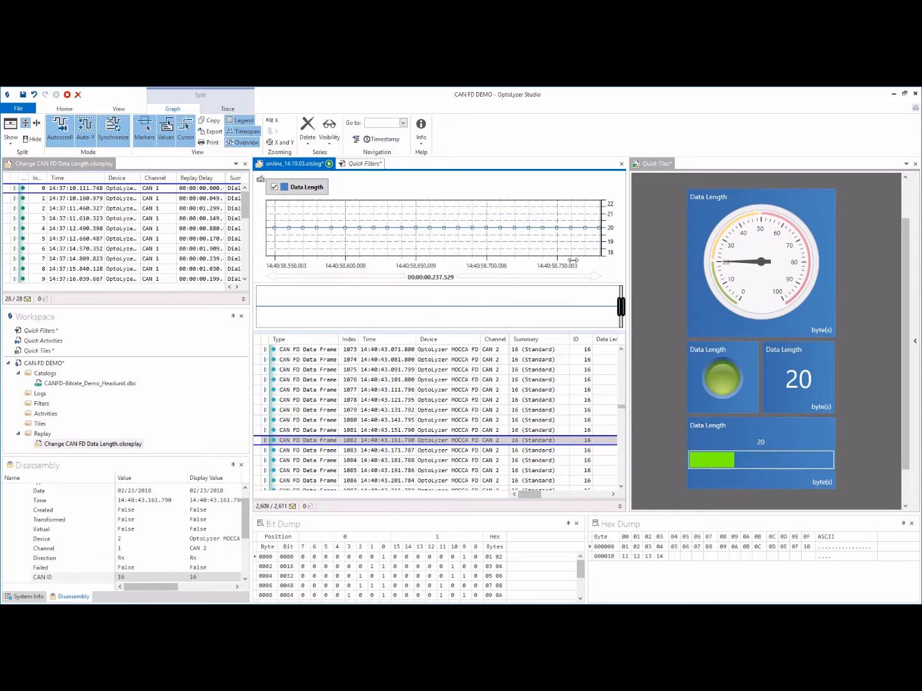
mouse_move(541, 235)
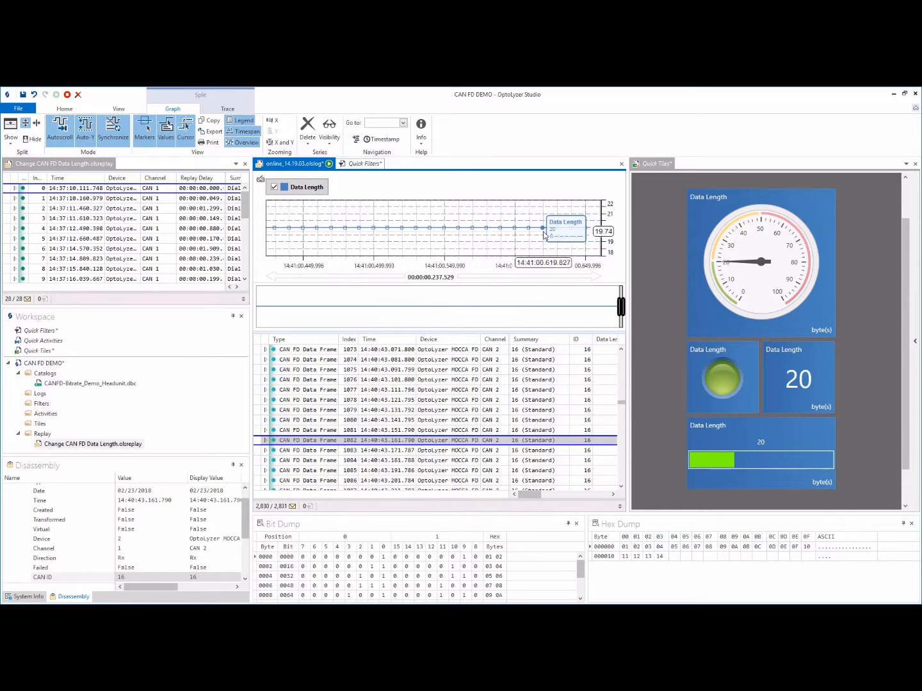
double_click(542, 235)
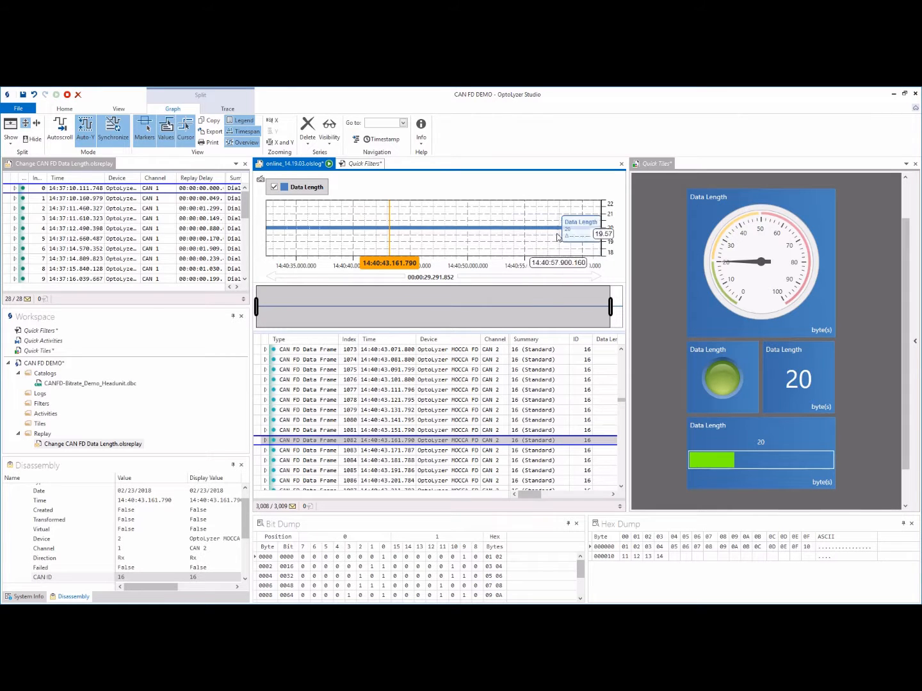
drag(257, 307, 404, 308)
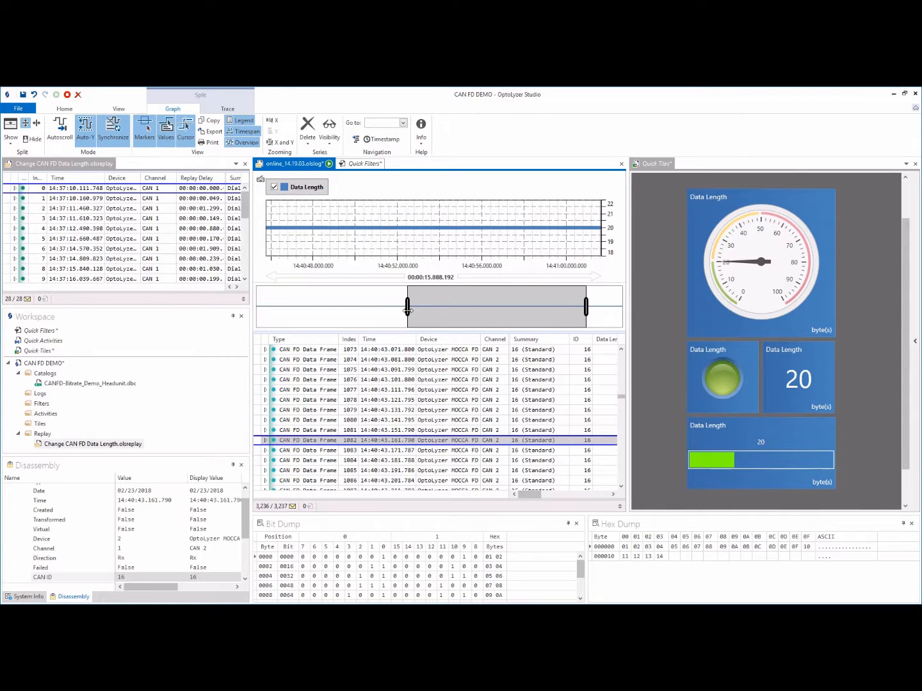
click(68, 133)
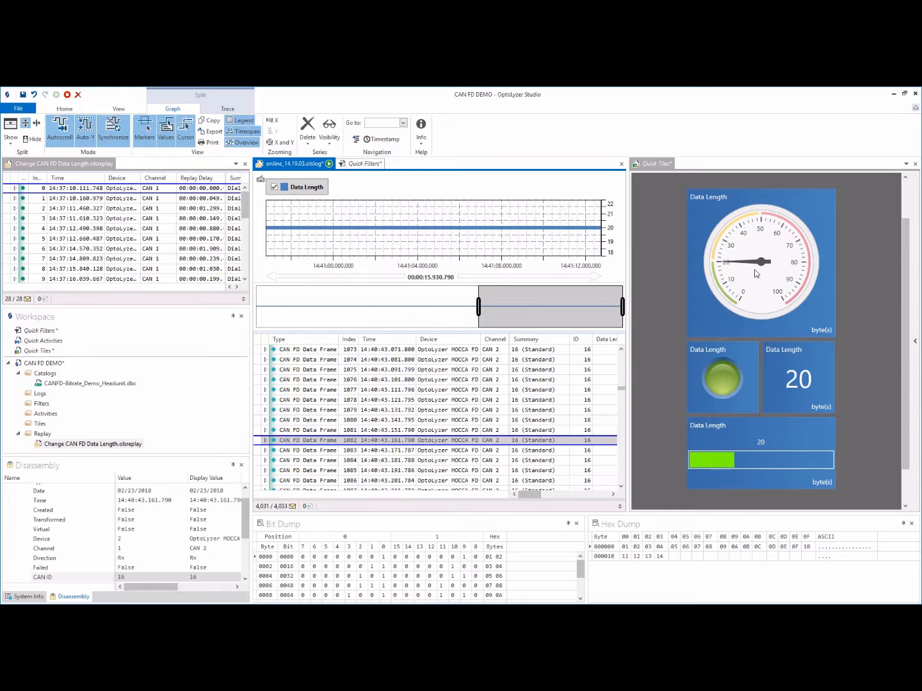
mouse_move(519, 224)
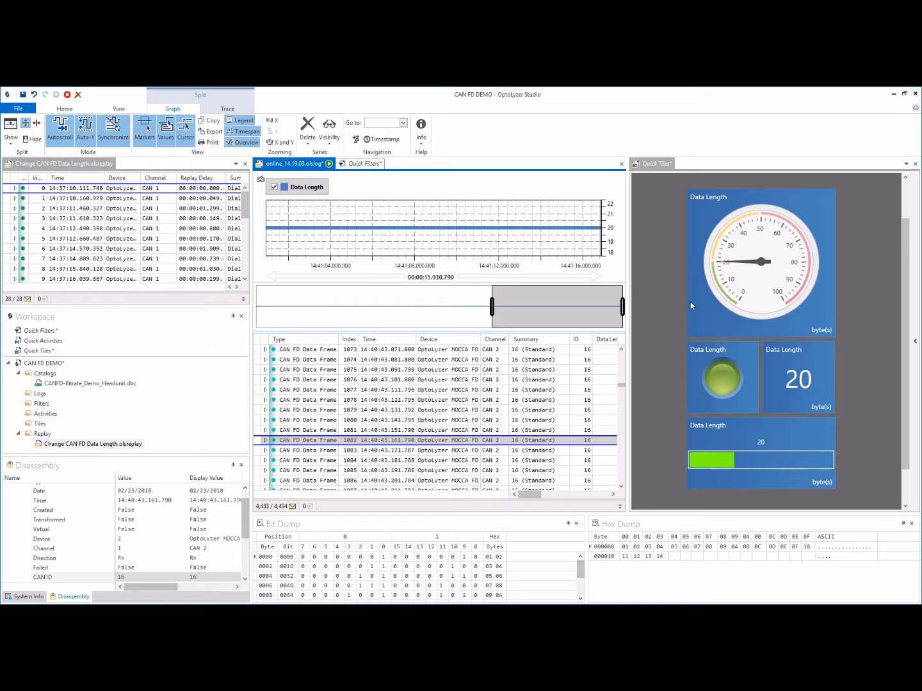
mouse_move(274, 246)
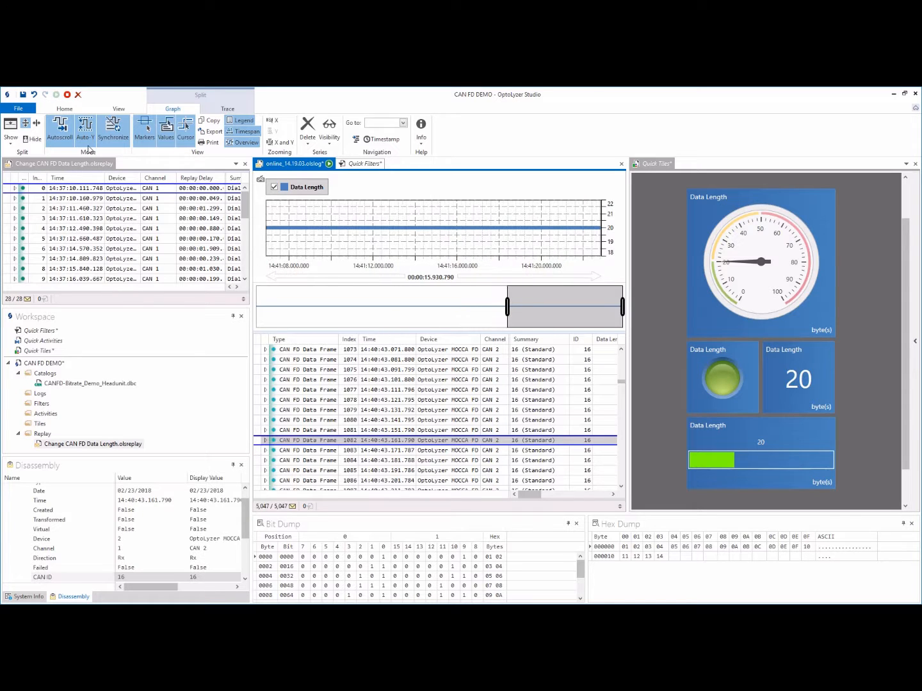
- Replay all messages of Change CAN FD Data Length.olsreplay
click(77, 165)
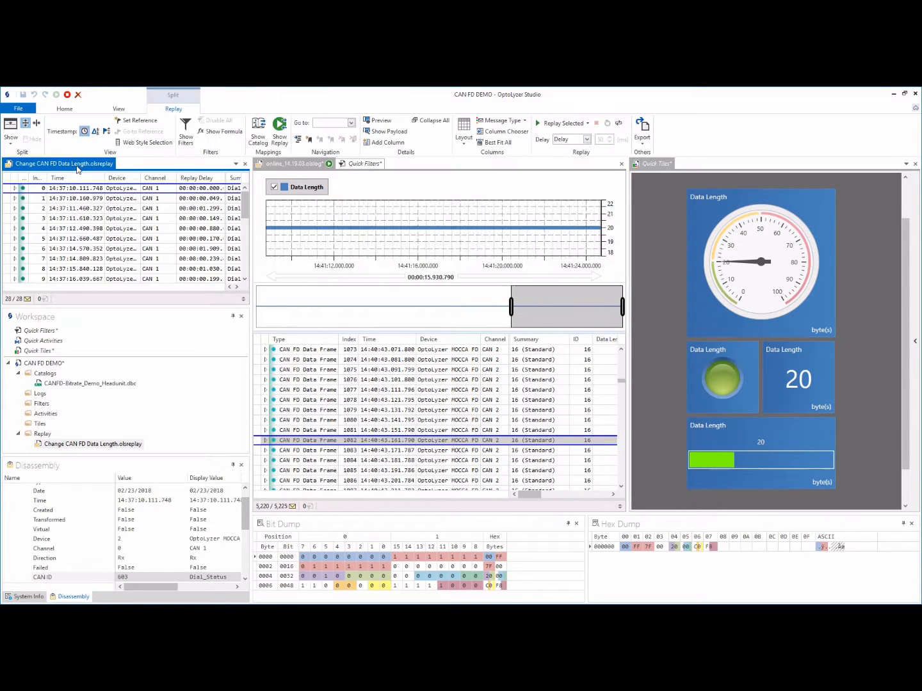
click(586, 123)
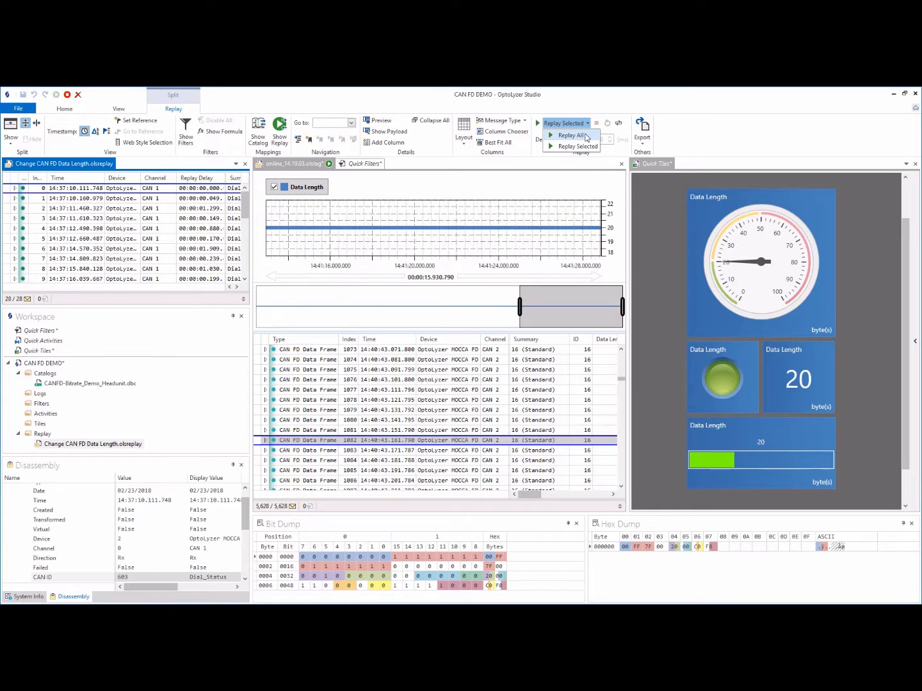
click(587, 136)
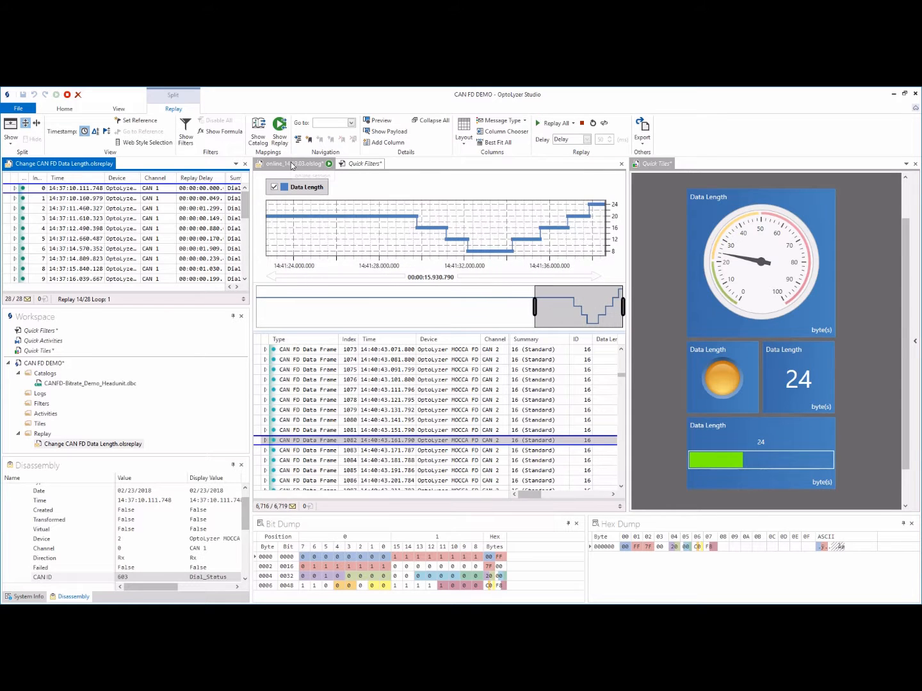
- Hide the data point markers on the Data Length graph of the online log
click(259, 165)
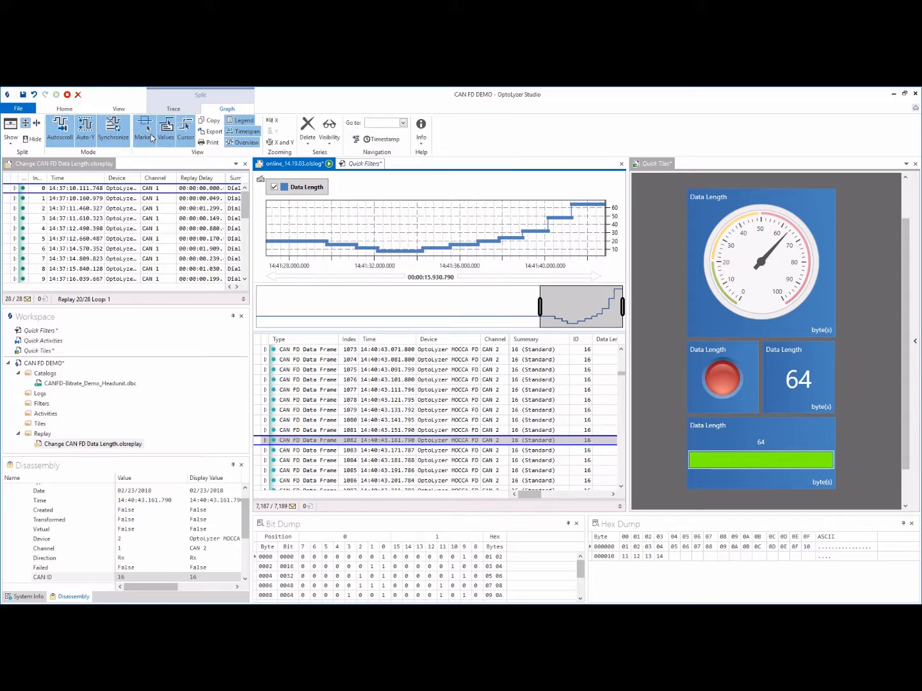
click(150, 137)
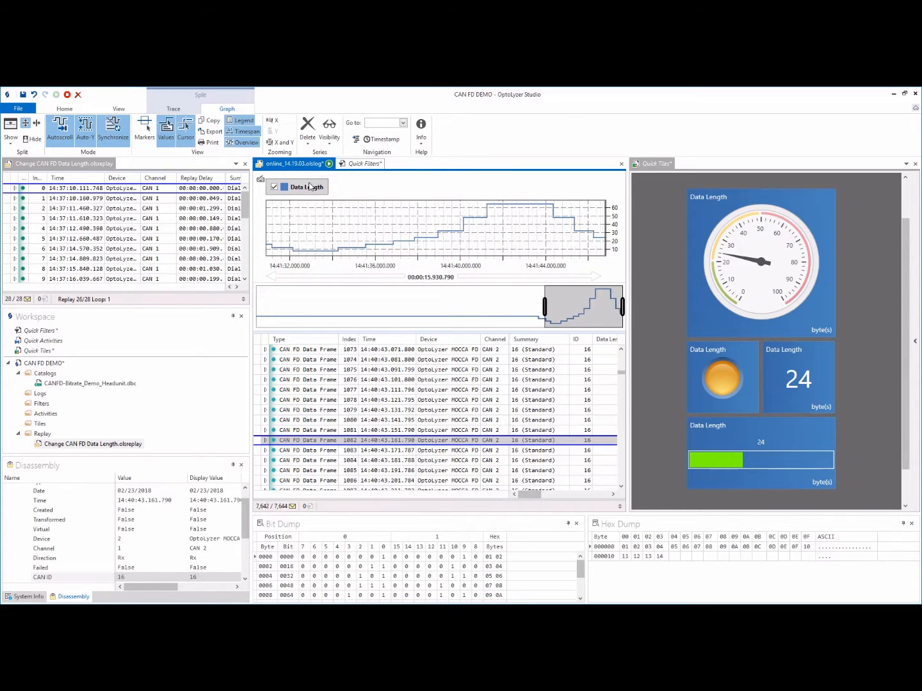
mouse_move(308, 187)
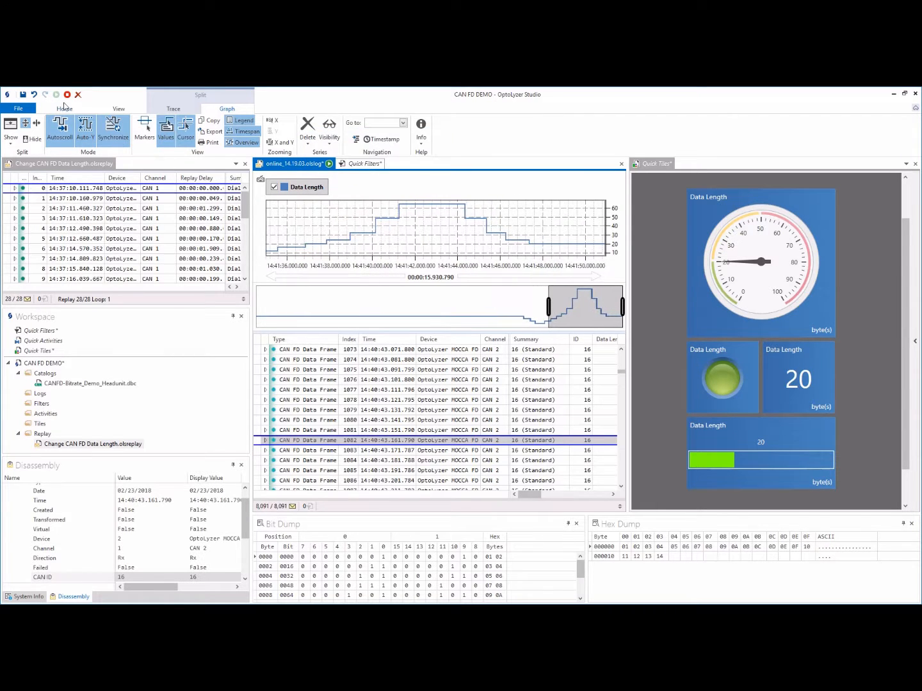
- Stop logging and autoscrolling, and set the graph range to about 26 seconds covering the whole replayed Data Length curve
click(60, 128)
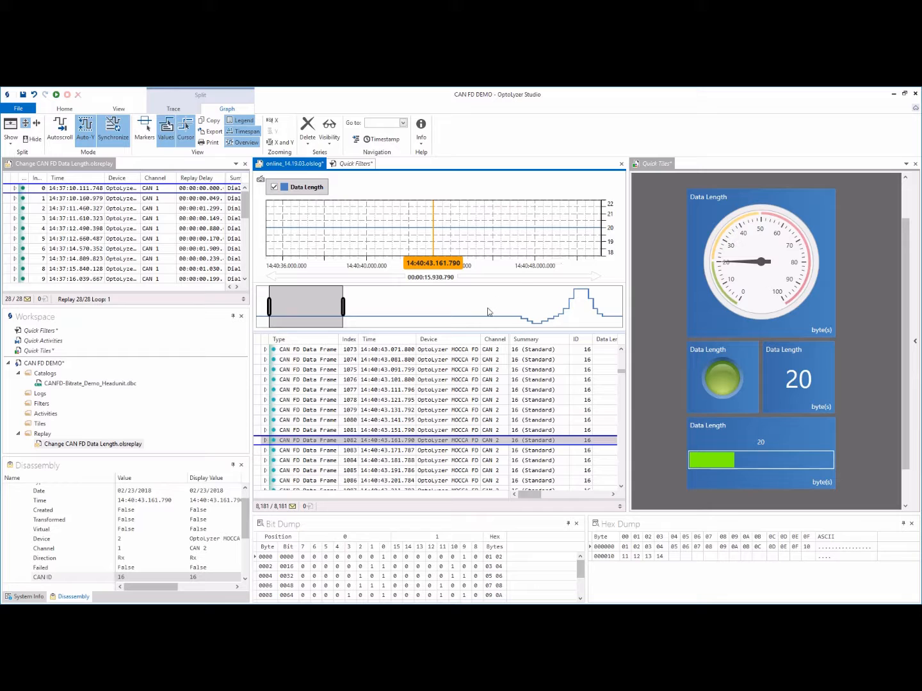
click(560, 310)
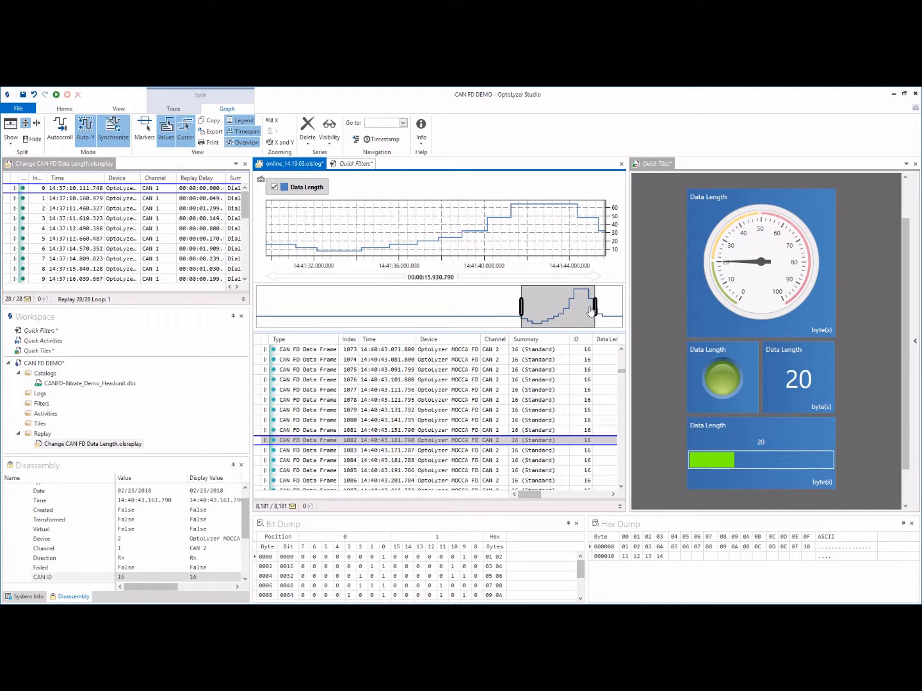
drag(595, 307, 623, 308)
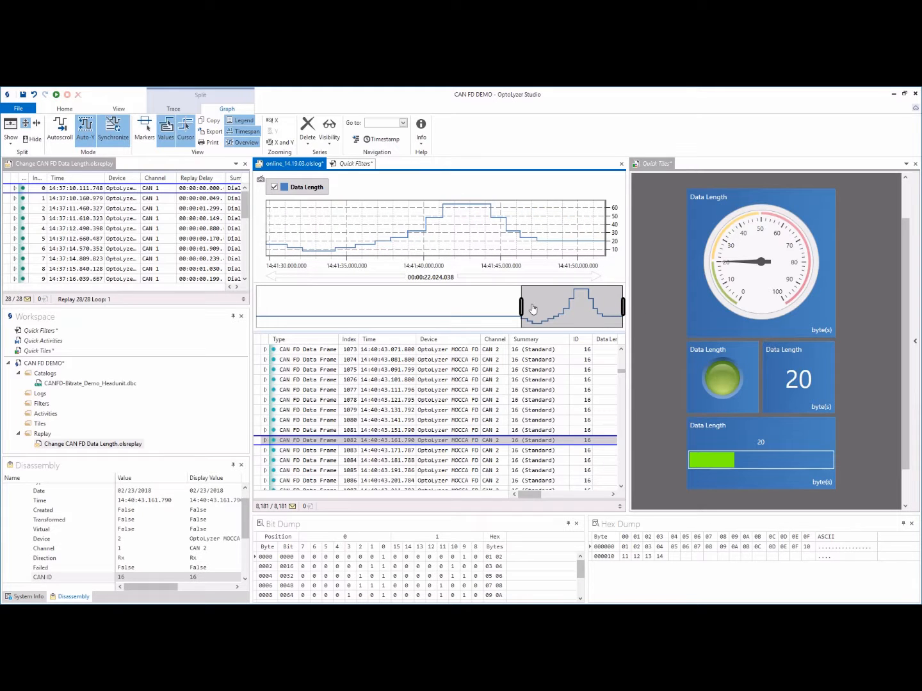
drag(521, 305, 504, 307)
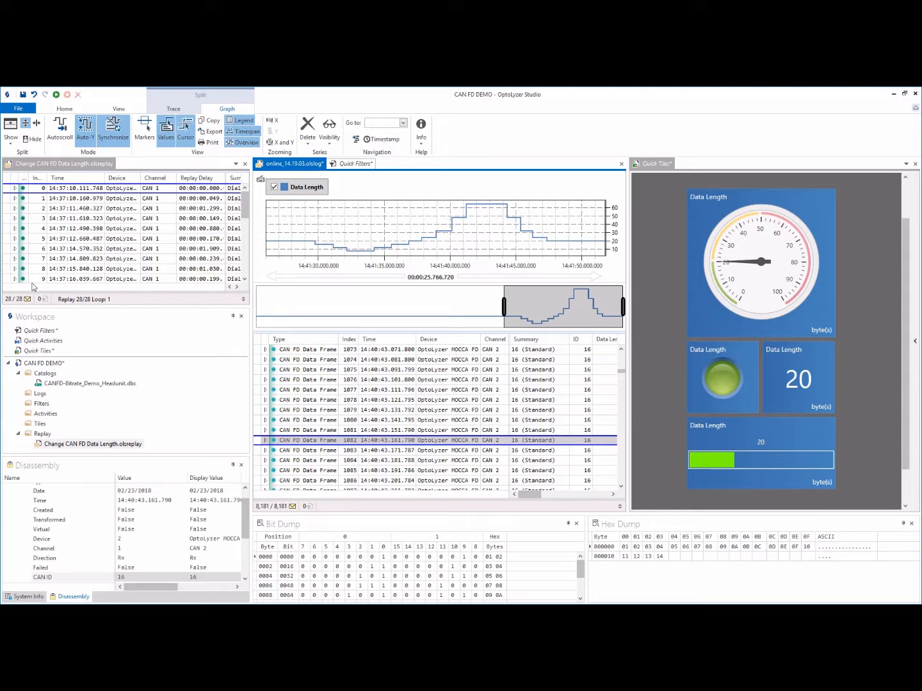
- Add a cyclic CAN data frame activity to Quick Activities and set its loop to repeat 3 times
double_click(42, 342)
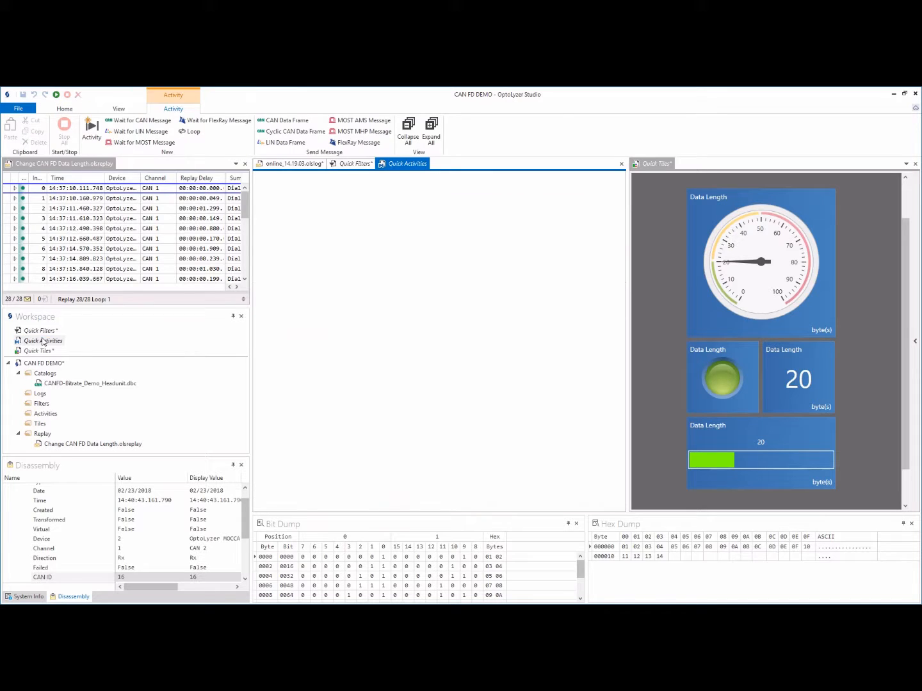
click(295, 132)
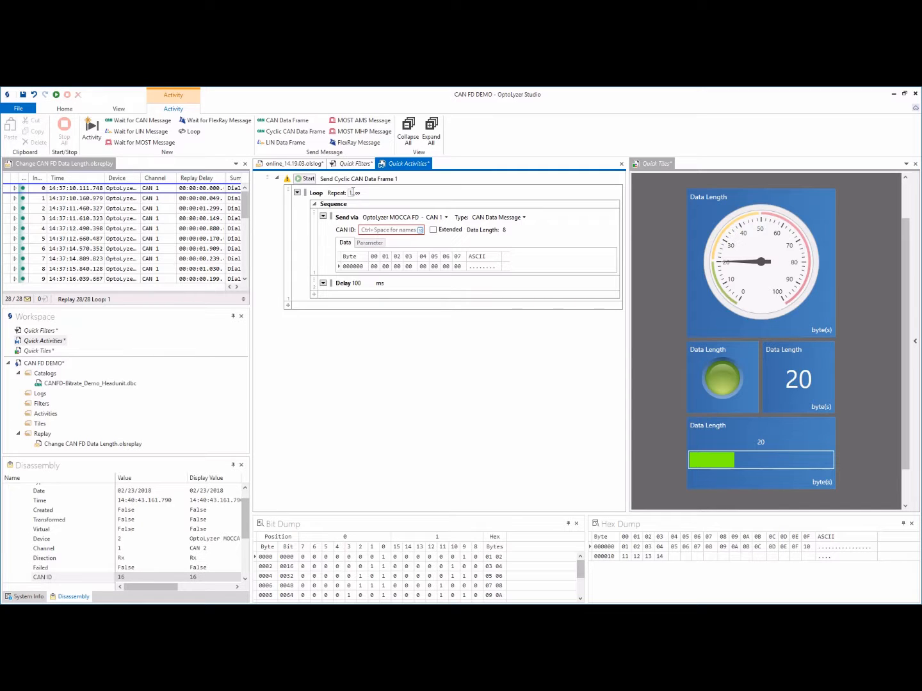
click(352, 193)
double_click(351, 192)
text(3)
- Switch integer display to hexadecimal and set the cyclic frame's CAN ID to 123
click(405, 230)
click(72, 111)
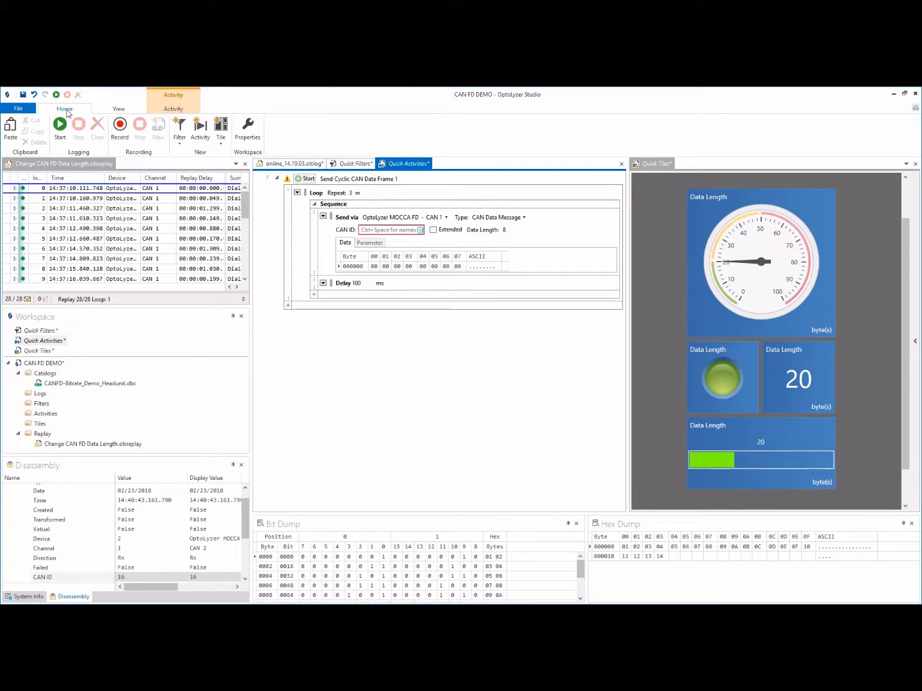
click(121, 110)
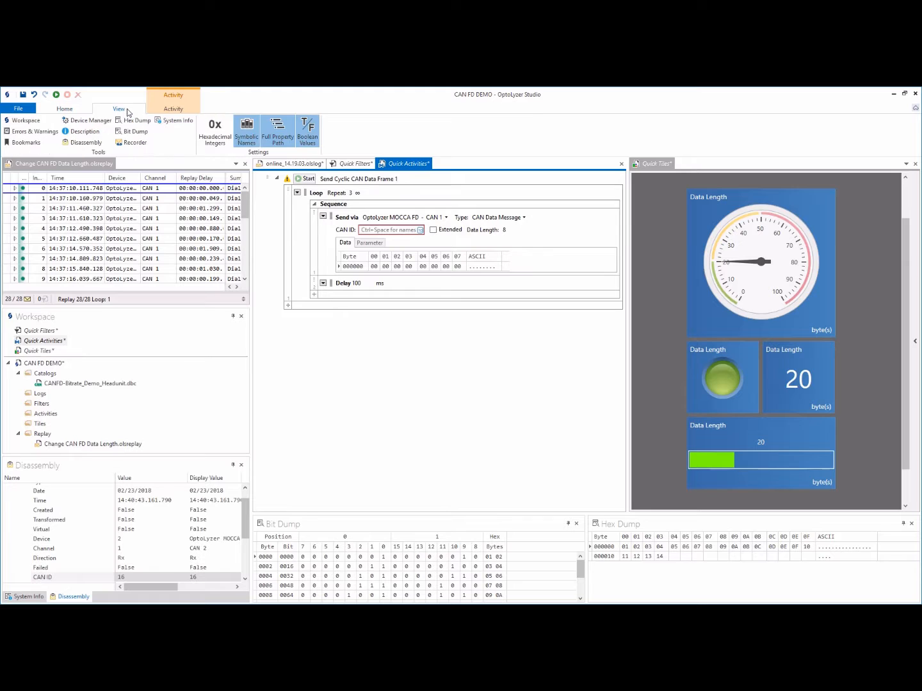
click(412, 230)
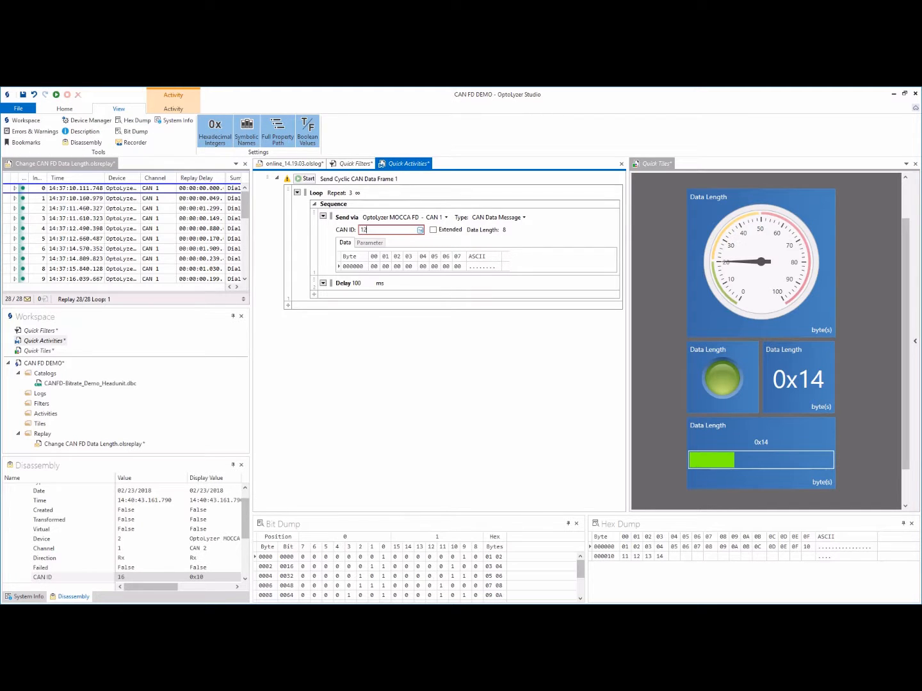
key(Return)
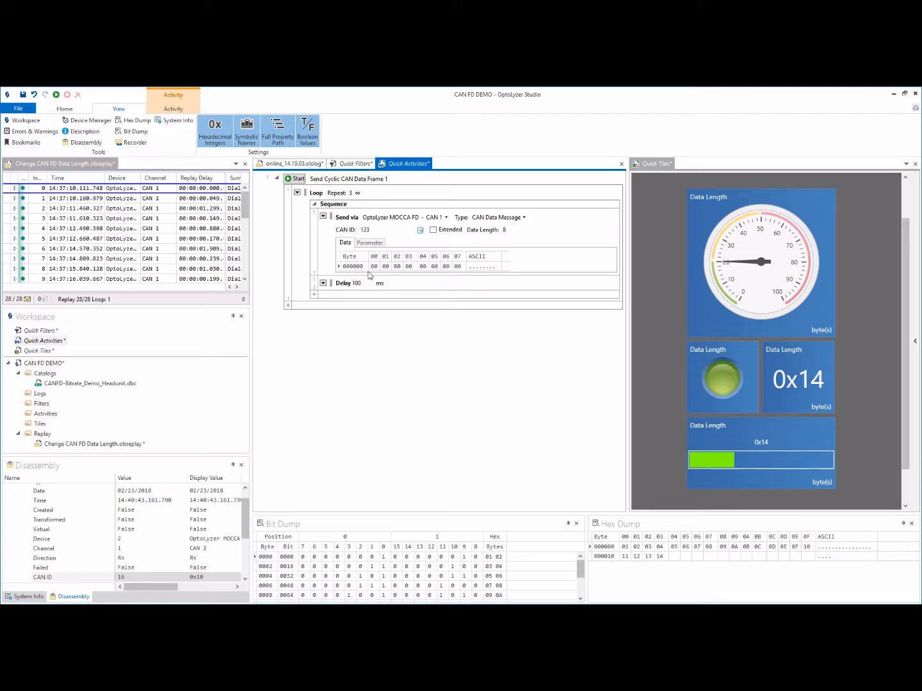
- Enter the data bytes 11 22 33 for the cyclic frame and set its data length to 3
click(374, 267)
text(11 22 33)
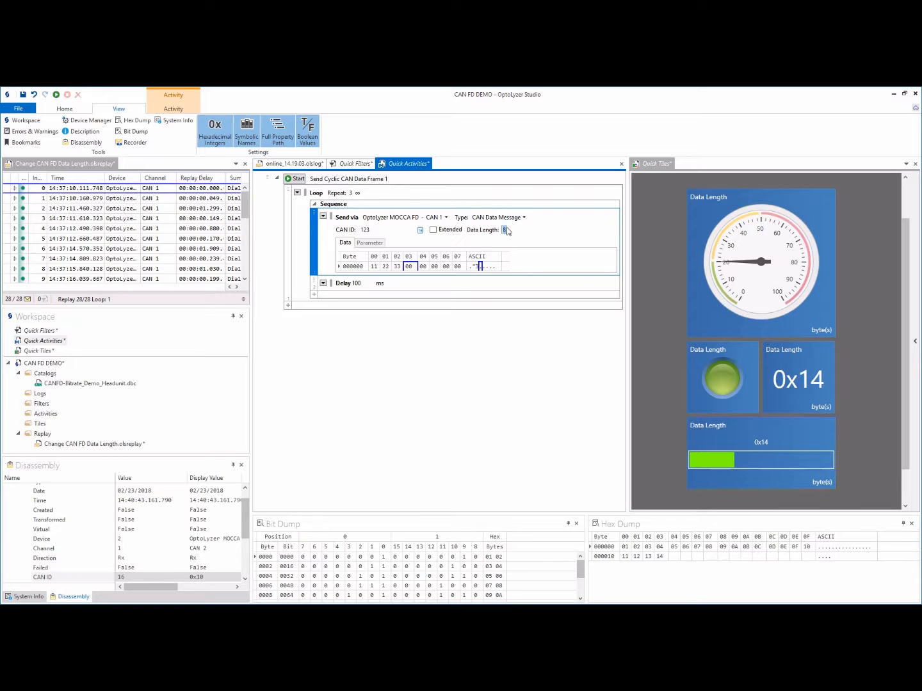
key(Return)
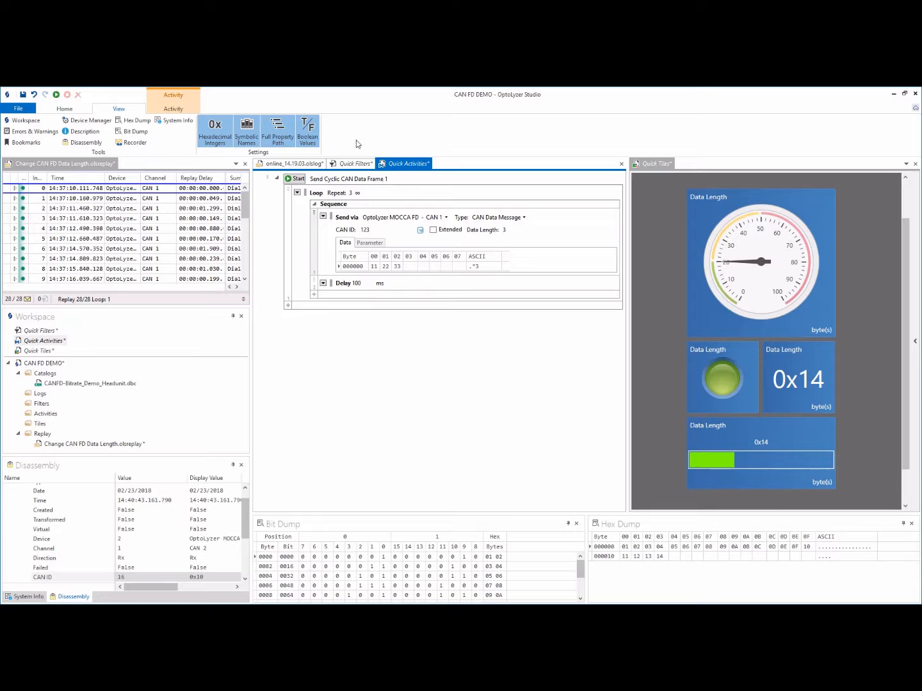
- Add a general filter to Quick Filters that matches CAN data frames with CAN ID 123
click(356, 164)
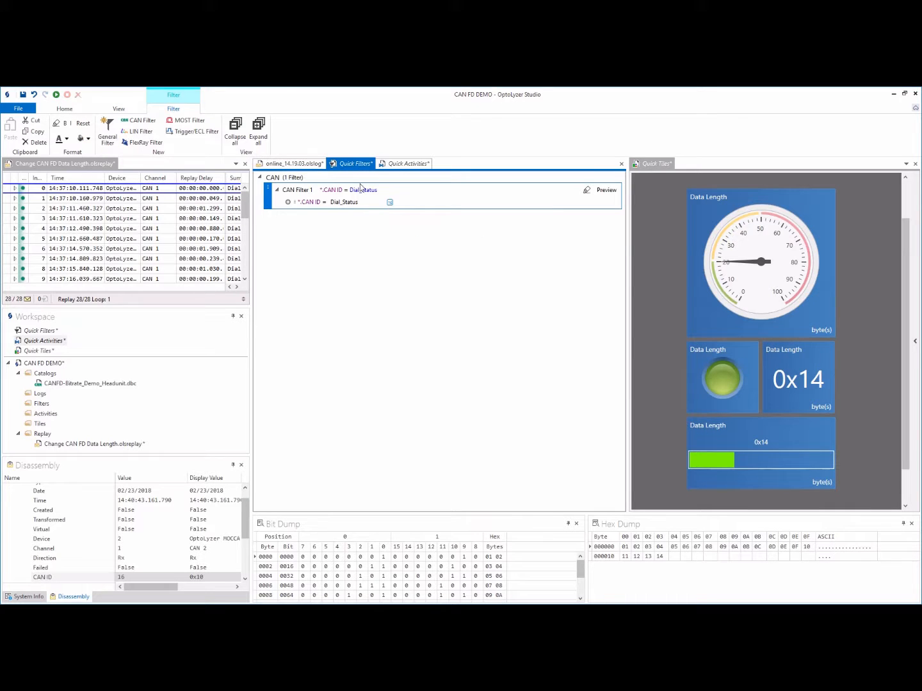
click(107, 128)
click(304, 243)
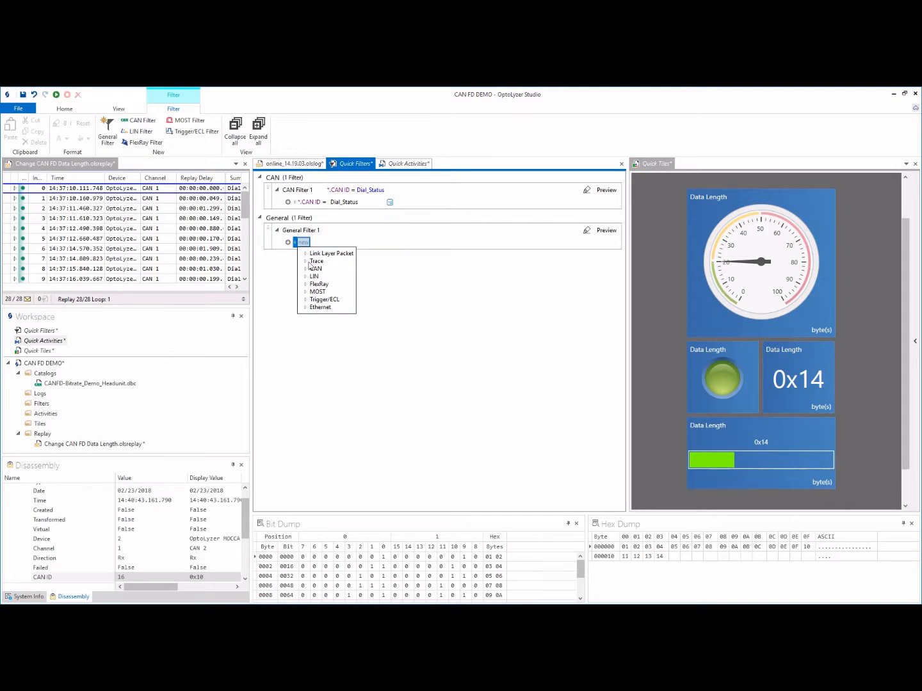
click(307, 270)
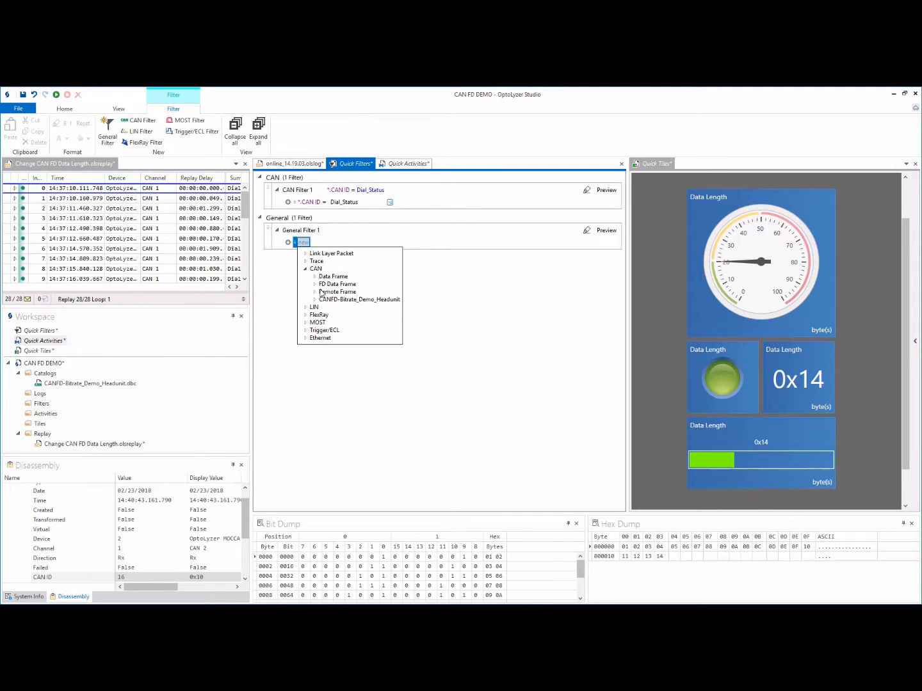
click(314, 277)
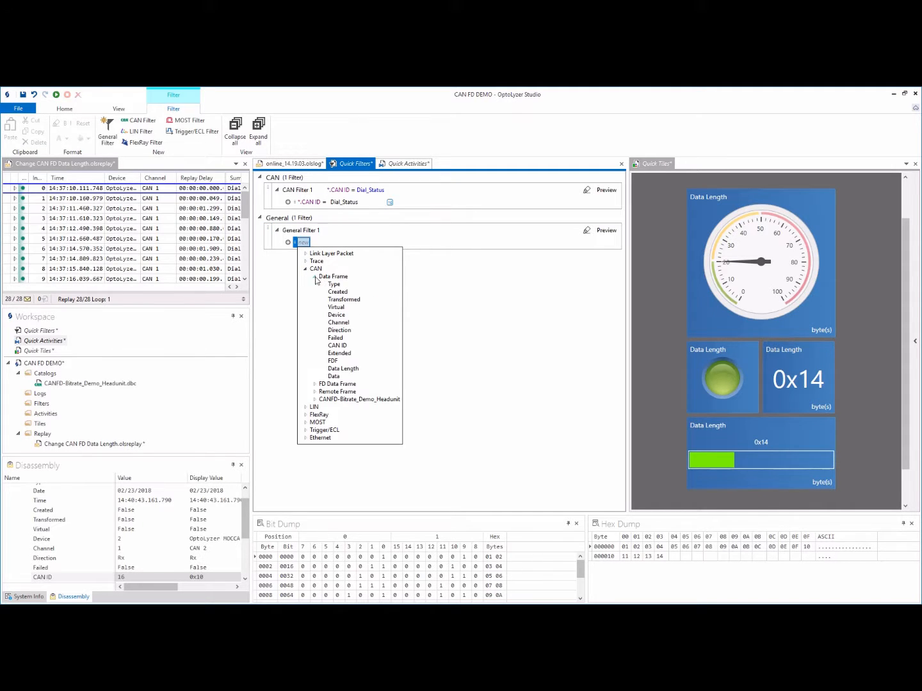
click(340, 346)
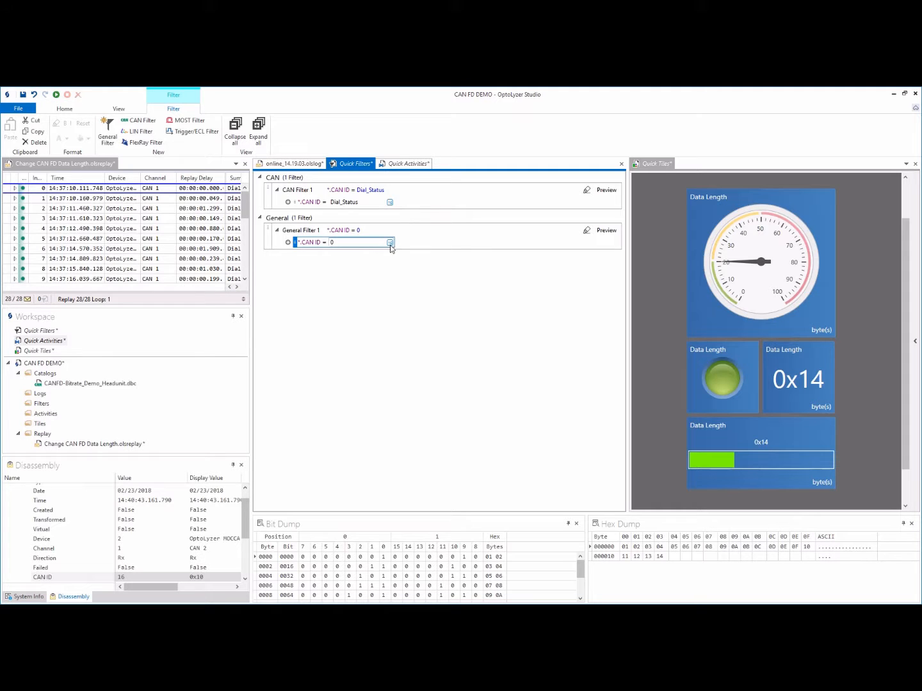
drag(368, 245, 323, 238)
double_click(357, 242)
text(123)
key(Return)
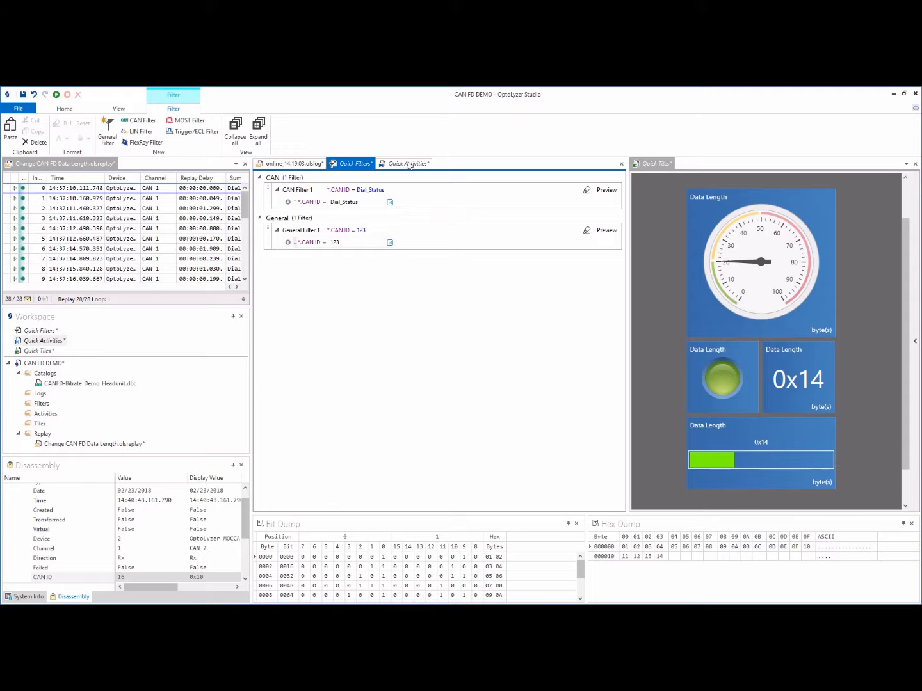
- Apply General Filter 1 as a pass filter to the online log's trace
click(311, 165)
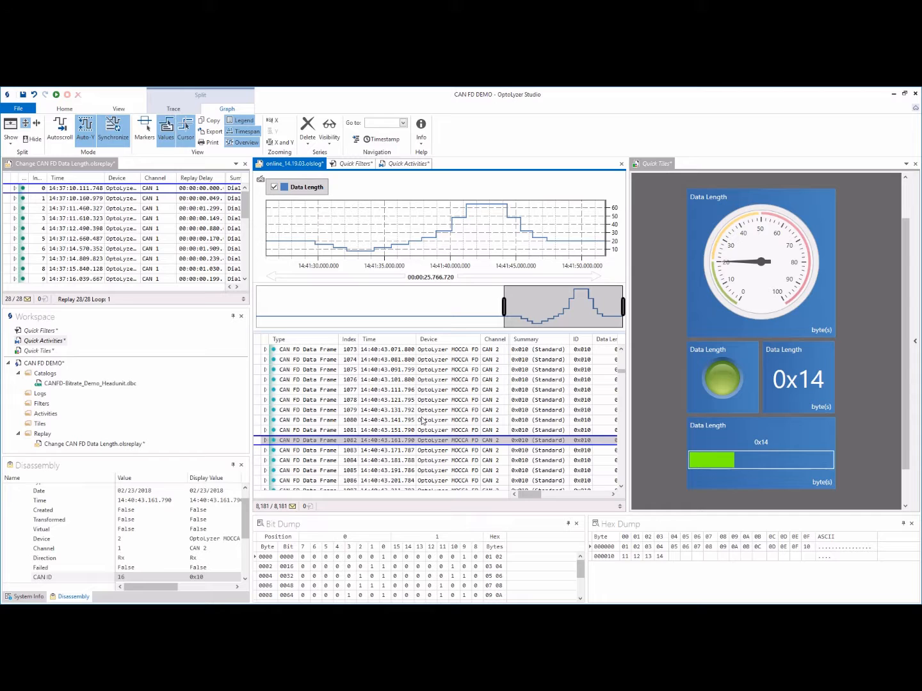
click(189, 111)
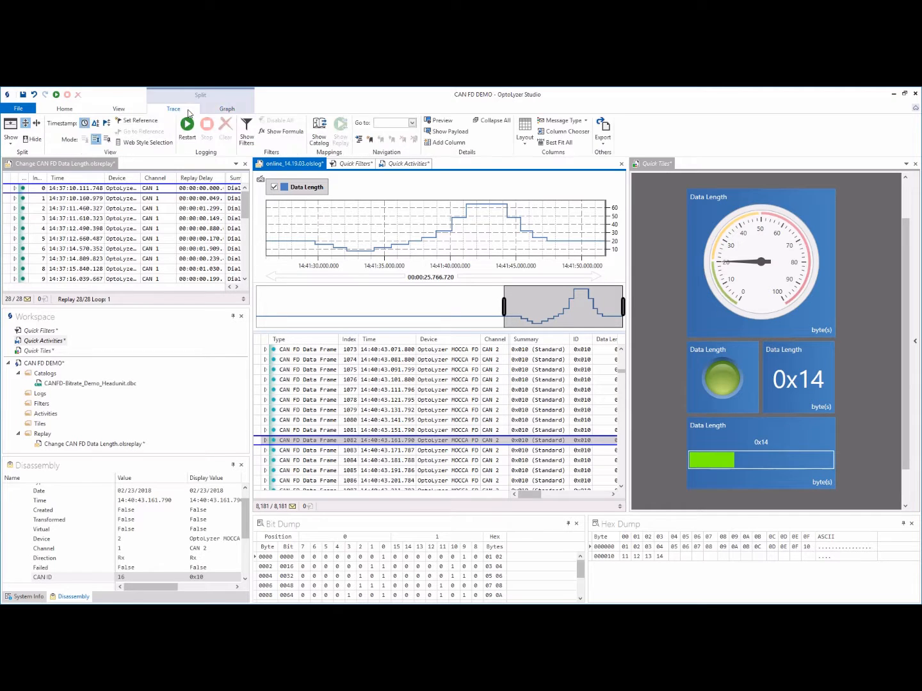
click(619, 508)
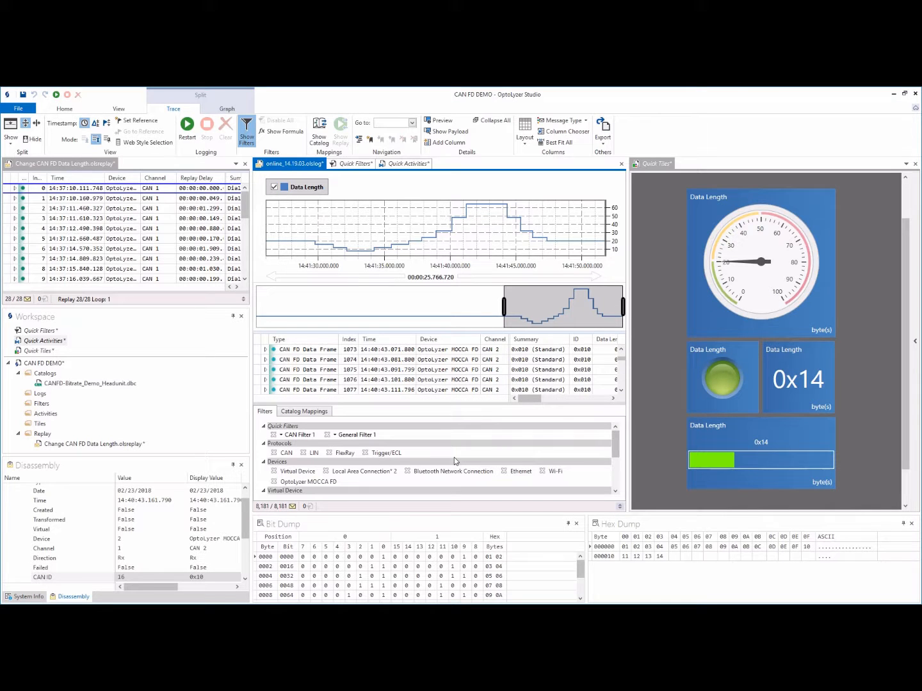
click(335, 435)
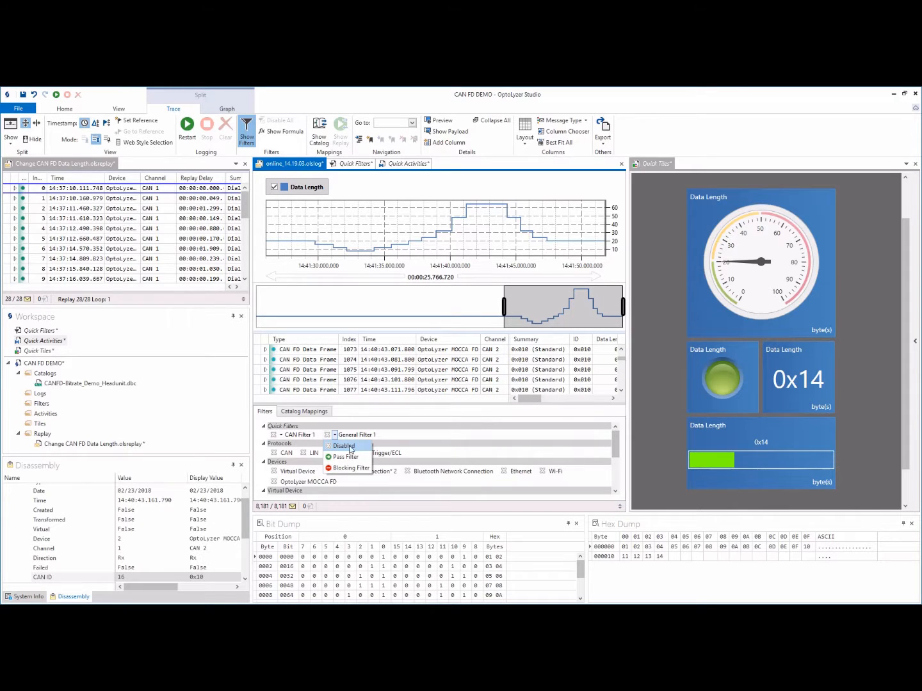
click(349, 457)
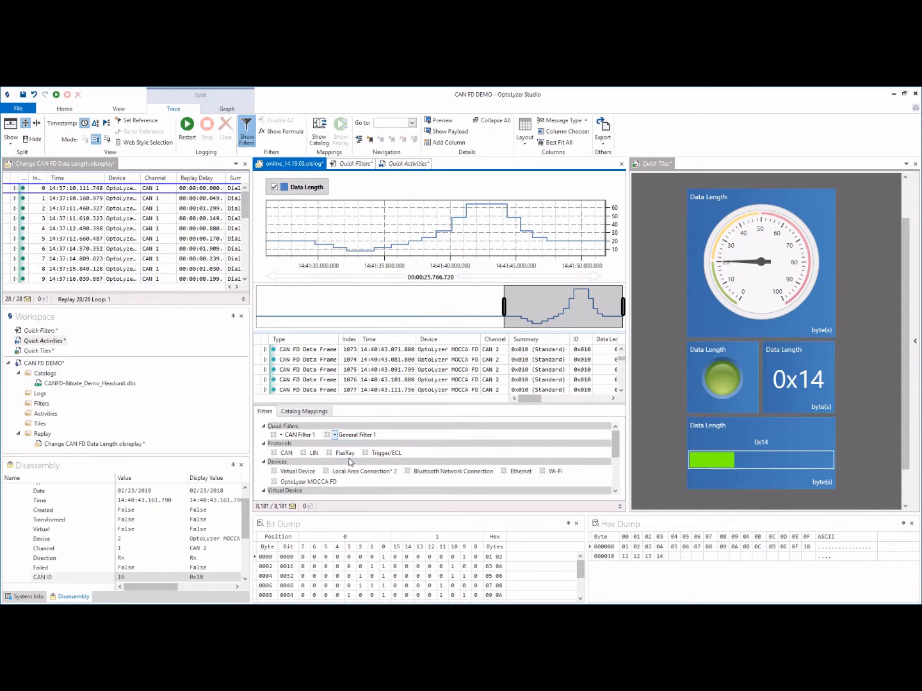
click(619, 508)
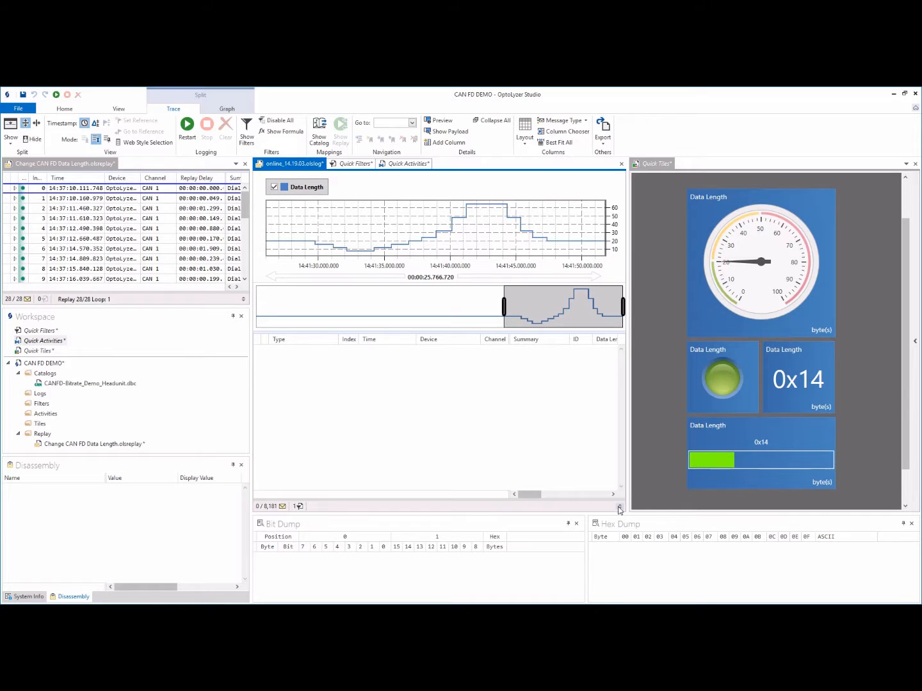
- Restart logging and run the Send Cyclic CAN Data Frame 1 activity, returning to the online log to check the filtered frames
click(187, 126)
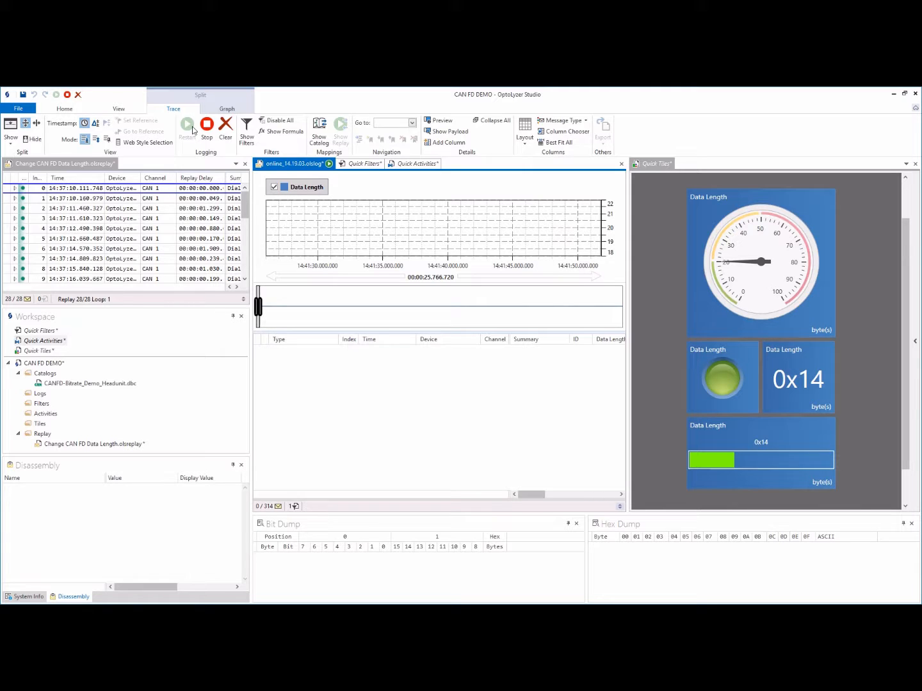
click(419, 165)
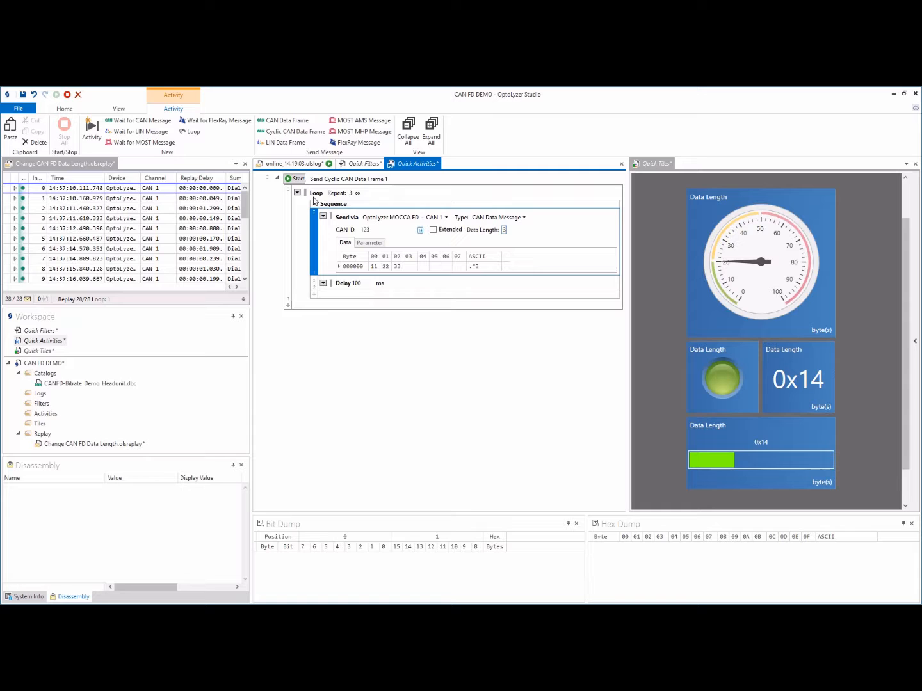
click(297, 179)
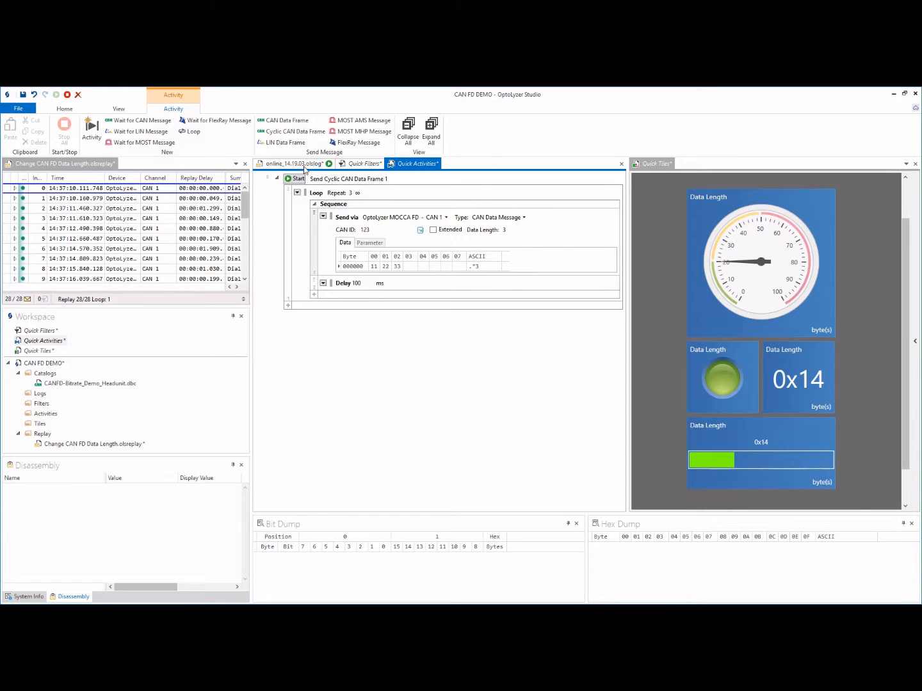
click(303, 167)
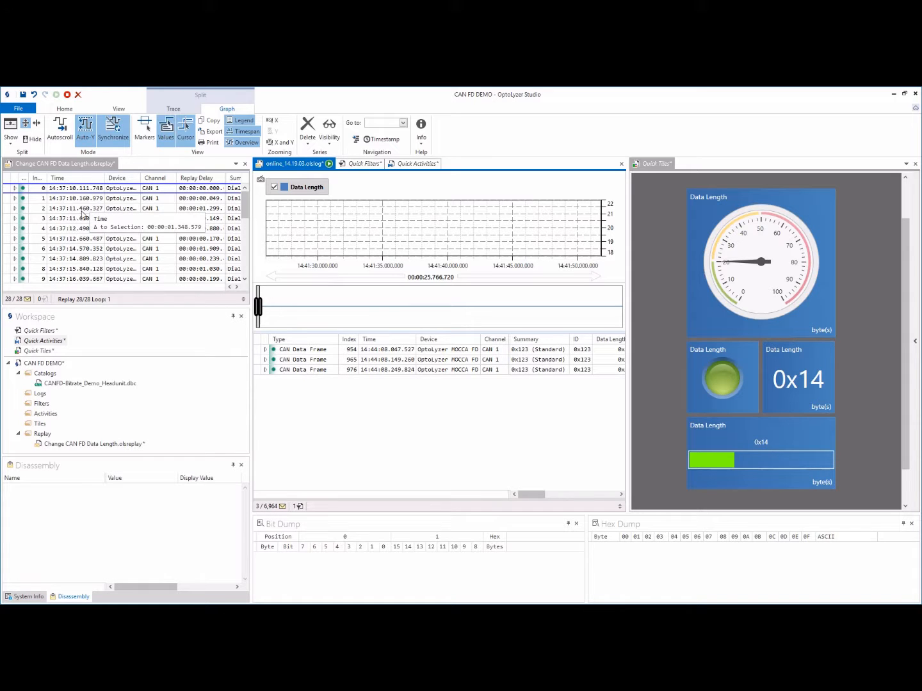
- Bookmark message 0 of the replay file and dock the Bookmarks view together with System Info and Disassembly
click(69, 190)
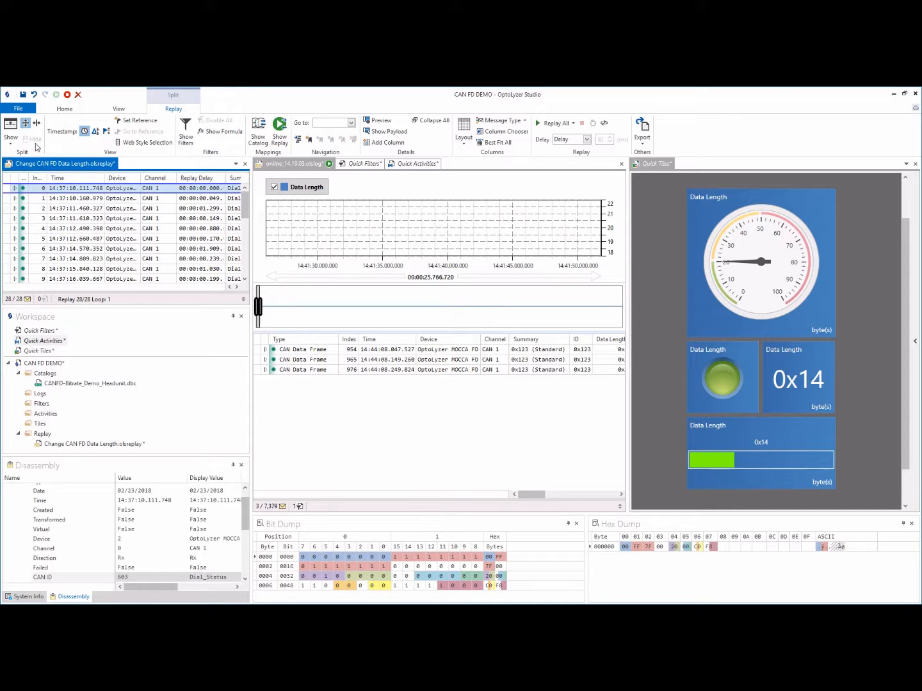
click(21, 95)
click(310, 139)
click(119, 109)
click(26, 142)
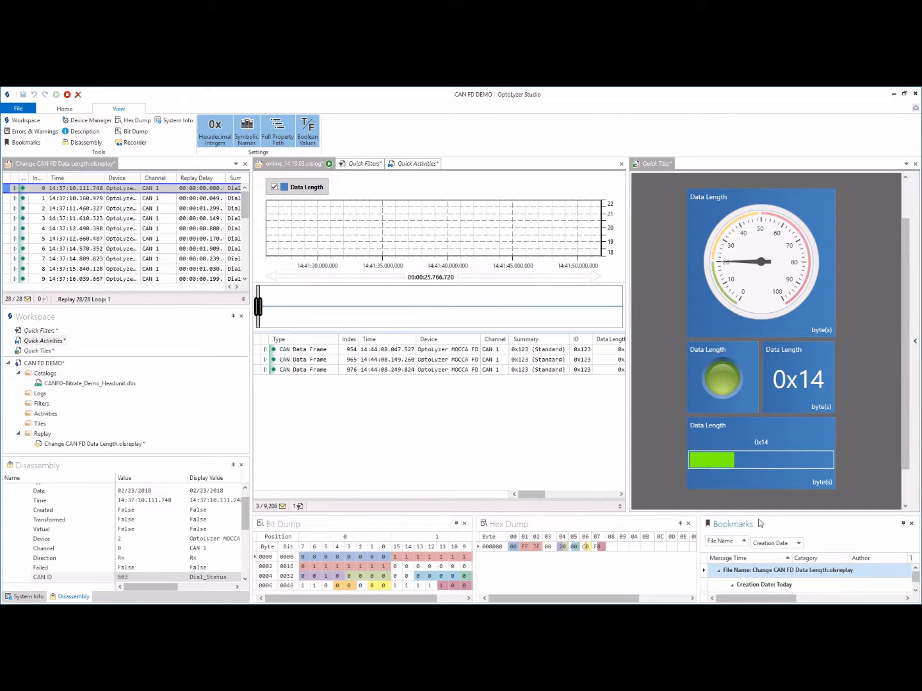
drag(711, 521, 123, 533)
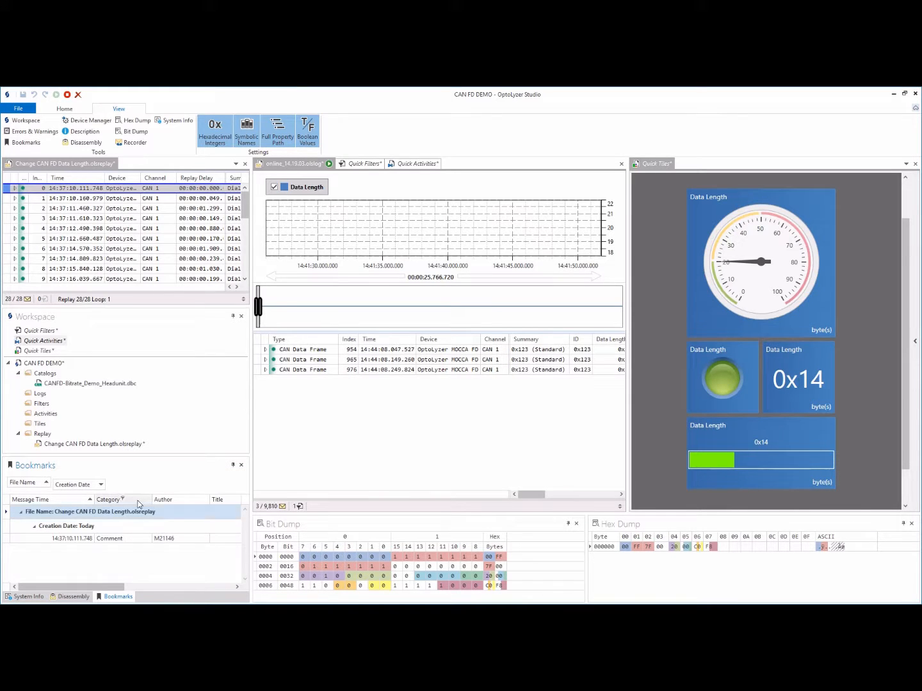
- Tidy the bookmark list: best-fit all columns, ungroup Creation Date, hide the group panel, and widen the Title and Notes columns
right_click(140, 498)
click(179, 470)
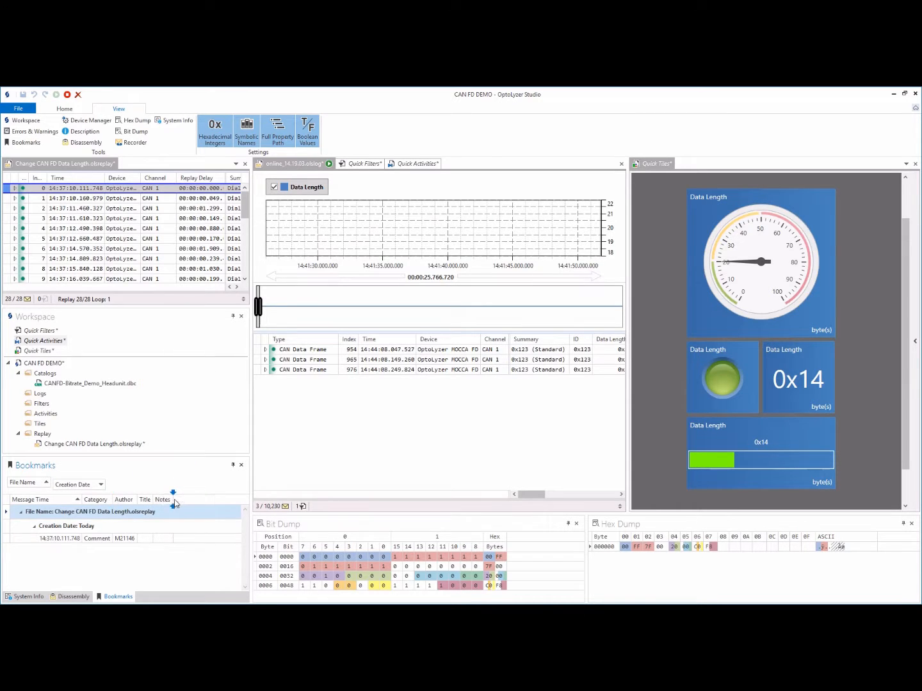
drag(78, 485, 57, 506)
right_click(38, 486)
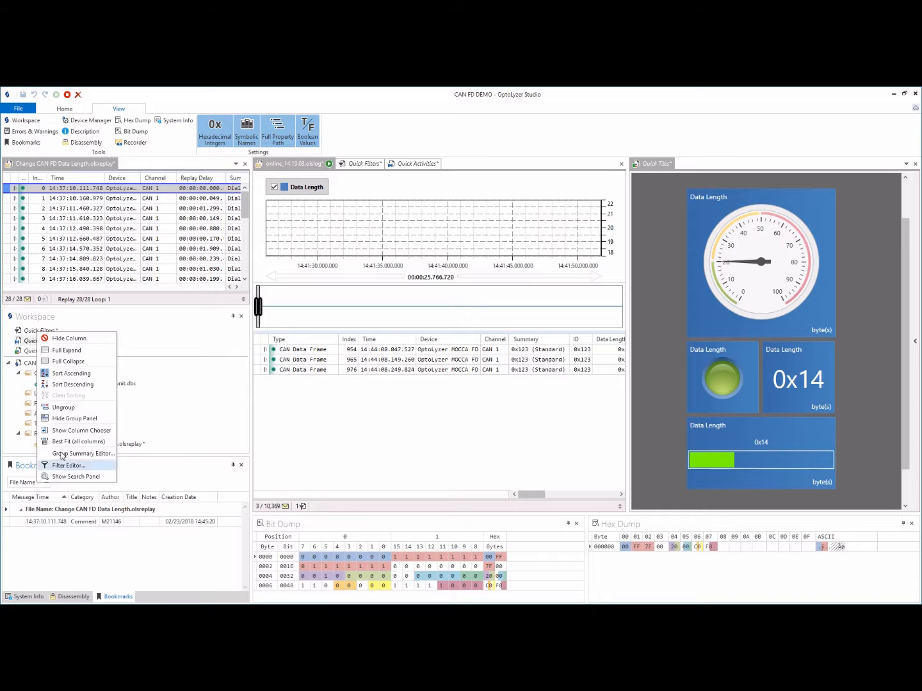
click(78, 420)
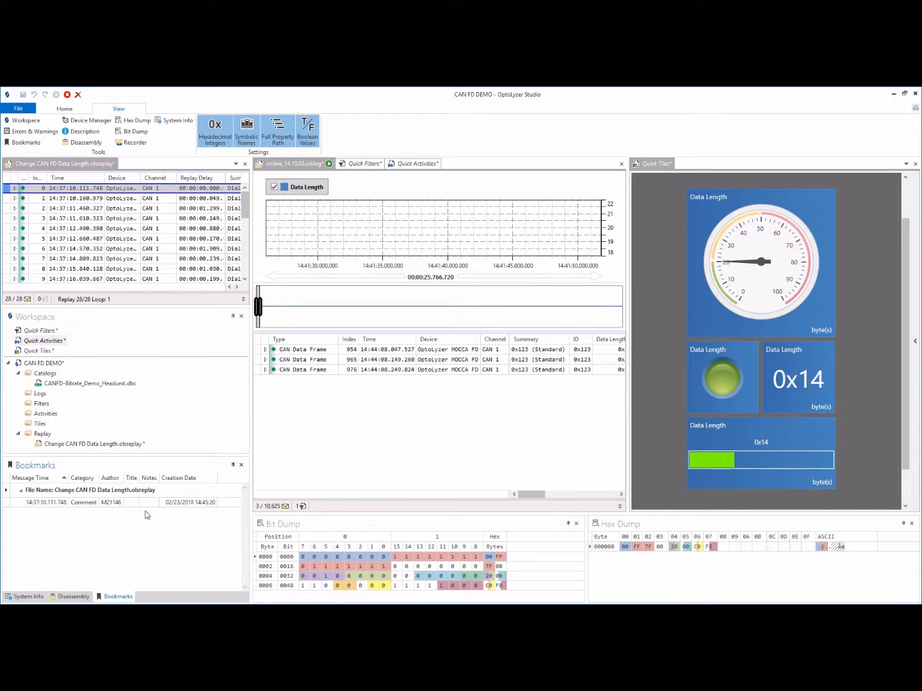
drag(159, 476, 174, 477)
- Keep the first bookmark's category as Comment, title it "First Message" and add the note "Start of the sequence."
click(92, 505)
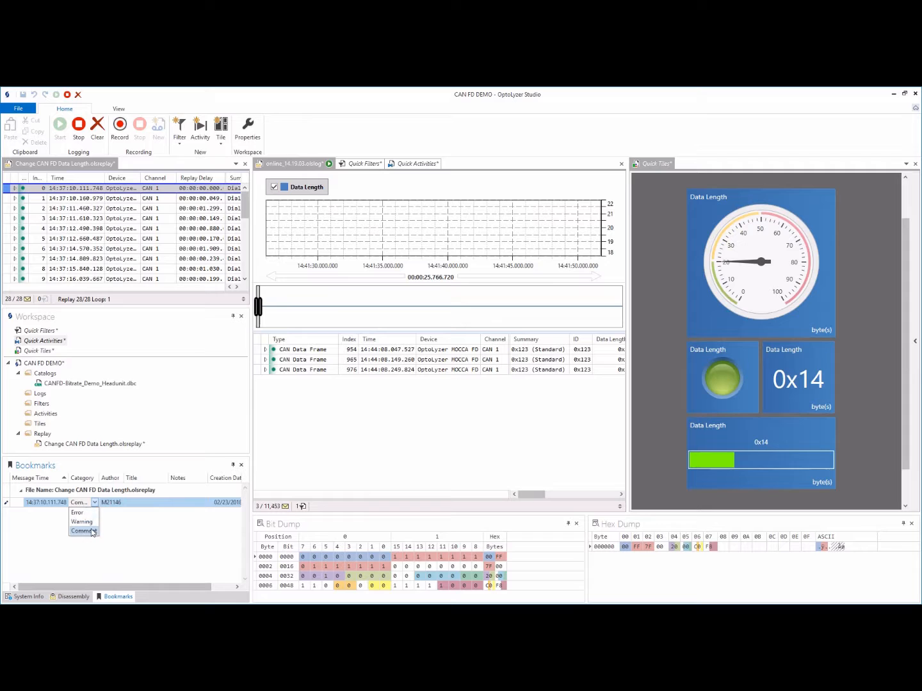
click(136, 505)
click(138, 503)
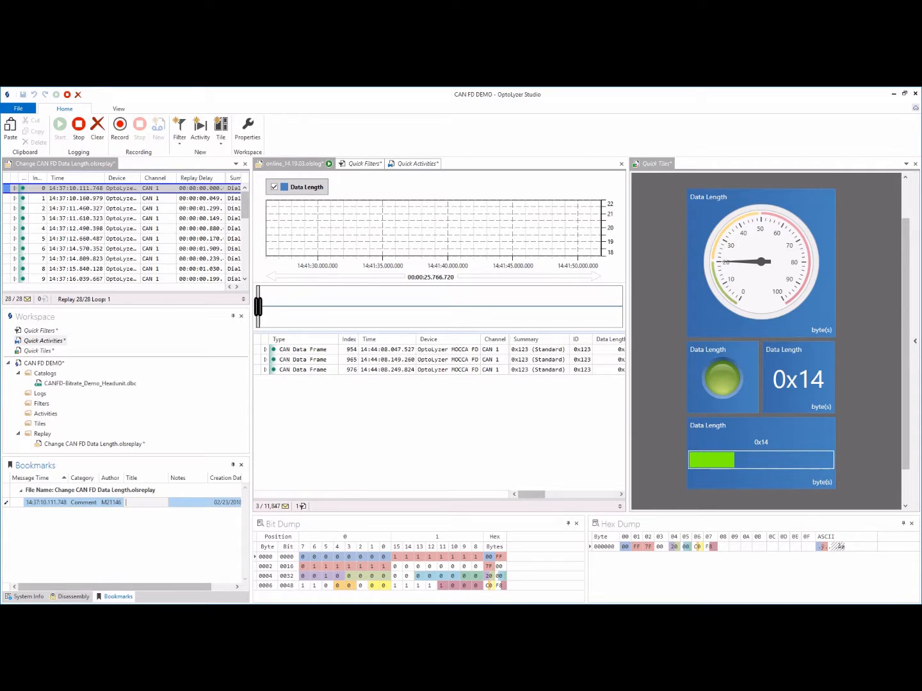
text(First Message)
click(199, 502)
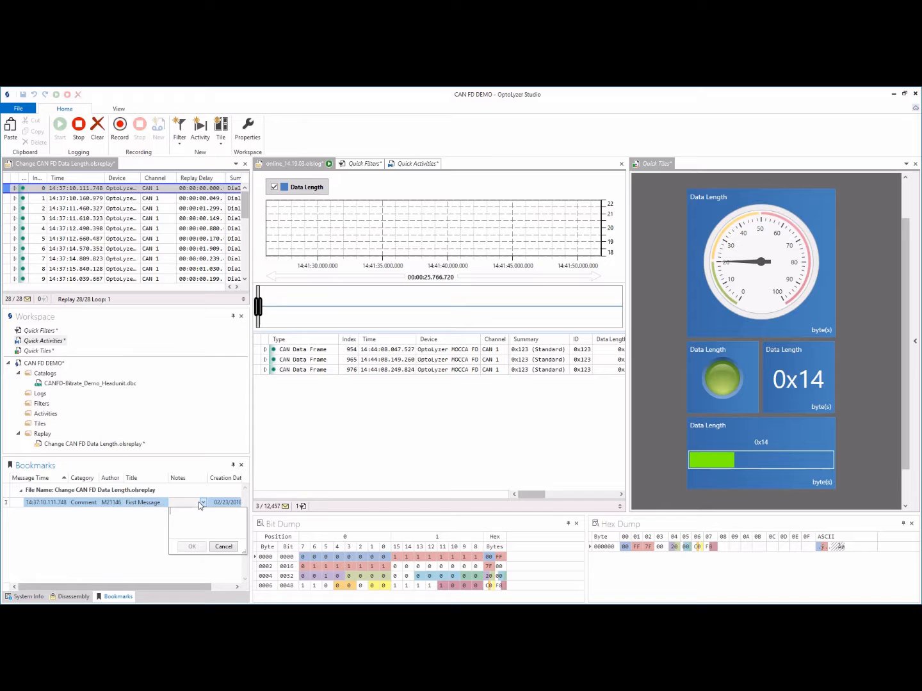
text(Start of the sequence.)
click(192, 546)
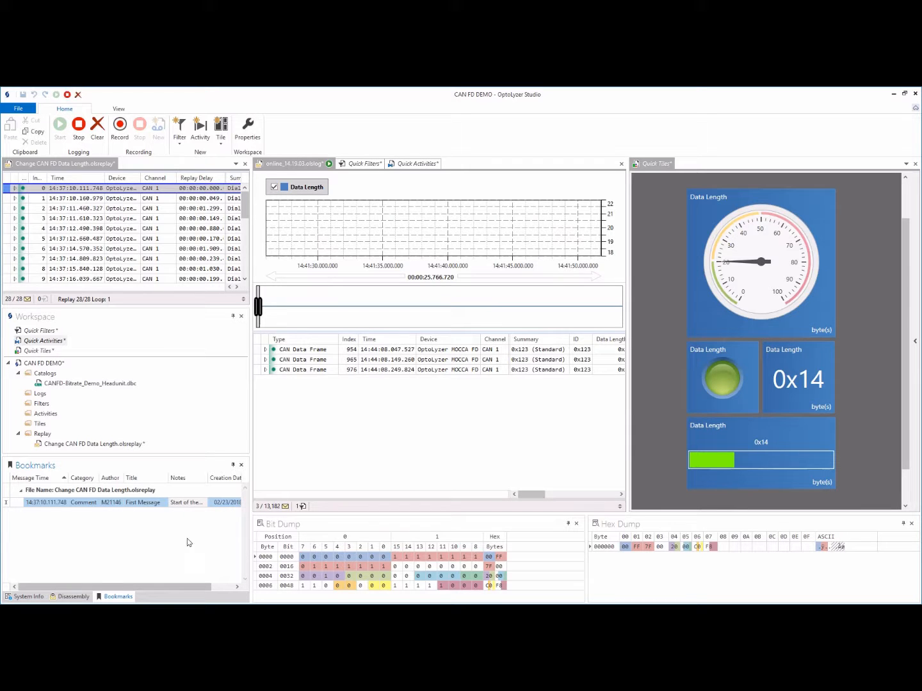
- Bookmark message 13 of the replay file and set the bookmark's category to Warning
click(246, 251)
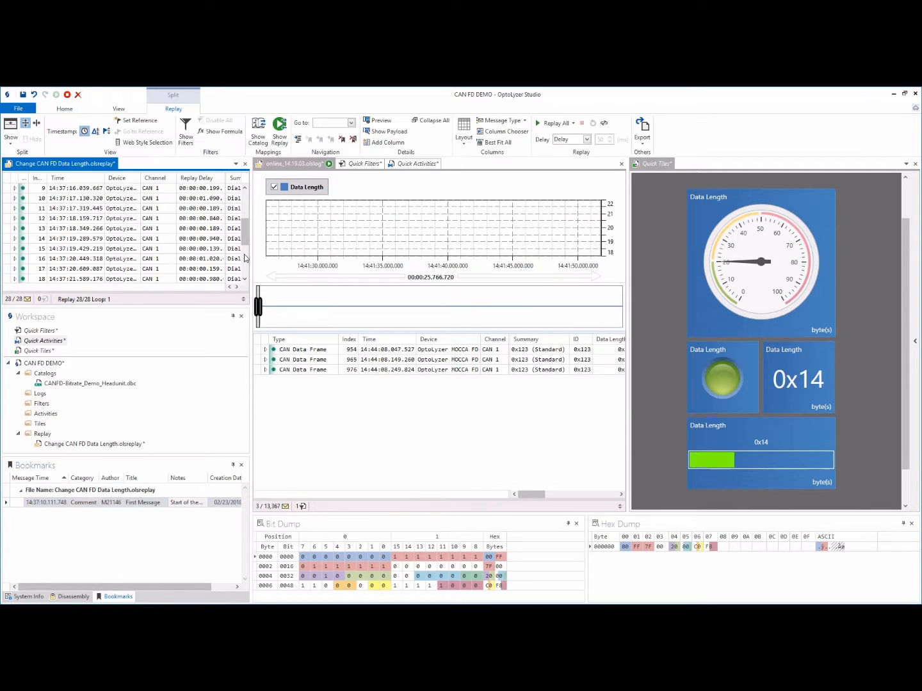
click(58, 229)
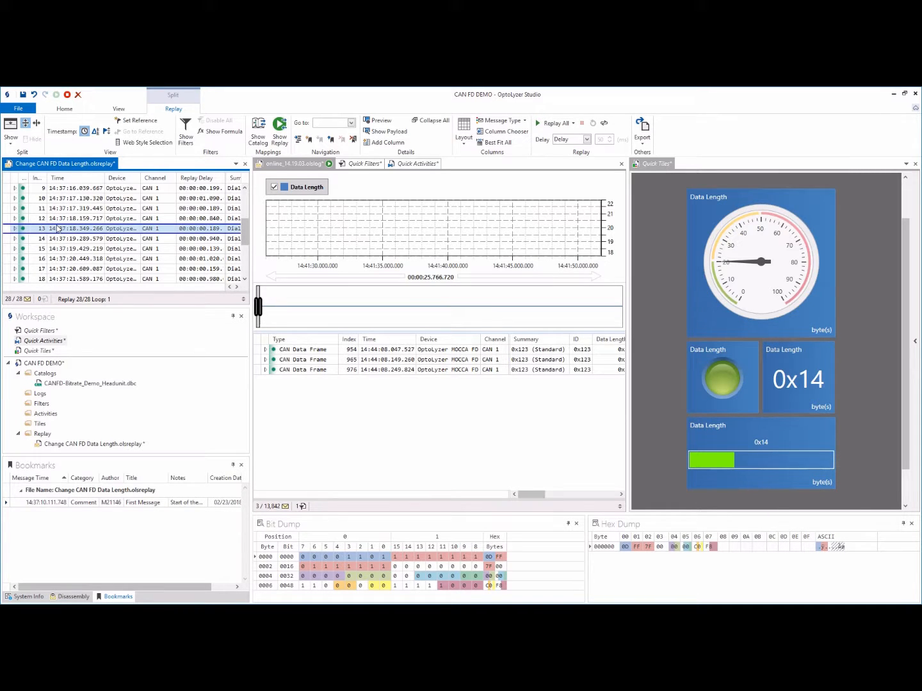
key(ctrl+b)
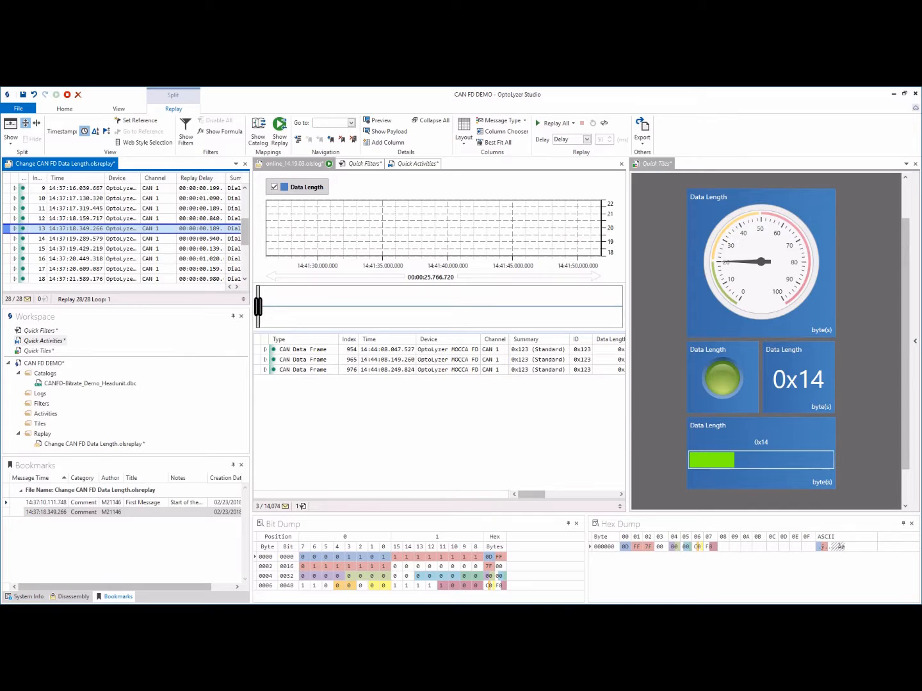
click(82, 513)
click(95, 512)
click(80, 526)
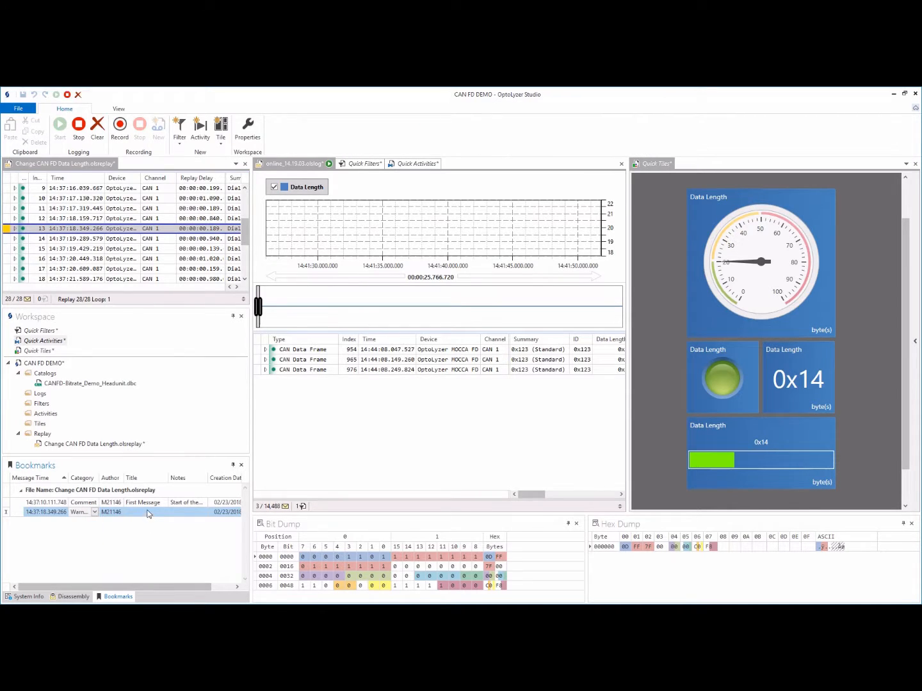
- Title the message 13 bookmark "Lucky #13" and add the note "Somewhere over the rainbow."
click(148, 512)
text(Lucky #13)
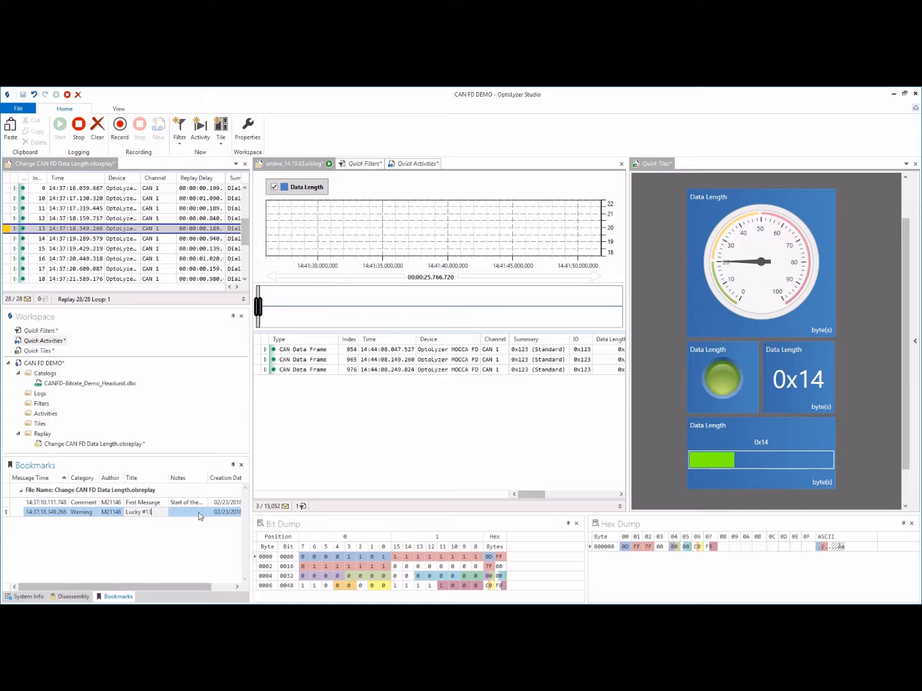
click(199, 514)
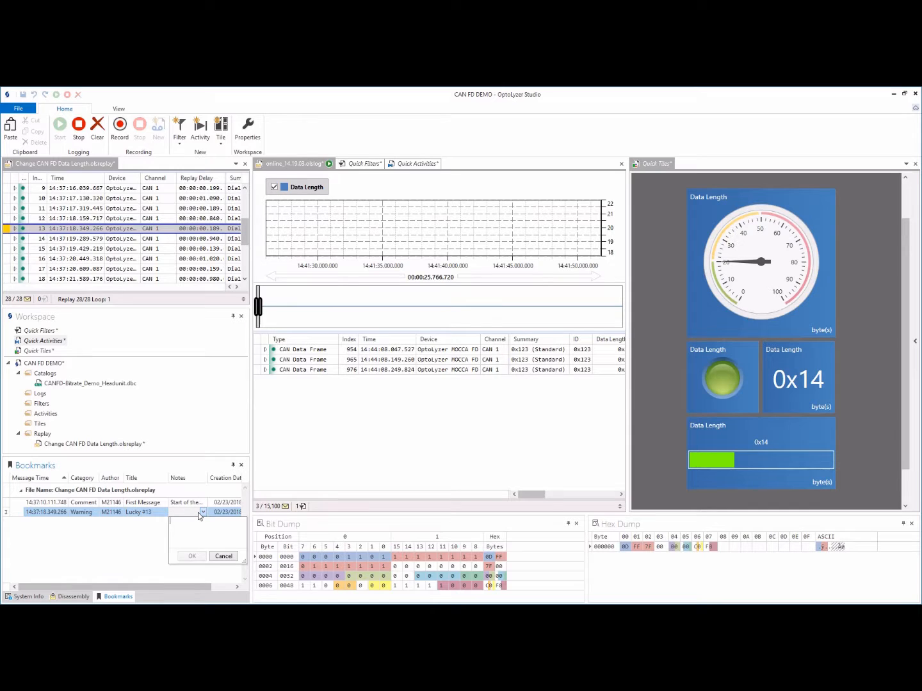
text(Somewhere over the rainbow.)
click(192, 555)
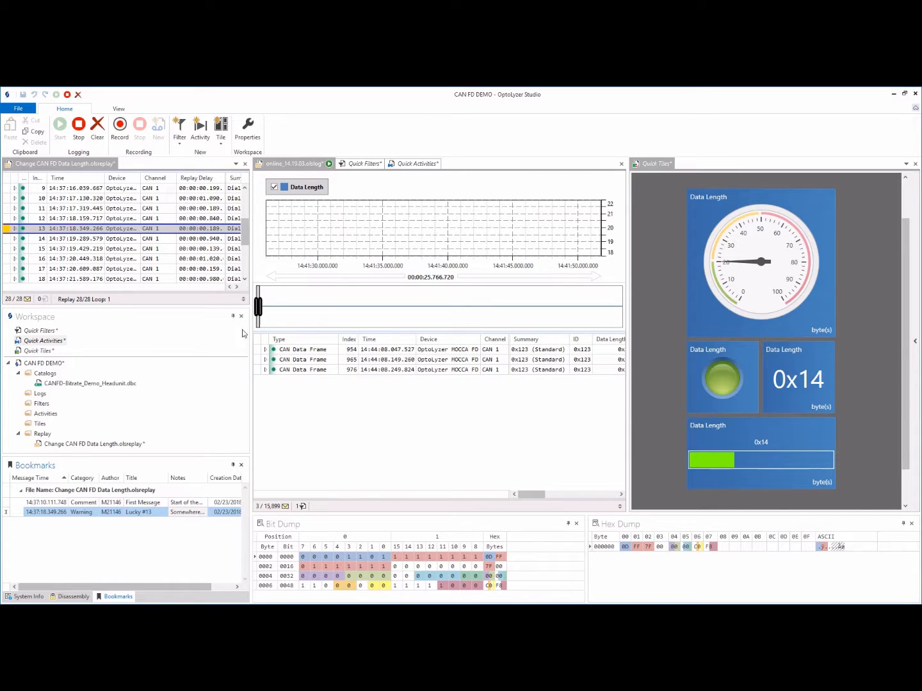
- Bookmark message 27, the last one in the replay file, and set the bookmark's category to Error
click(246, 279)
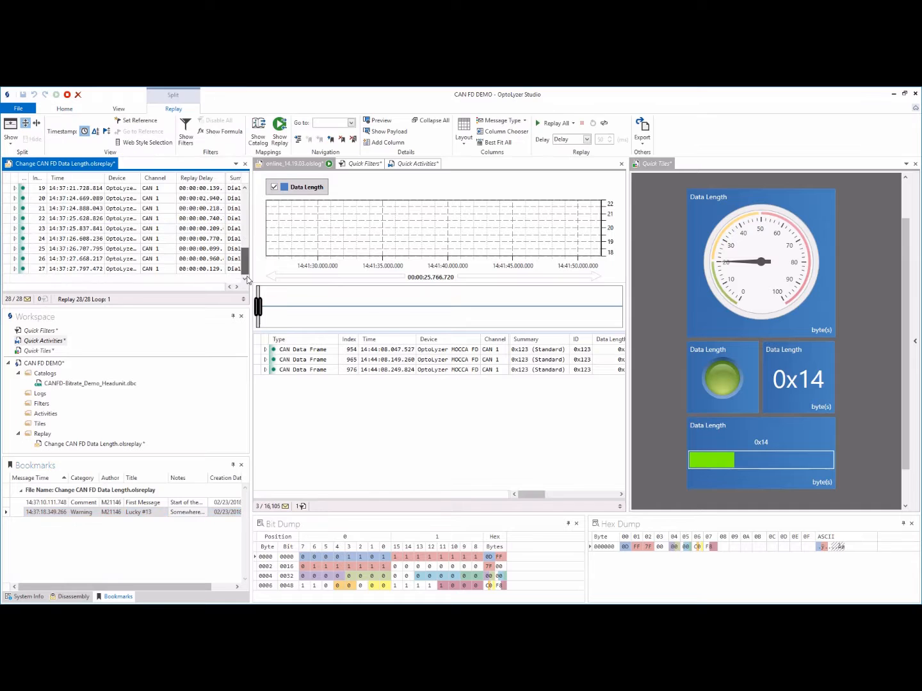
click(37, 269)
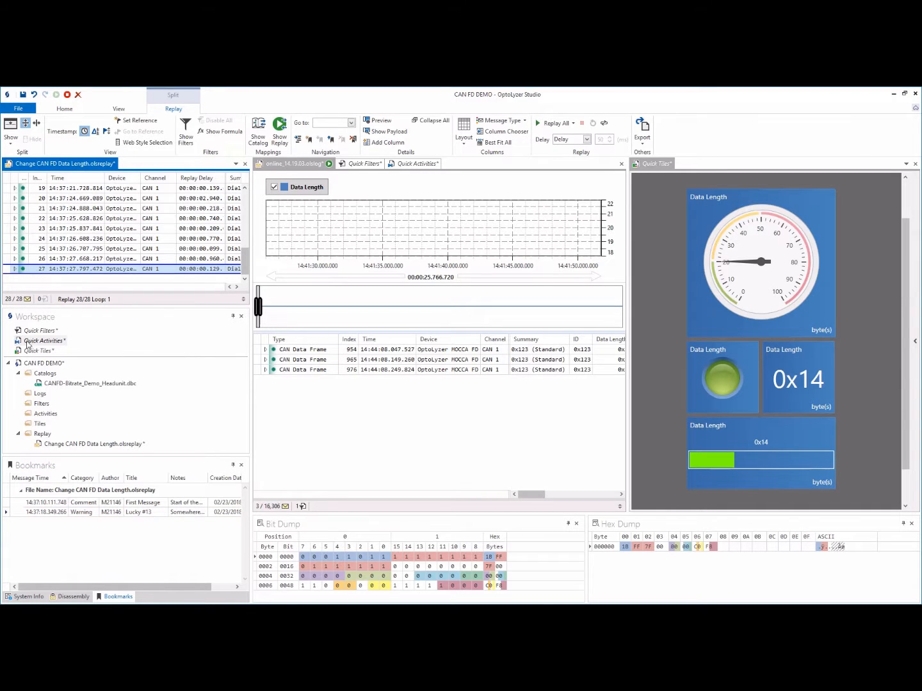
key(ctrl+b)
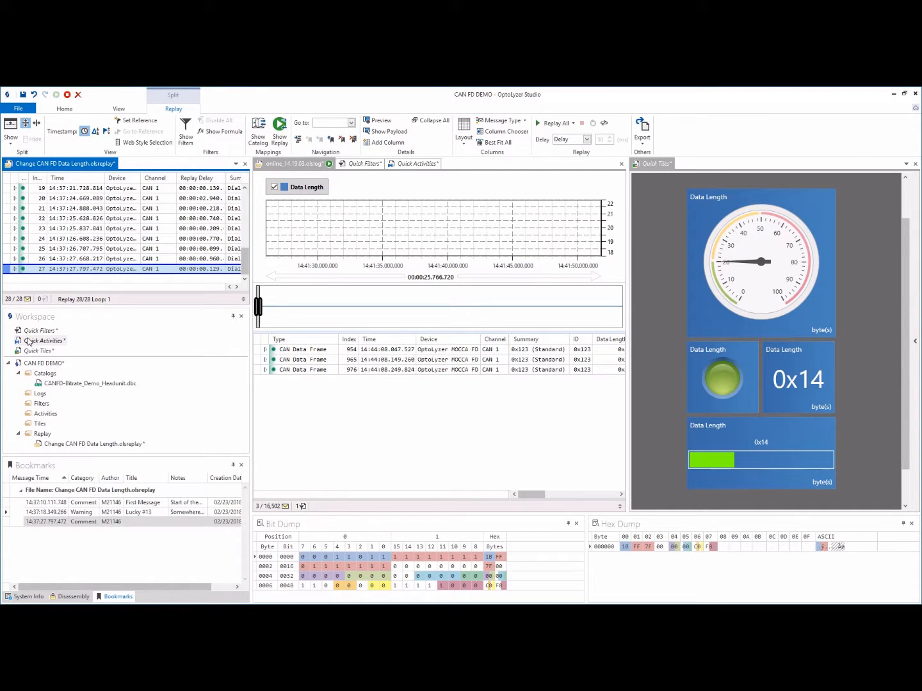
click(82, 522)
click(85, 532)
- Title the message 27 bookmark "Last Message" and add the note "End of the sequence."
click(143, 522)
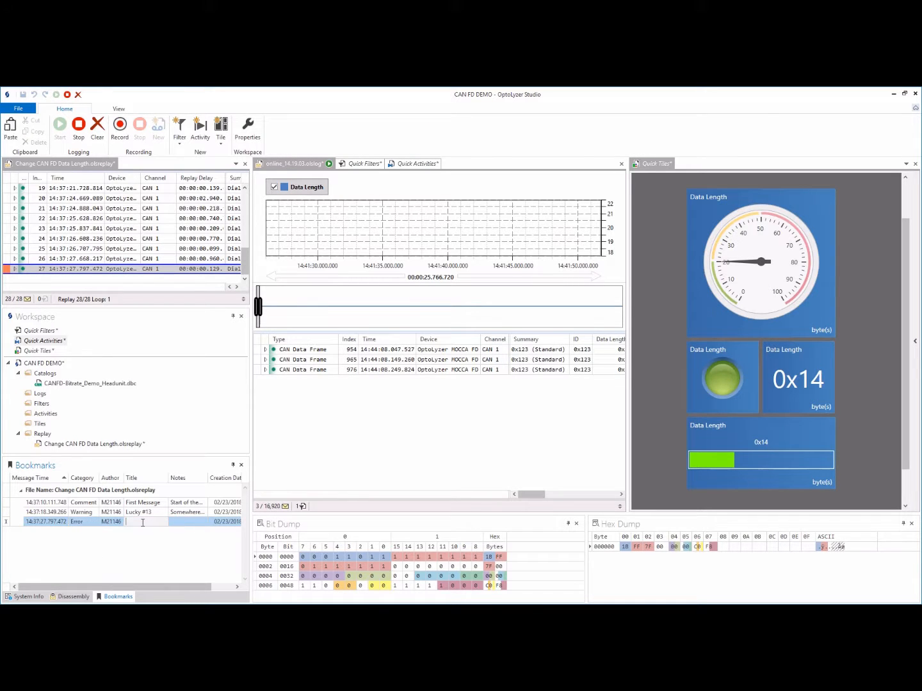
text(Last Message)
click(182, 522)
text(End of the sequence.)
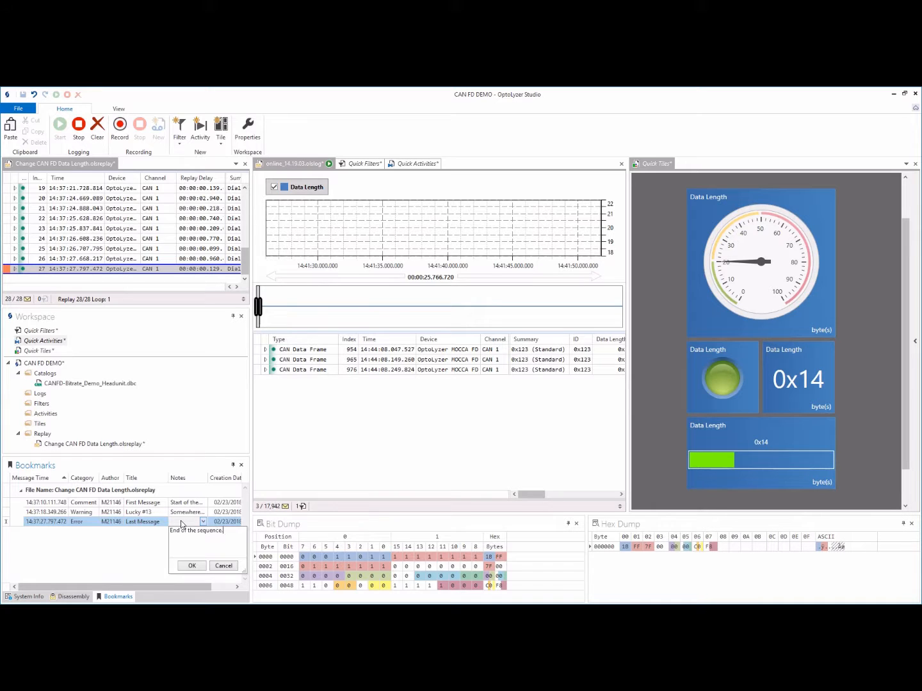
click(200, 566)
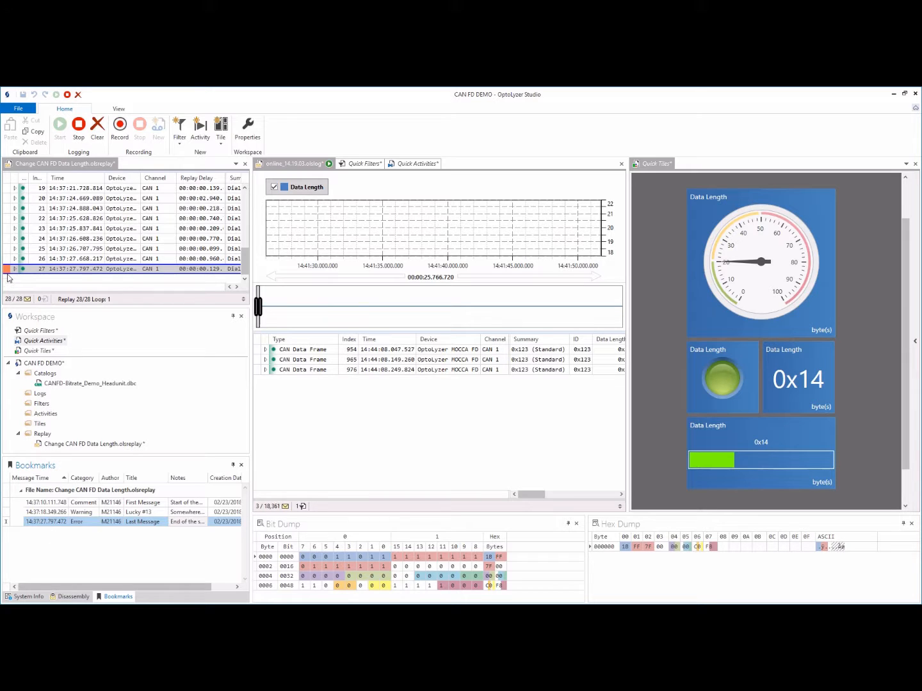
- Check the title and note shown on message 27's bookmark marker and go to the "Lucky #13" and "First Message" bookmarks
mouse_move(8, 272)
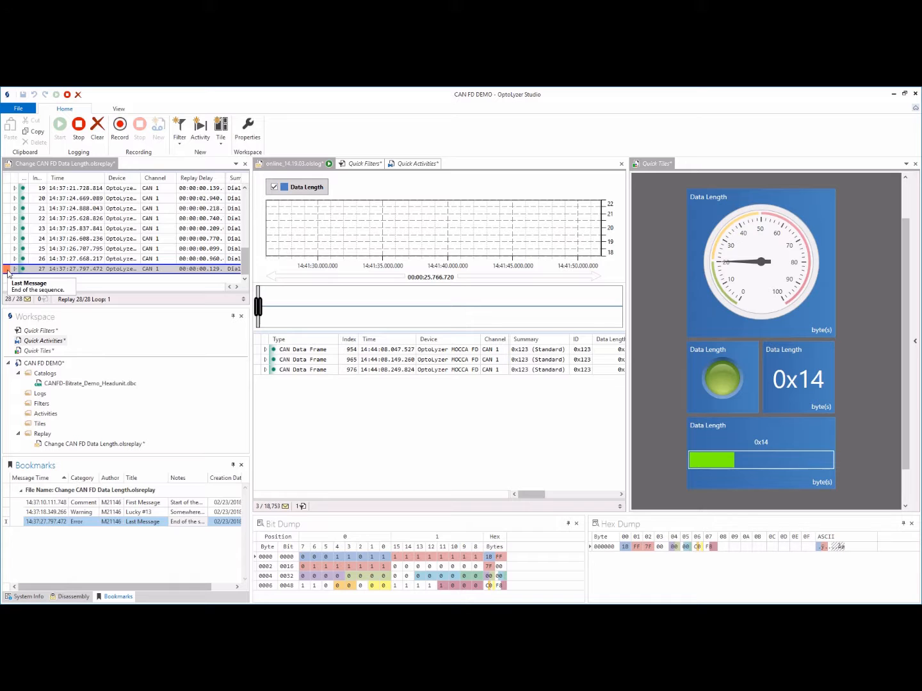
click(44, 514)
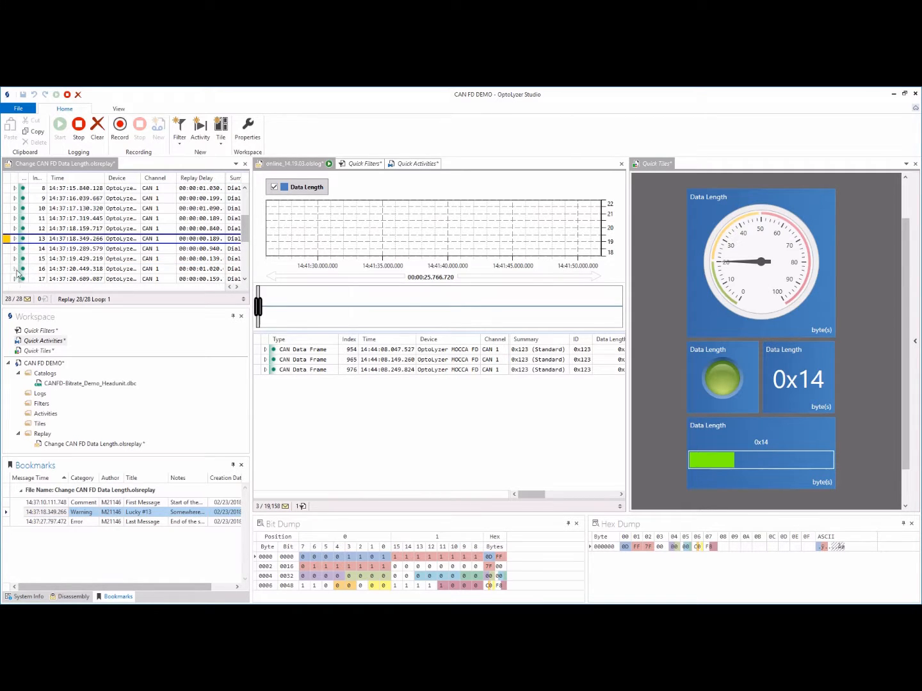
click(52, 504)
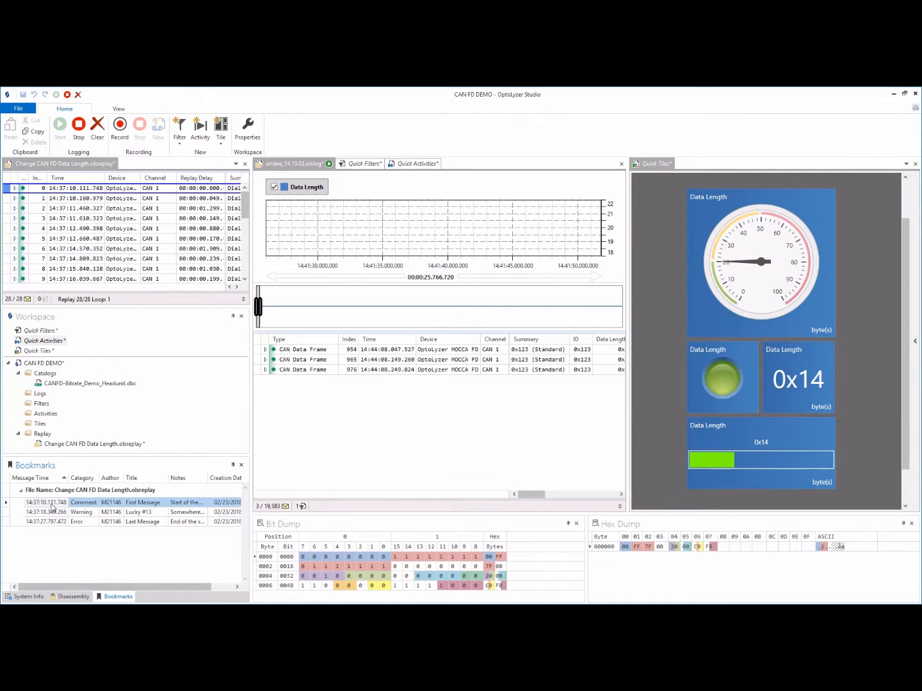
- Close the Change CAN FD Data Length.olsreplay file and save its changes
click(82, 163)
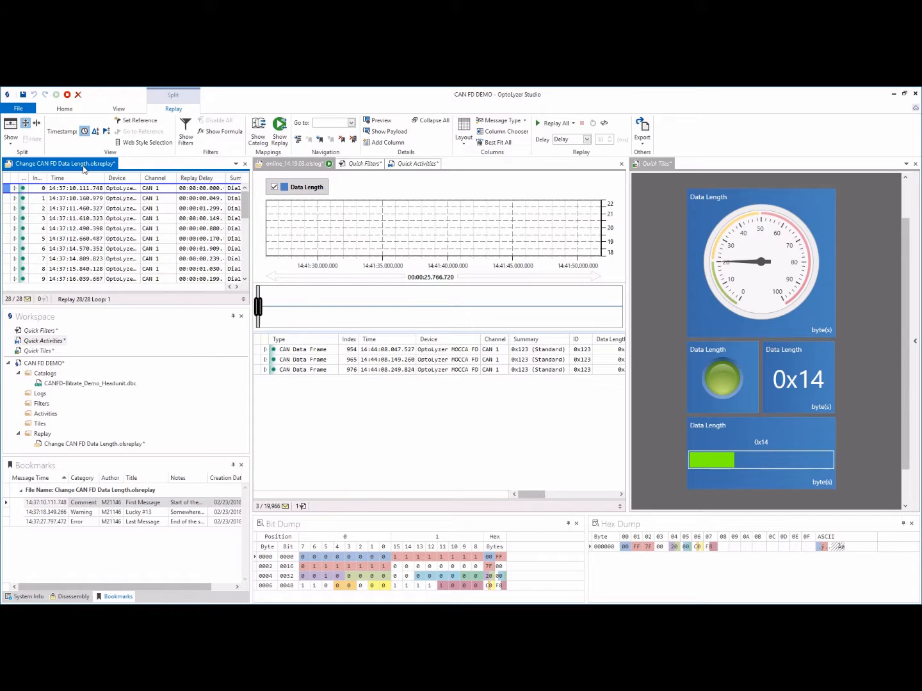
right_click(83, 168)
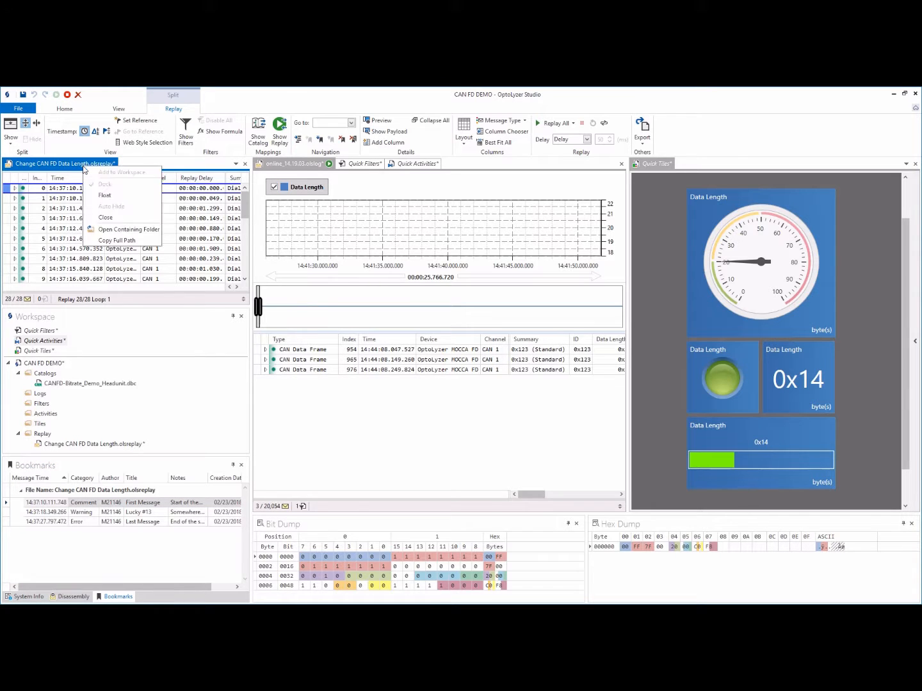
click(104, 218)
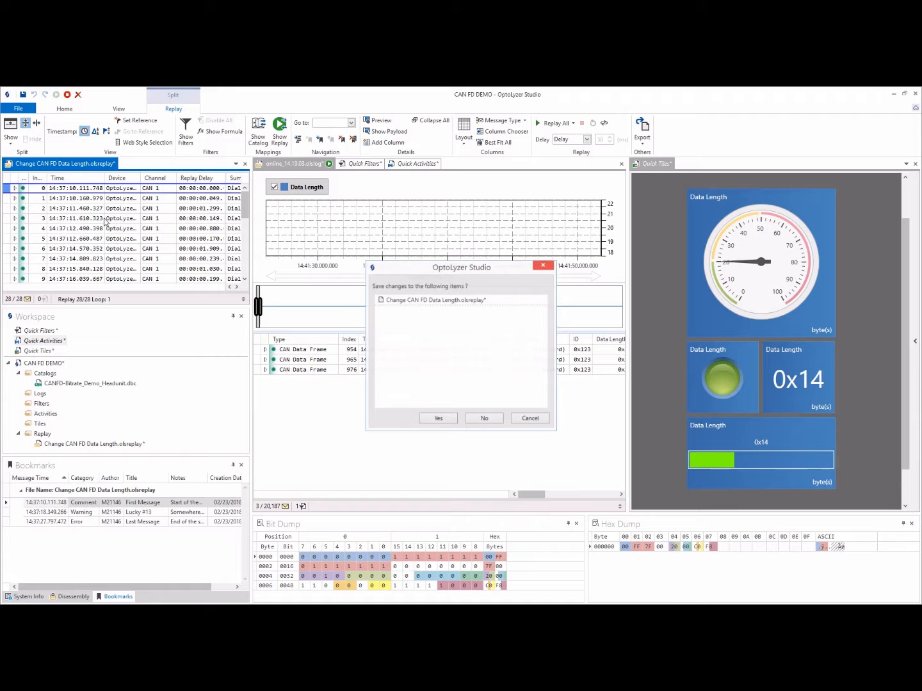
click(447, 420)
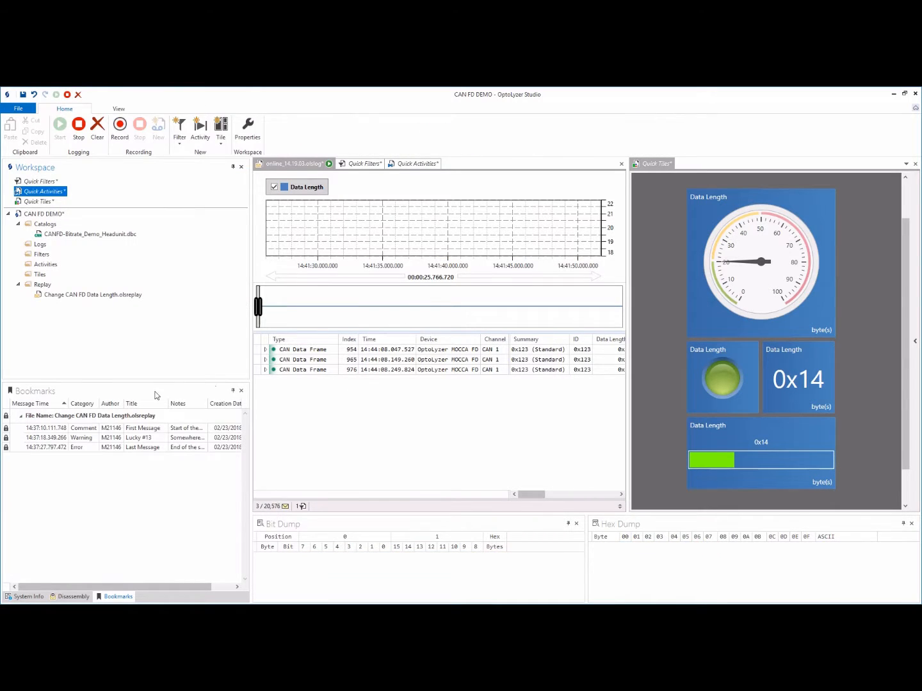
- Reopen Change CAN FD Data Length.olsreplay from its locked bookmark group and go to the "Last Message" bookmark
mouse_move(6, 430)
click(5, 418)
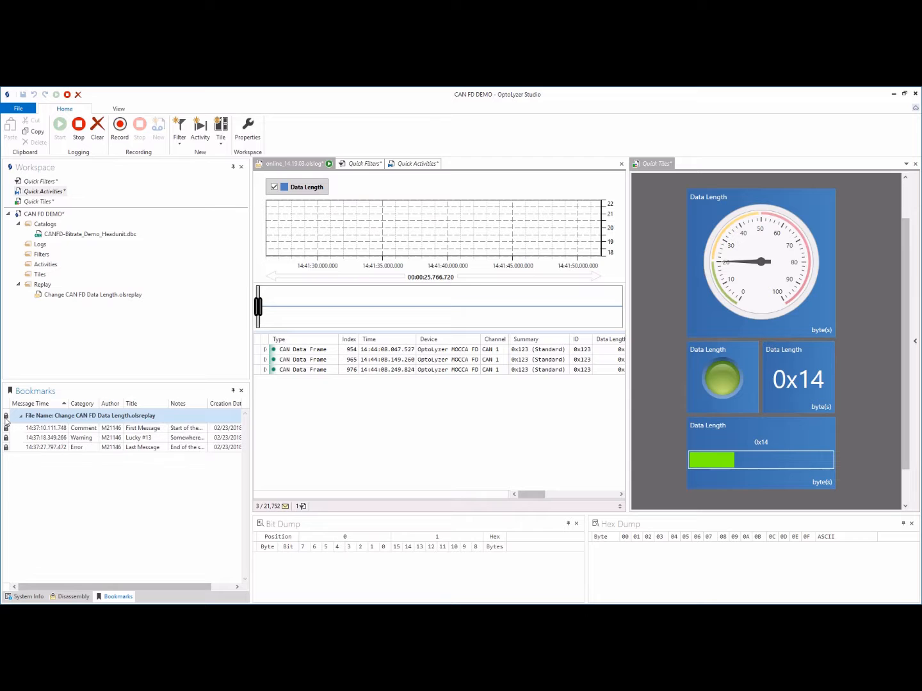
click(6, 418)
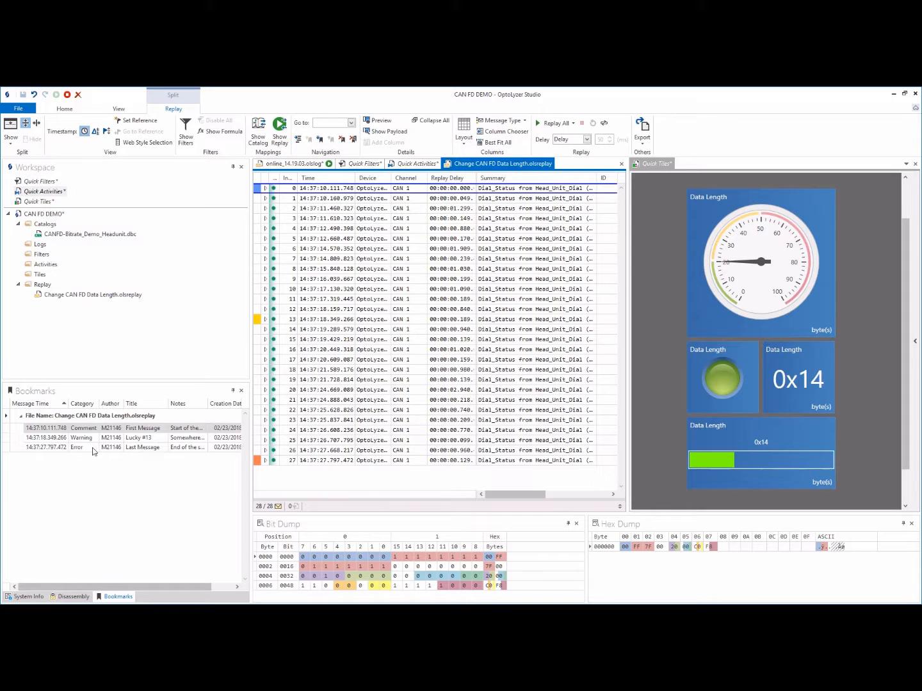
click(62, 447)
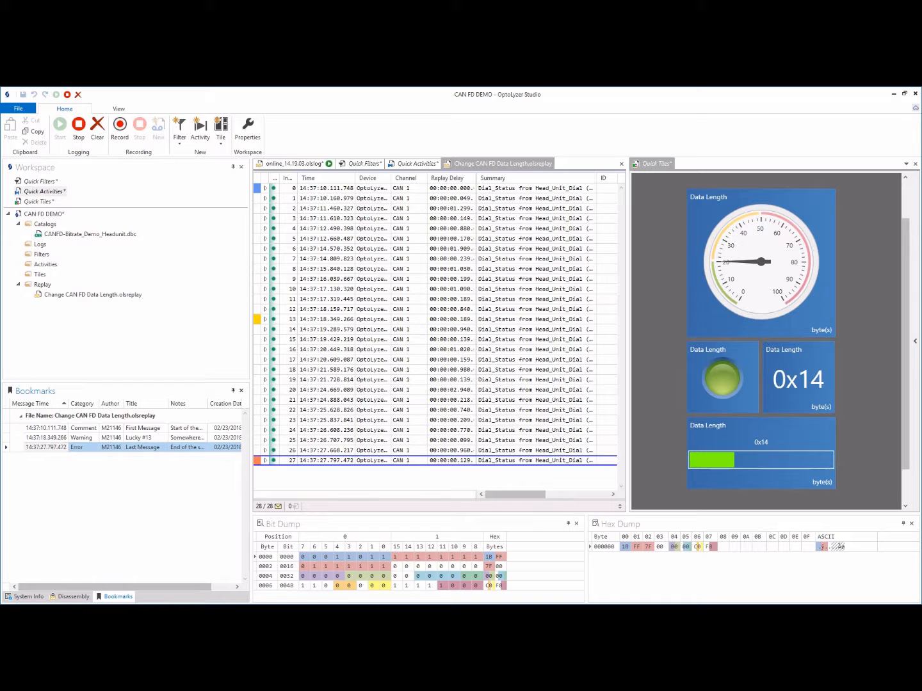
- Show the Recorder and dock it together with the Bookmarks view
click(120, 109)
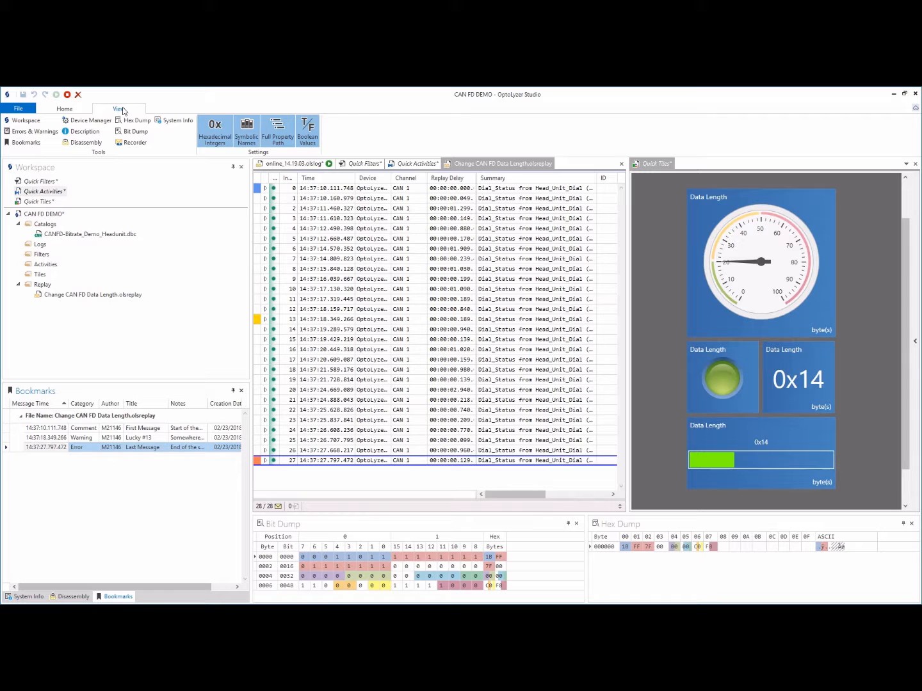
click(131, 142)
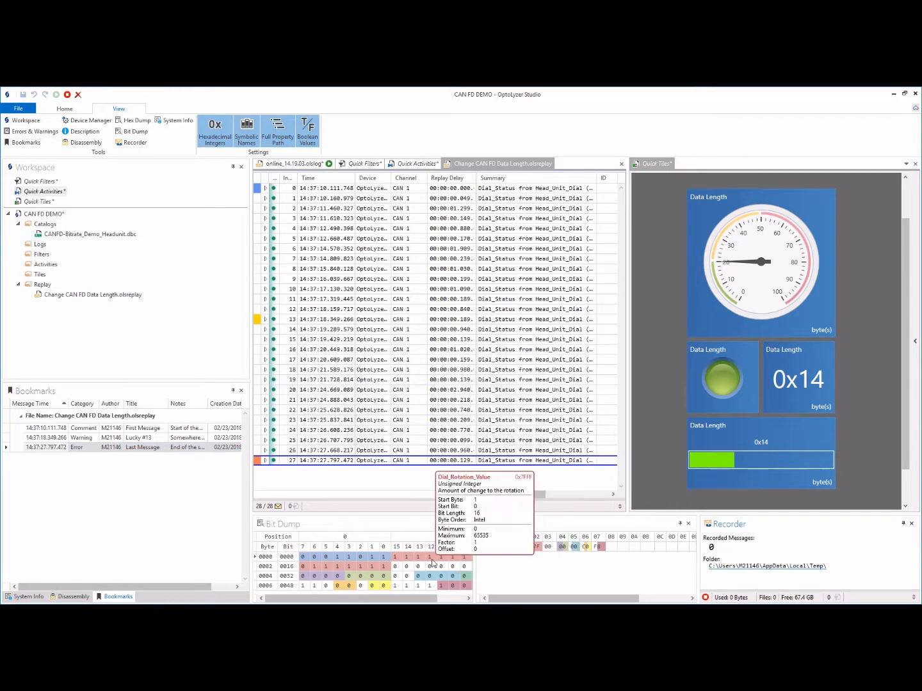
drag(780, 526, 125, 492)
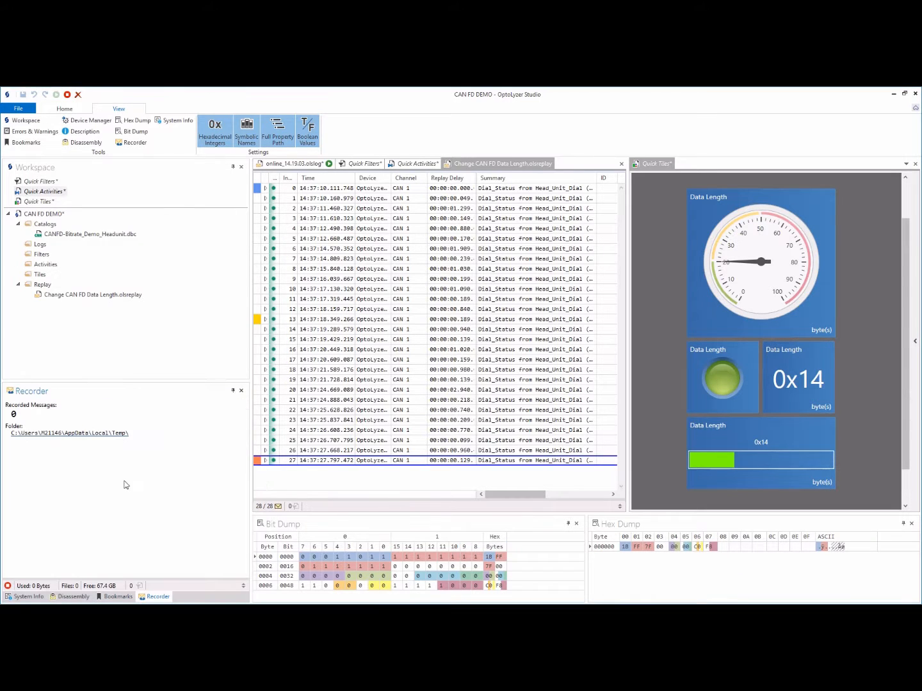
- Examine the Recorder's available commands and its list of device channels, including those of the OptoLyzer MOCCA FD
right_click(123, 482)
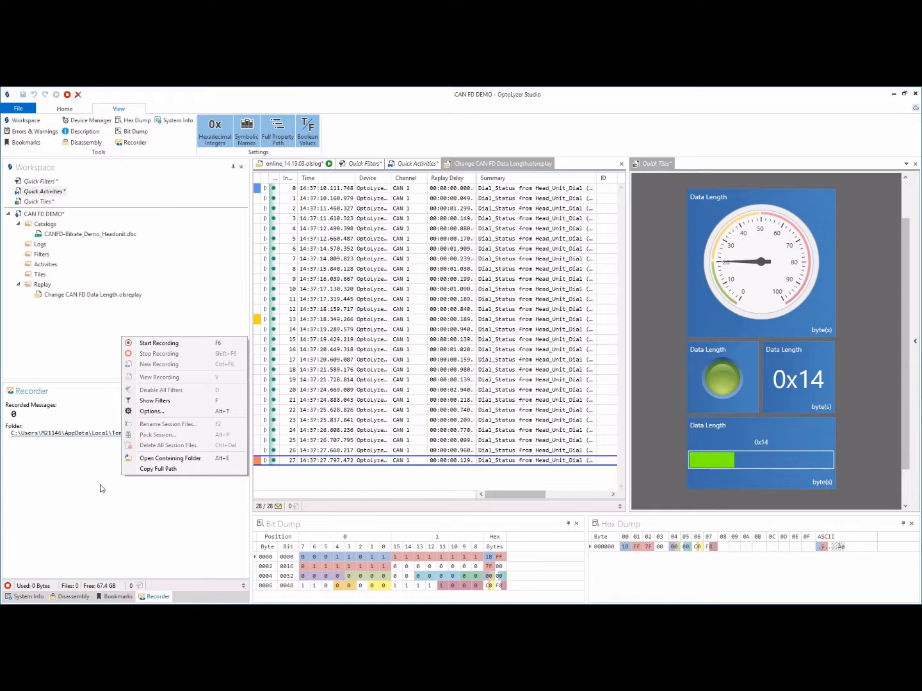
click(244, 585)
scroll(197, 565, down, 5)
scroll(196, 563, up, 6)
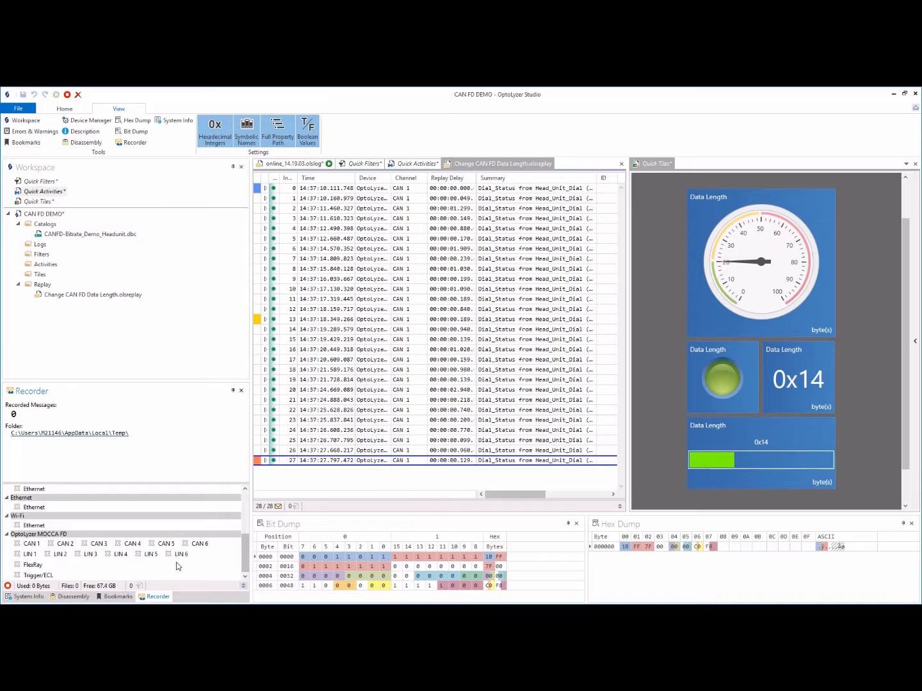
click(243, 585)
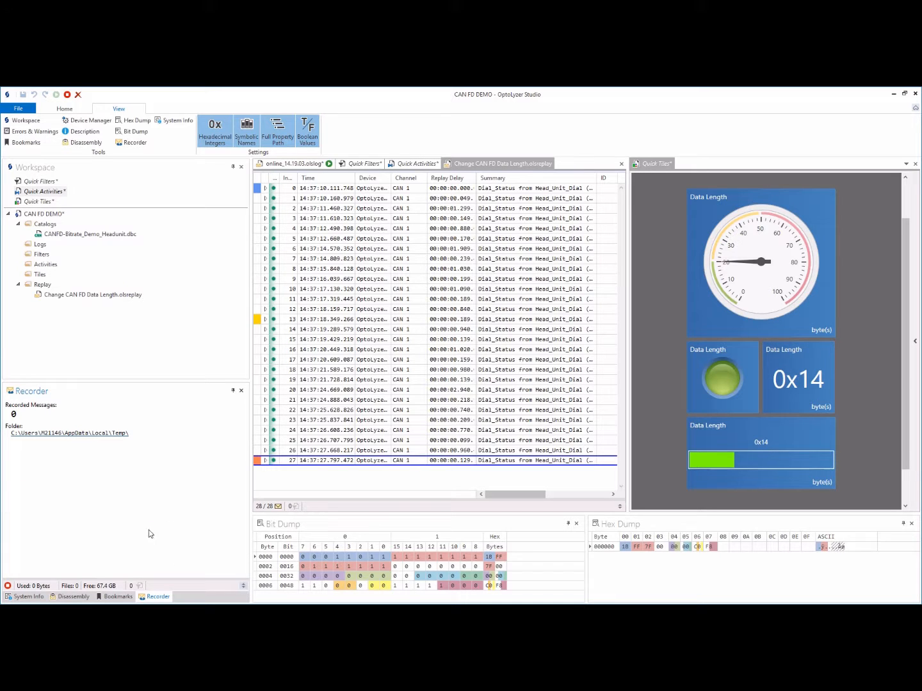
- Review the Recorder options for log files path, file split size and subfolder creation, and accept them as set
right_click(69, 473)
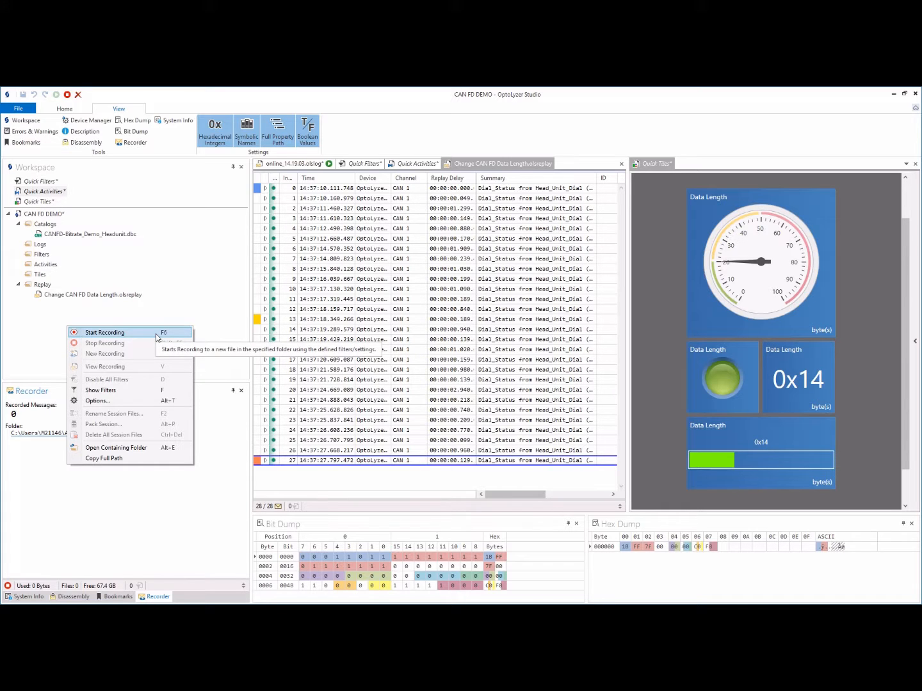
click(113, 401)
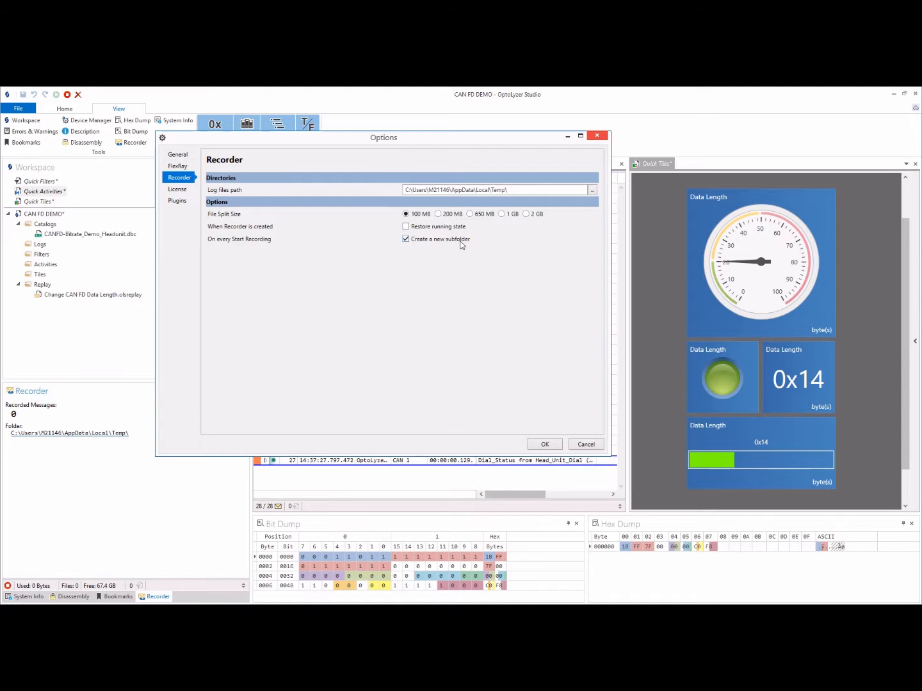
click(548, 449)
- Record a session of live messages with the Recorder and stop the recording
right_click(41, 486)
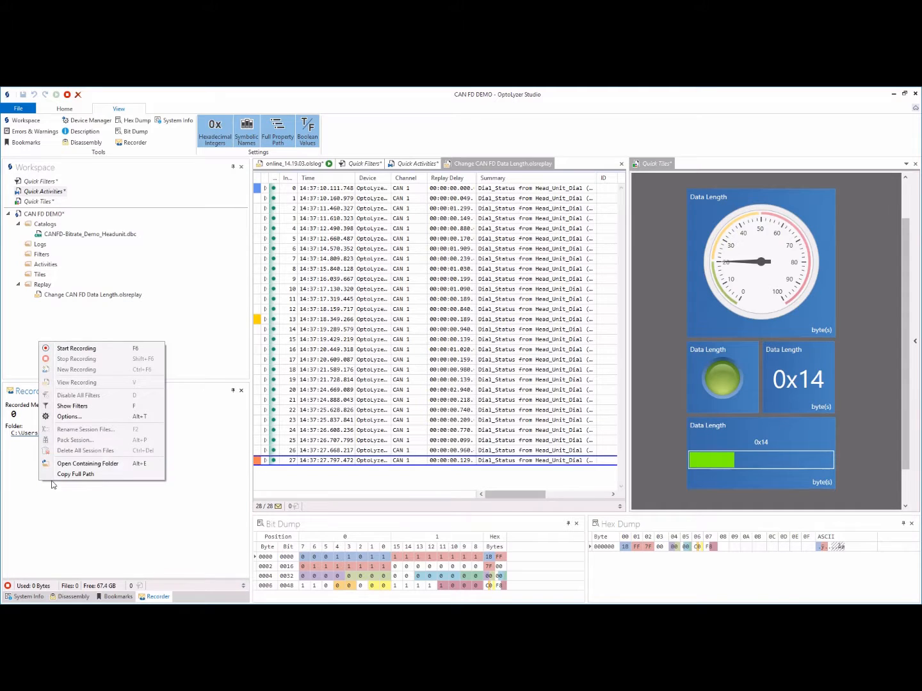
click(120, 351)
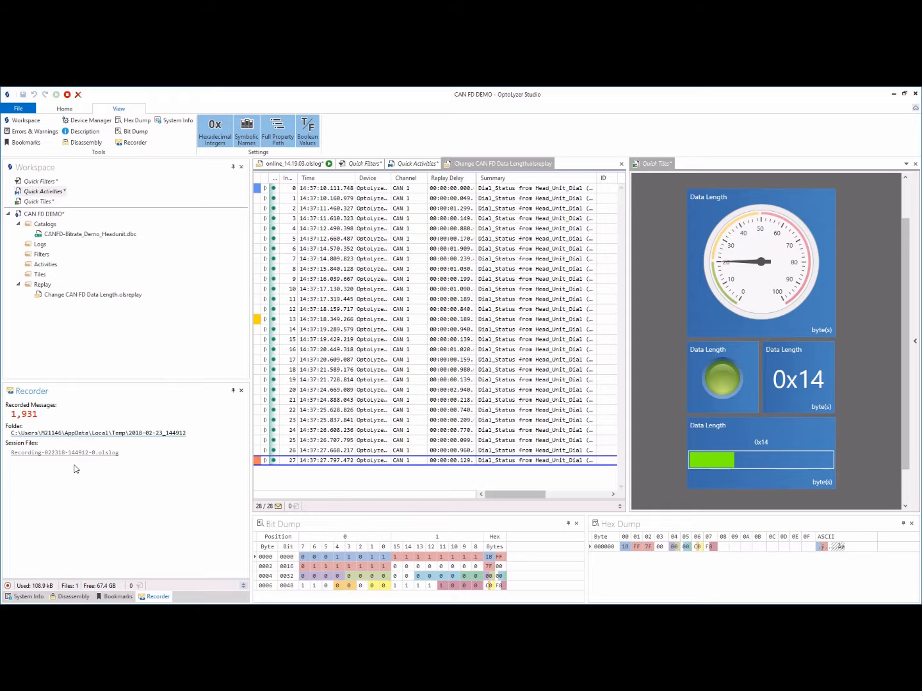
right_click(167, 467)
click(250, 349)
- Open the recorded session's log file and bring its full tab name into view
click(100, 454)
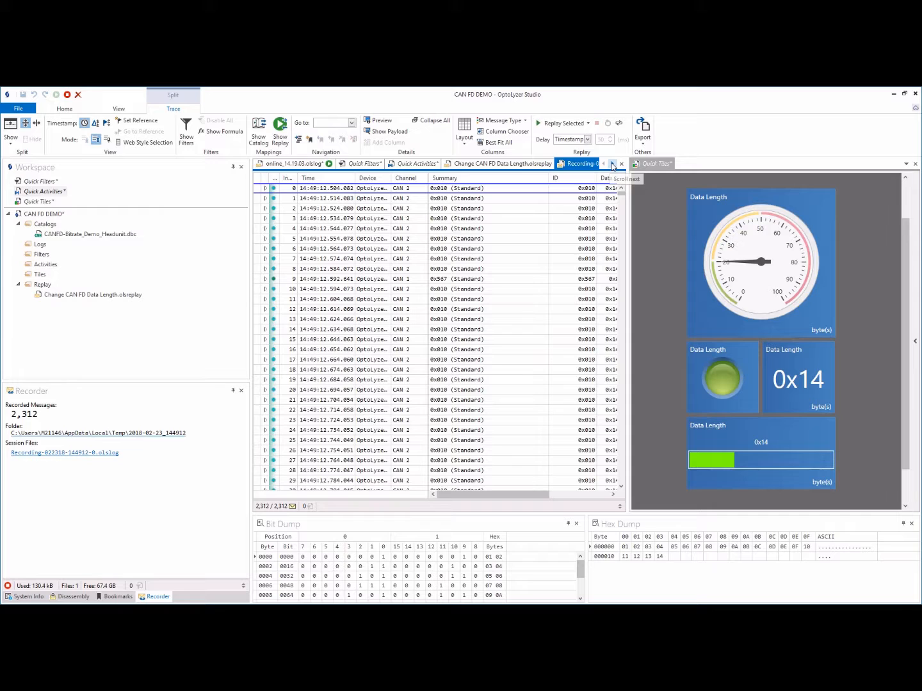
click(611, 165)
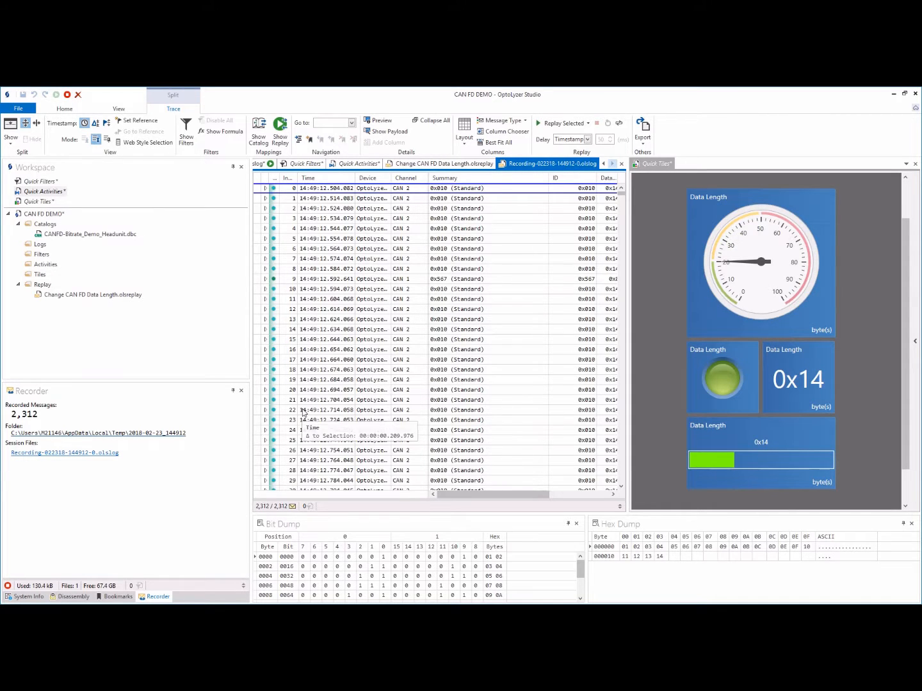
- Rename the recorder session files to "CAN FD DEMO Run 1"
right_click(116, 484)
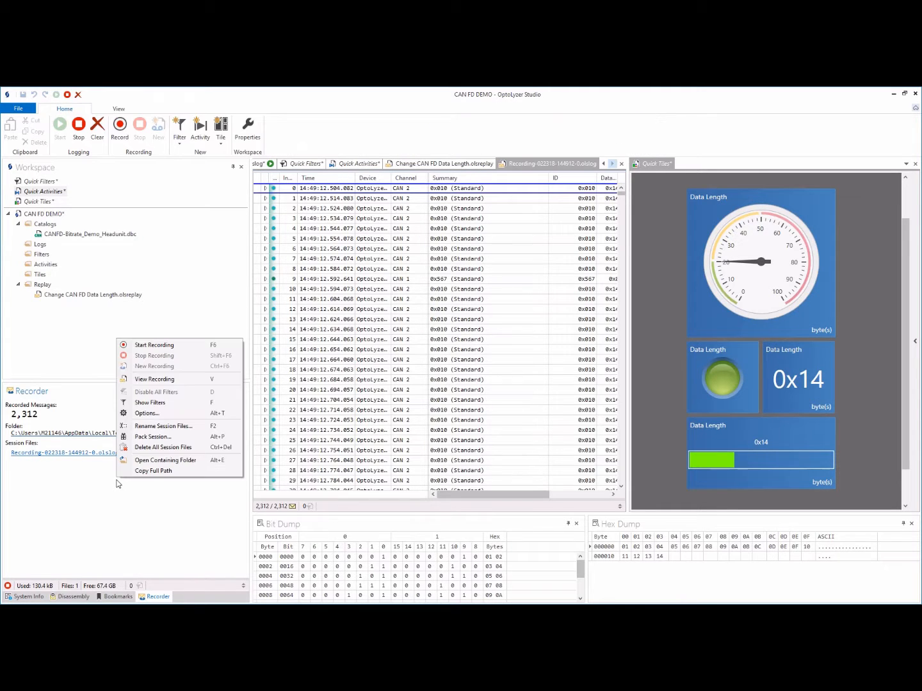
click(180, 430)
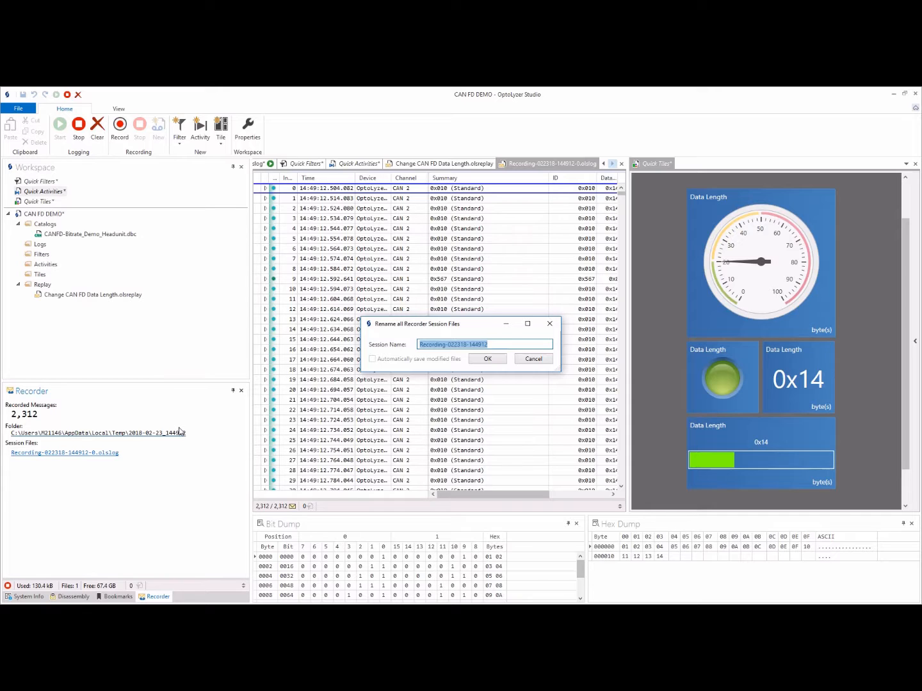
text(CAN FD DEMO Run 1)
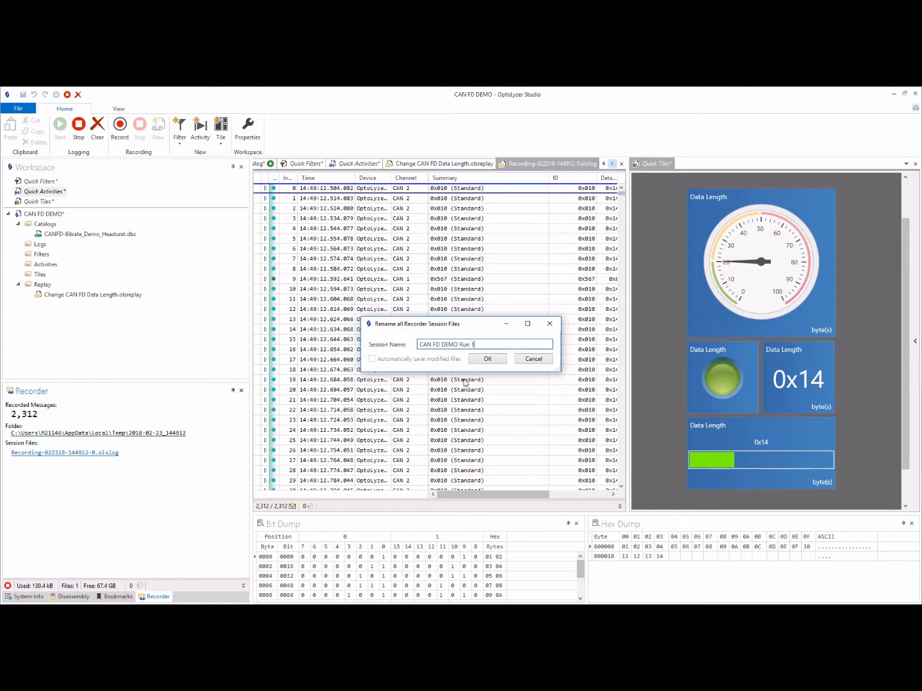
click(487, 359)
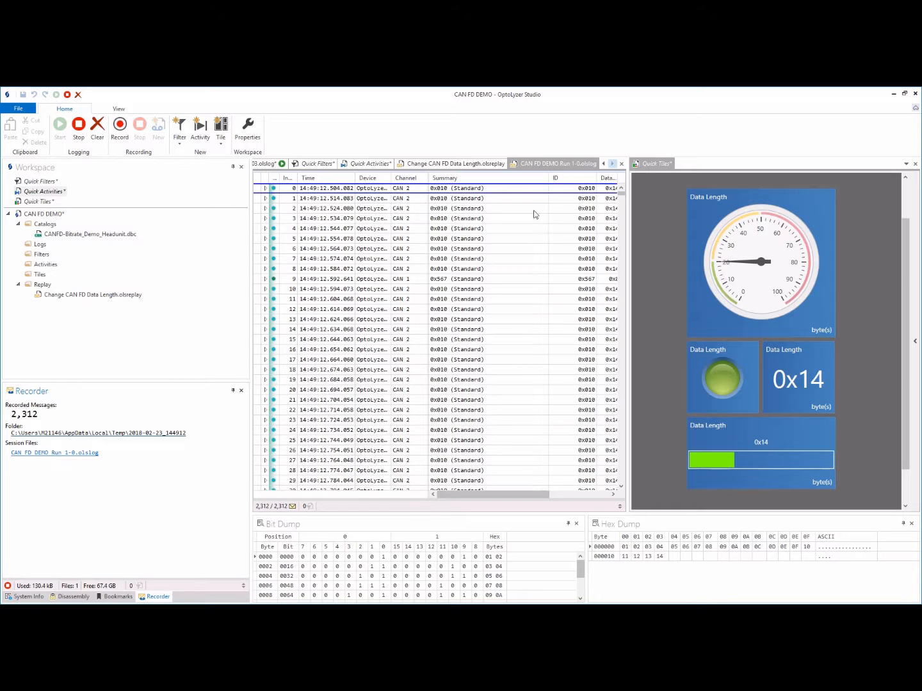
- Close the CAN FD DEMO Run 1-0.olslog file and delete all of the recorder's session files
right_click(567, 163)
click(596, 221)
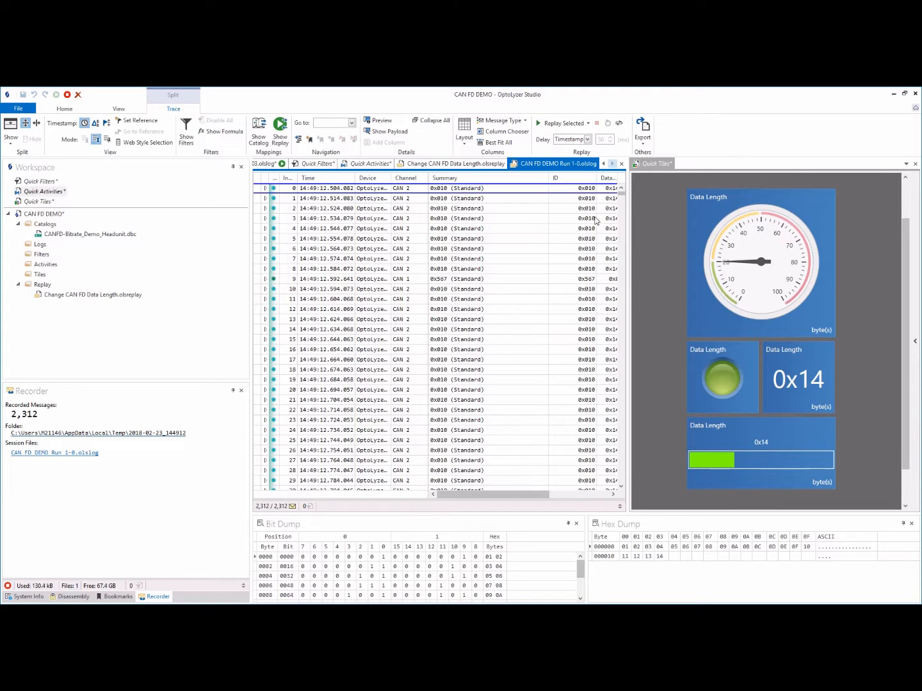
right_click(109, 490)
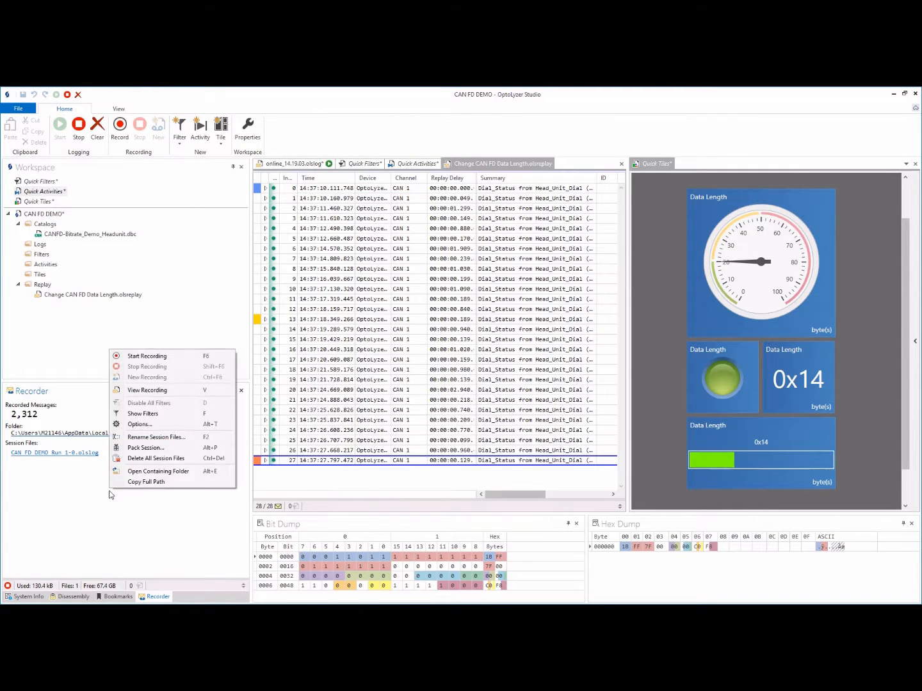
click(180, 464)
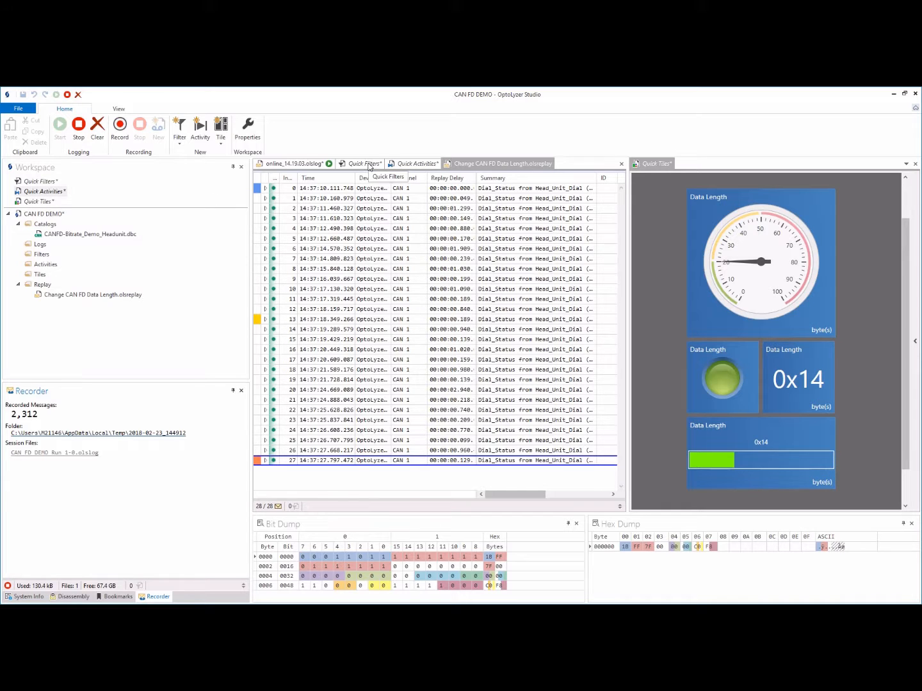
- Start exporting the Quick Filters and create a new folder named "Filters" inside the DEMO folder
right_click(30, 182)
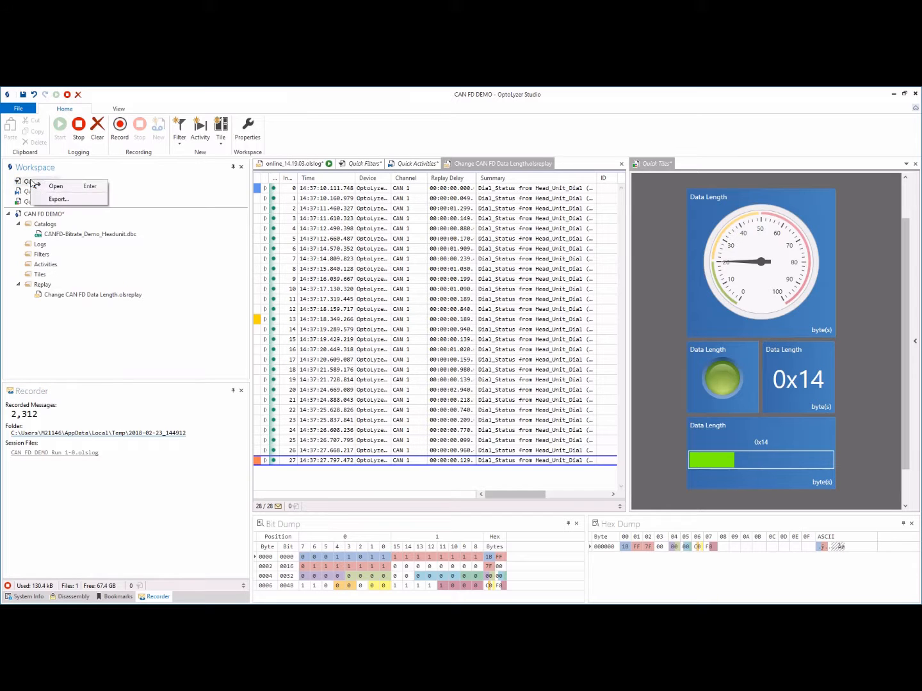
click(65, 201)
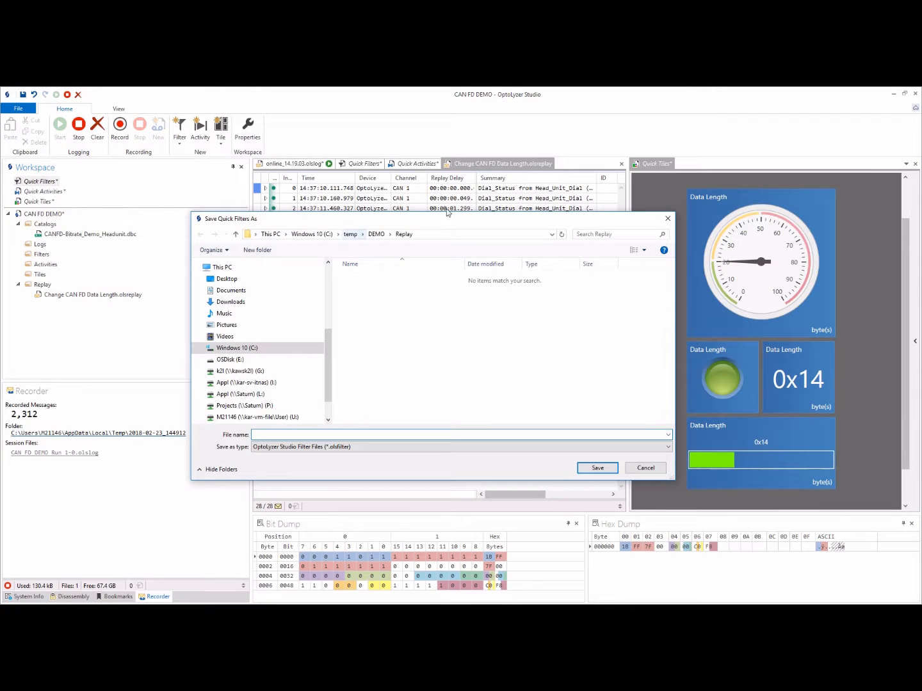
click(377, 234)
right_click(401, 311)
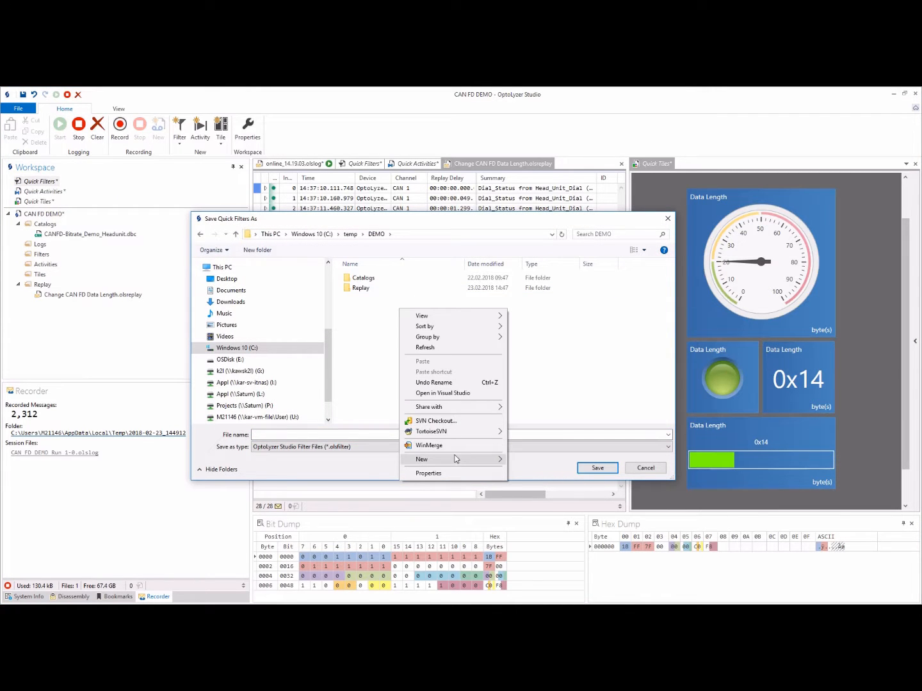
mouse_move(458, 460)
click(555, 308)
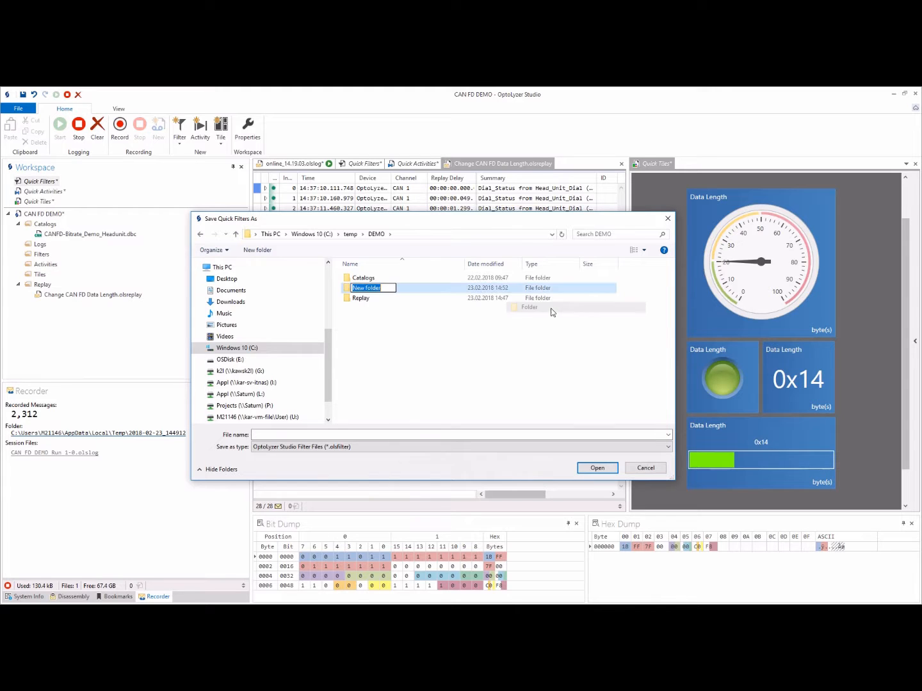
text(Filt)
text(ers)
key(Return)
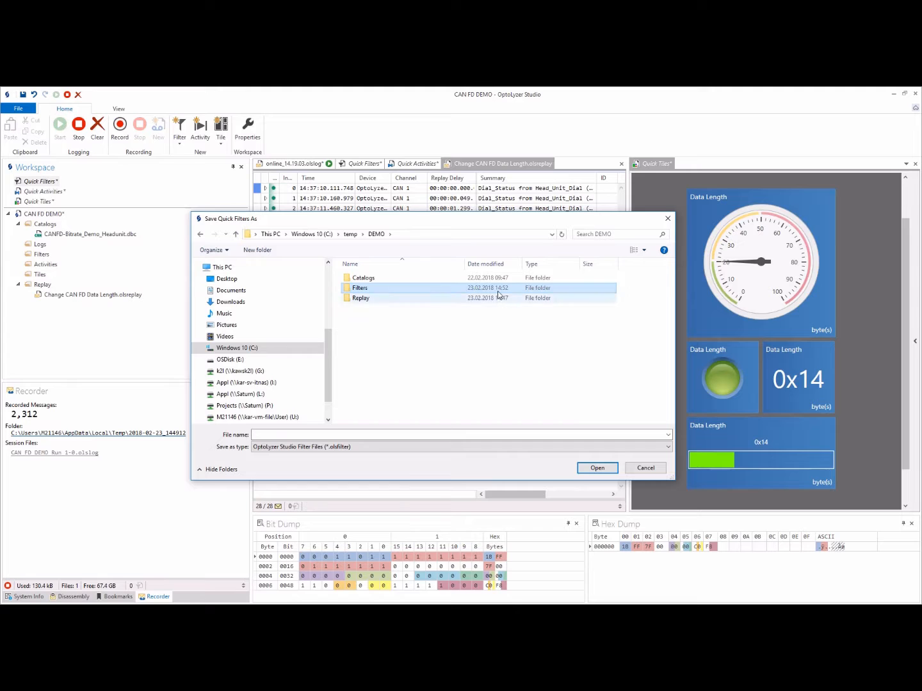
- Save the exported Quick Filters as "MyFilters" in the new Filters folder
double_click(397, 288)
click(338, 435)
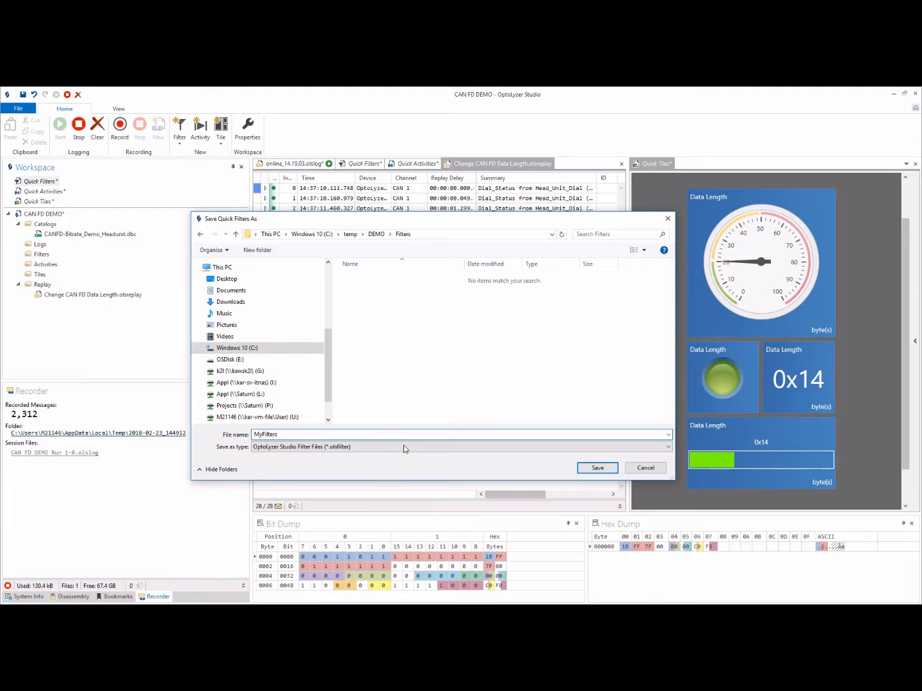
click(586, 469)
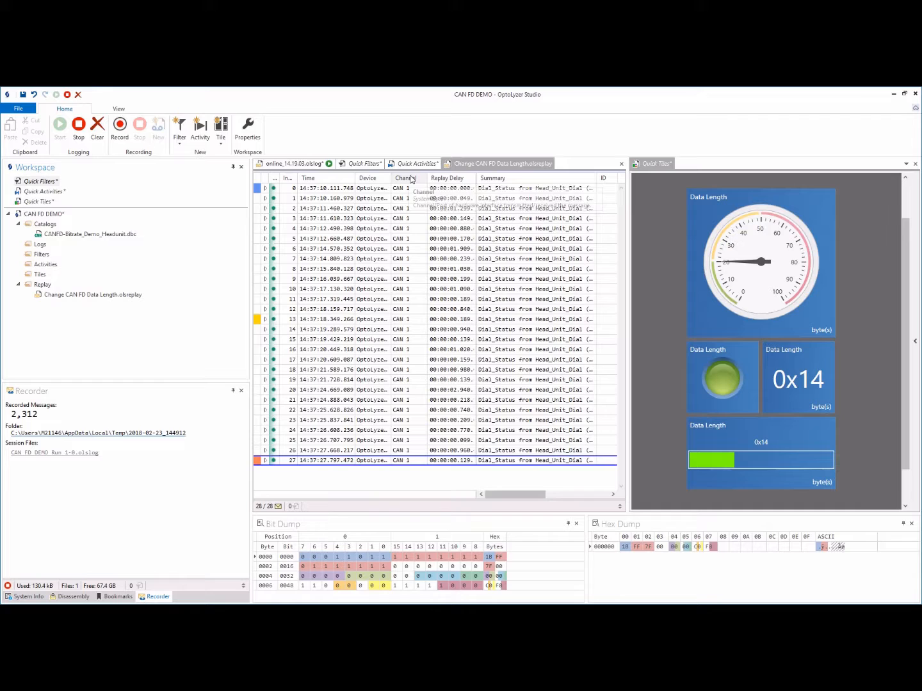
click(426, 165)
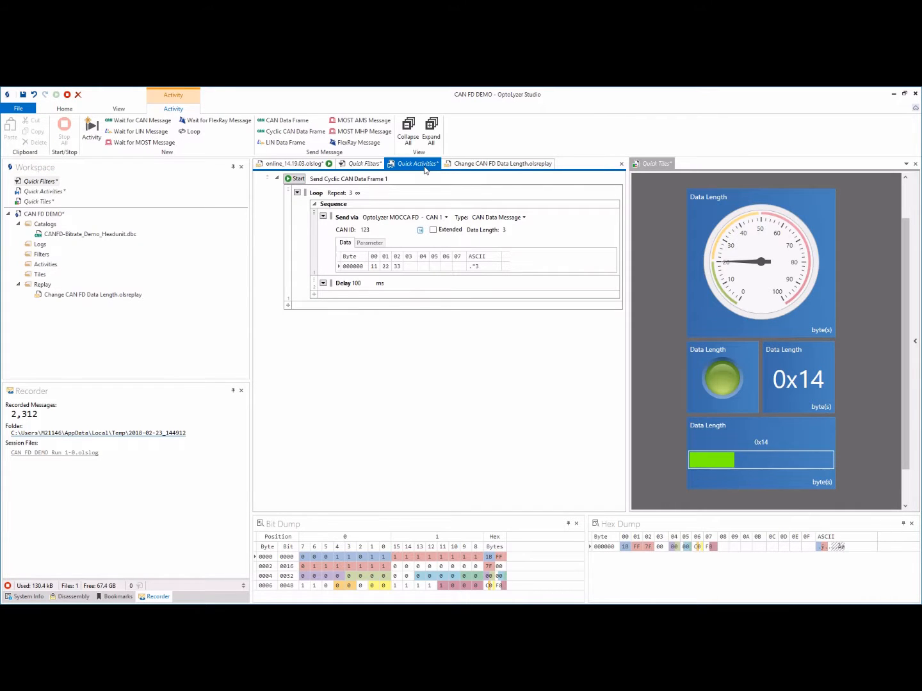
click(381, 165)
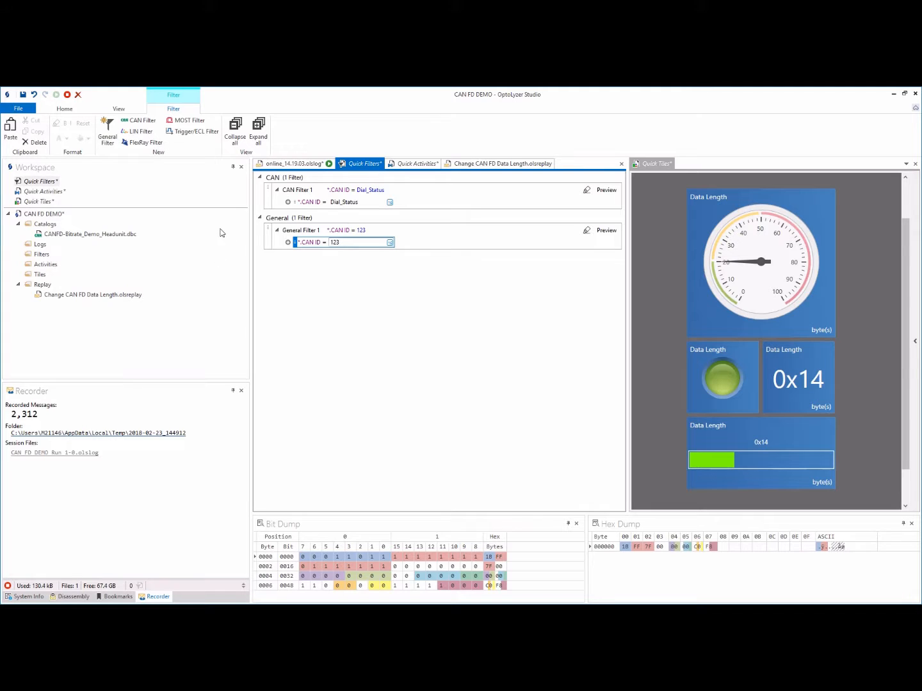
click(266, 241)
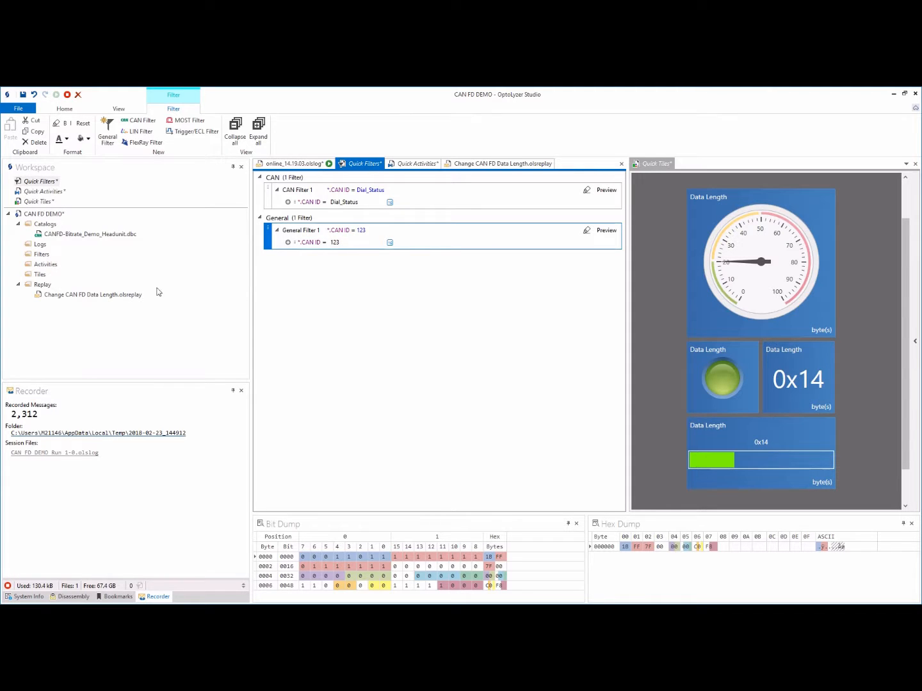
- Add the existing filter file MyFilters.olsfilter to the Filters folder of the CAN FD DEMO workspace
click(44, 215)
right_click(44, 217)
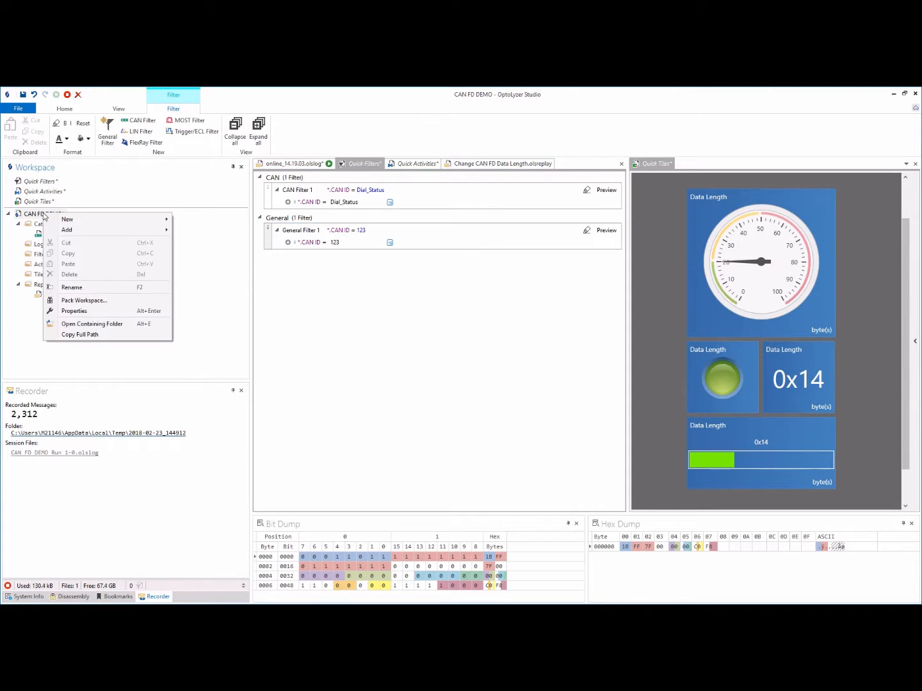
right_click(35, 255)
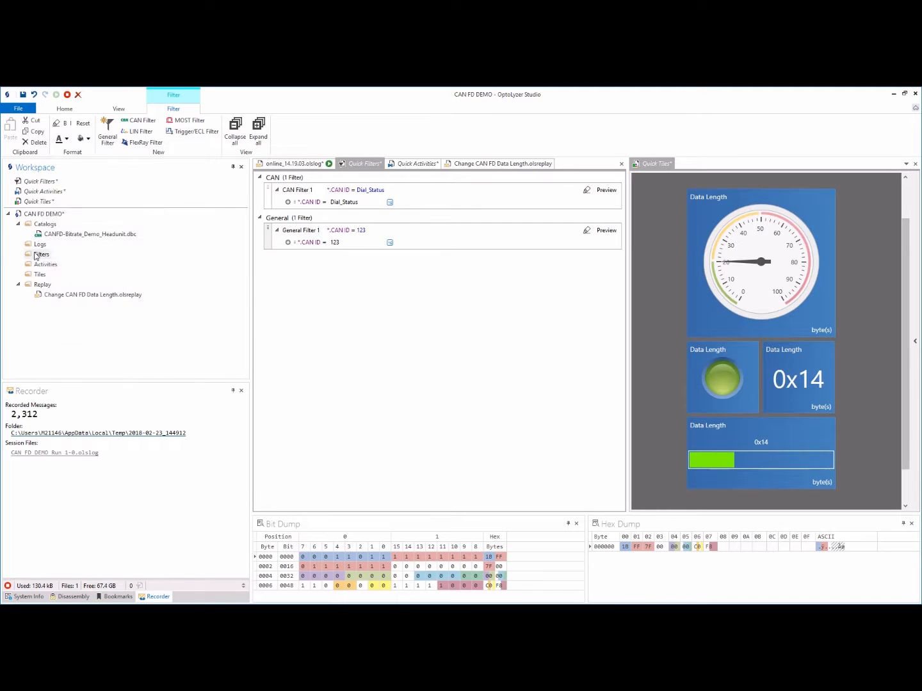
right_click(35, 255)
mouse_move(69, 269)
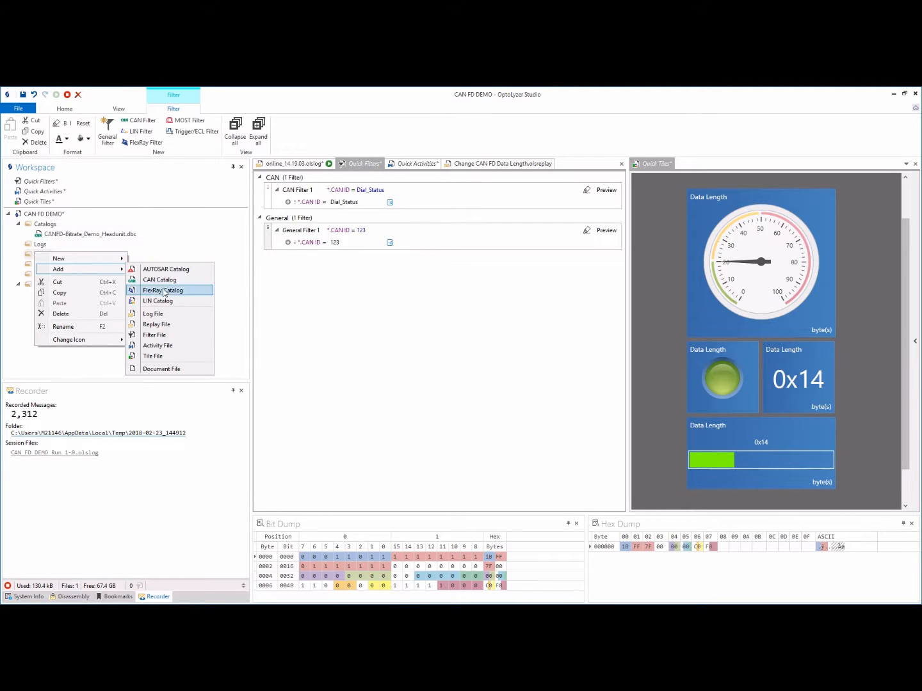
click(154, 335)
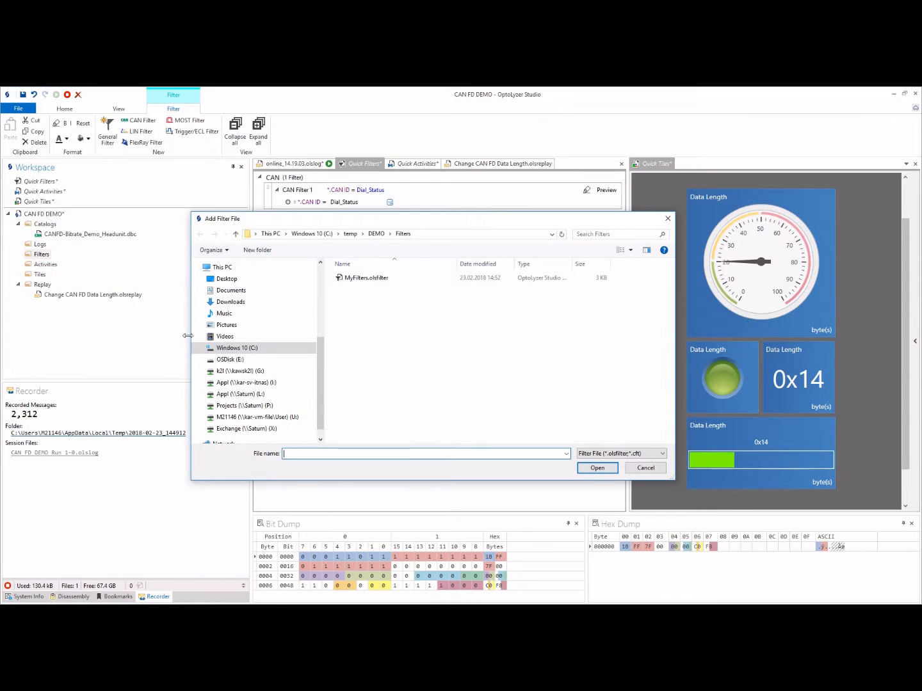
double_click(371, 279)
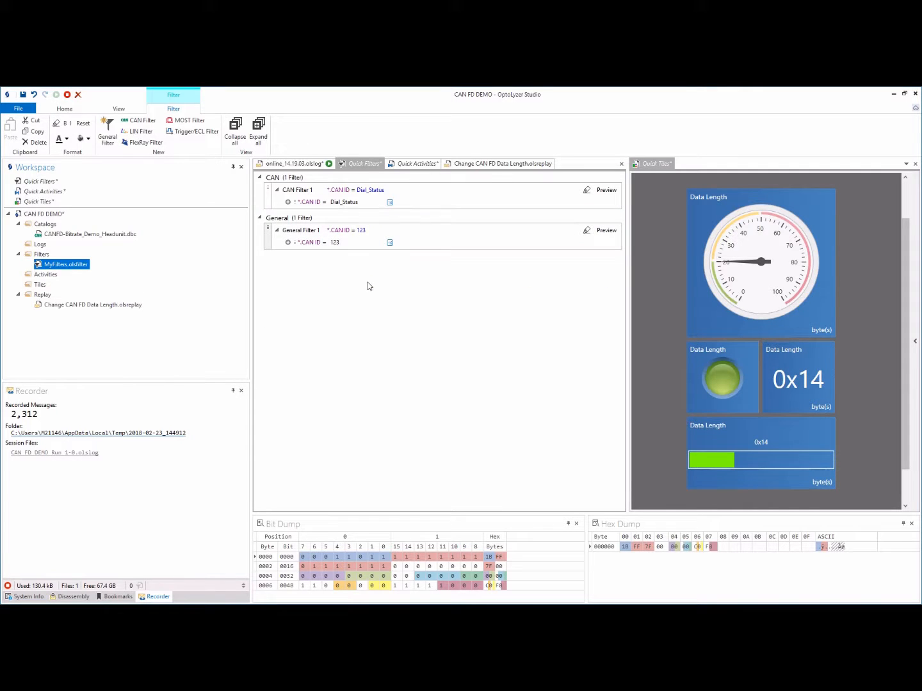
- Open MyFilters.olsfilter from the workspace and expand all of its filters
double_click(66, 265)
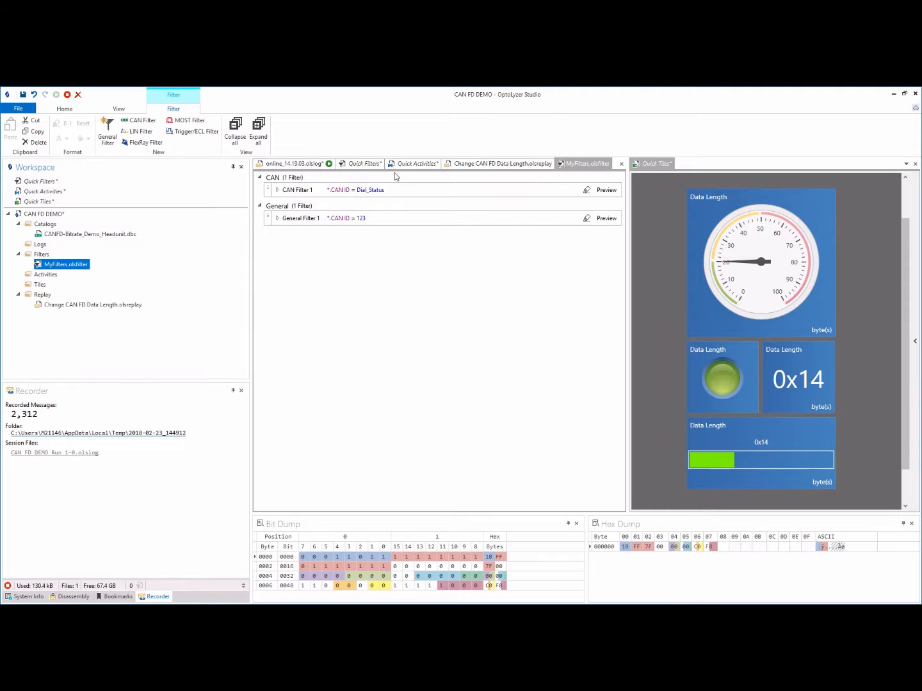
click(256, 129)
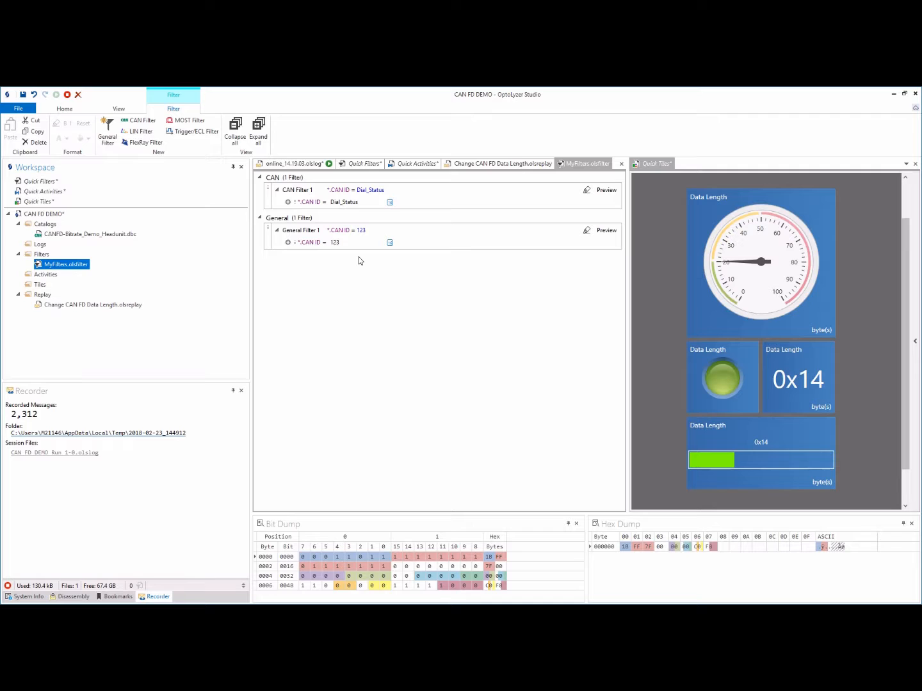
click(267, 247)
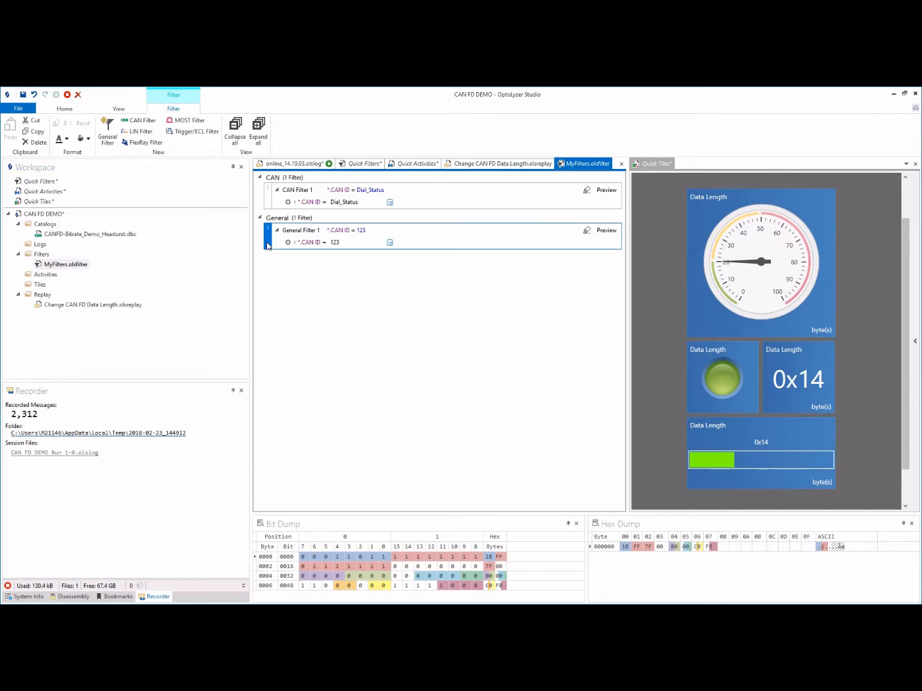
key(Delete)
key(Delete)
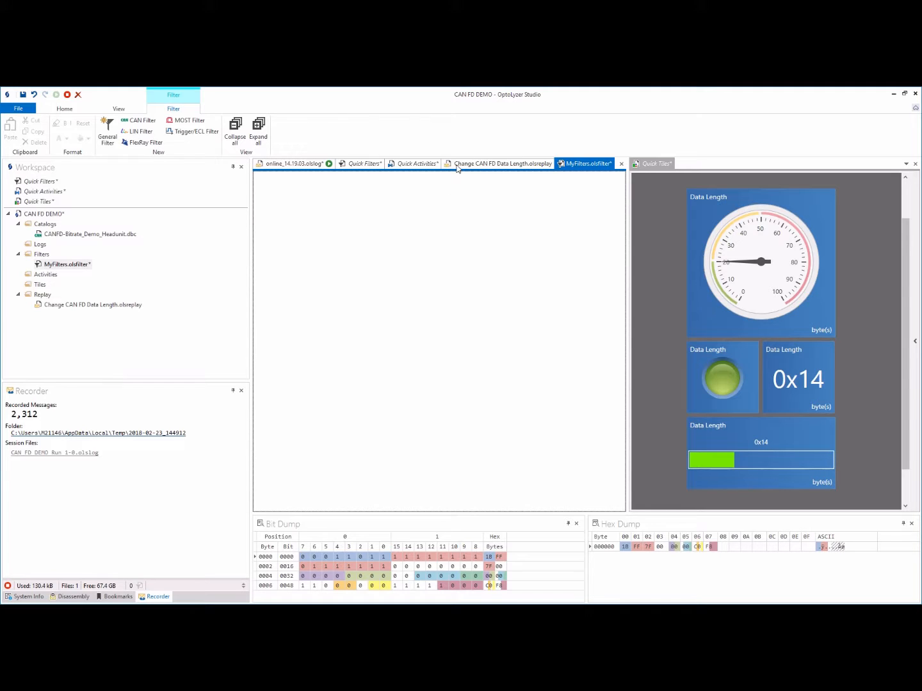
click(35, 95)
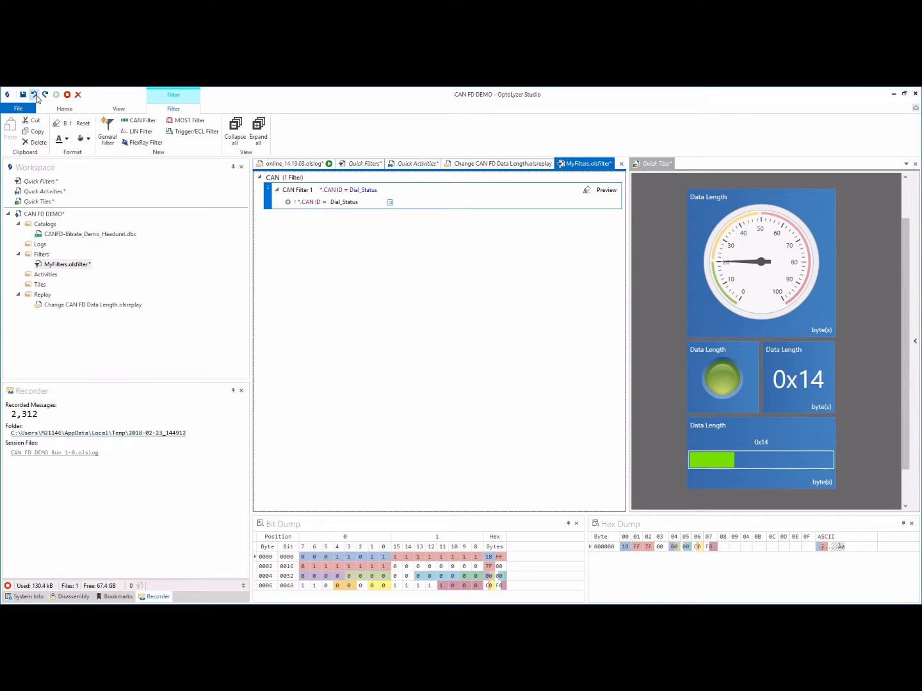
click(35, 95)
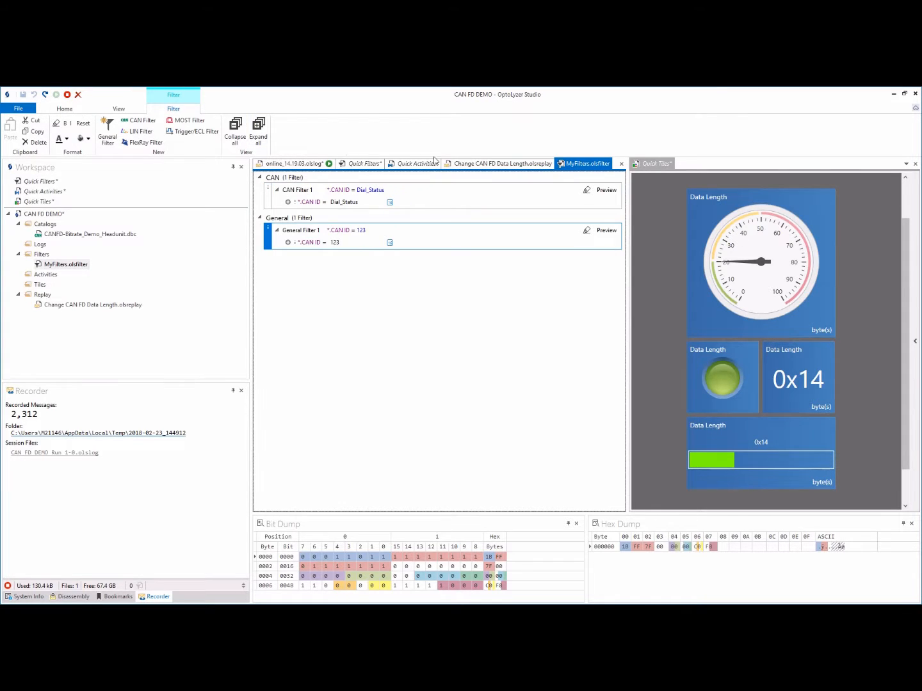
- Delete both the Dial_Status CAN filter and the CAN ID 123 general filter from the Quick Filters
click(370, 164)
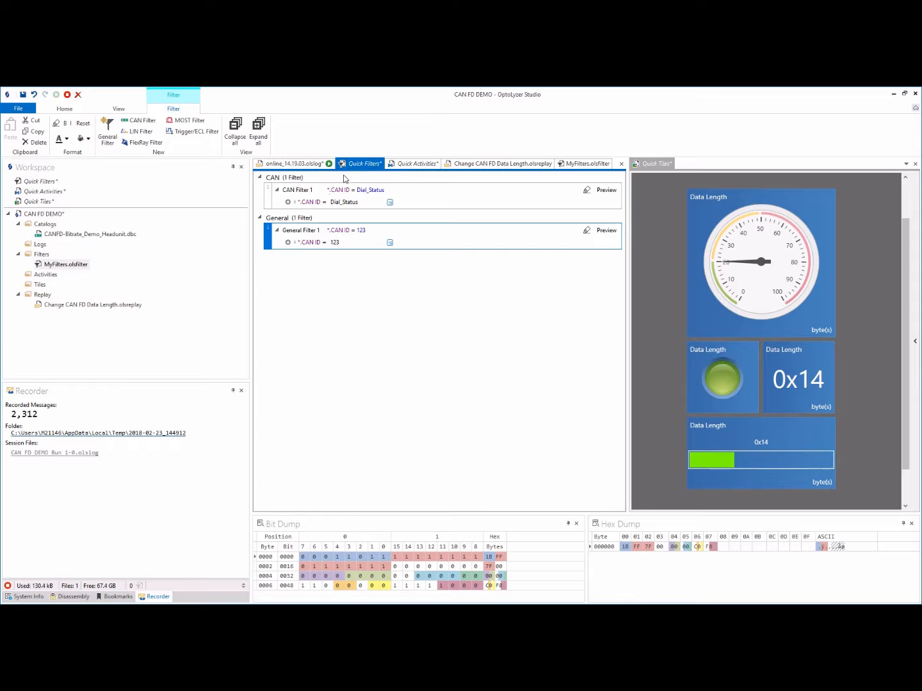
click(273, 201)
key(Delete)
click(270, 206)
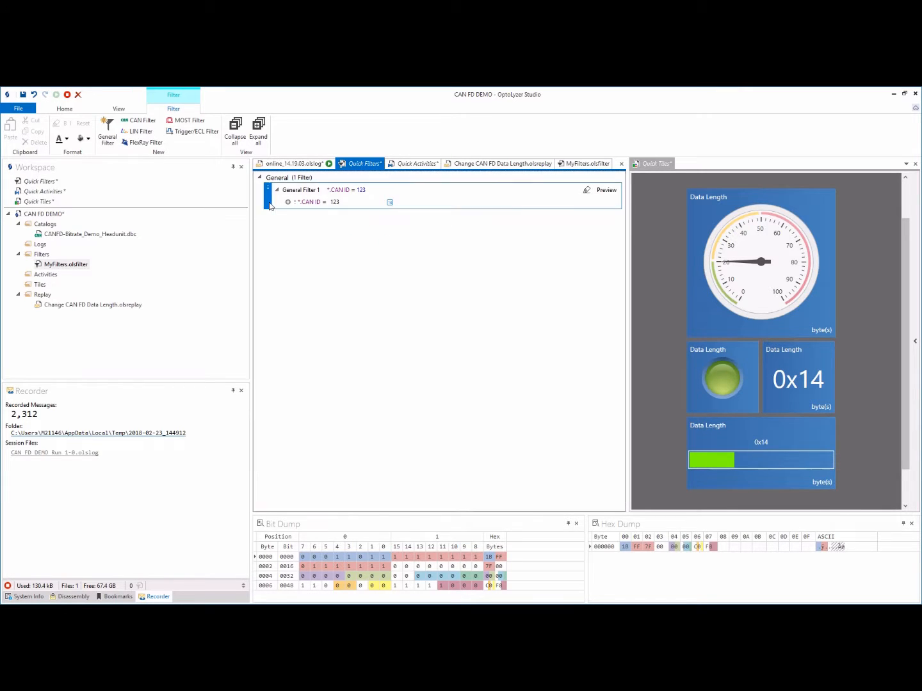
key(Delete)
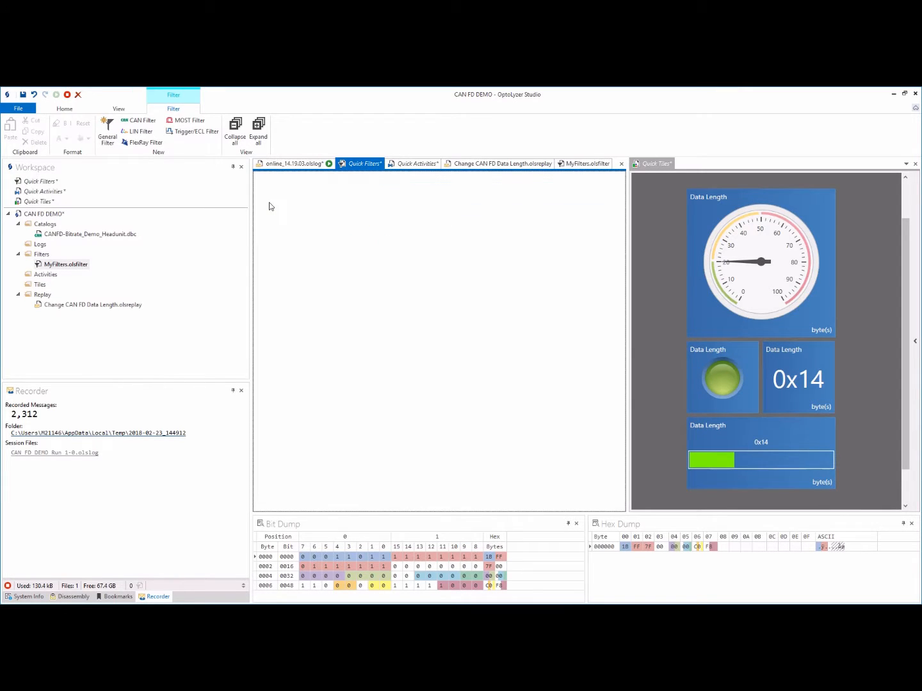
- Close the emptied Quick Filters document with its changes saved and switch to MyFilters.olsfilter
right_click(357, 172)
click(386, 213)
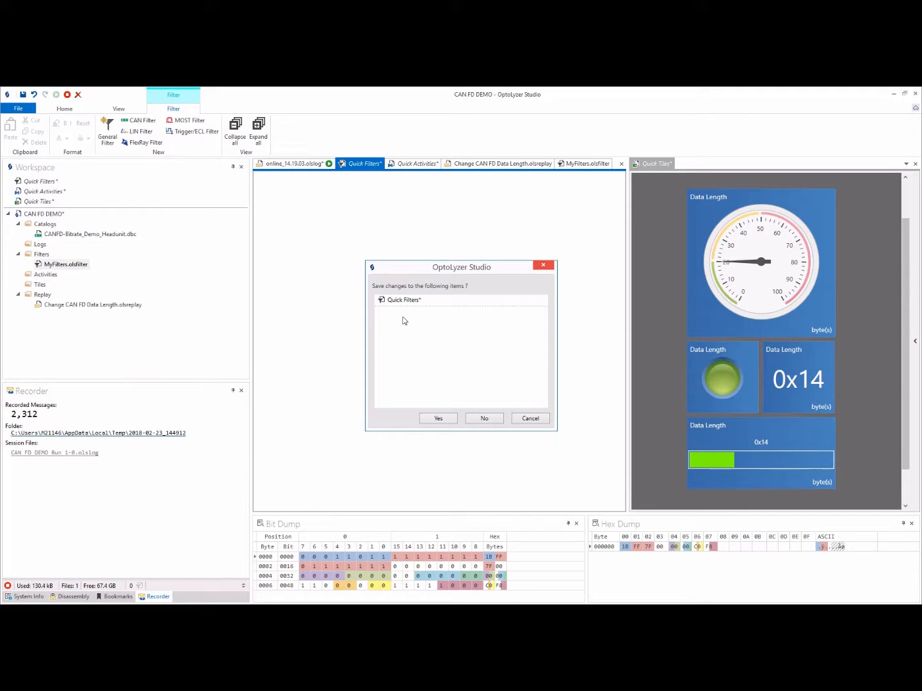
click(447, 420)
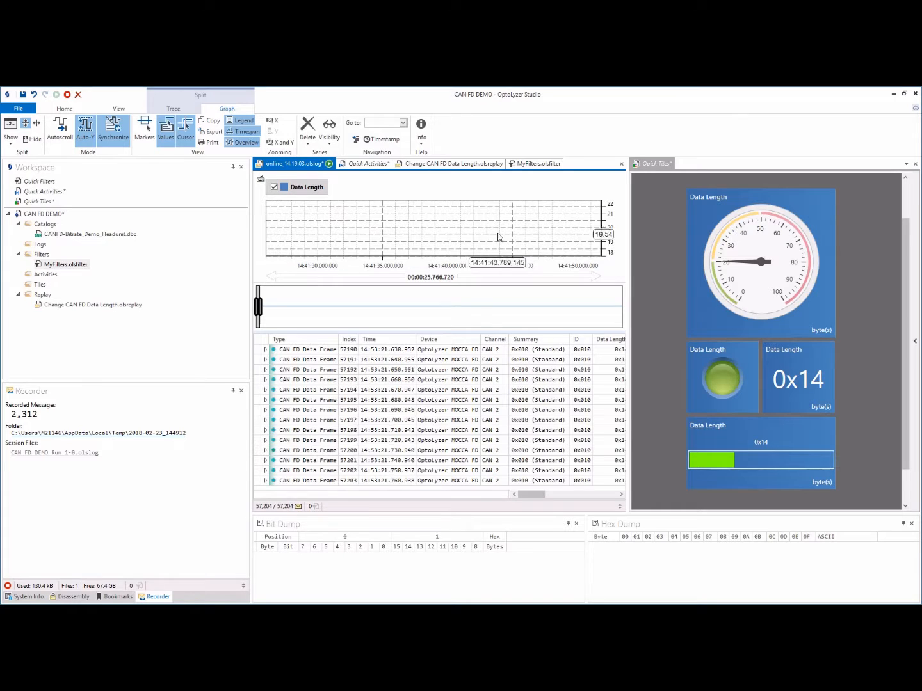
click(543, 165)
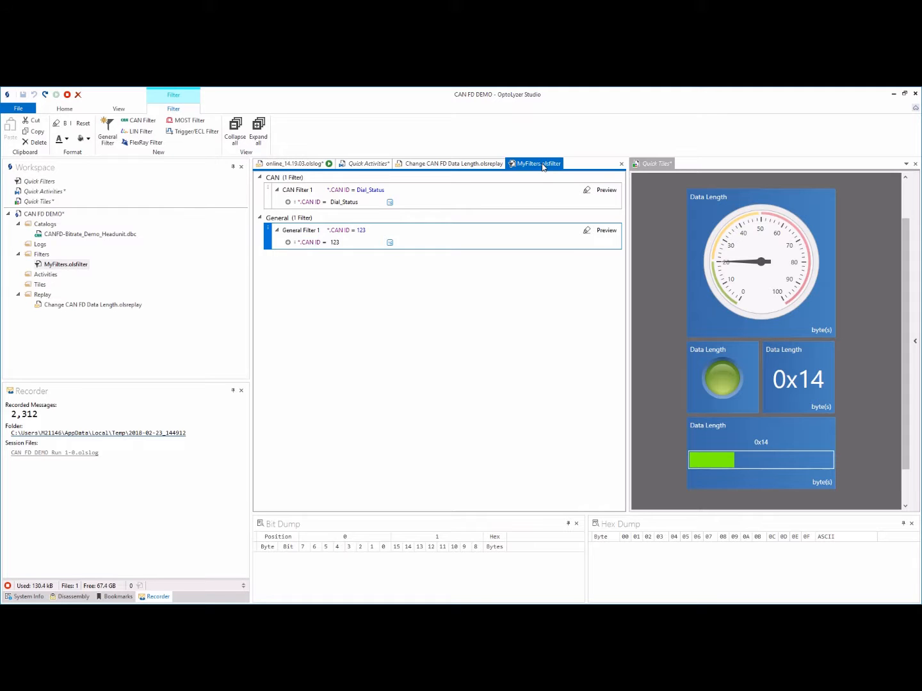
- Review the New, Open and Save pages for workspace files and the CAN FD DEMO workspace's packing command
click(19, 110)
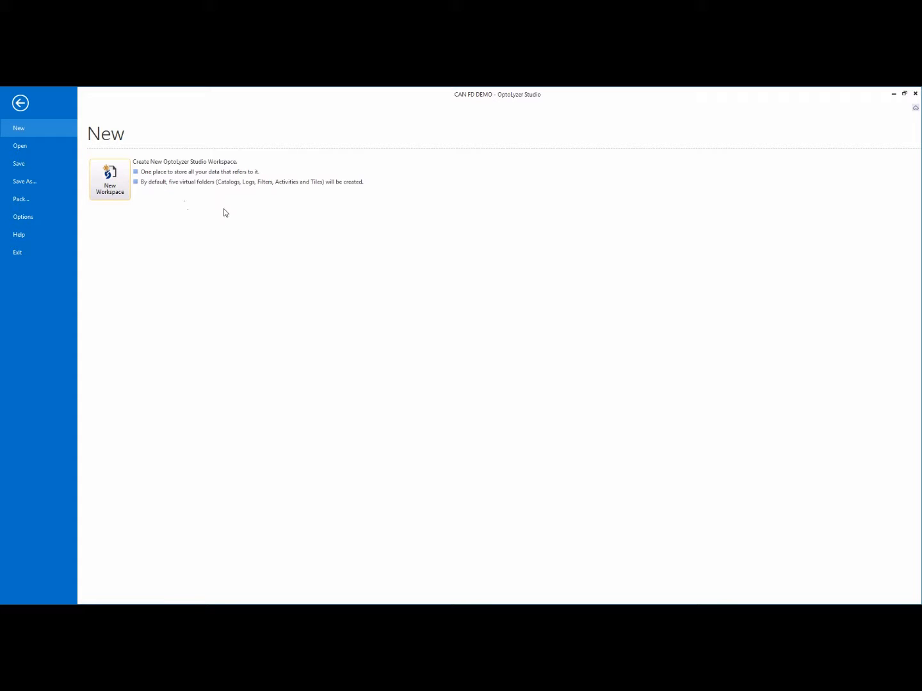
click(19, 147)
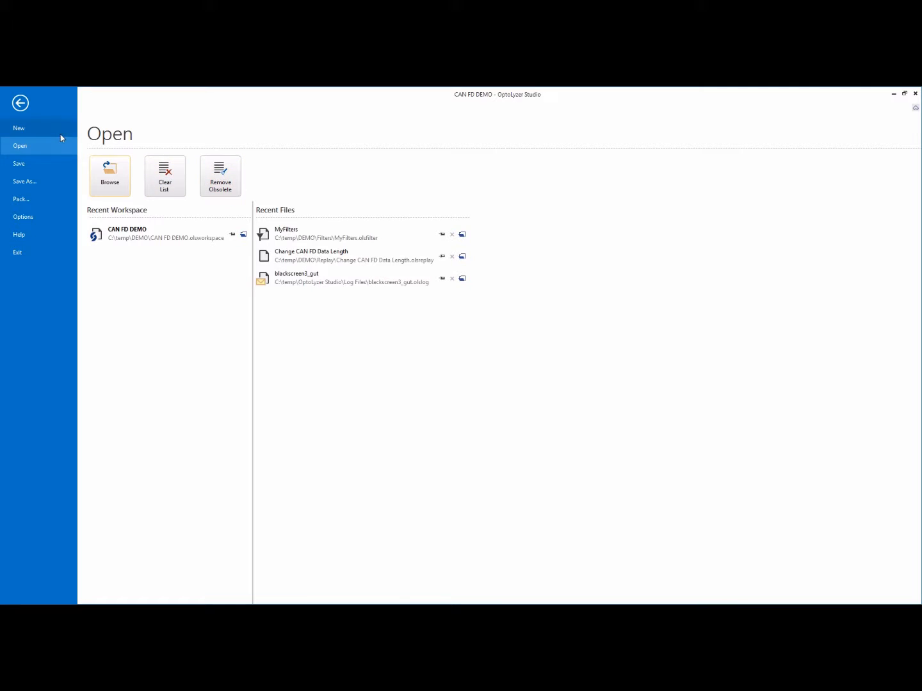
click(21, 165)
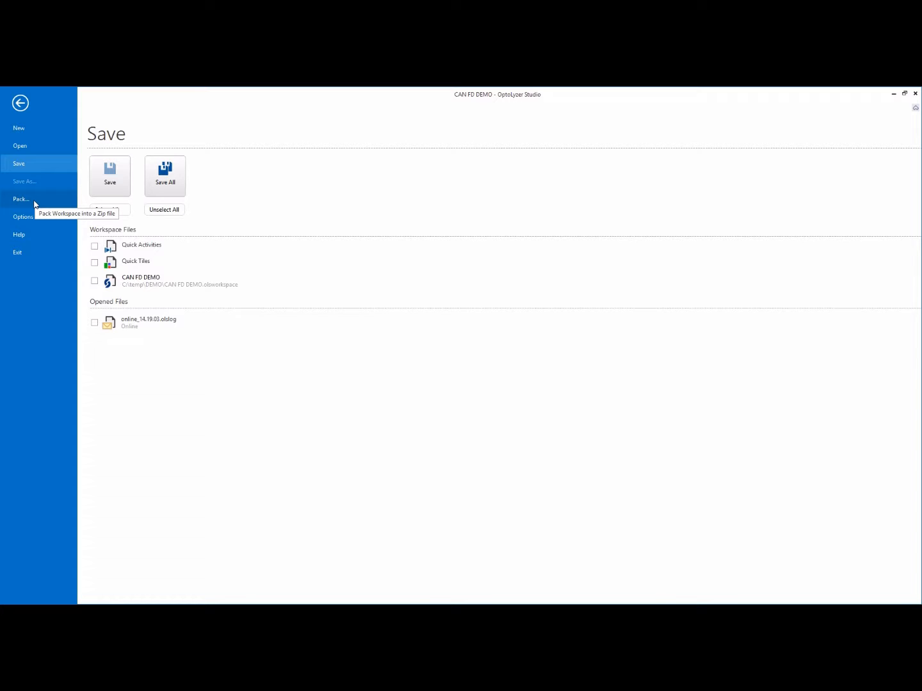
click(20, 104)
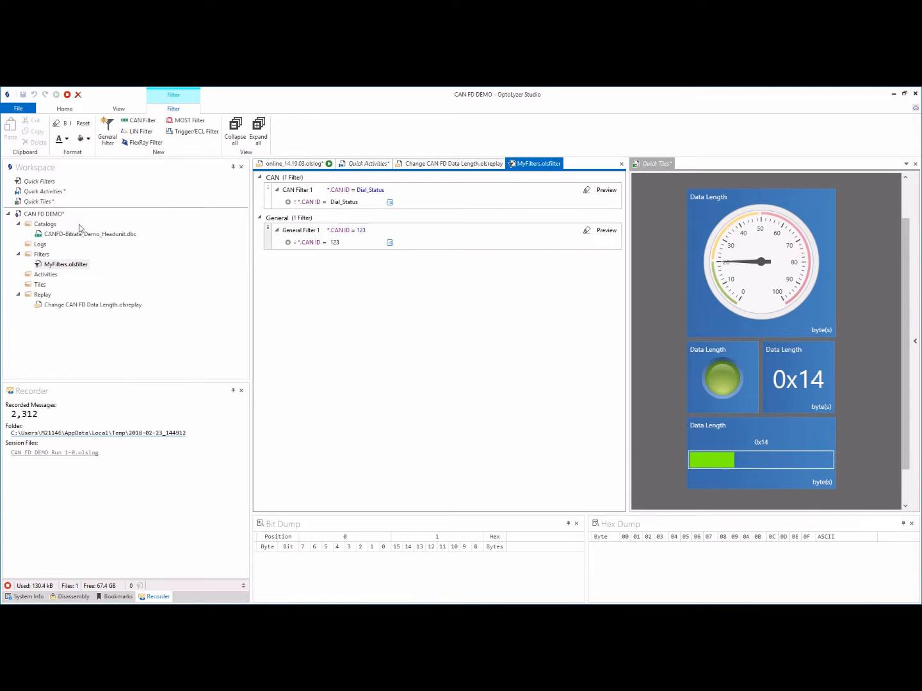
right_click(37, 214)
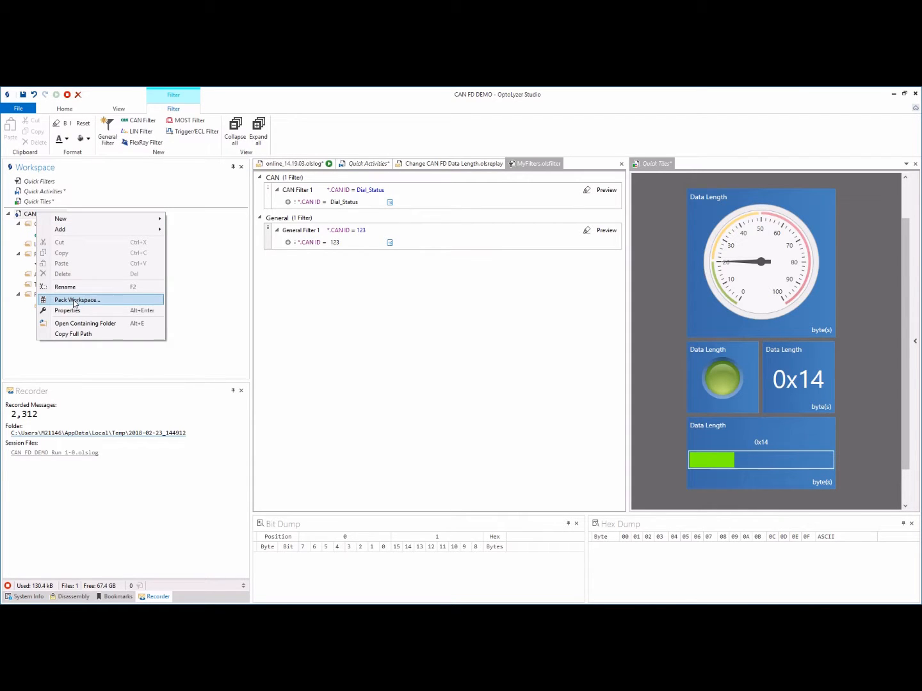
click(198, 282)
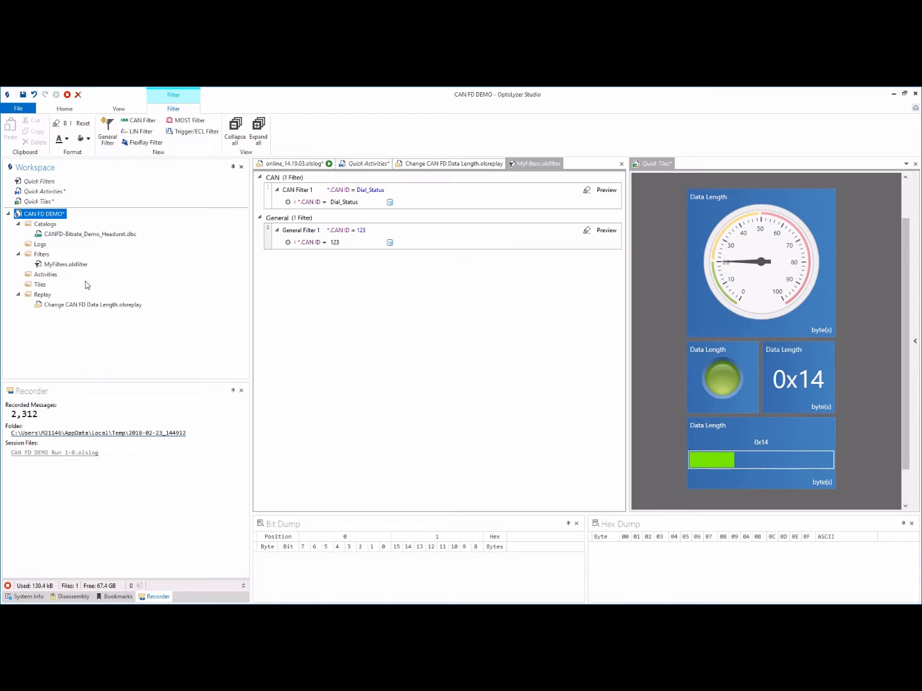
- Review the General, FlexRay, License and Plugins pages of the program options and leave them without applying changes
click(13, 113)
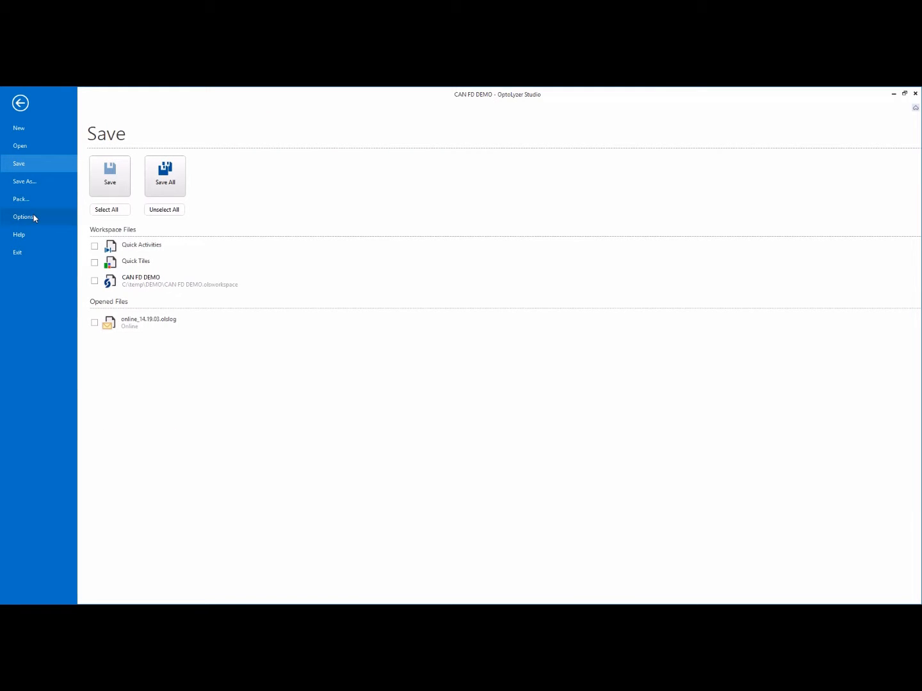
key(Escape)
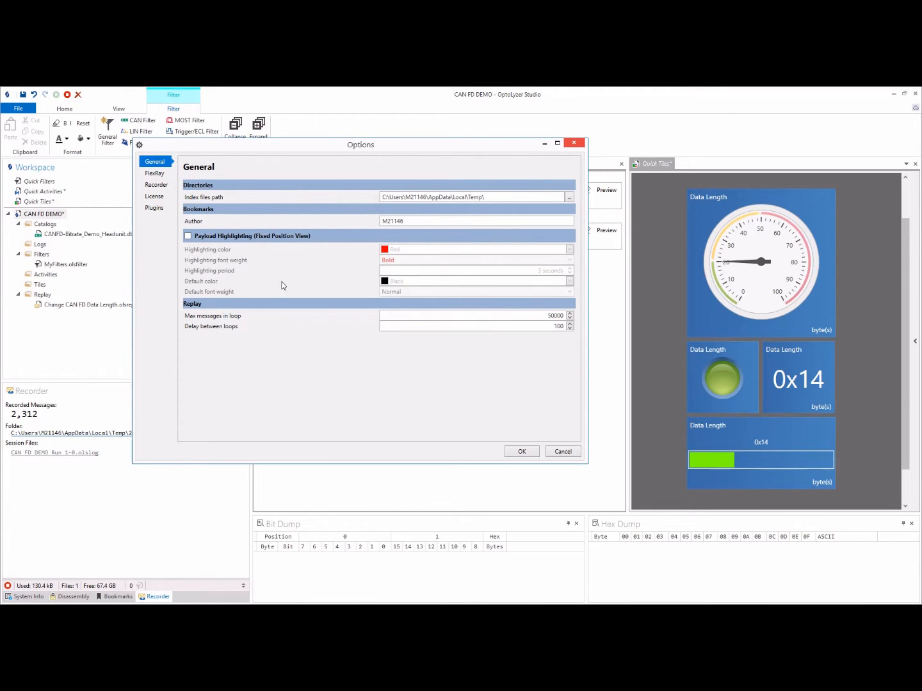
click(154, 173)
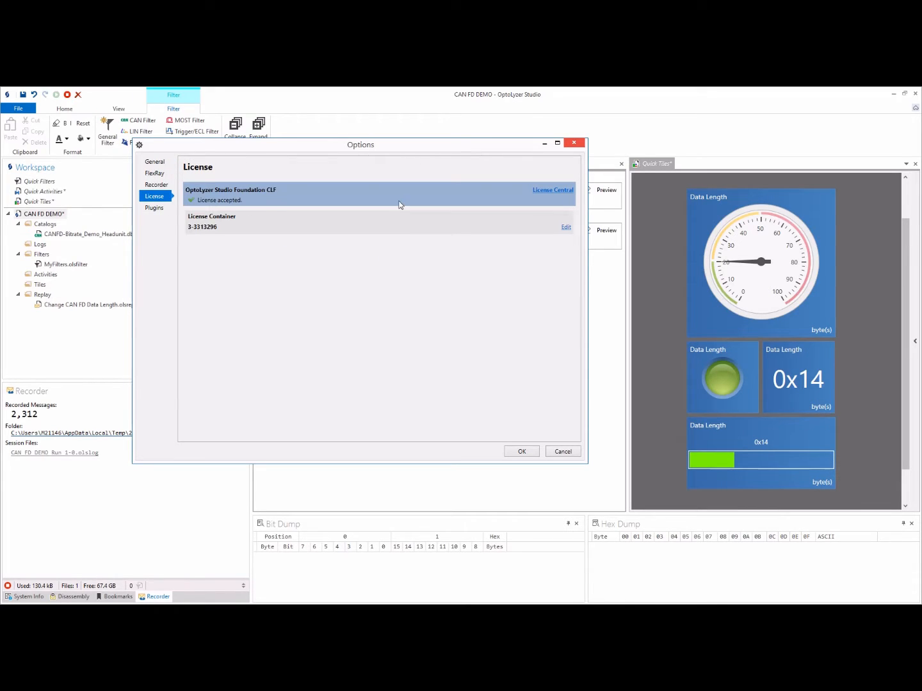
click(154, 208)
scroll(433, 298, down, 8)
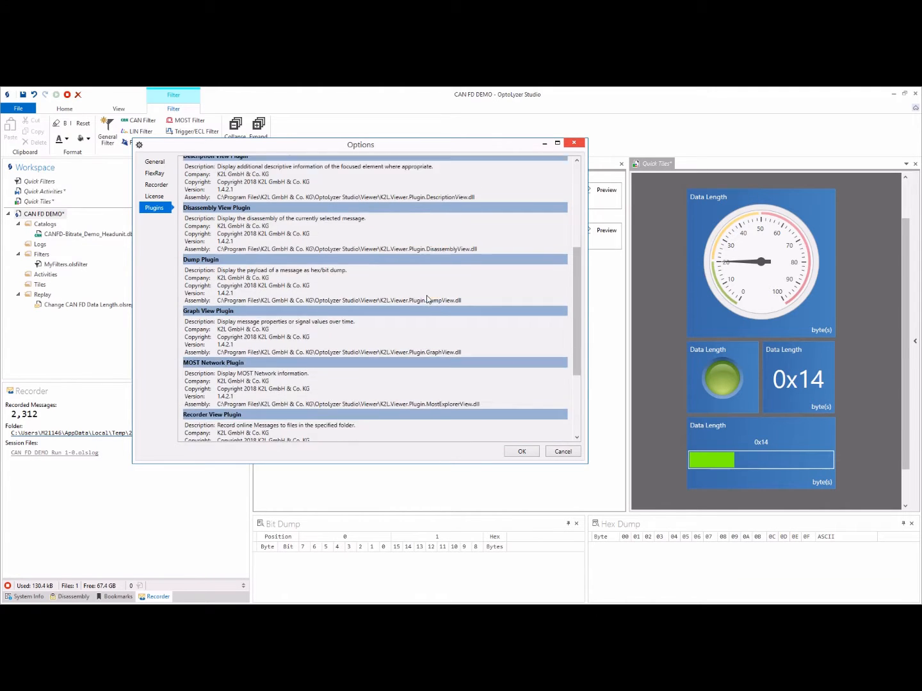
click(563, 452)
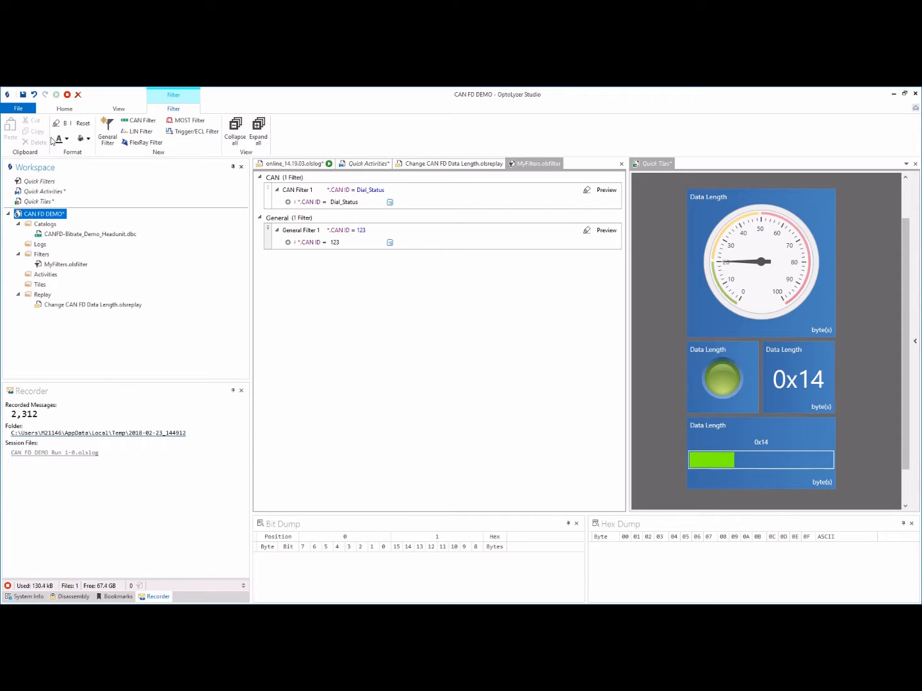
- Start exiting the program, saving Quick Activities, Quick Tiles and the CAN FD DEMO workspace, but cancel saving the online_14.19.03.olslog log
click(18, 109)
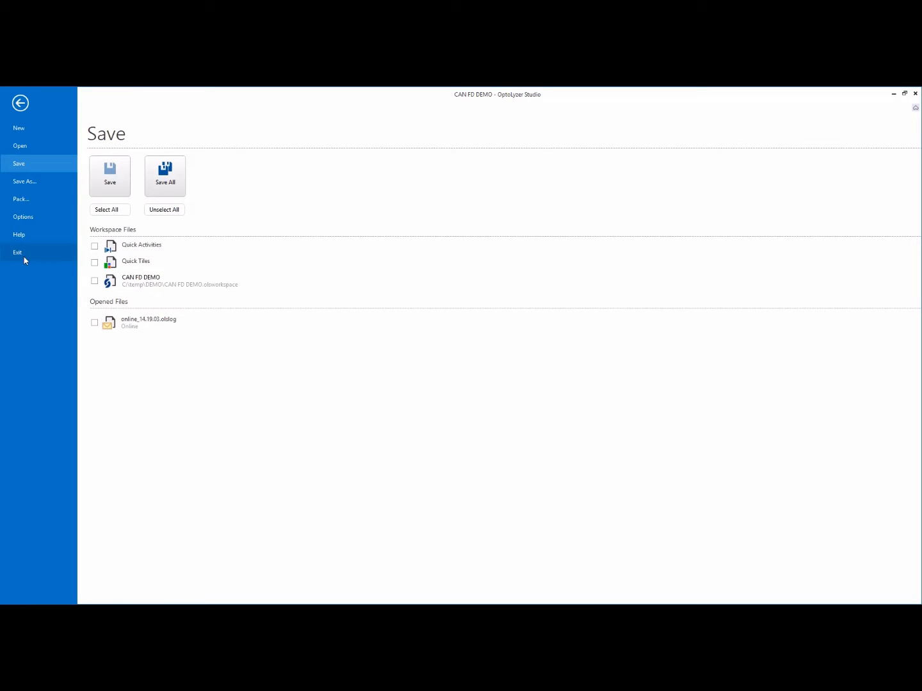
click(24, 256)
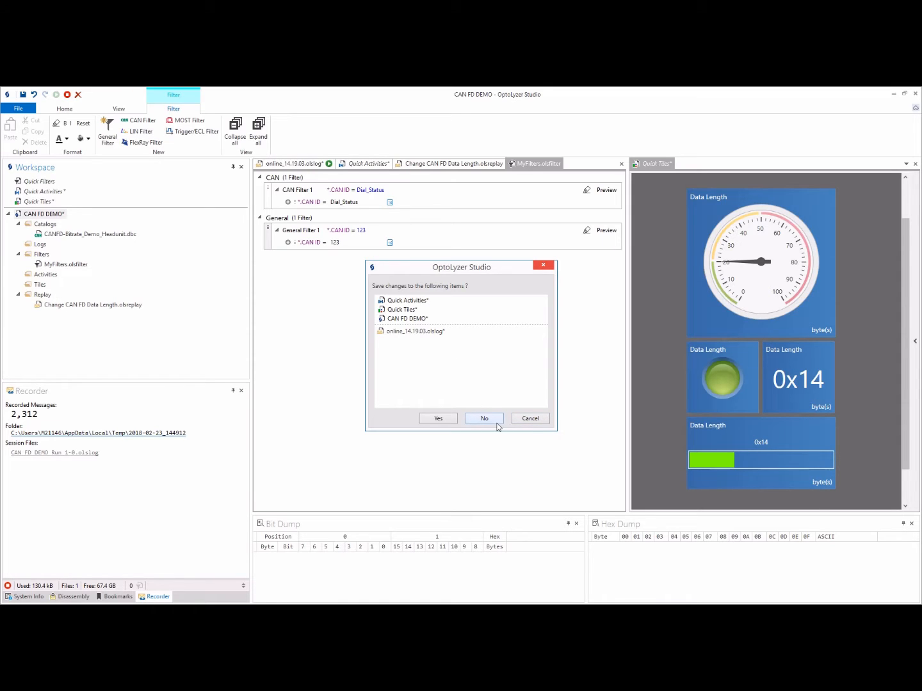
click(438, 418)
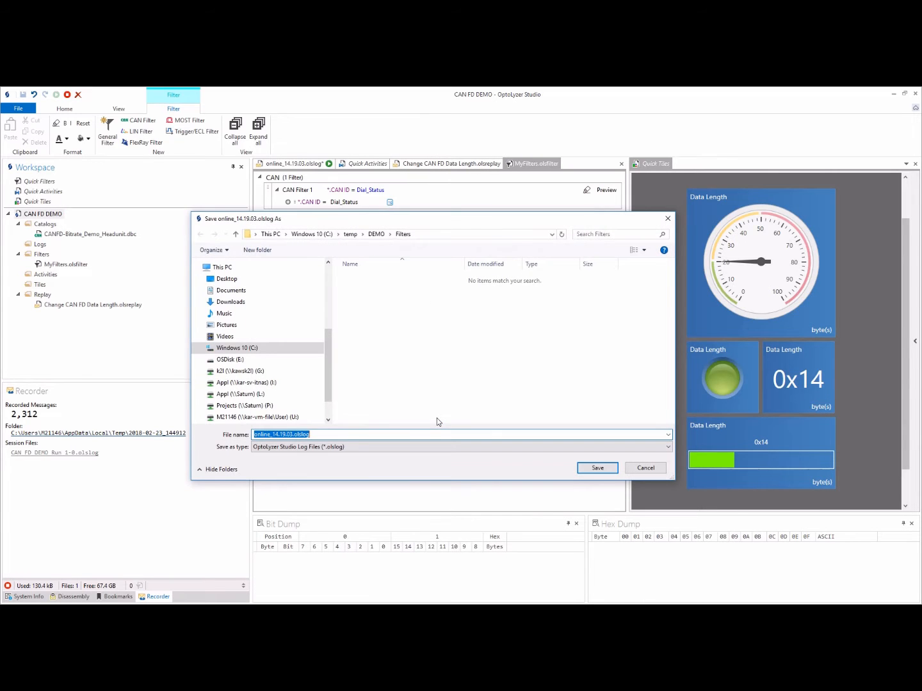
drag(441, 224, 431, 181)
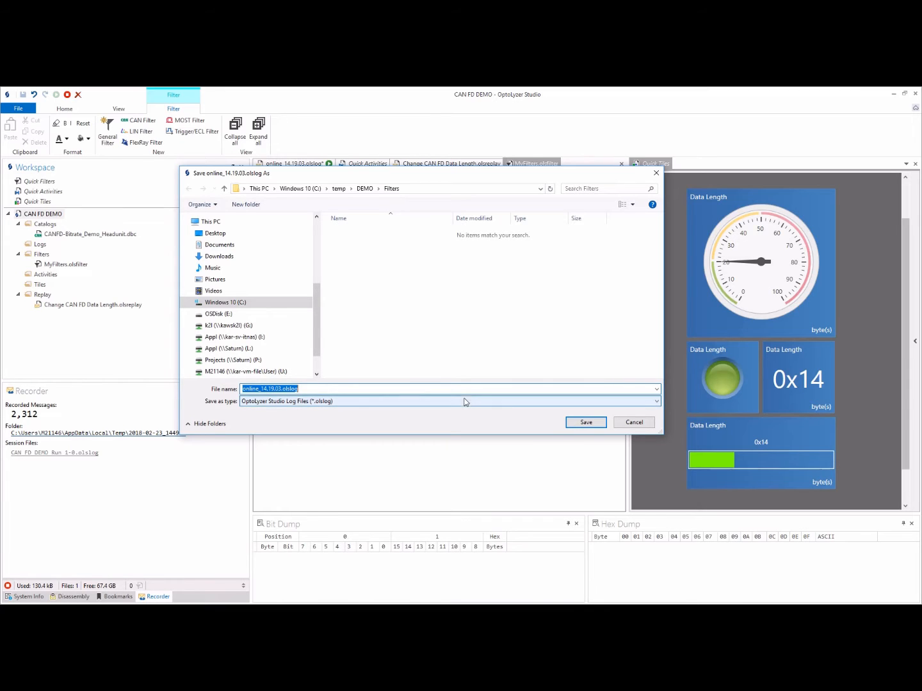
click(634, 422)
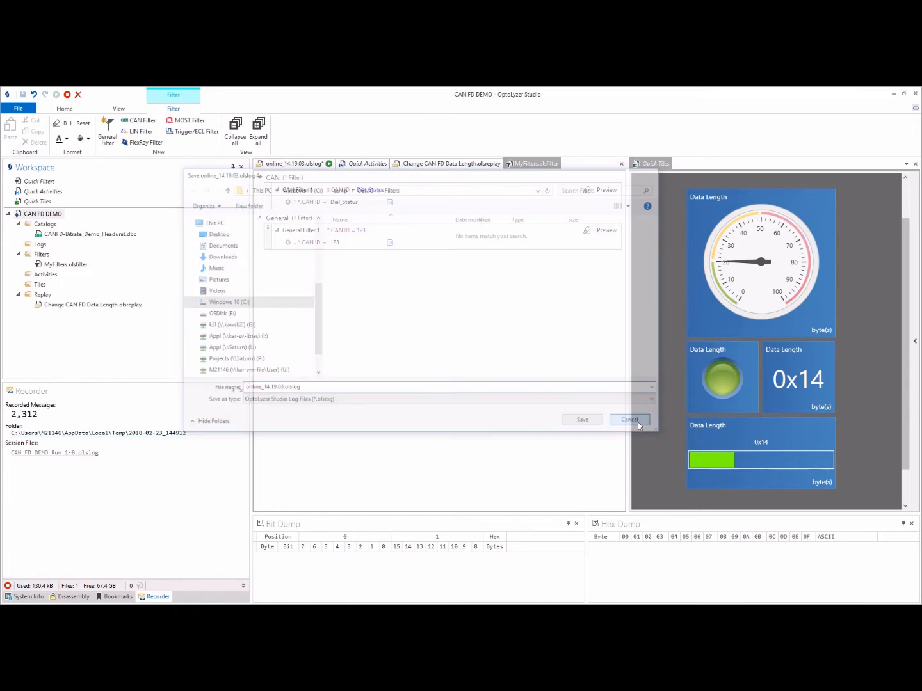